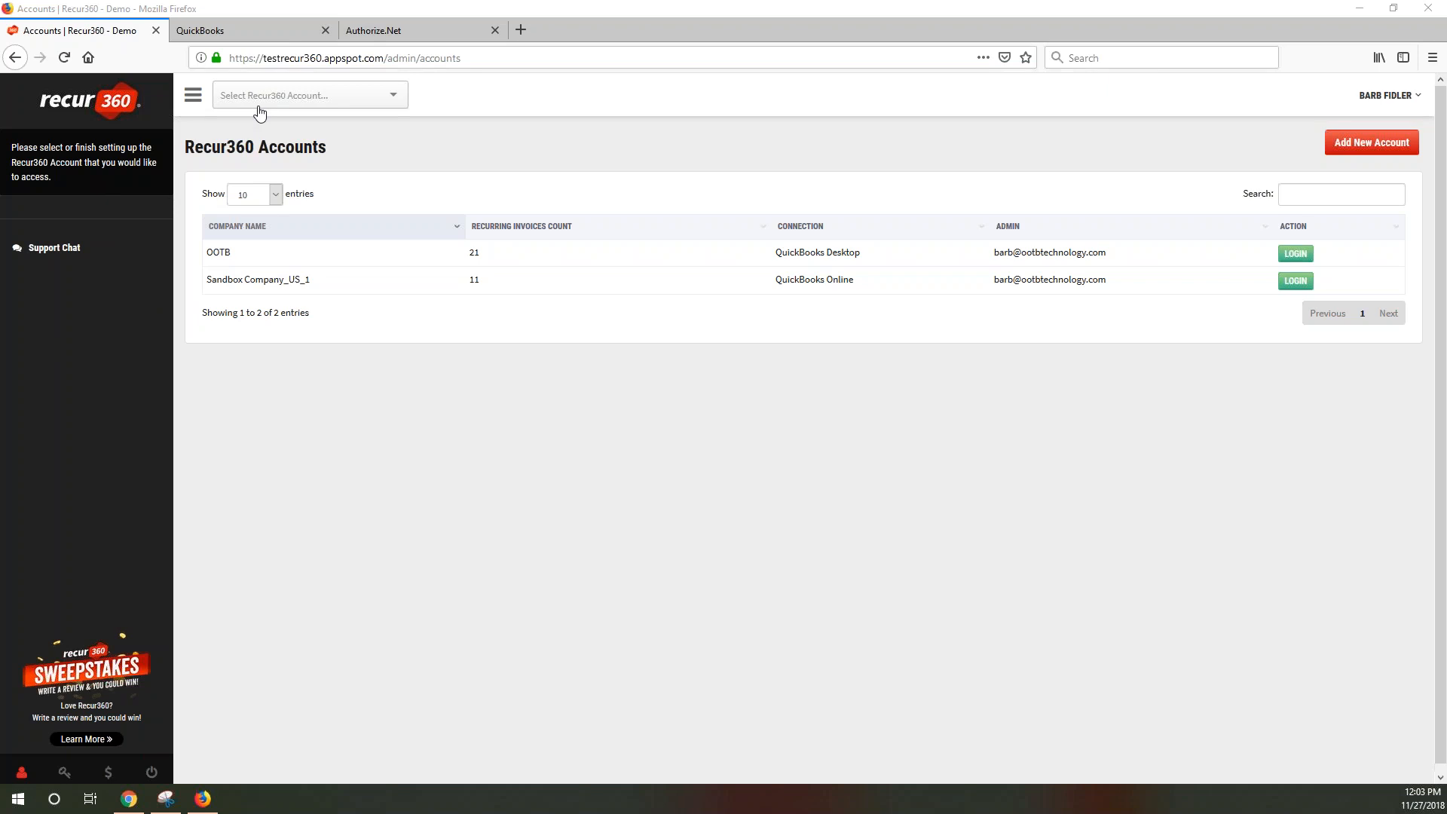
# Log into the Sandbox Company_US_1 account and go to the Collections Center
pyautogui.click(318, 102)
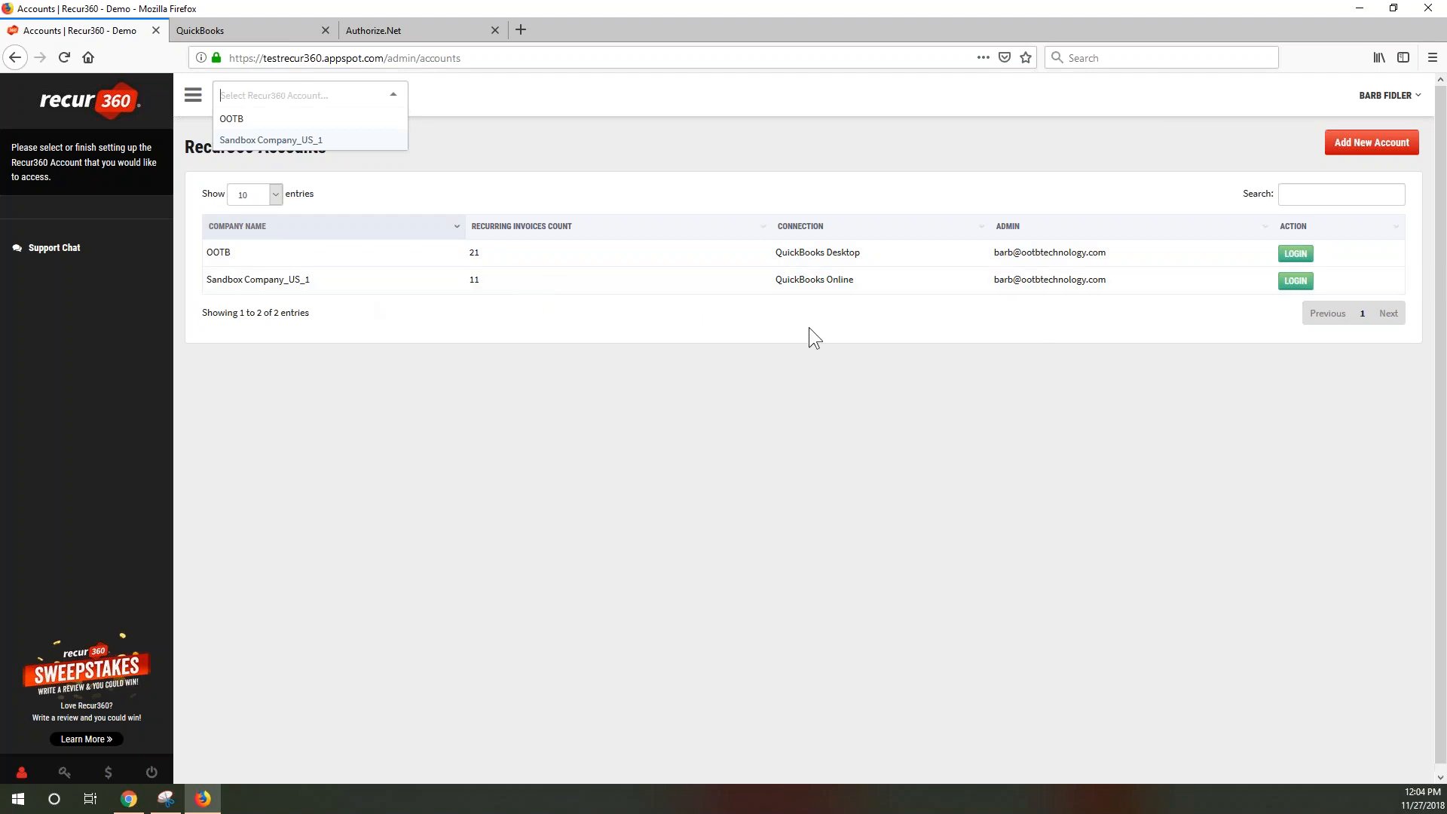
pyautogui.click(1288, 285)
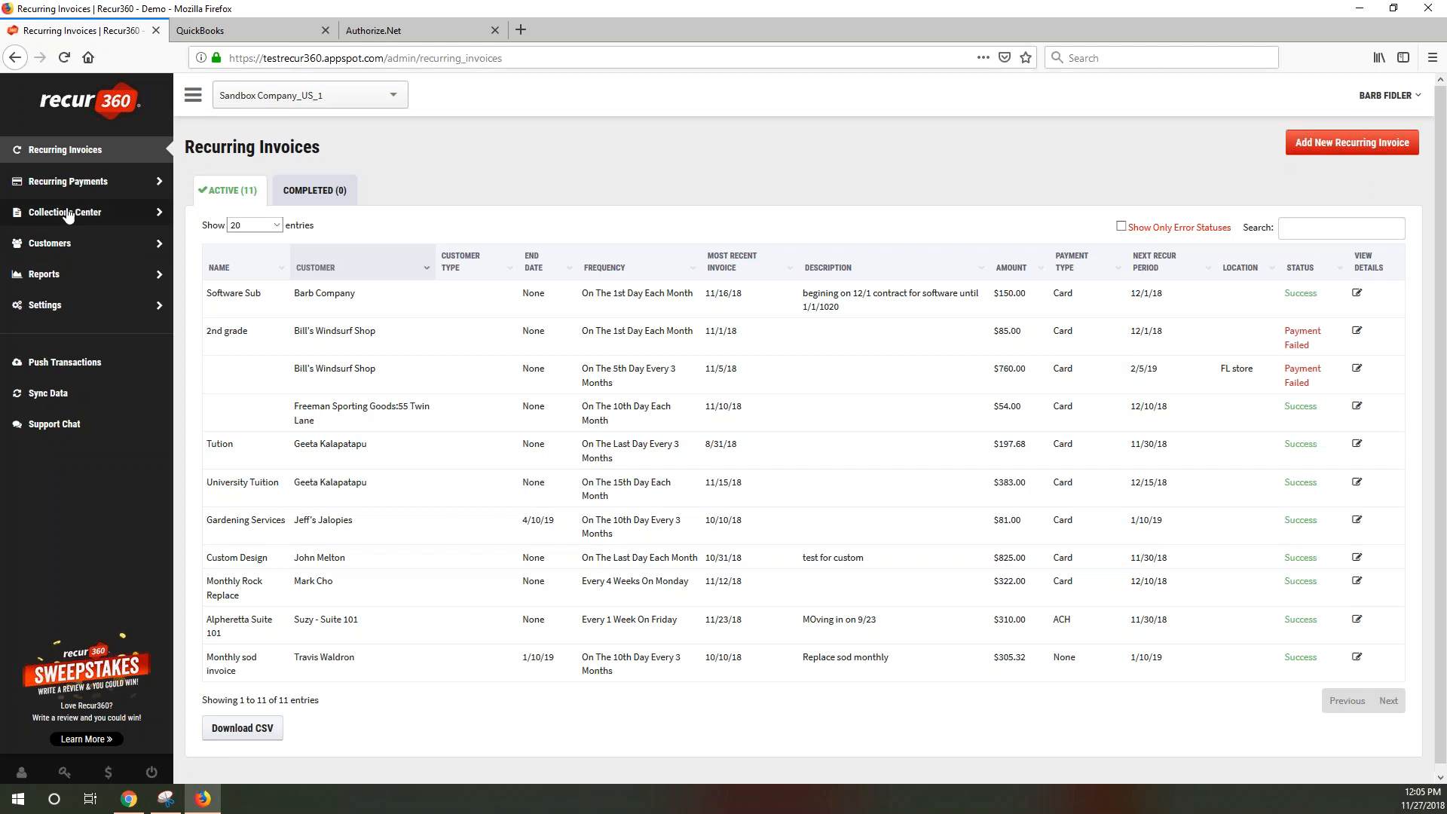
pyautogui.click(110, 216)
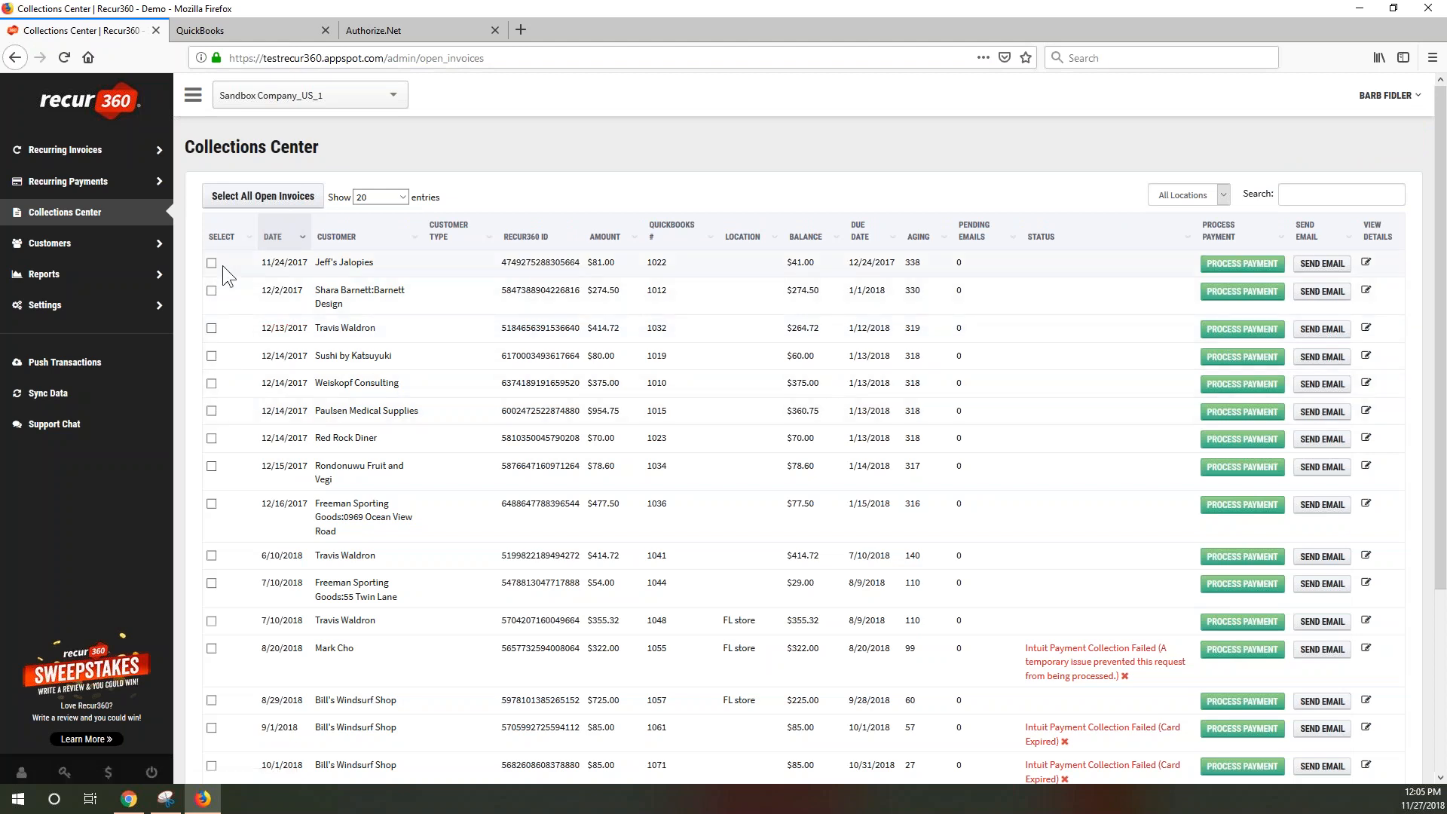
# Select all 20 open invoices in the Collections Center and scroll through them
pyautogui.click(242, 197)
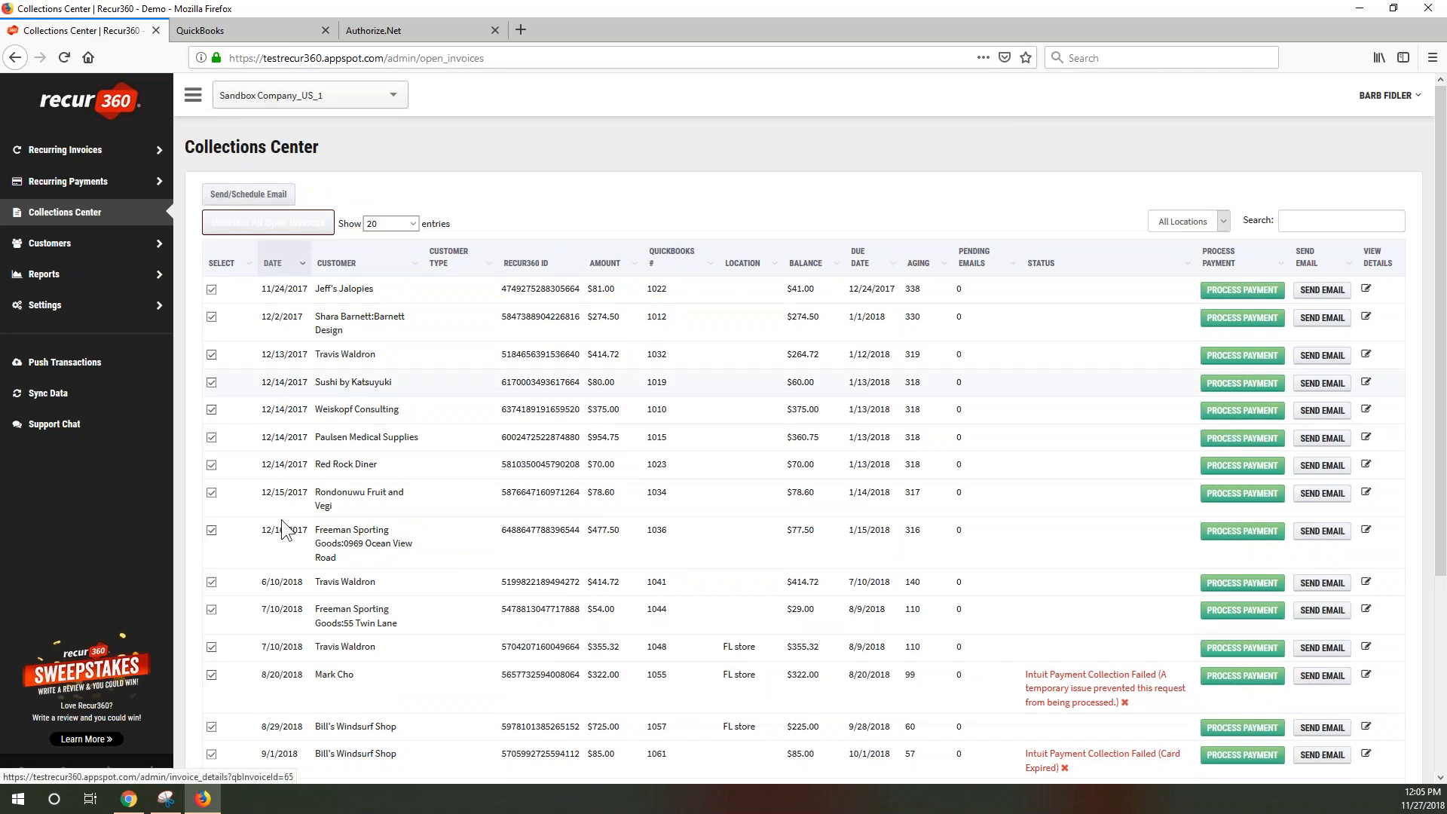
pyautogui.scroll(-3, 314, 572)
pyautogui.scroll(-1, 314, 572)
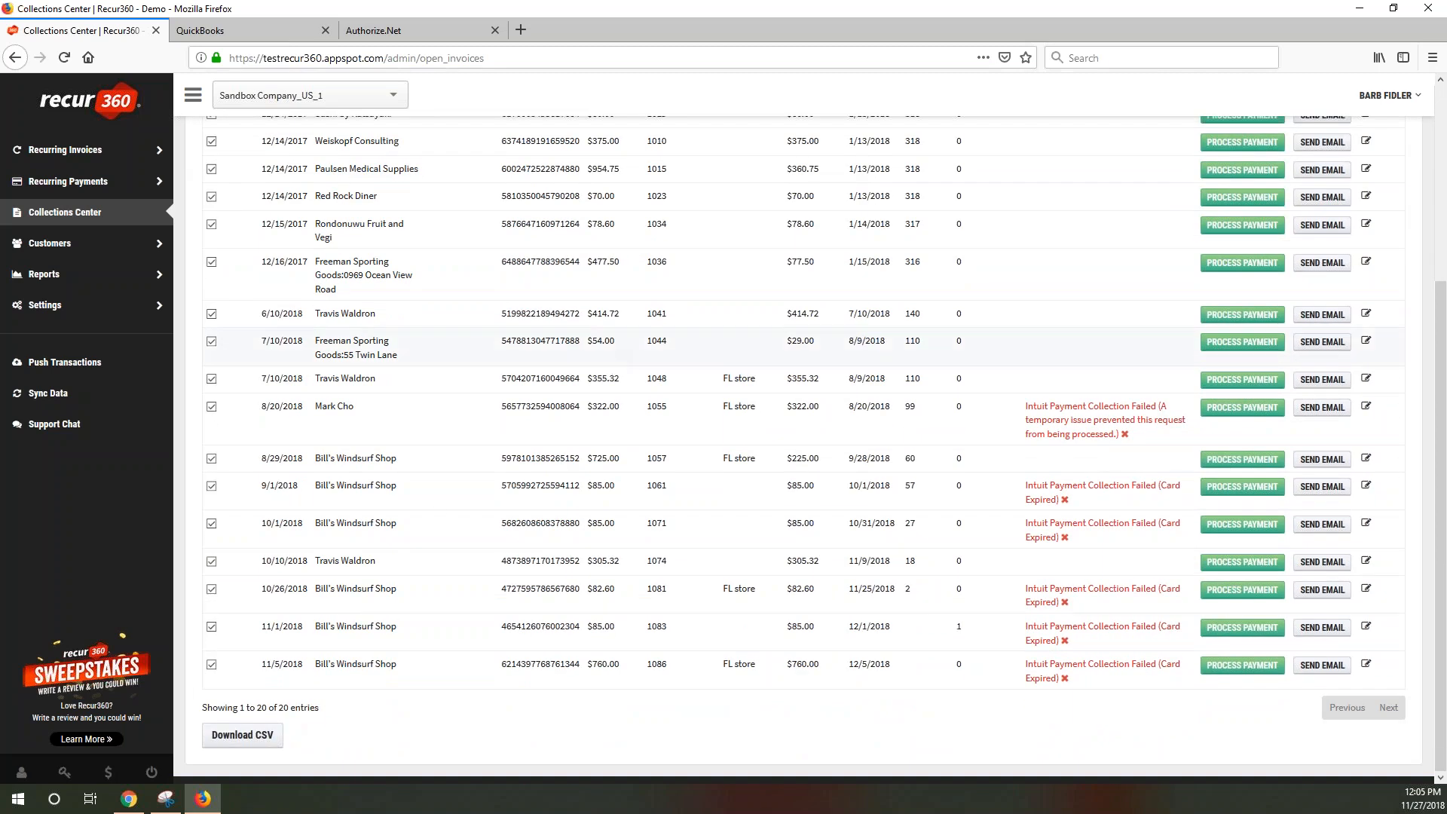
pyautogui.scroll(3, 581, 337)
pyautogui.scroll(1, 580, 337)
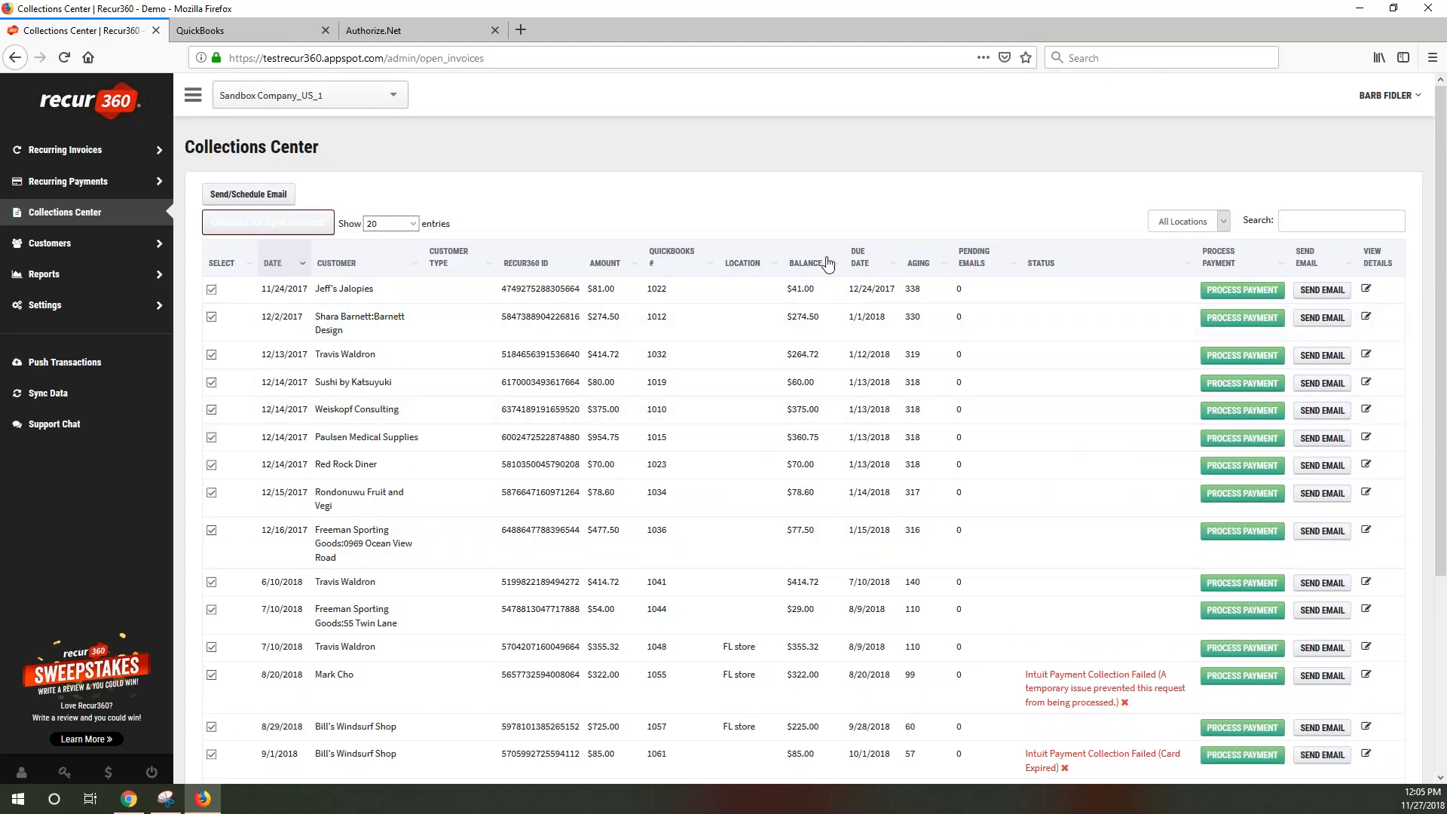
pyautogui.click(1323, 291)
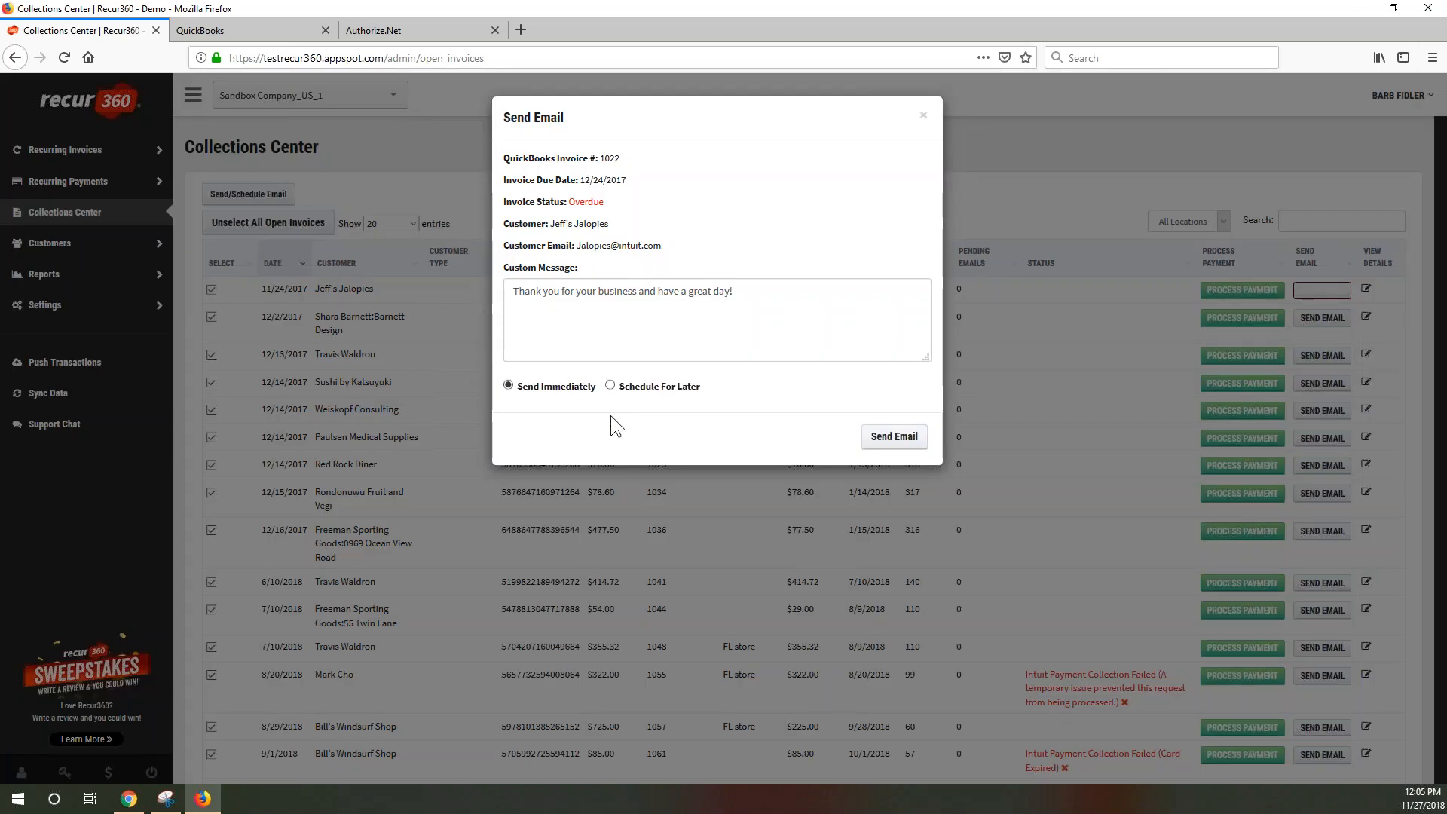
pyautogui.click(610, 385)
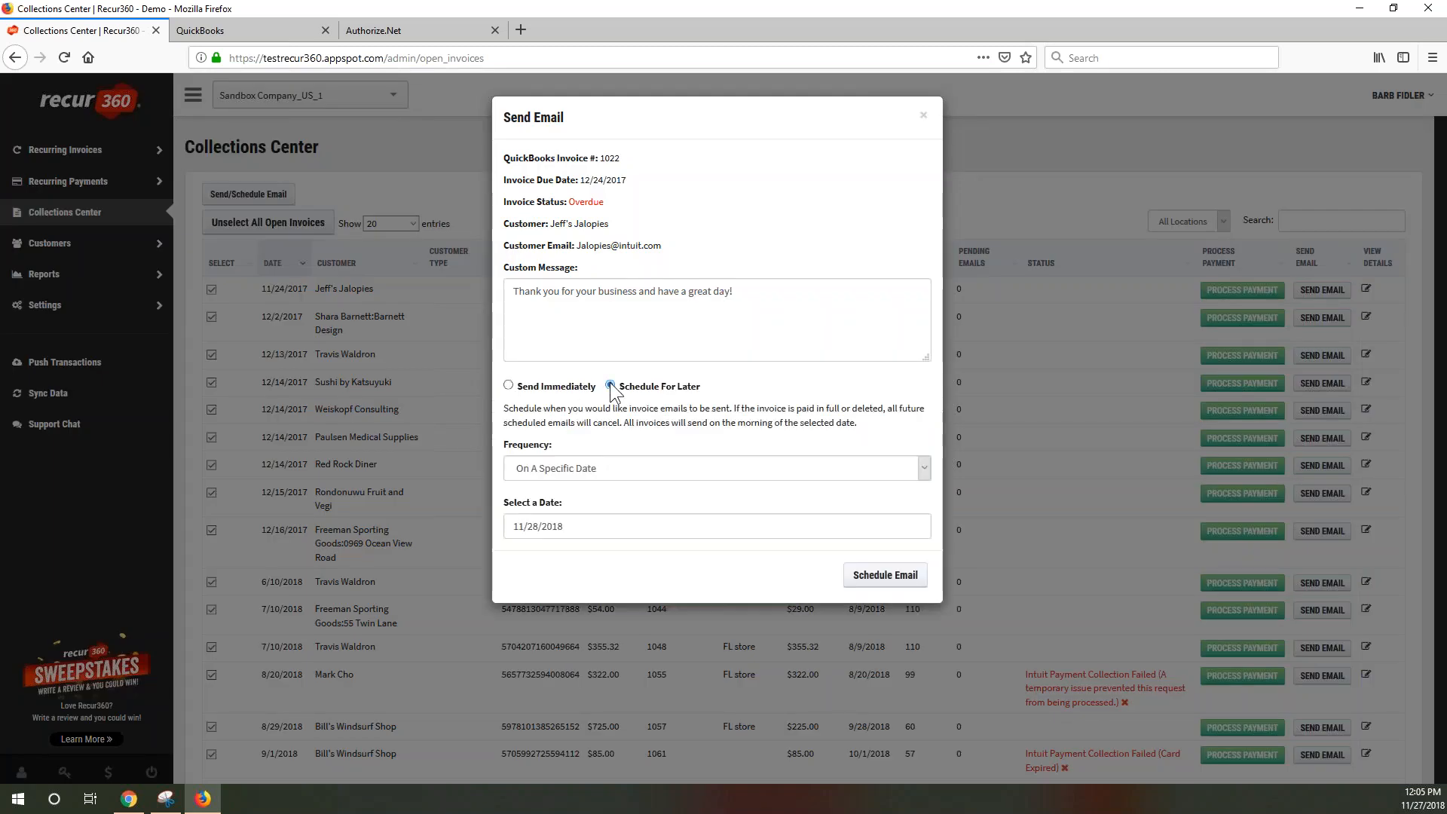
pyautogui.click(608, 473)
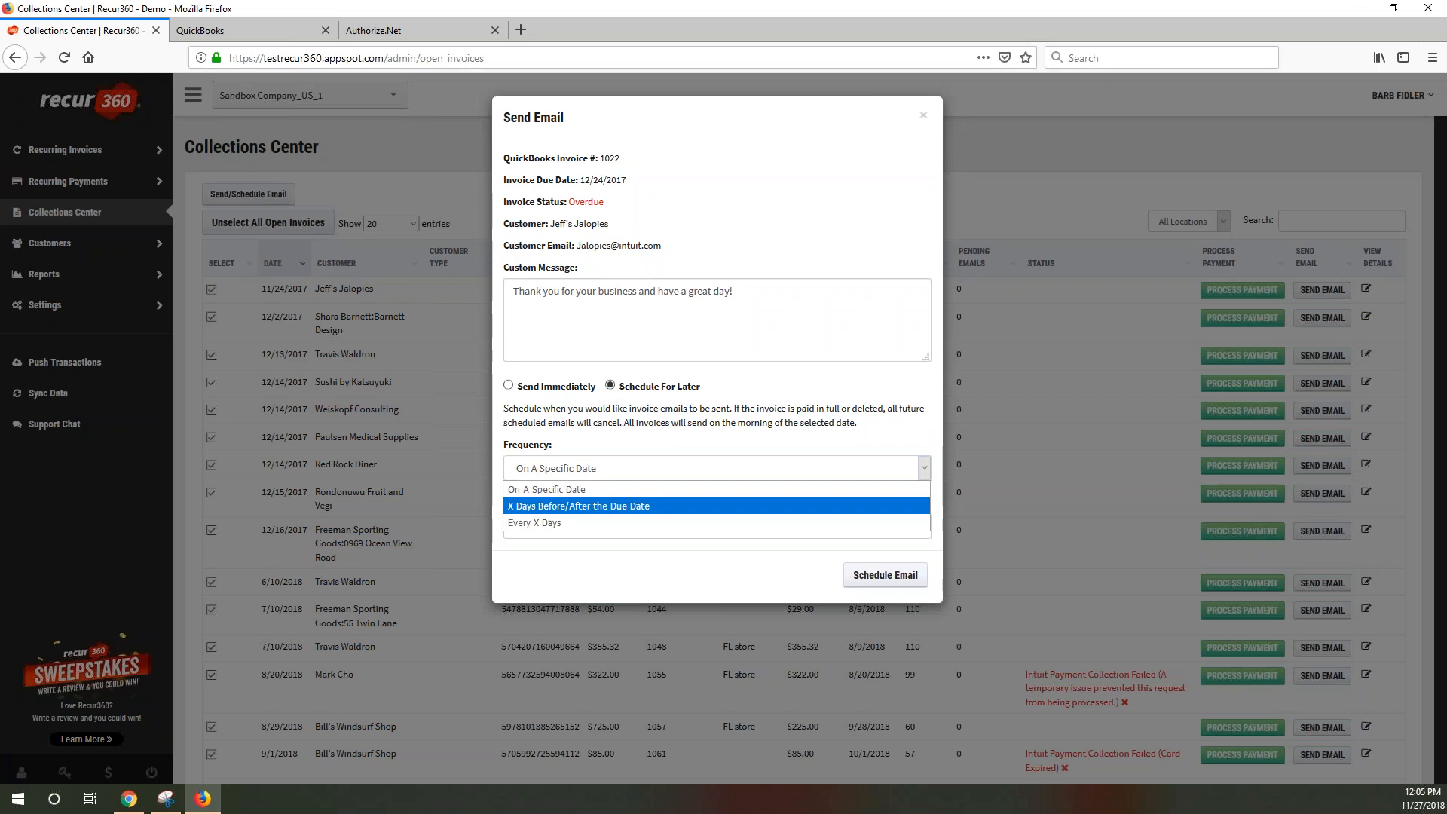
pyautogui.click(553, 522)
pyautogui.doubleClick(548, 506)
pyautogui.write('2')
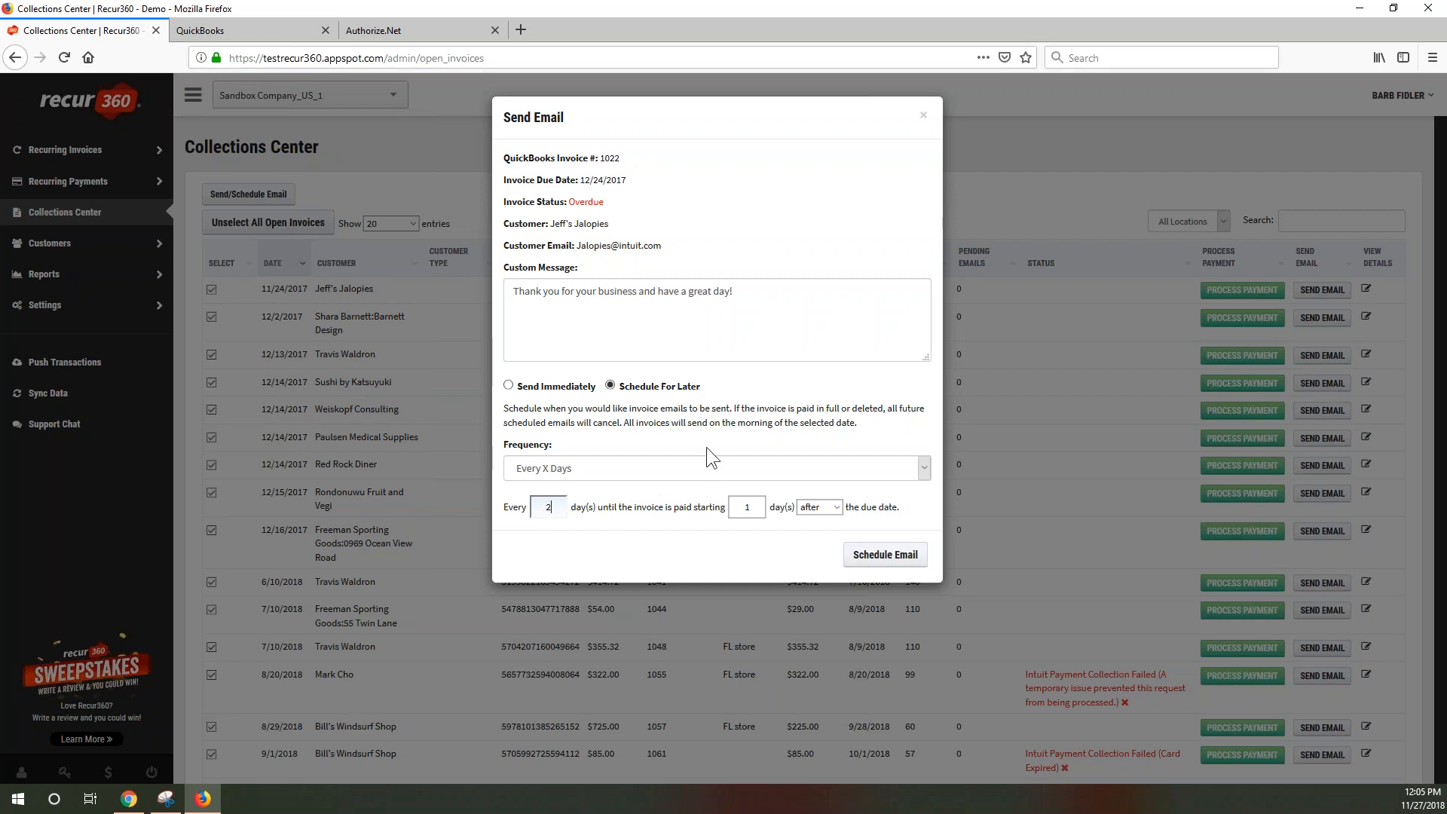
pyautogui.click(923, 116)
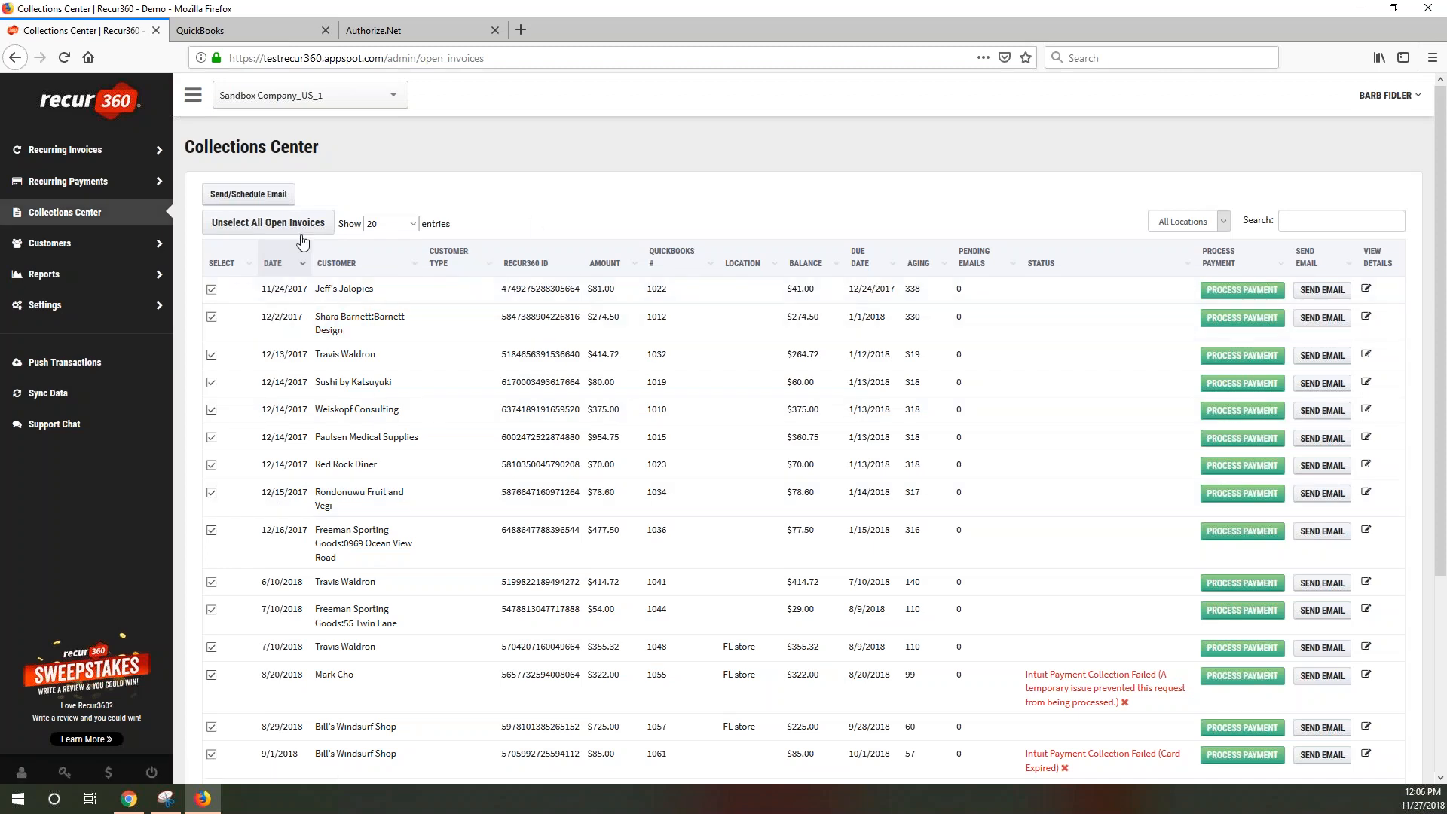
# Close the bulk Send/Schedule Email dialog without sending, then unselect all open invoices
pyautogui.click(257, 197)
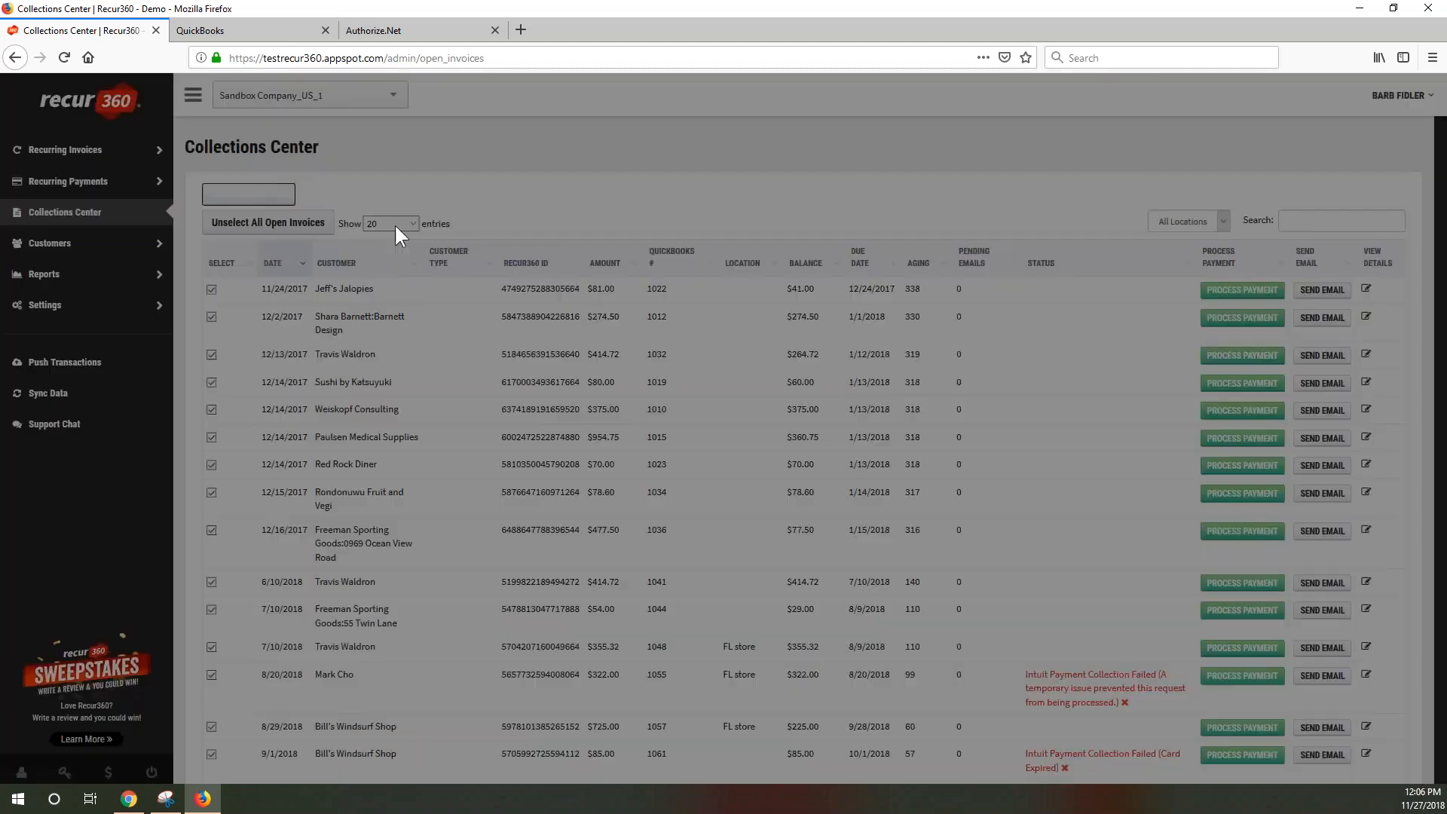
pyautogui.click(923, 114)
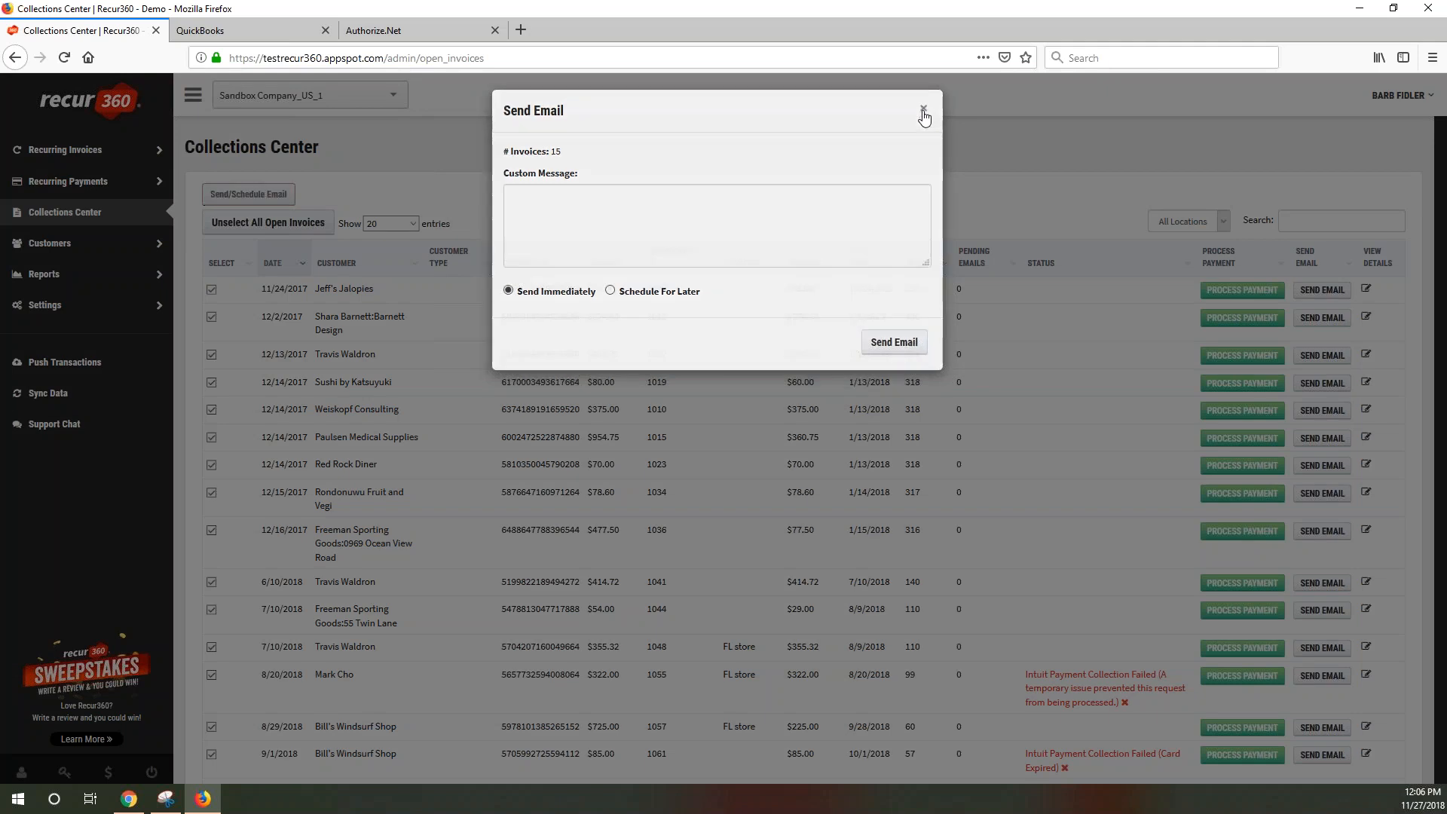
pyautogui.click(267, 222)
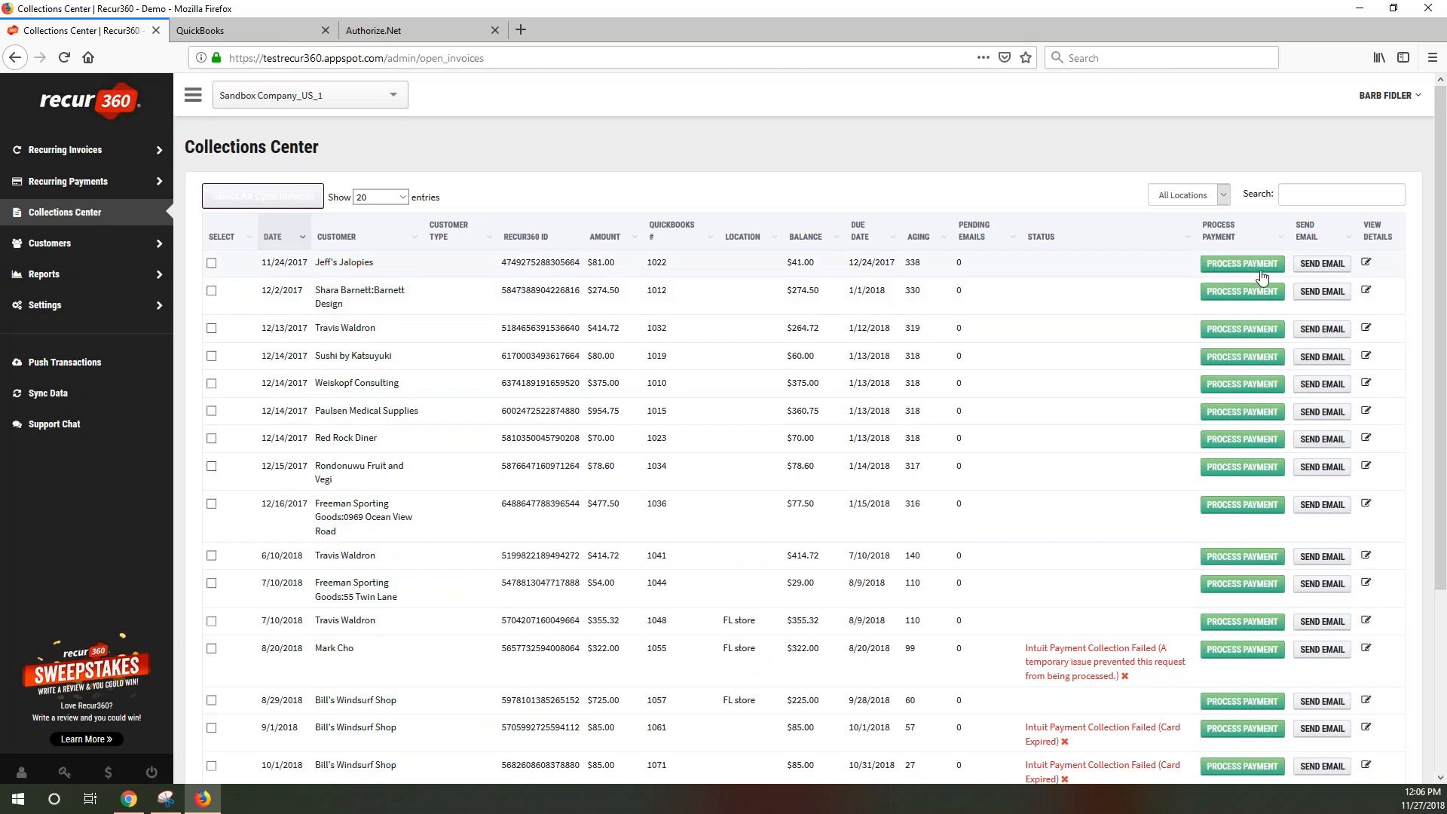
# Record Jeff's Jalopies' $41.00 payment as Cash/Check with check number 214
pyautogui.click(1242, 262)
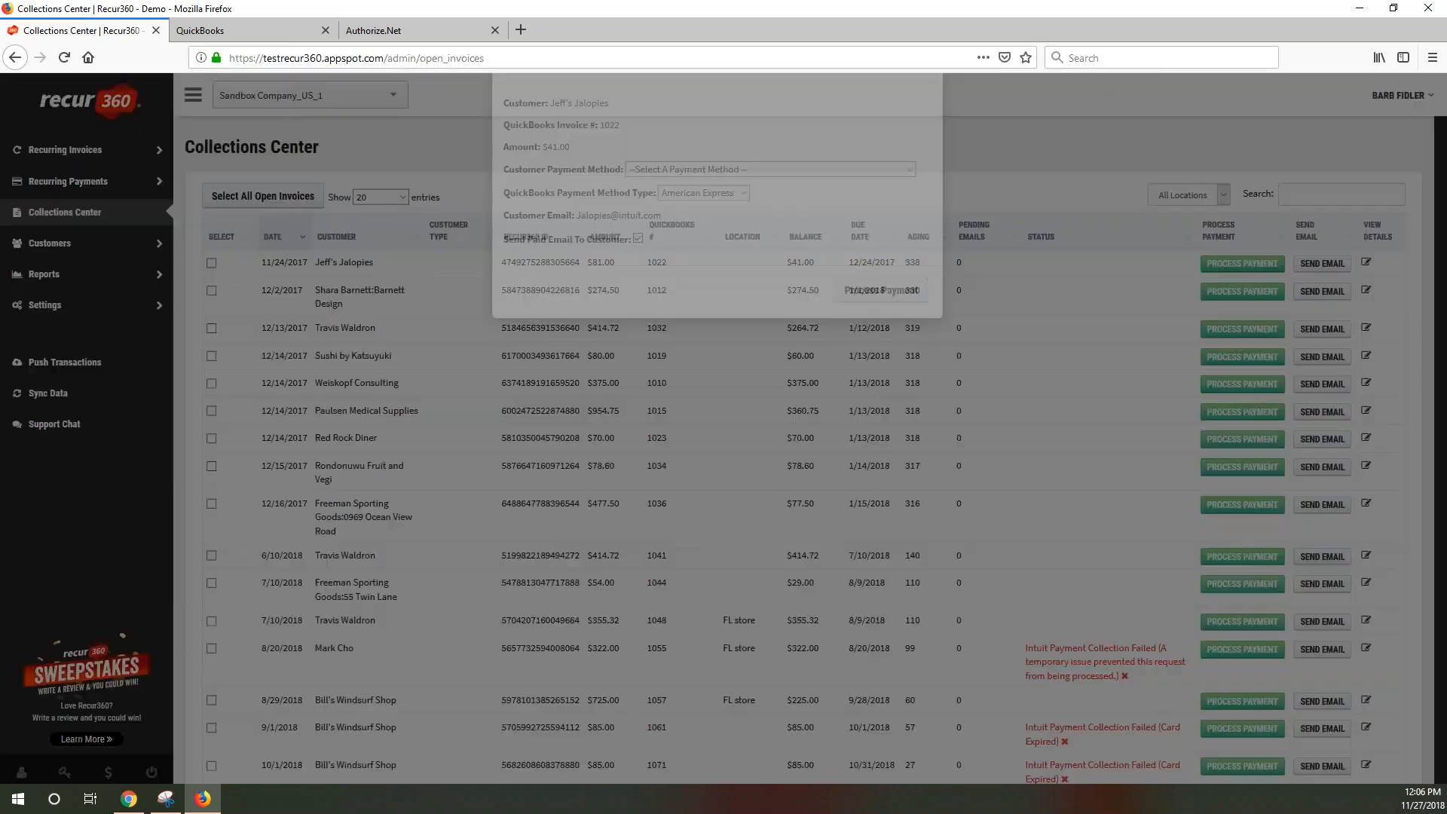
pyautogui.click(804, 224)
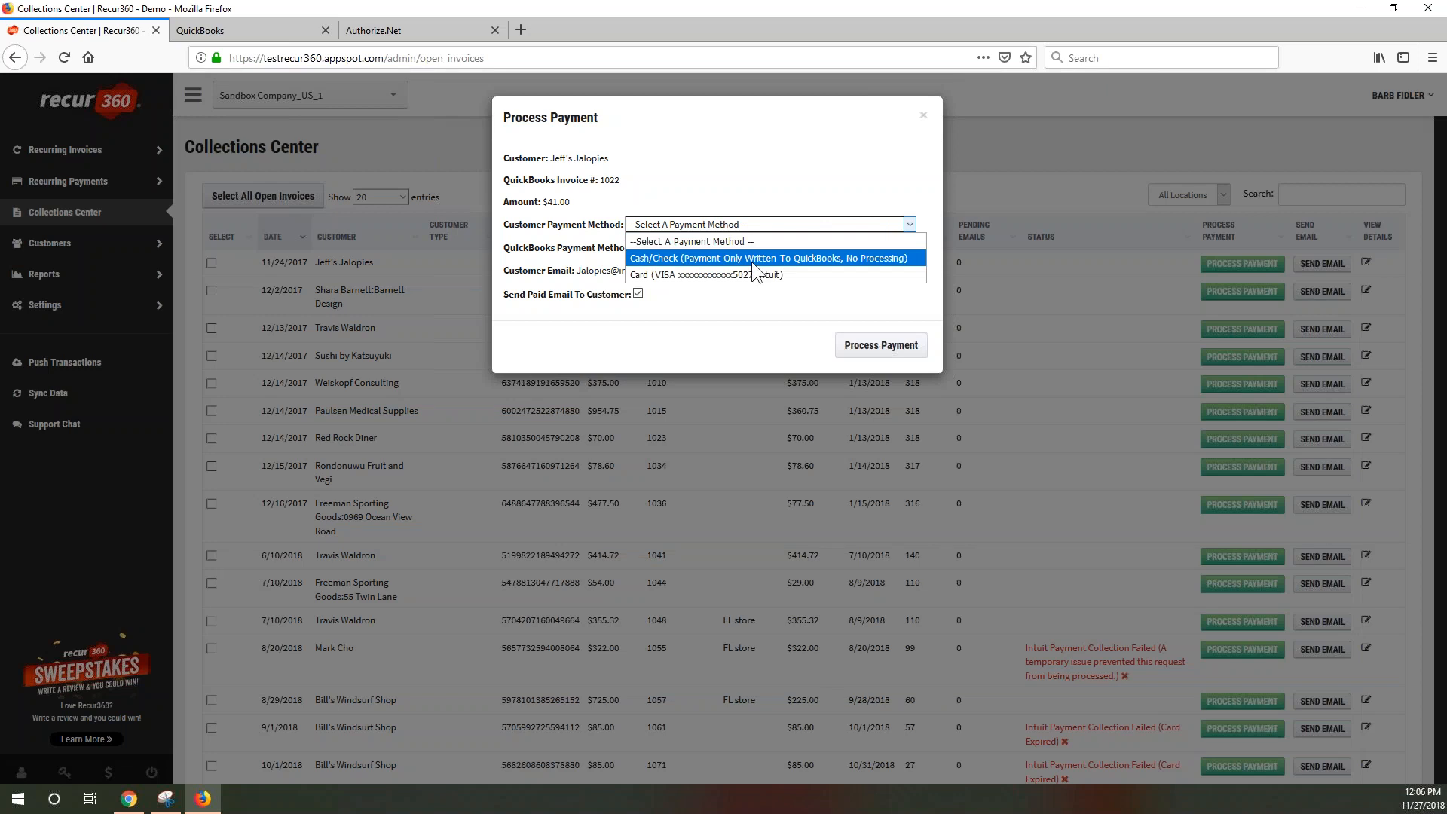
pyautogui.click(708, 258)
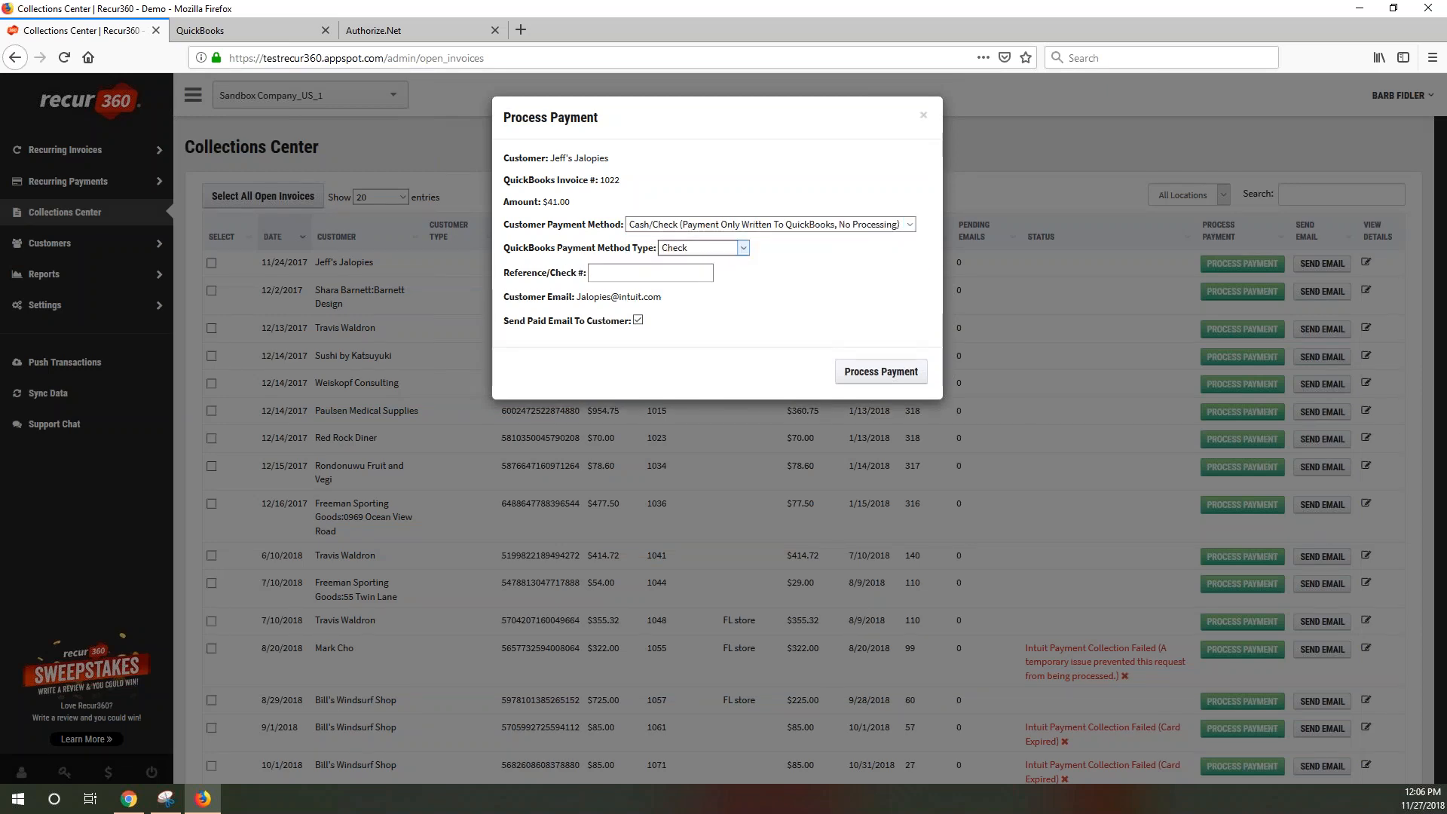
pyautogui.click(623, 270)
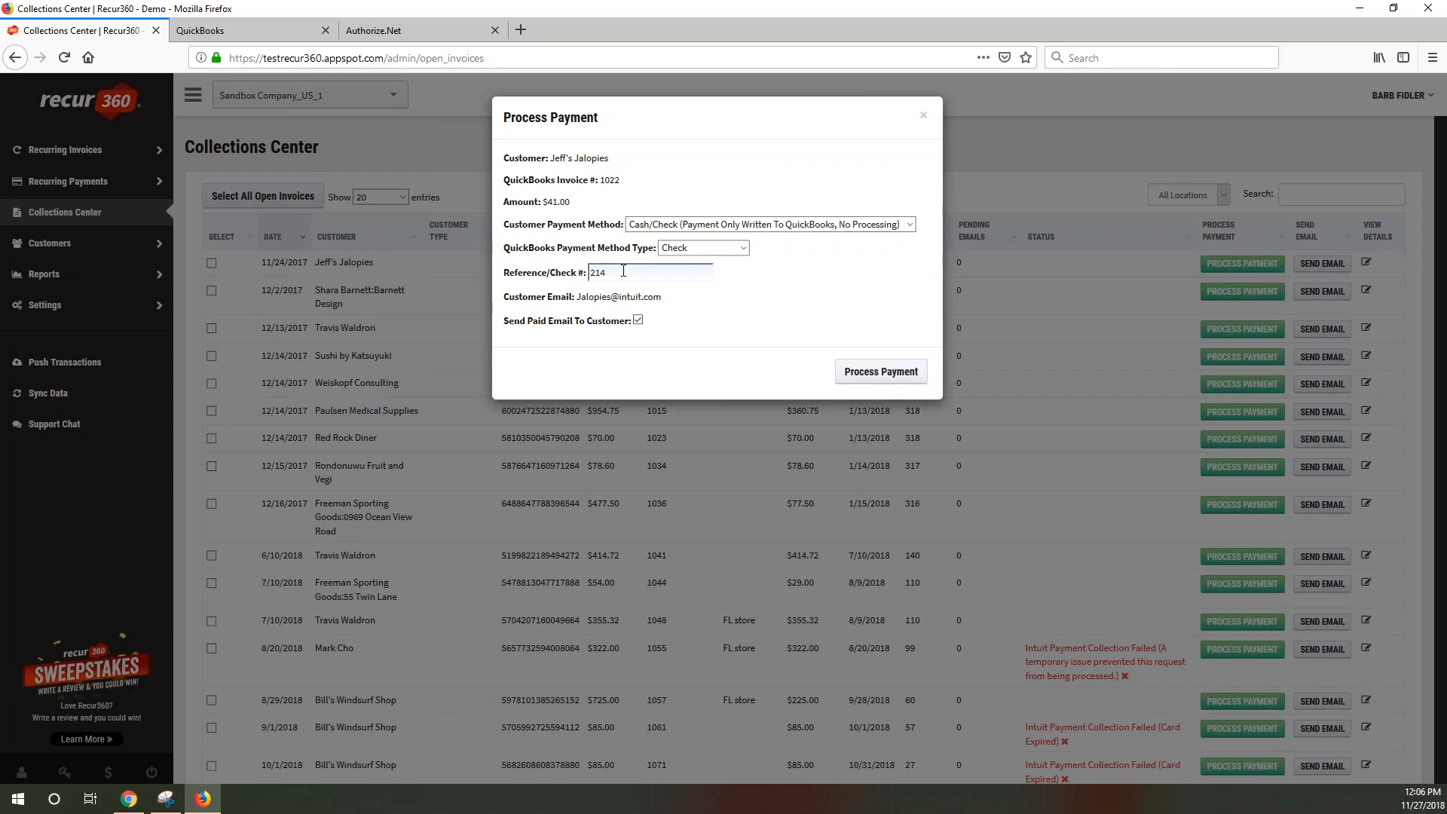
pyautogui.moveTo(574, 322); pyautogui.dragTo(611, 321)
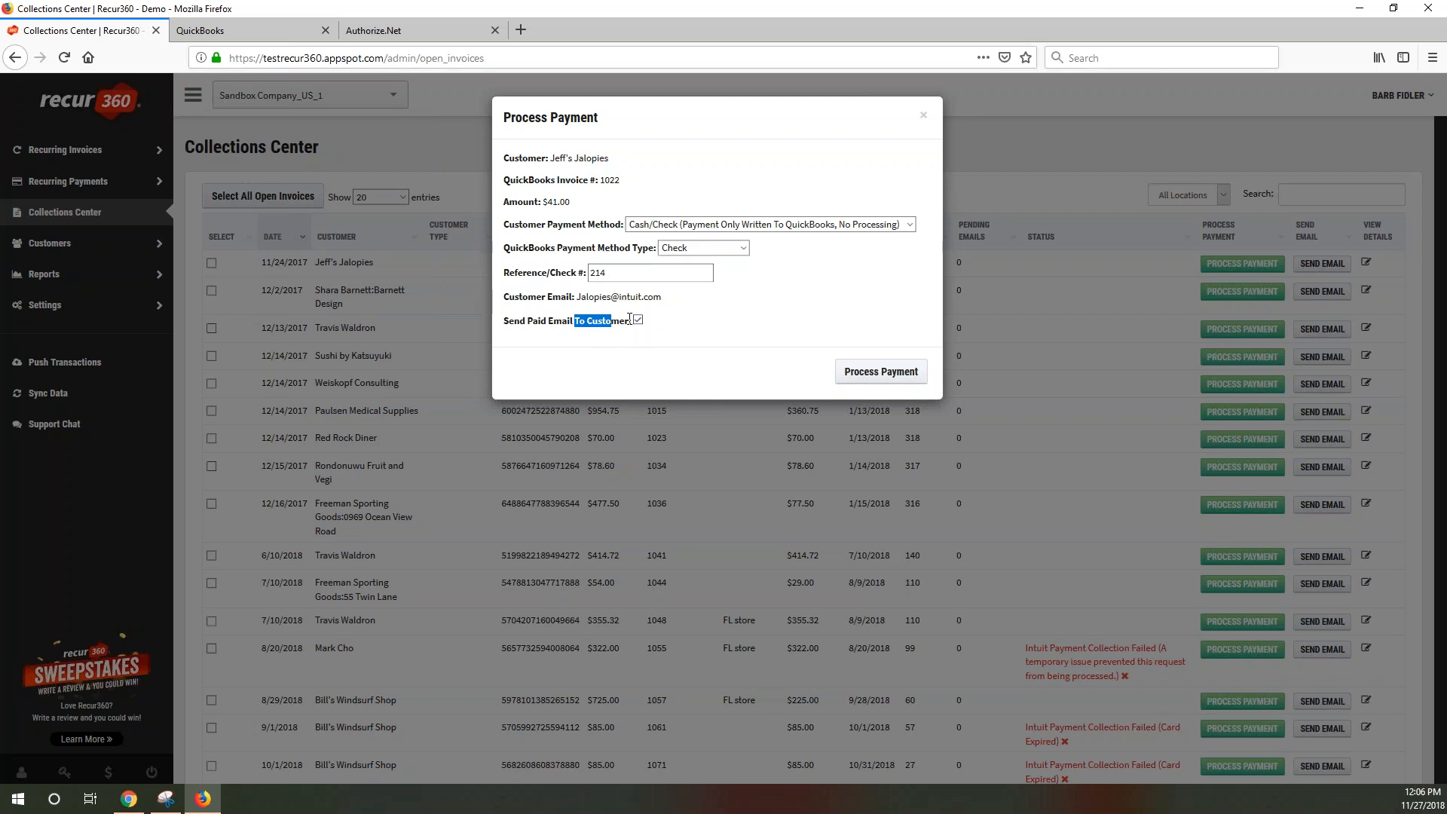
pyautogui.click(871, 371)
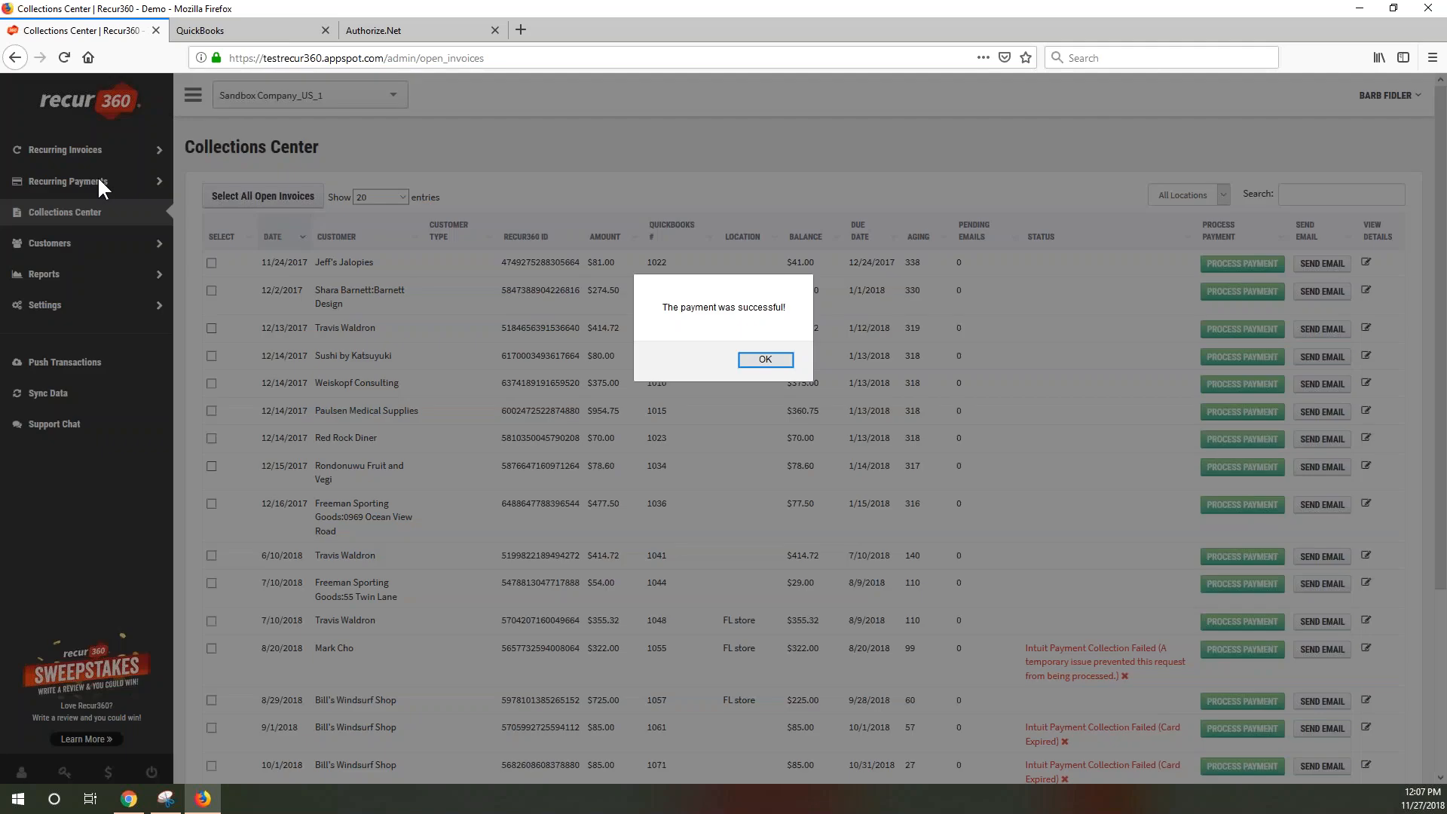
pyautogui.click(761, 359)
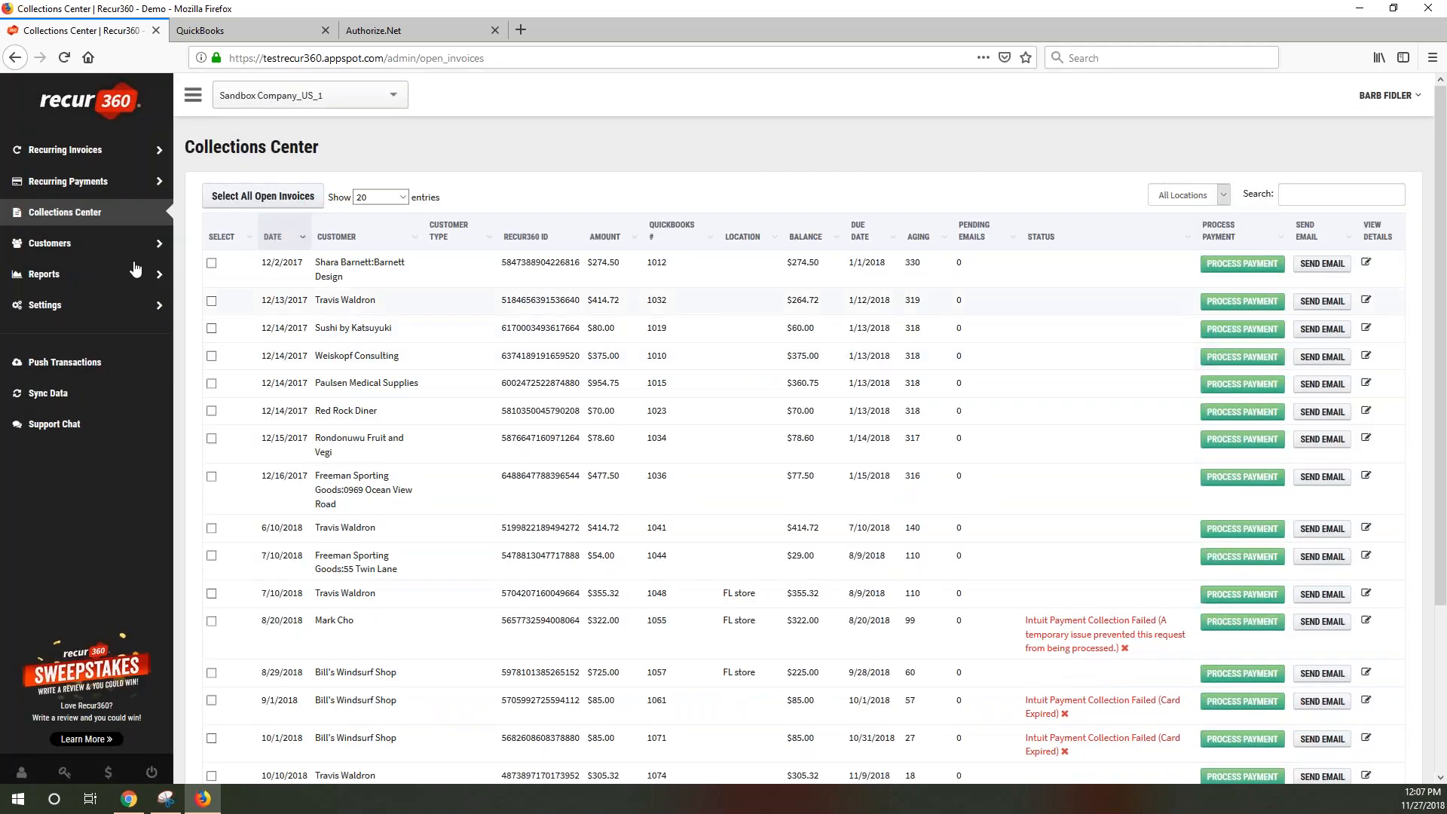
pyautogui.click(54, 184)
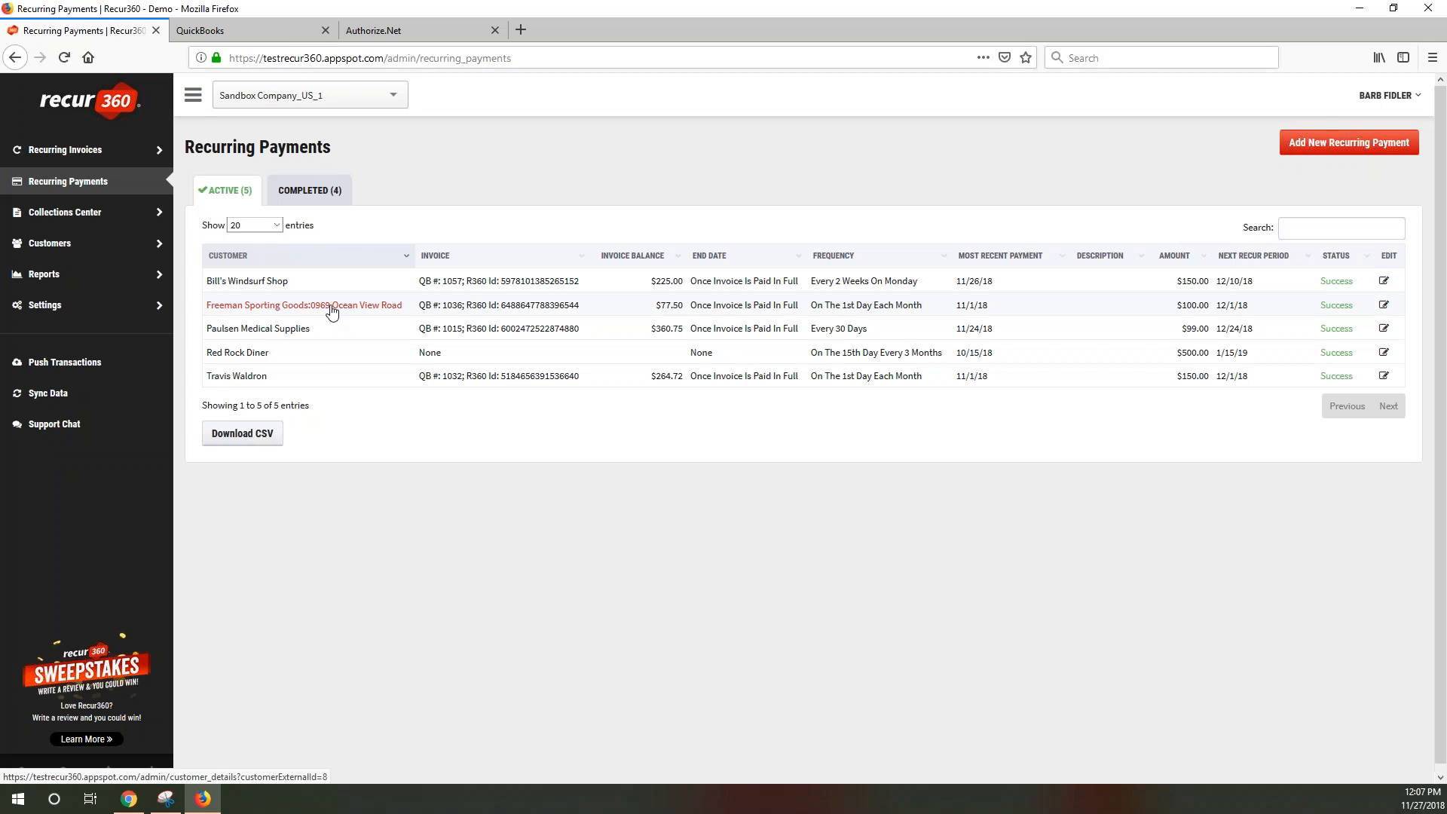
# From the Recurring Payments list, start a new recurring payment
pyautogui.click(78, 199)
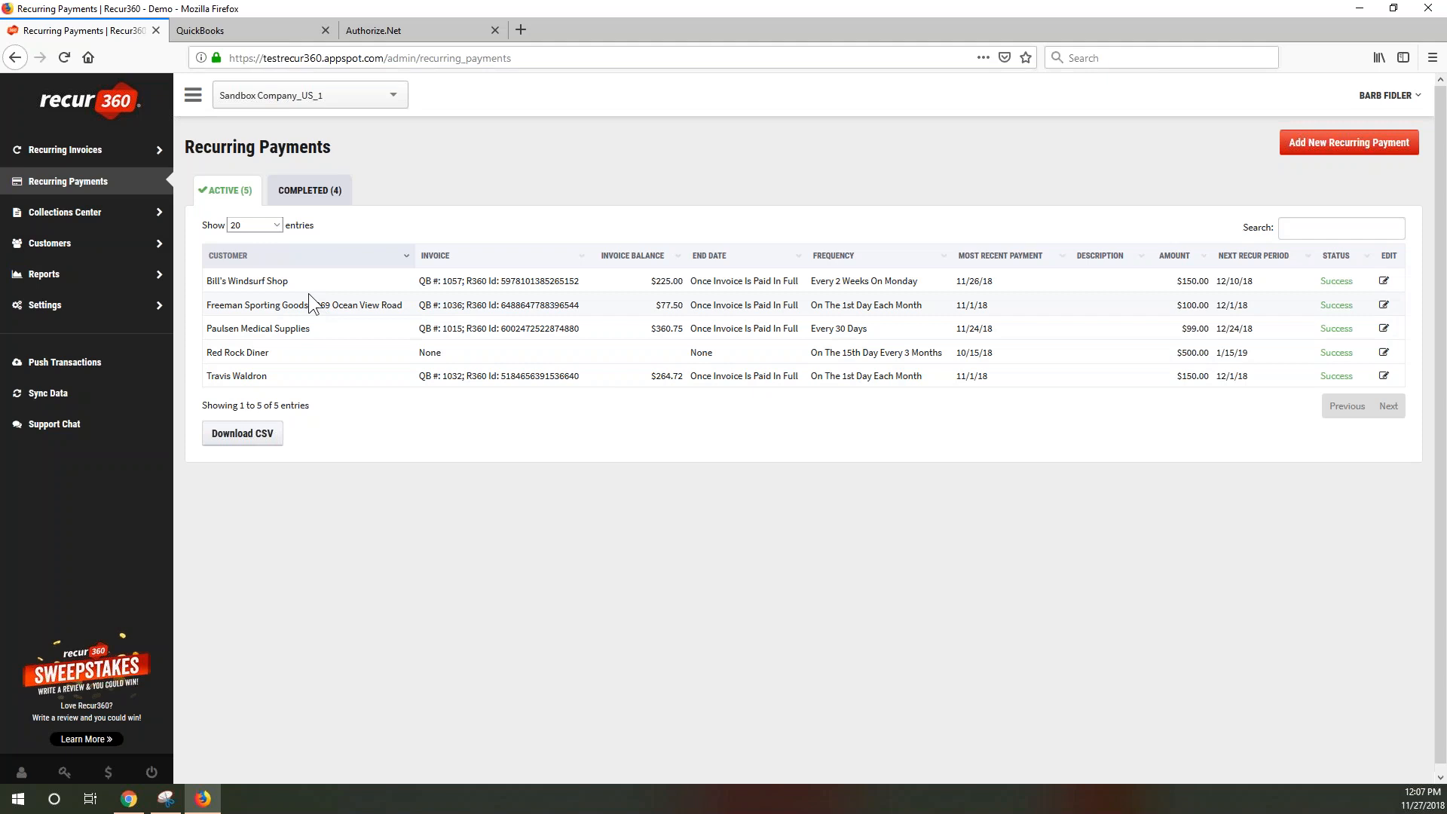
pyautogui.click(1306, 150)
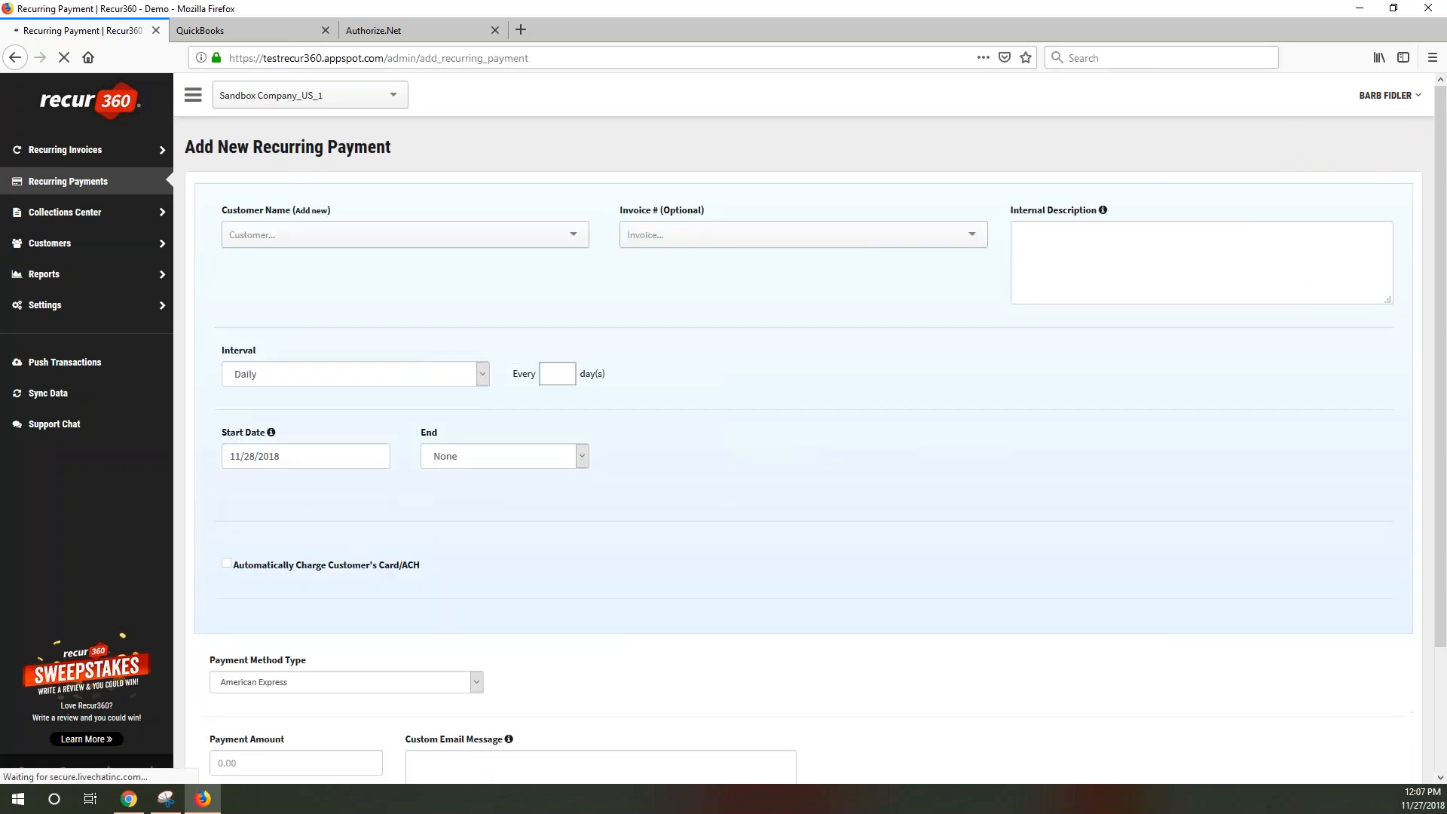
# Choose Bill's Windsurf Shop as the customer and link its $760.00 invoice 1086
pyautogui.click(539, 244)
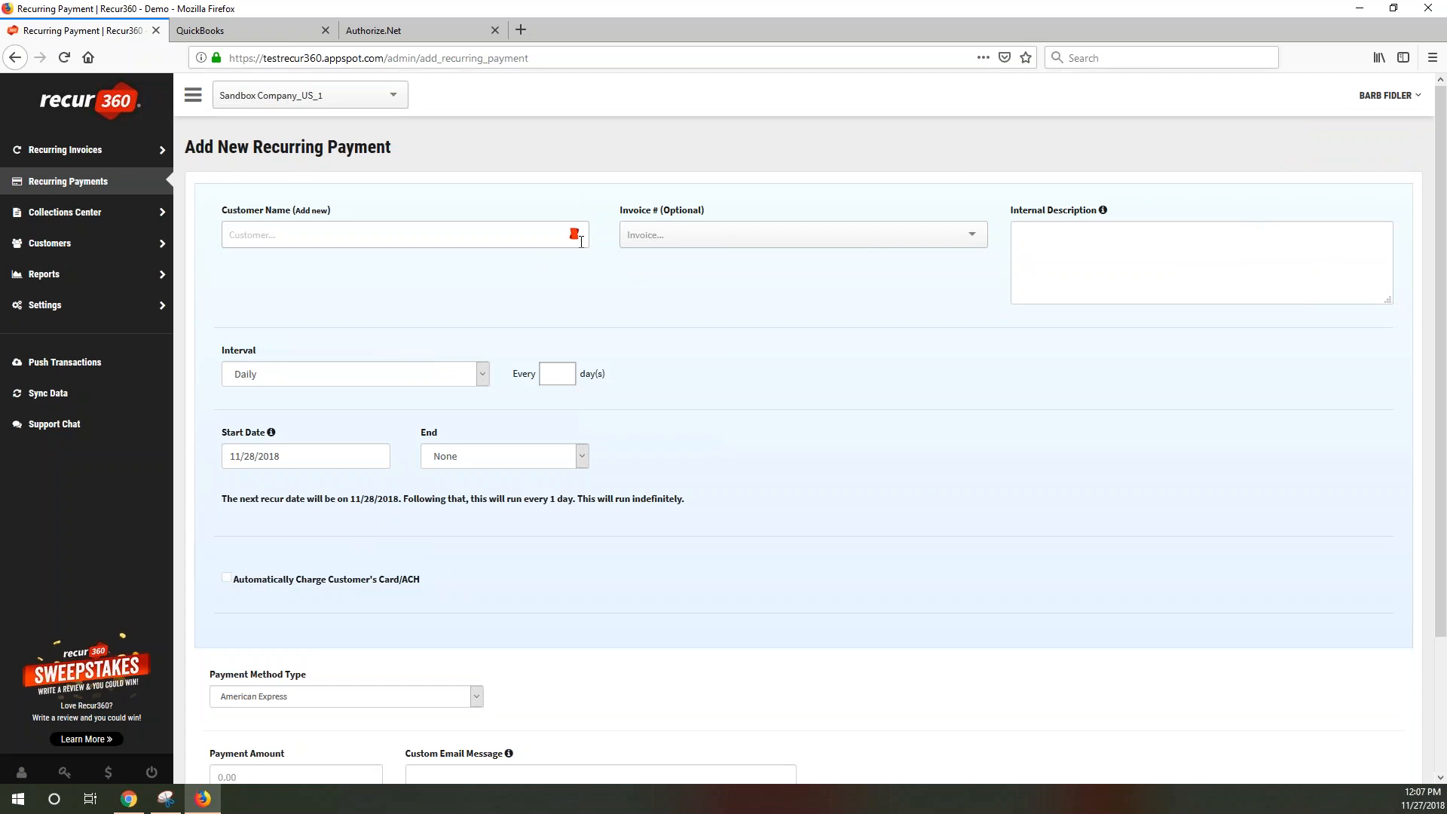
pyautogui.write('gee')
pyautogui.click(256, 258)
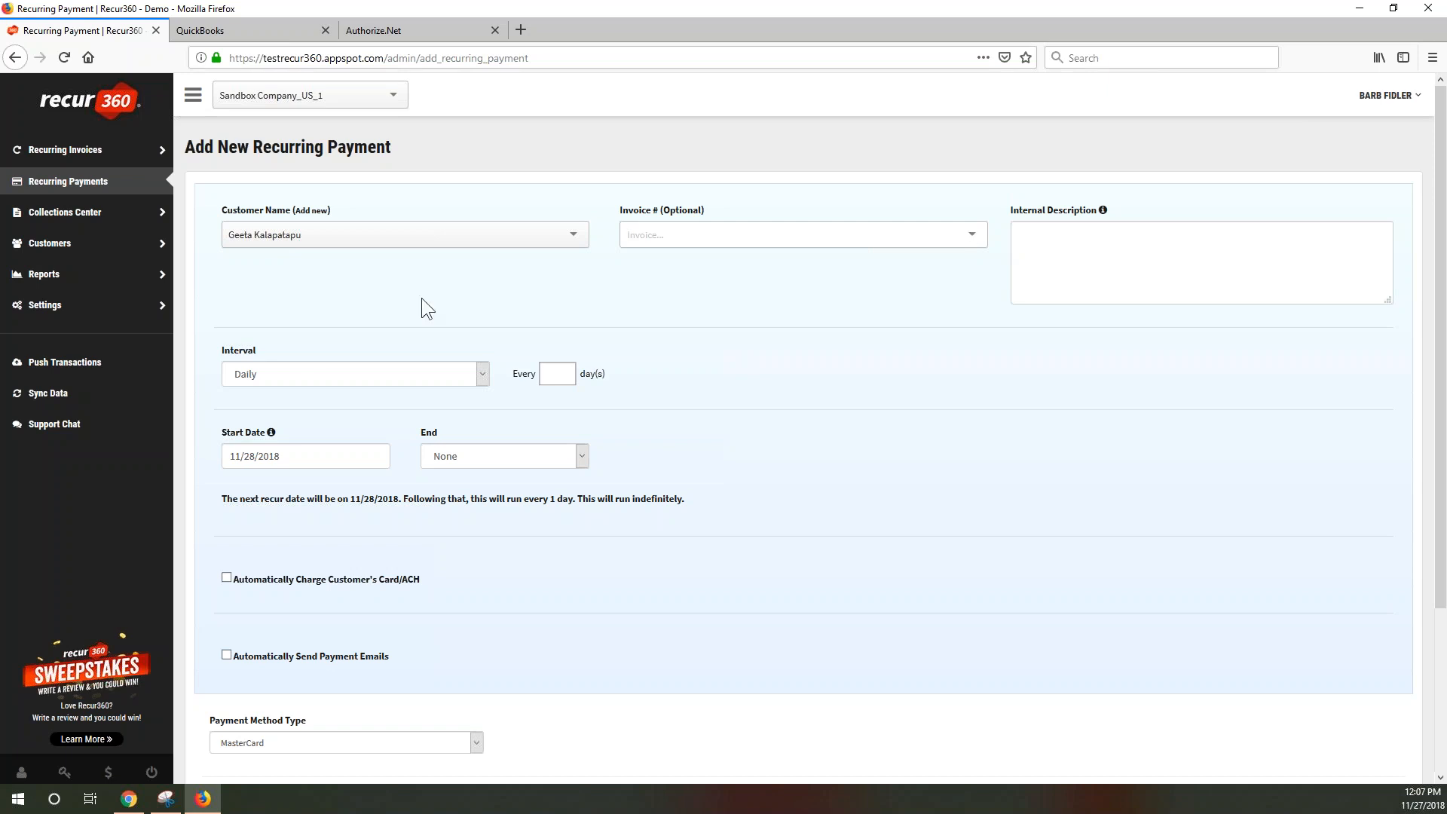
pyautogui.click(337, 239)
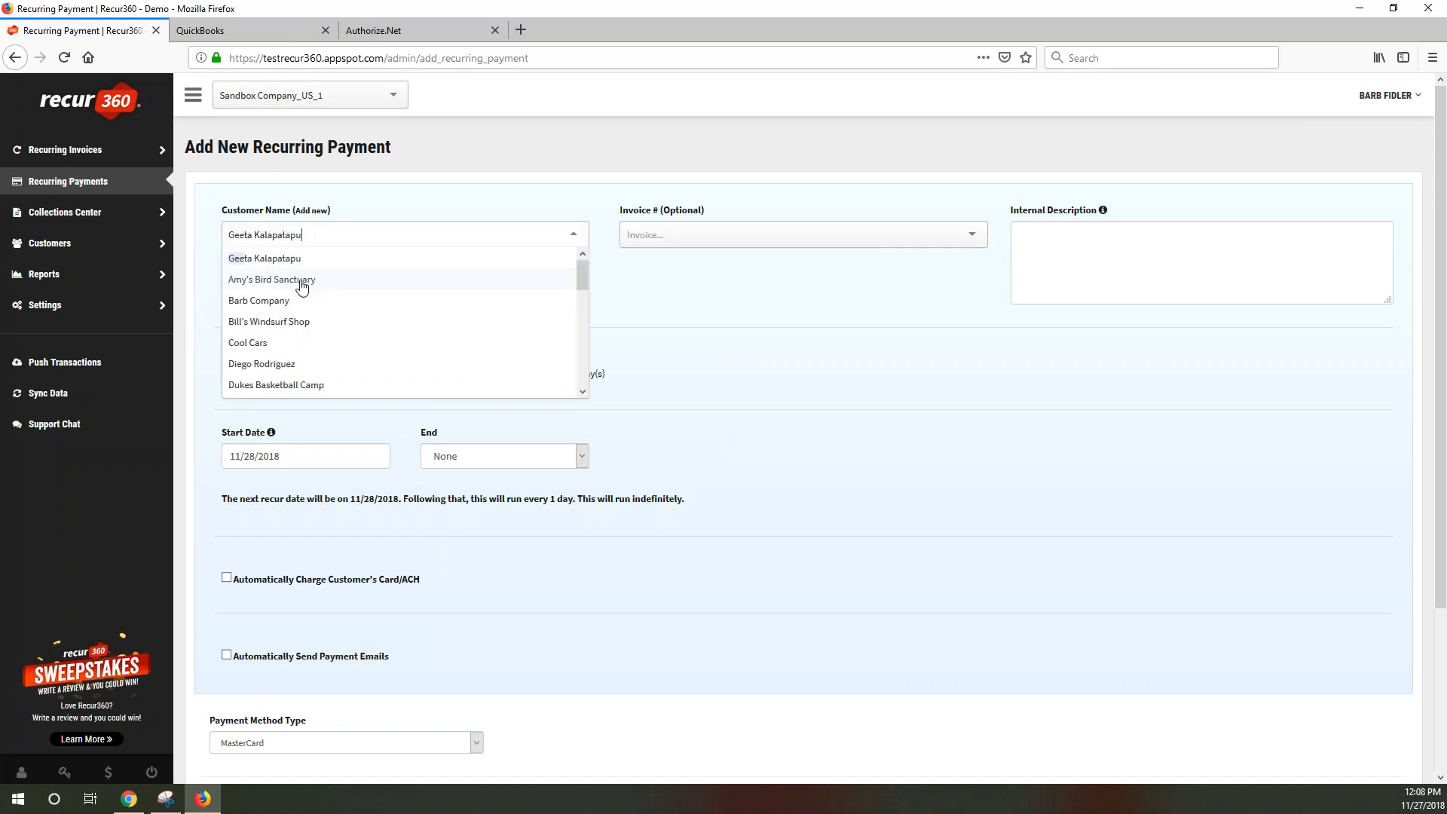
pyautogui.click(278, 323)
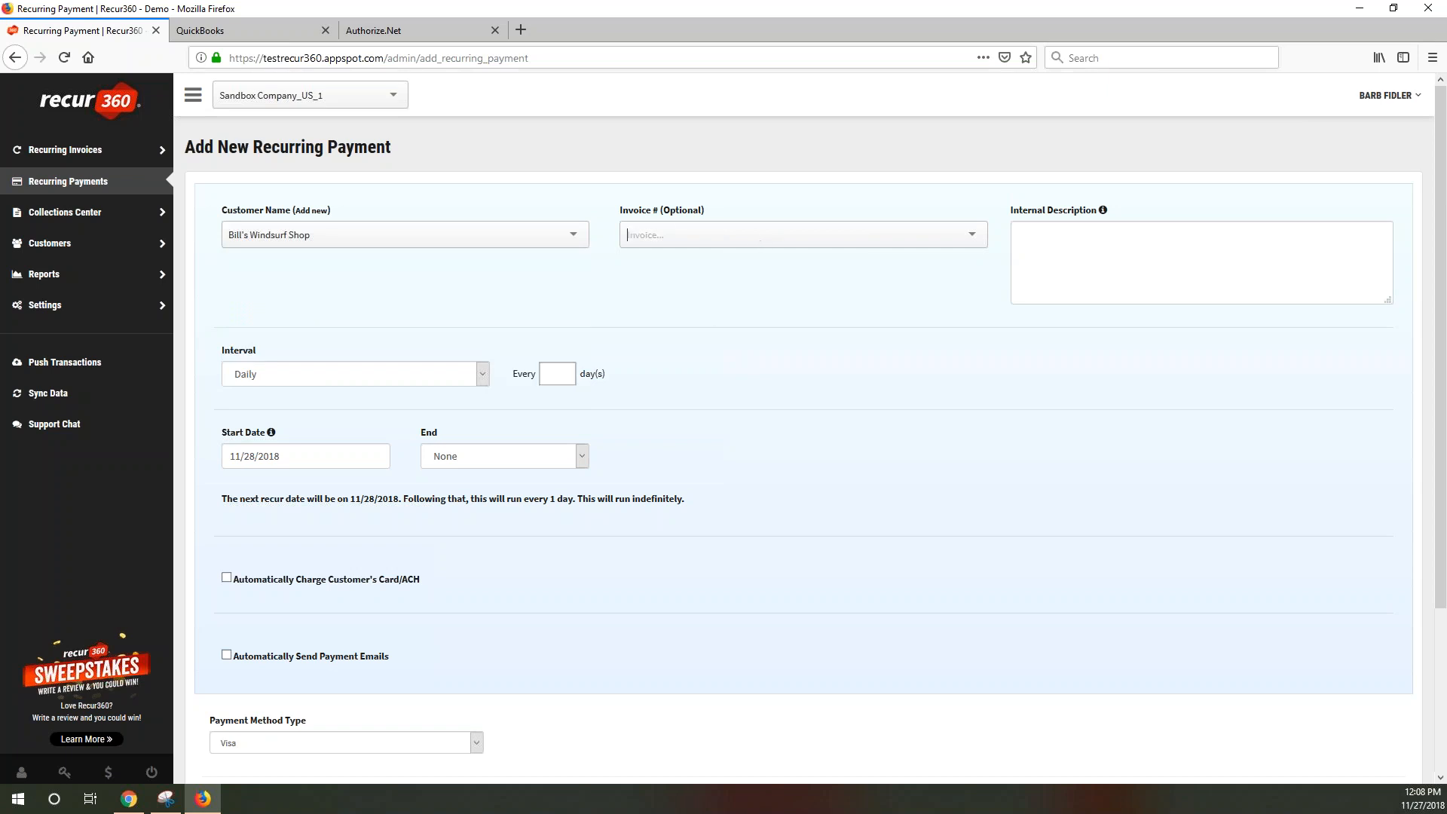
pyautogui.click(791, 236)
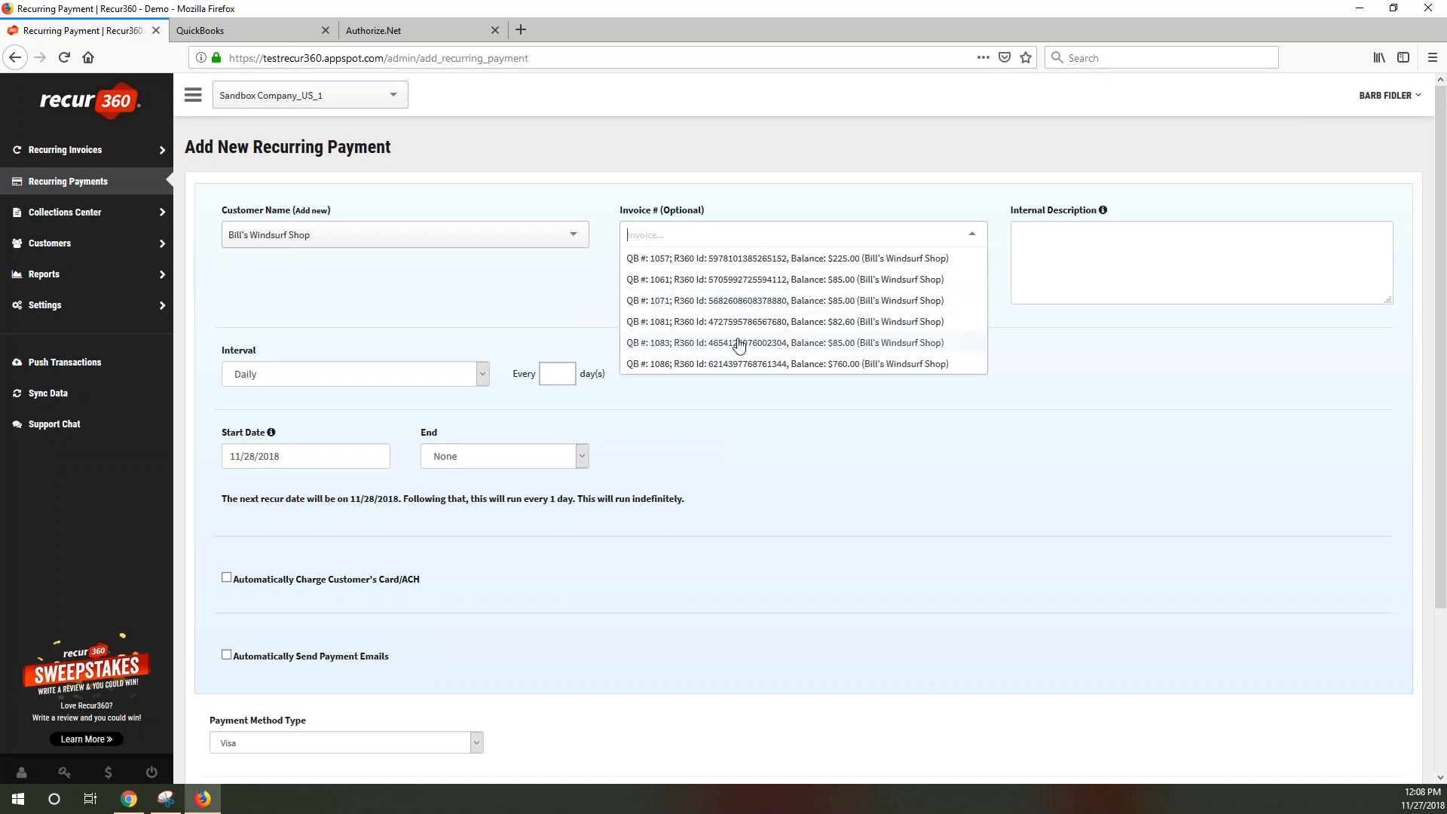
pyautogui.click(820, 364)
pyautogui.scroll(-3, 629, 188)
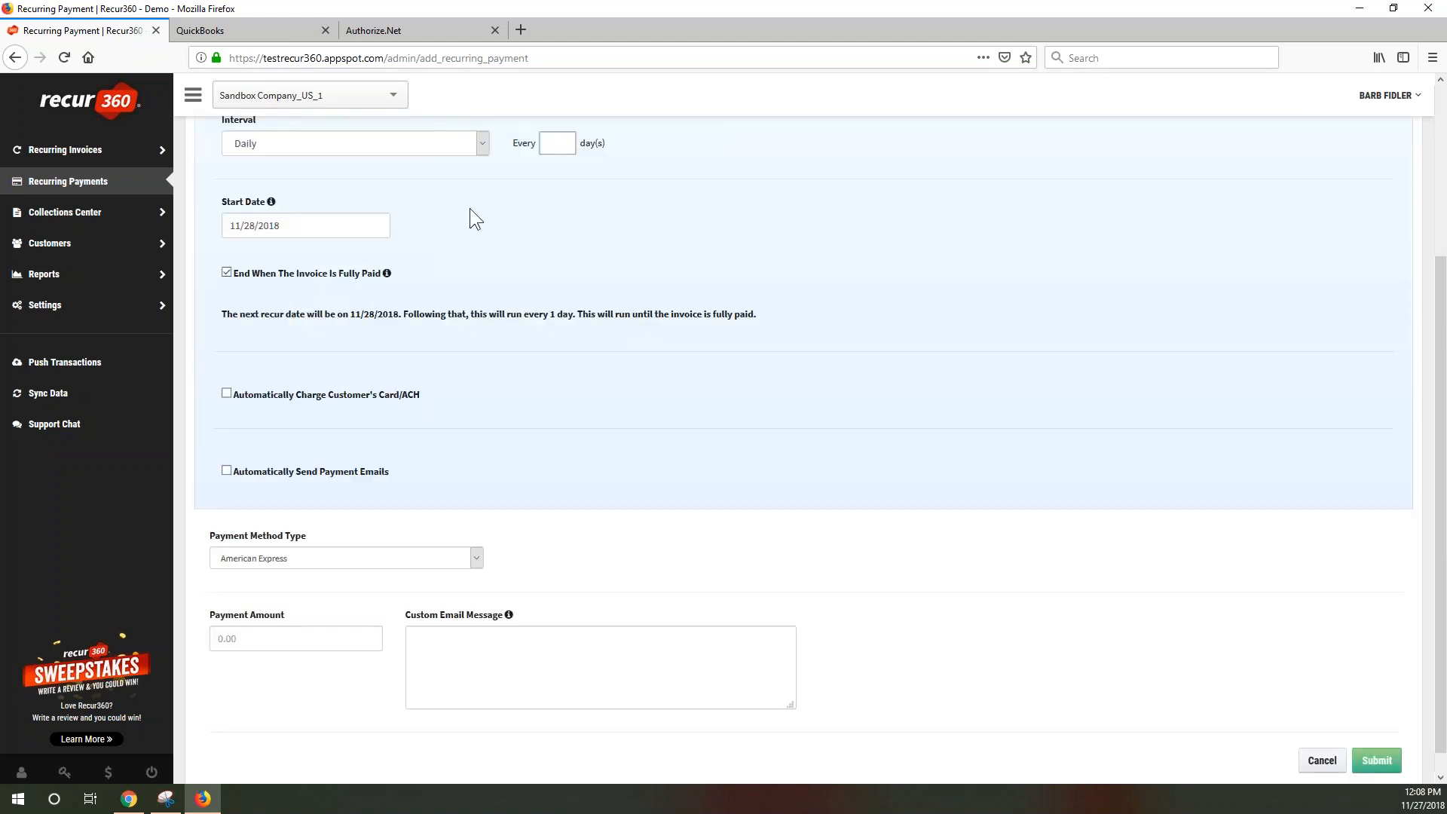
pyautogui.scroll(2, 511, 232)
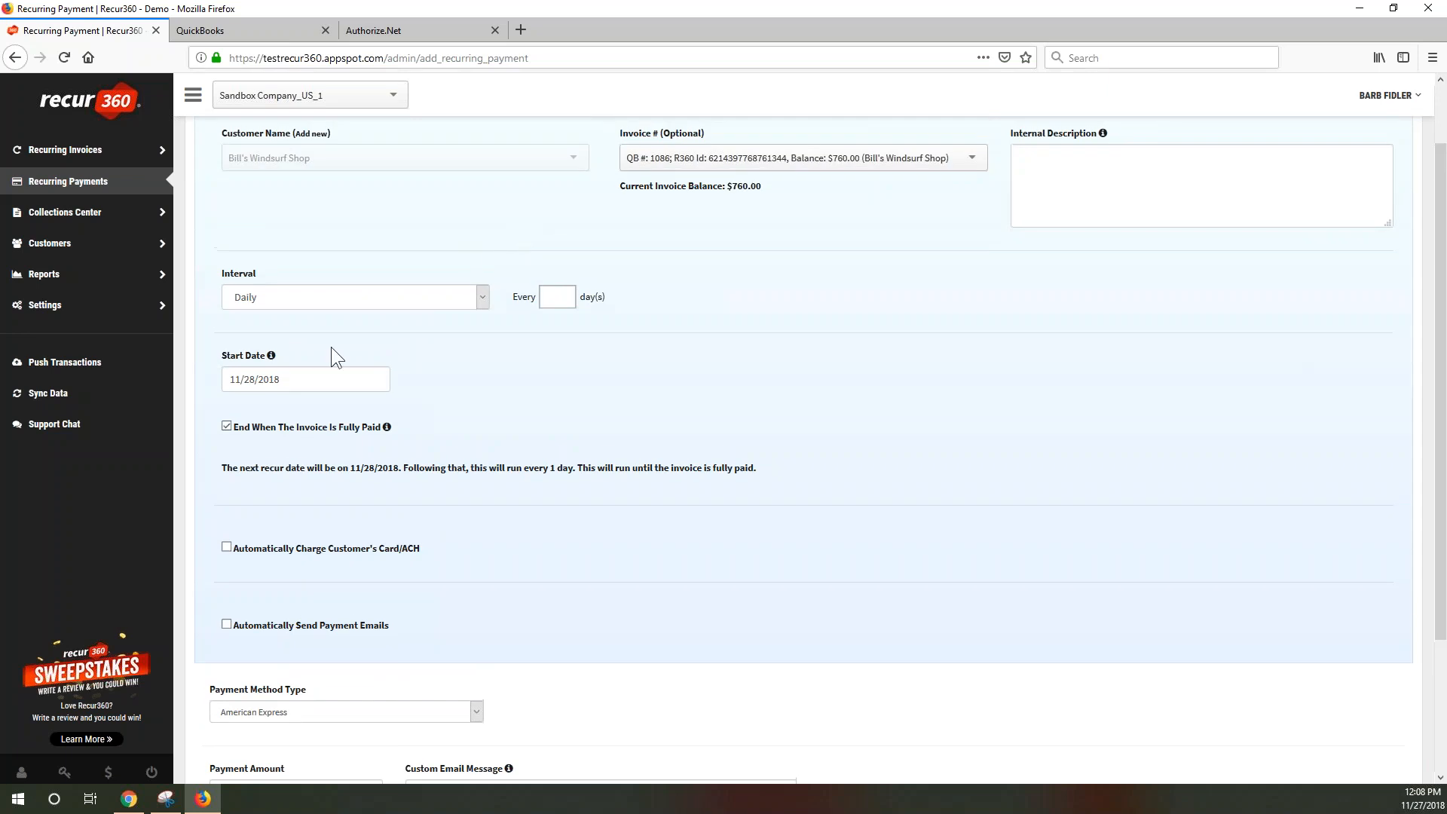
# Set the interval to Monthly, every 1 month on the 5th, next recur 12/5/2018
pyautogui.click(309, 297)
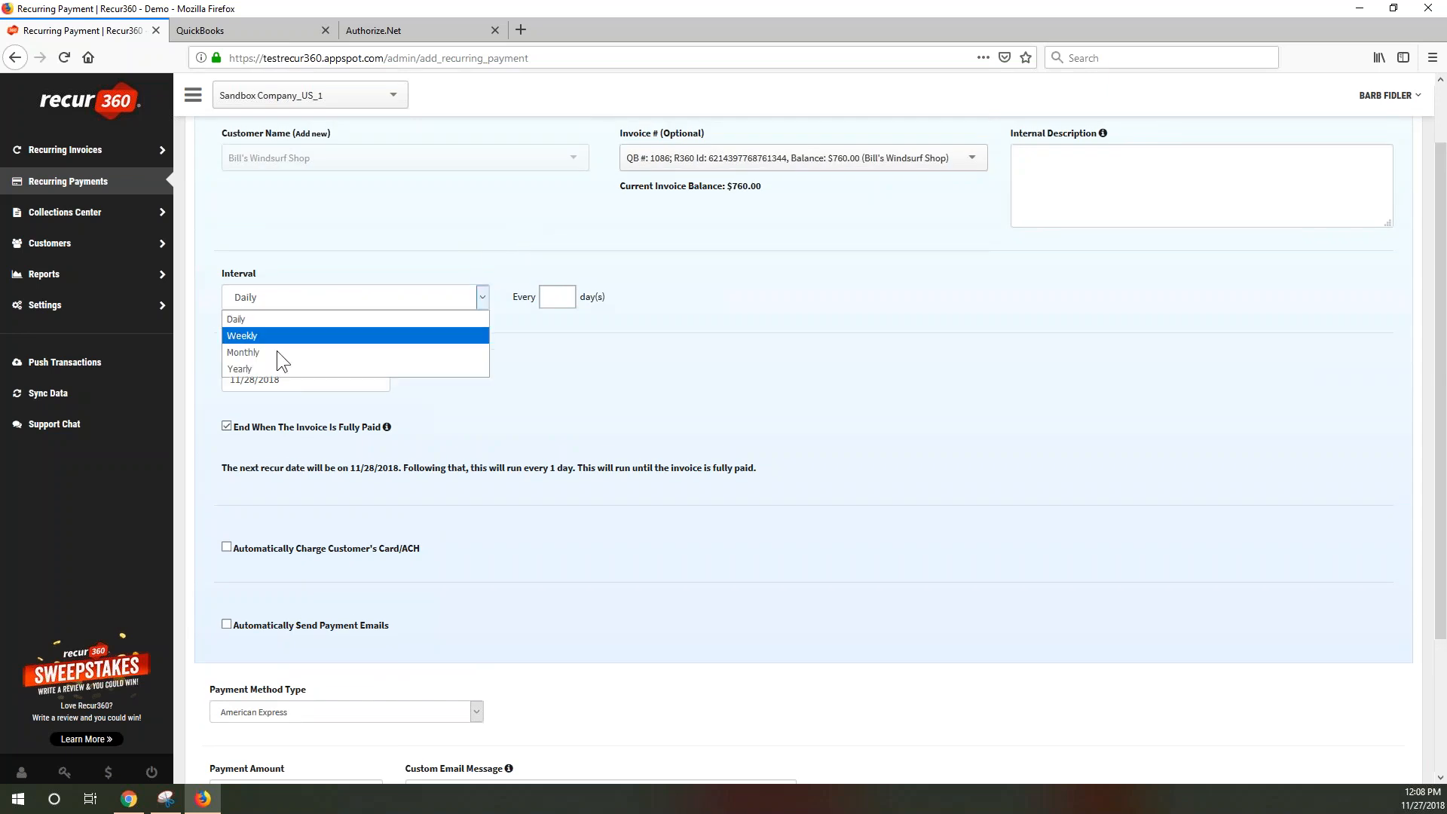
pyautogui.click(269, 353)
pyautogui.click(561, 300)
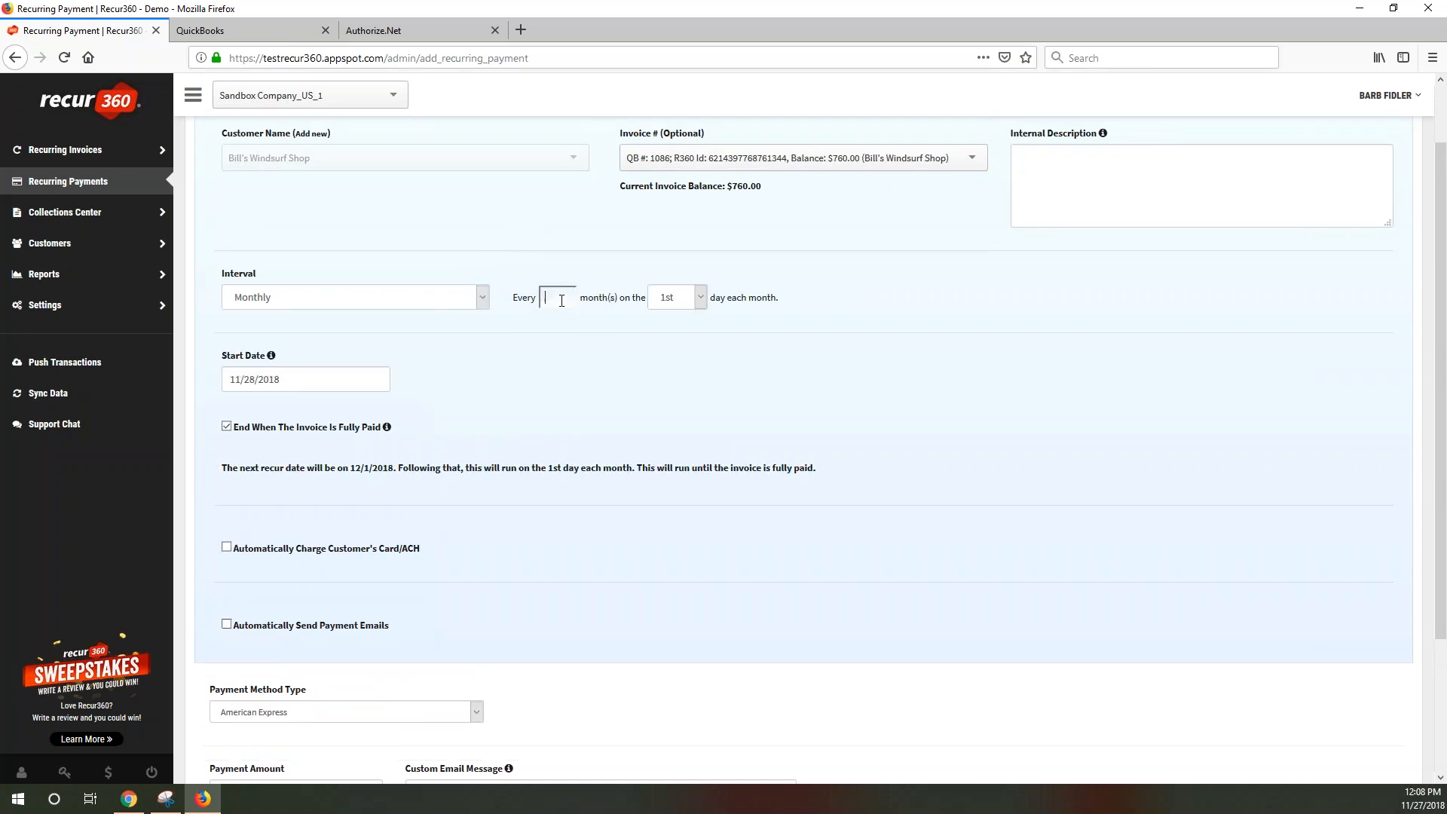
pyautogui.click(698, 300)
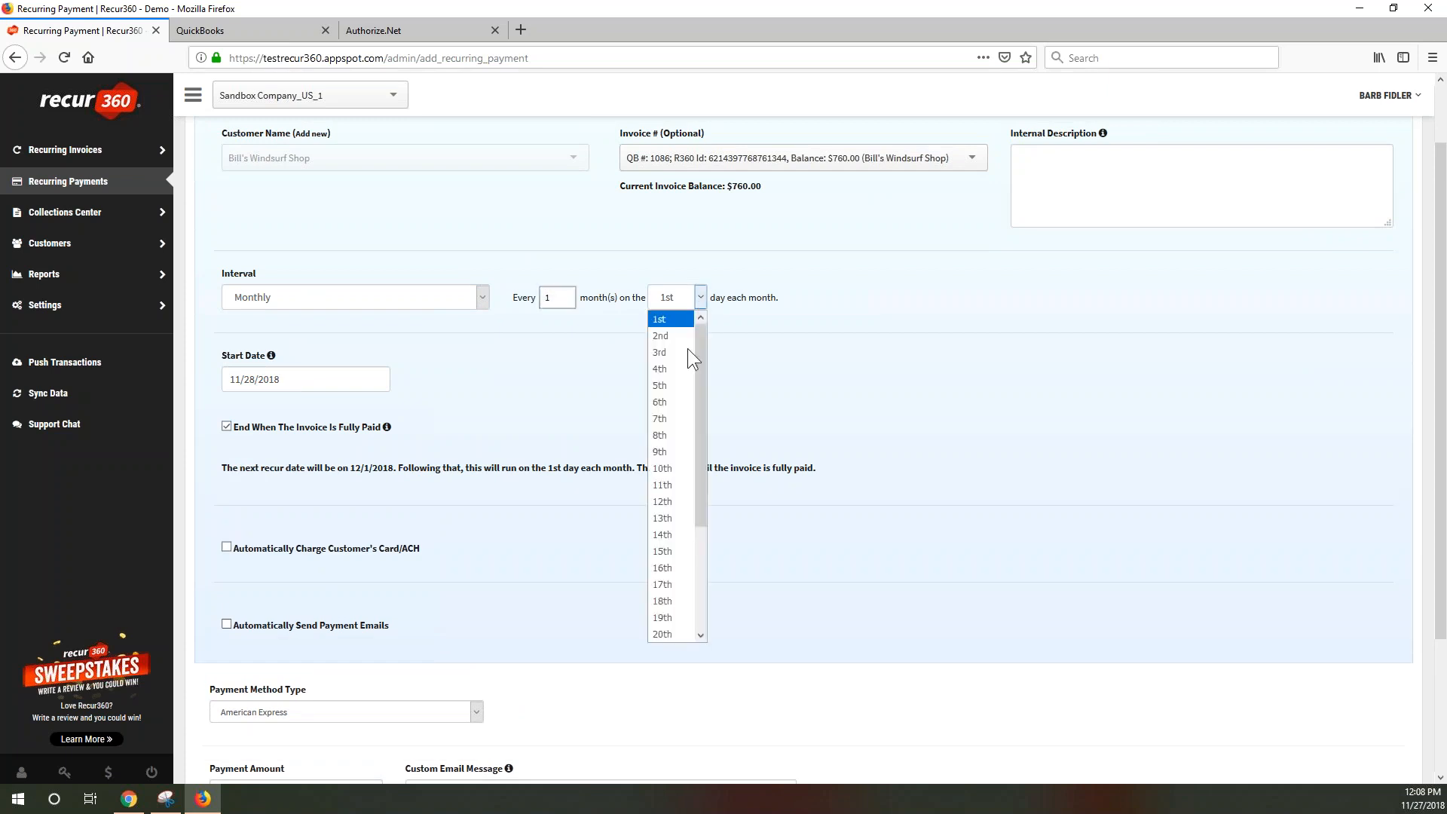
pyautogui.click(668, 385)
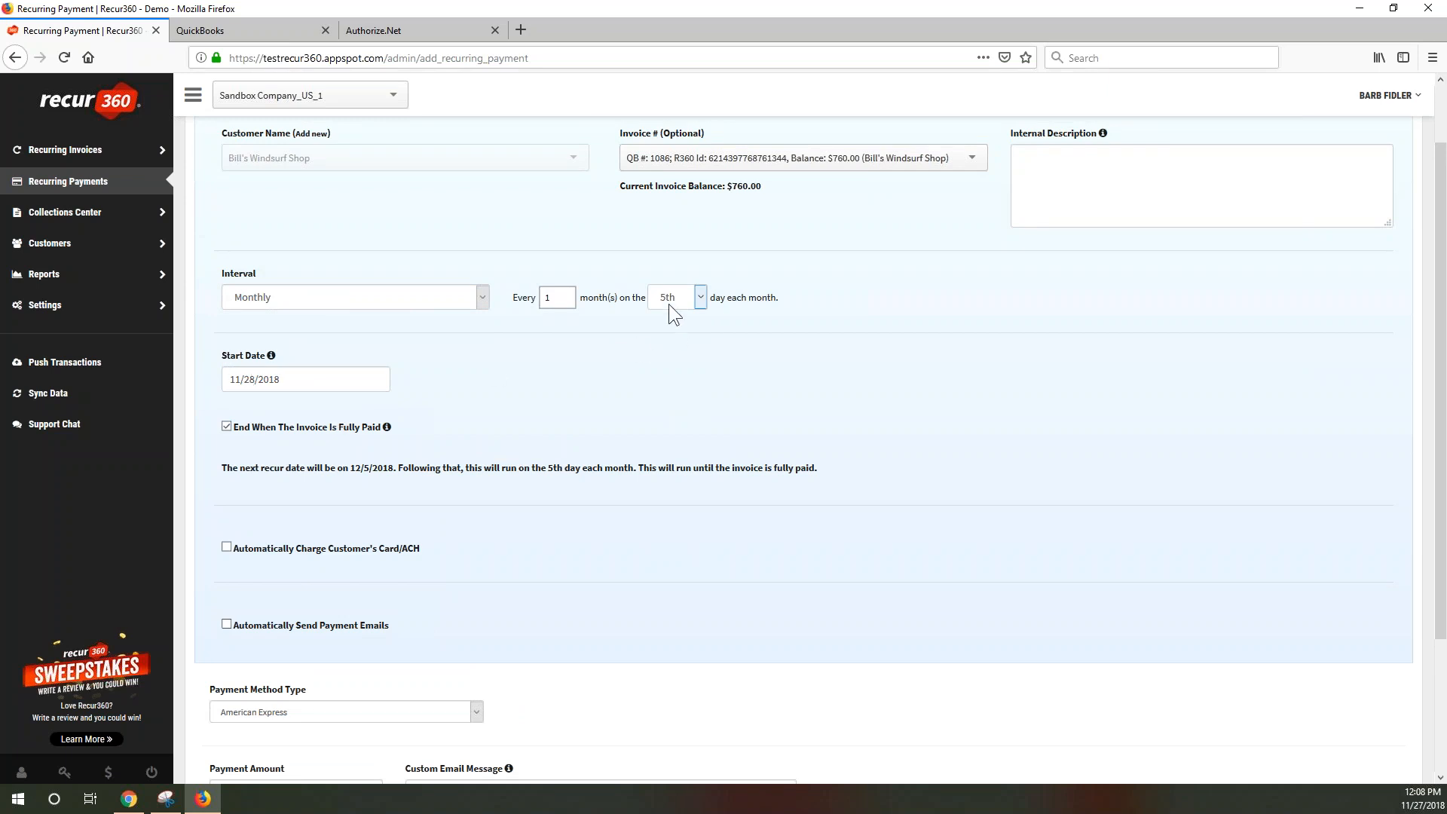
pyautogui.moveTo(350, 468); pyautogui.dragTo(384, 468)
# Turn on automatic charging using the customer's stored MasterCard instead of the Visa
pyautogui.scroll(-3, 816, 469)
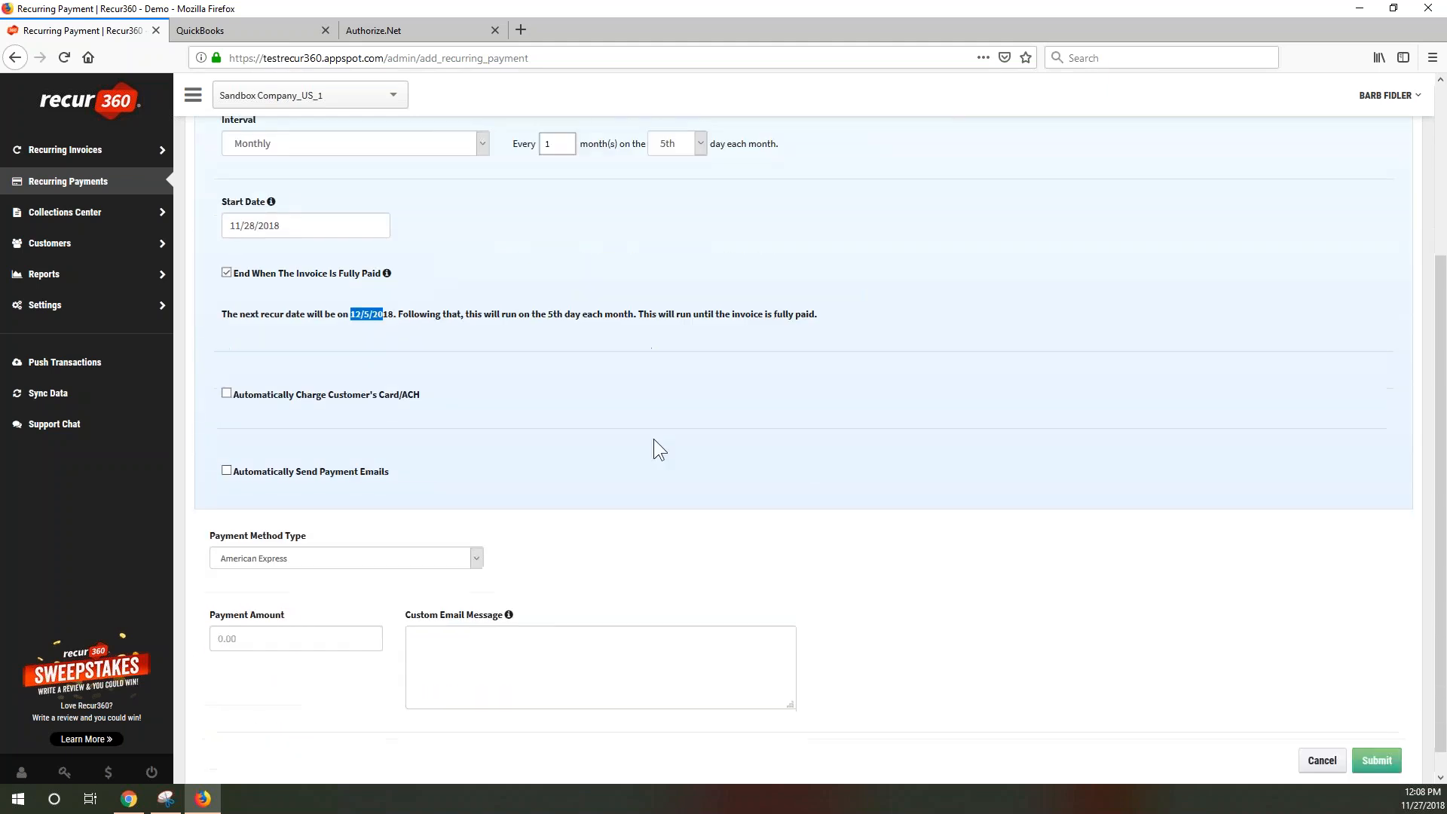
pyautogui.click(227, 391)
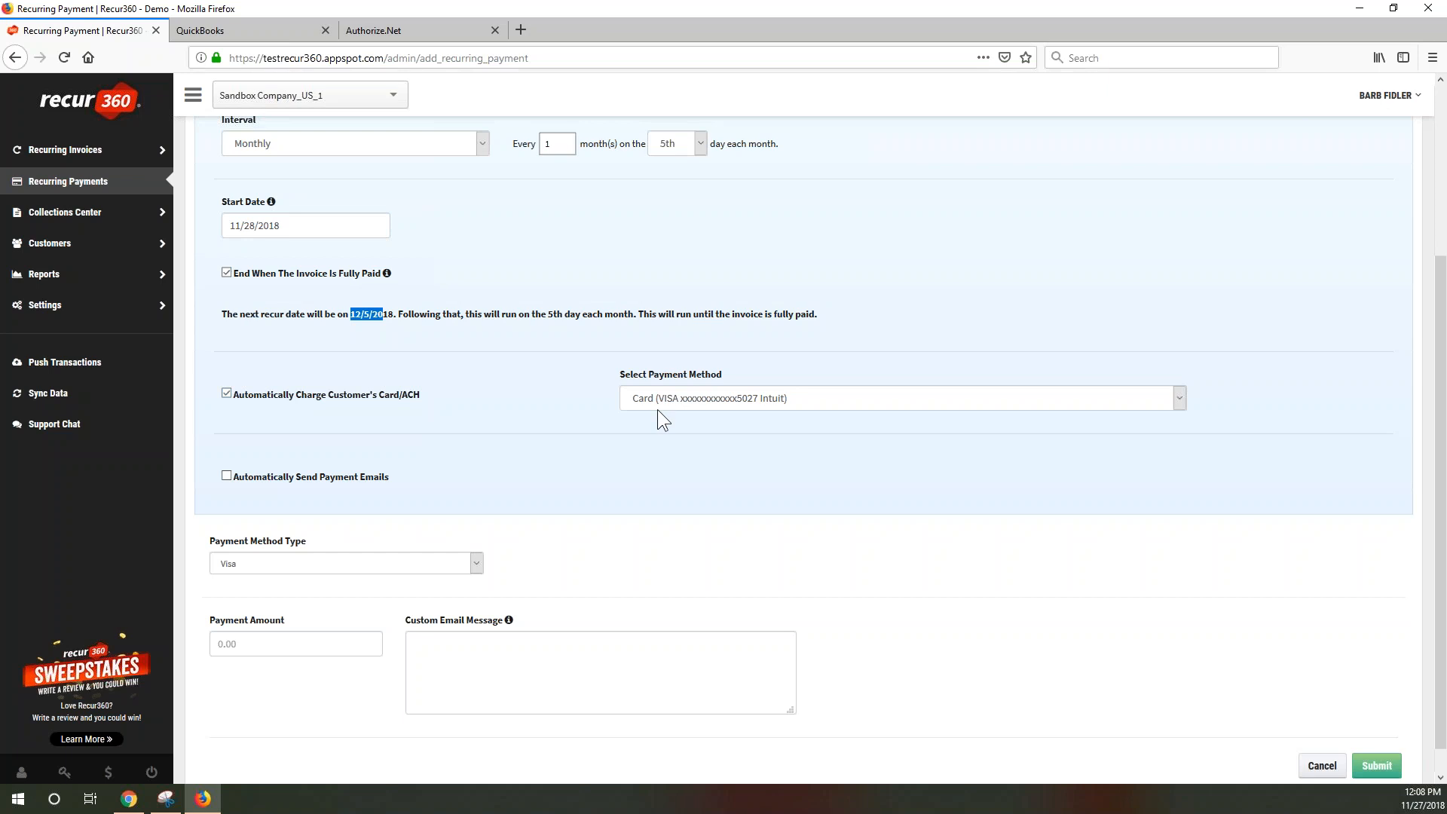
pyautogui.click(859, 397)
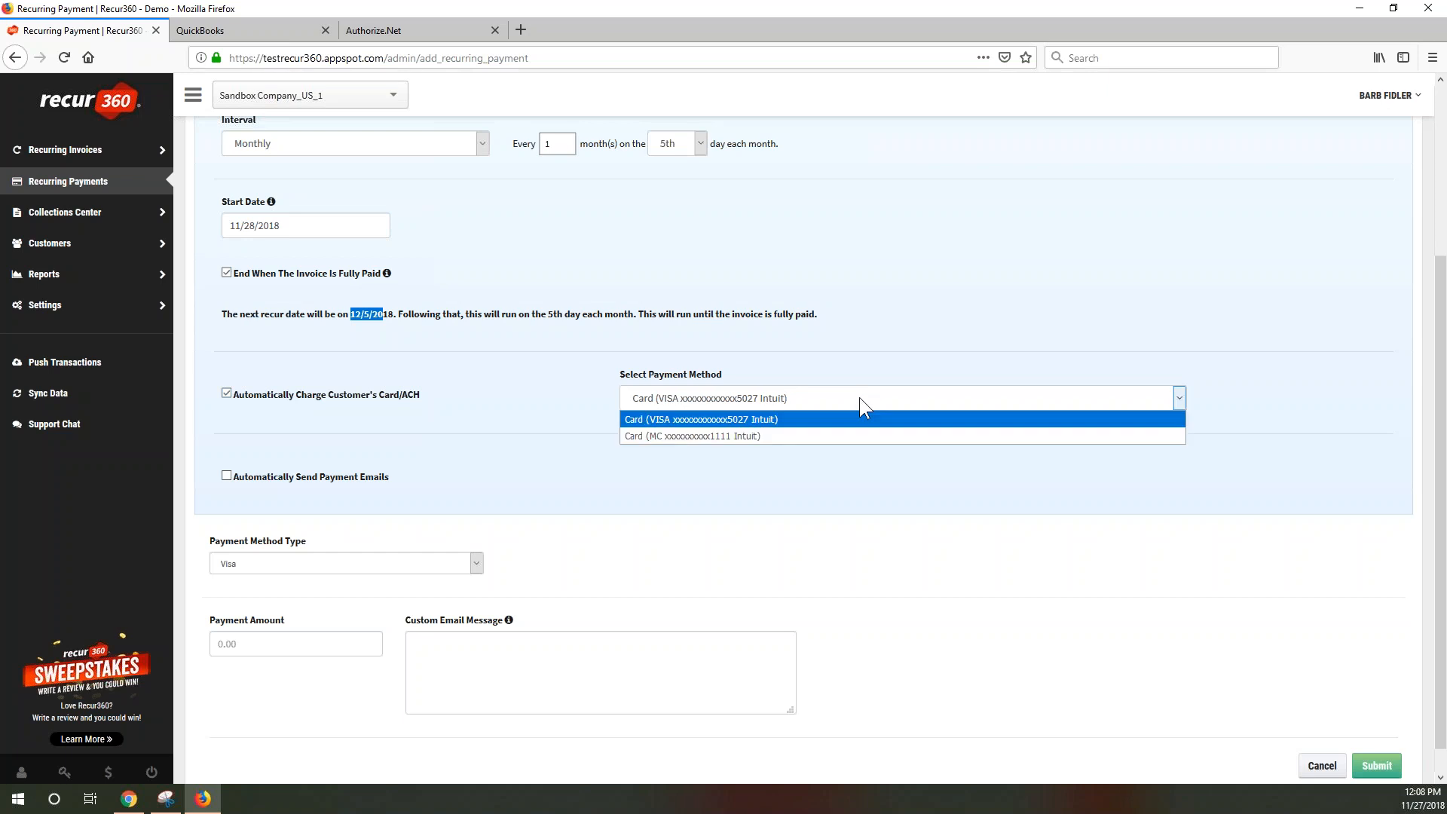
pyautogui.click(700, 437)
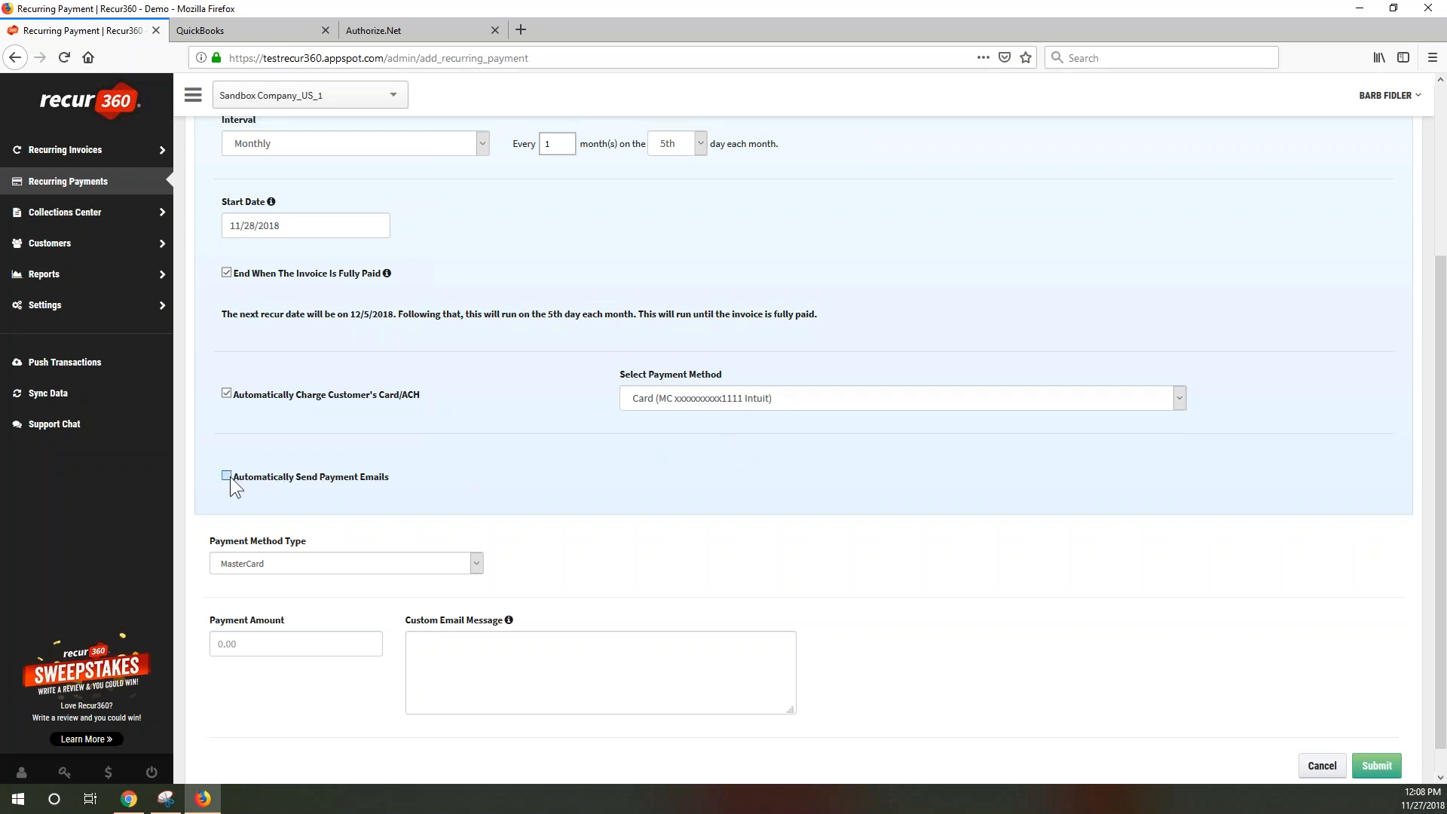
# Enter a $100 amount and the email message 'payment plan', then submit
pyautogui.click(303, 646)
pyautogui.write('100')
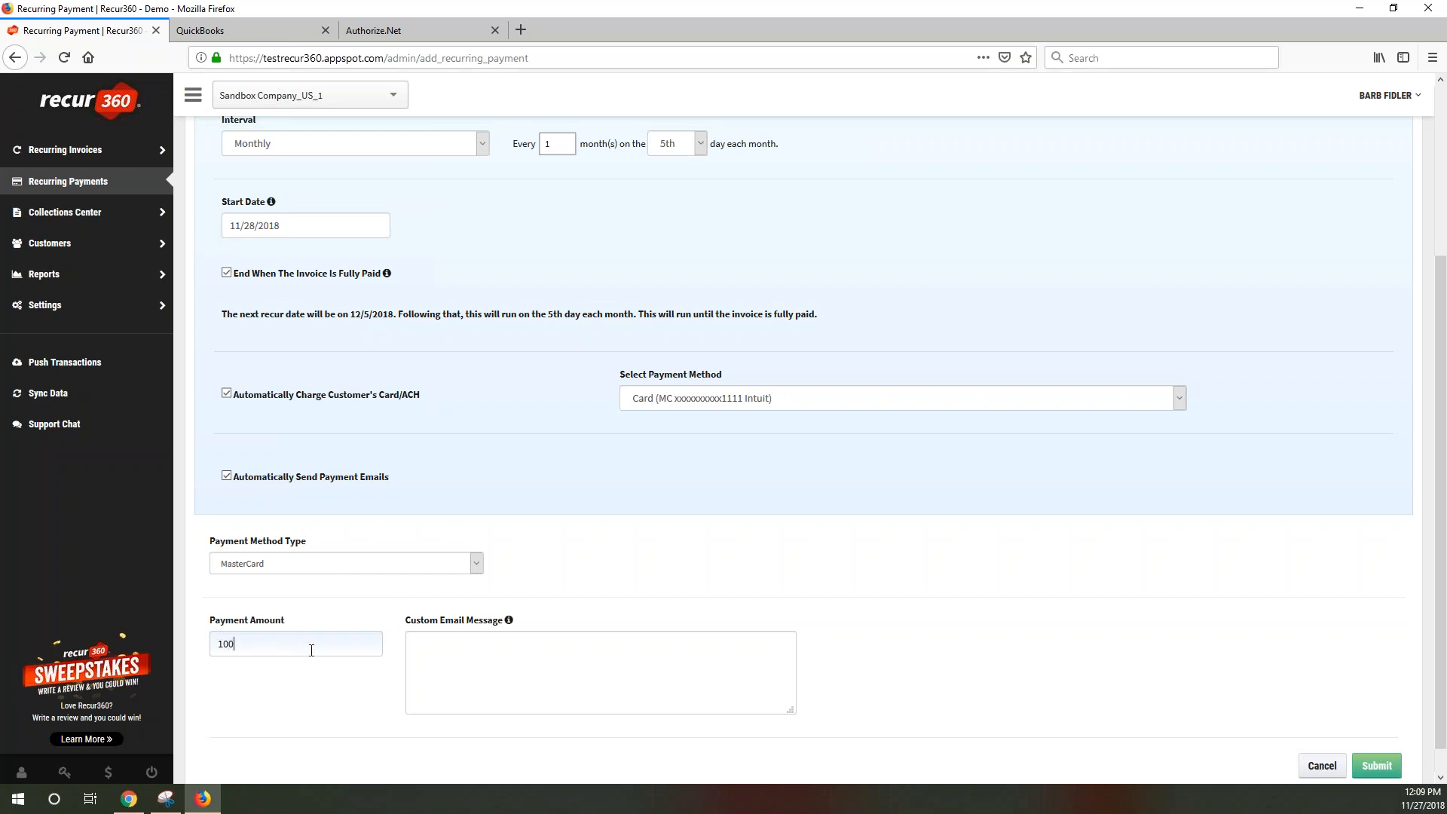
pyautogui.click(461, 655)
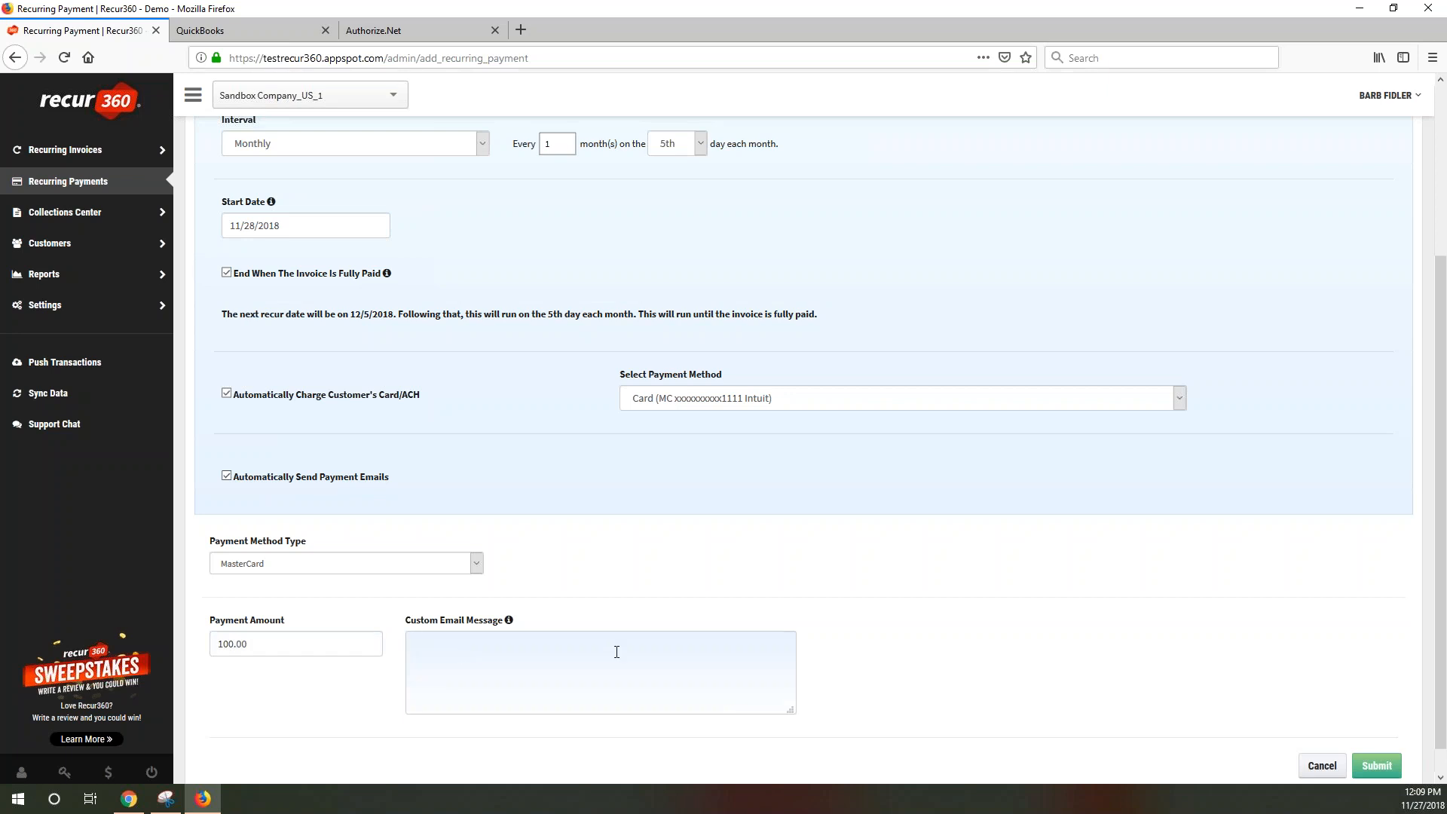
pyautogui.write('payment pa')
pyautogui.press('BackSpace')
pyautogui.press('BackSpace')
pyautogui.write('al')
pyautogui.press('BackSpace')
pyautogui.press('BackSpace')
pyautogui.write('lan')
pyautogui.click(1381, 768)
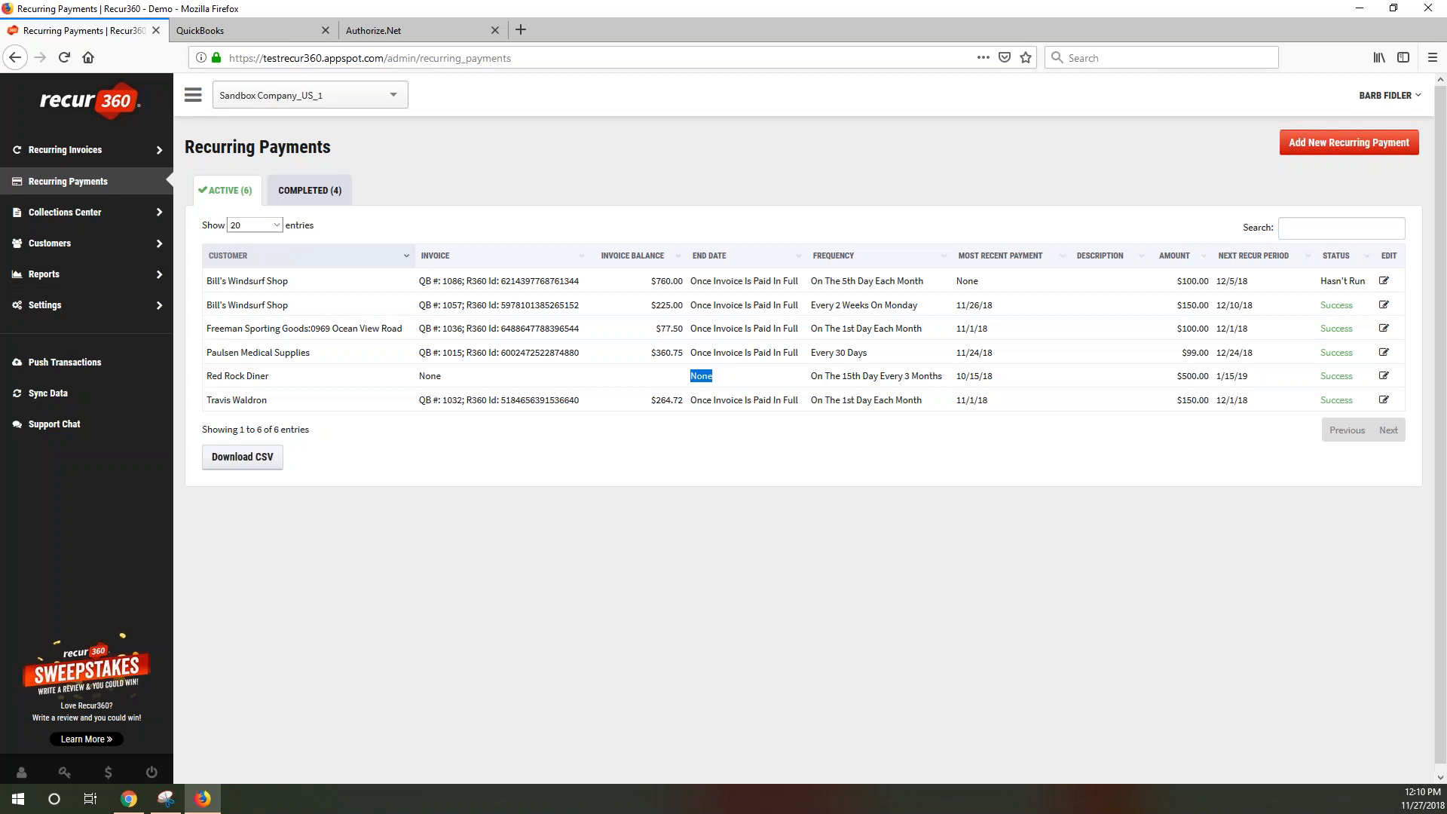
# After reviewing the new $100.00 payment, go to the Customers page
pyautogui.click(72, 246)
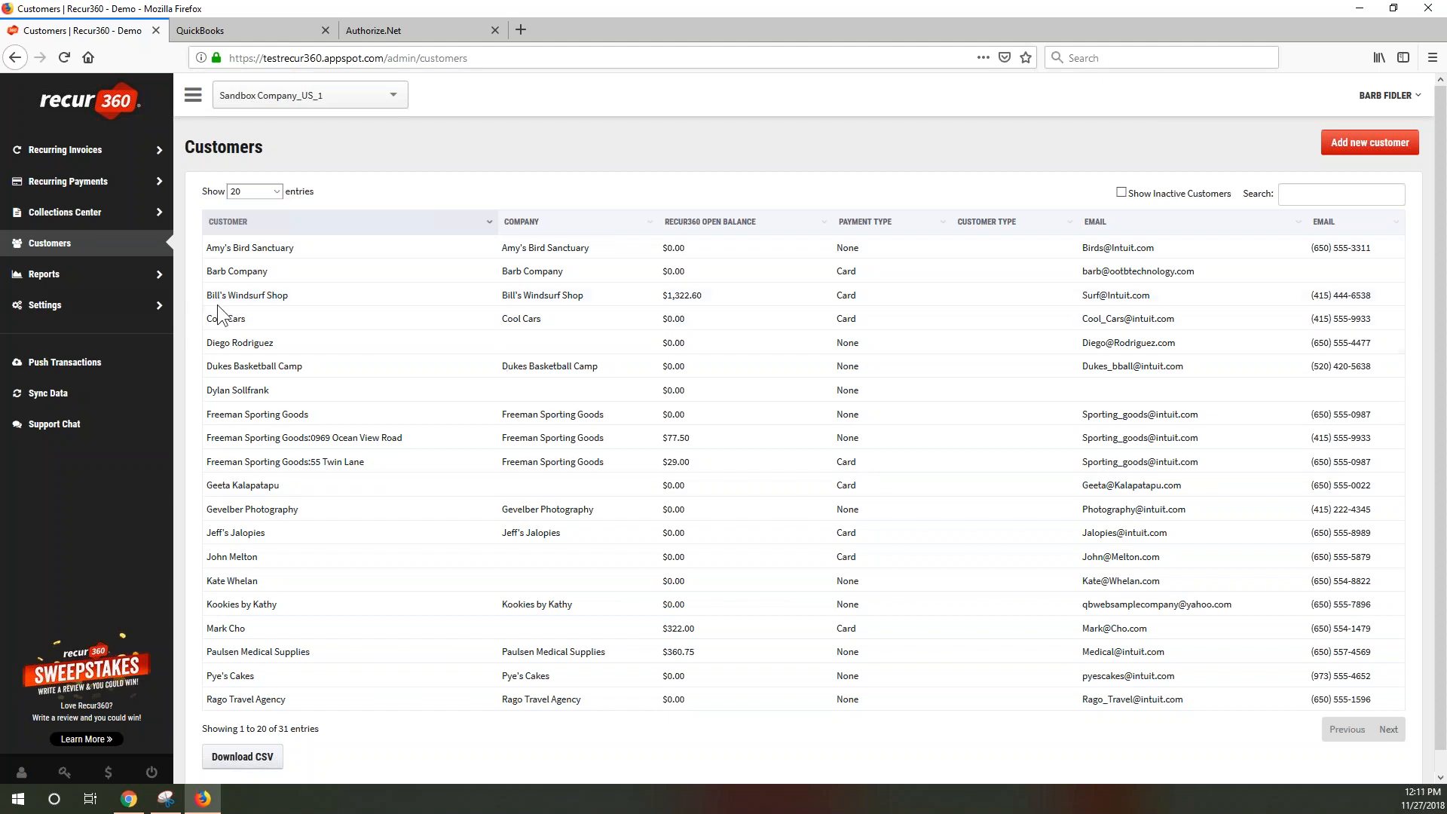
pyautogui.click(251, 302)
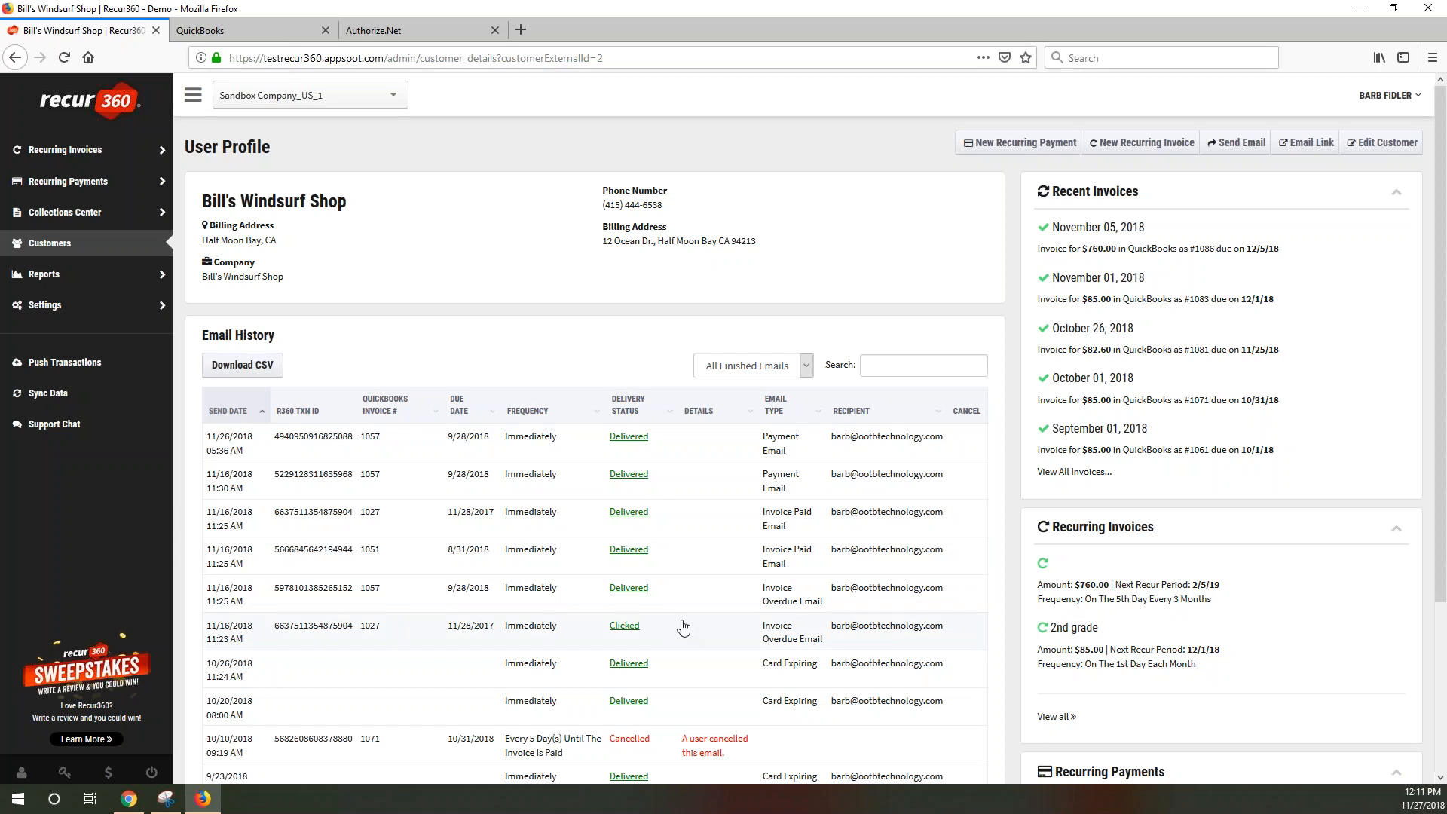
pyautogui.scroll(-2, 681, 623)
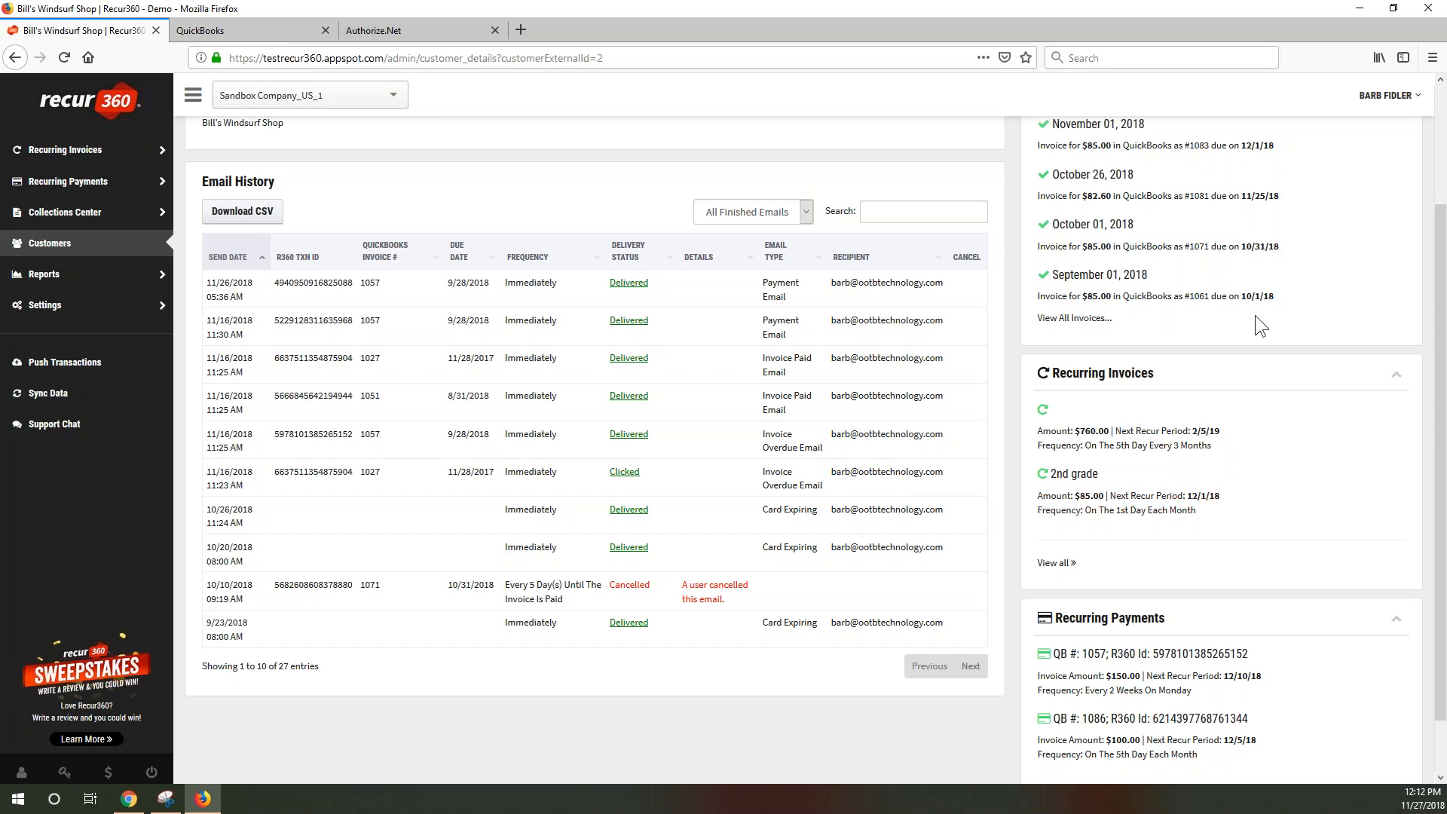
pyautogui.scroll(3, 1254, 315)
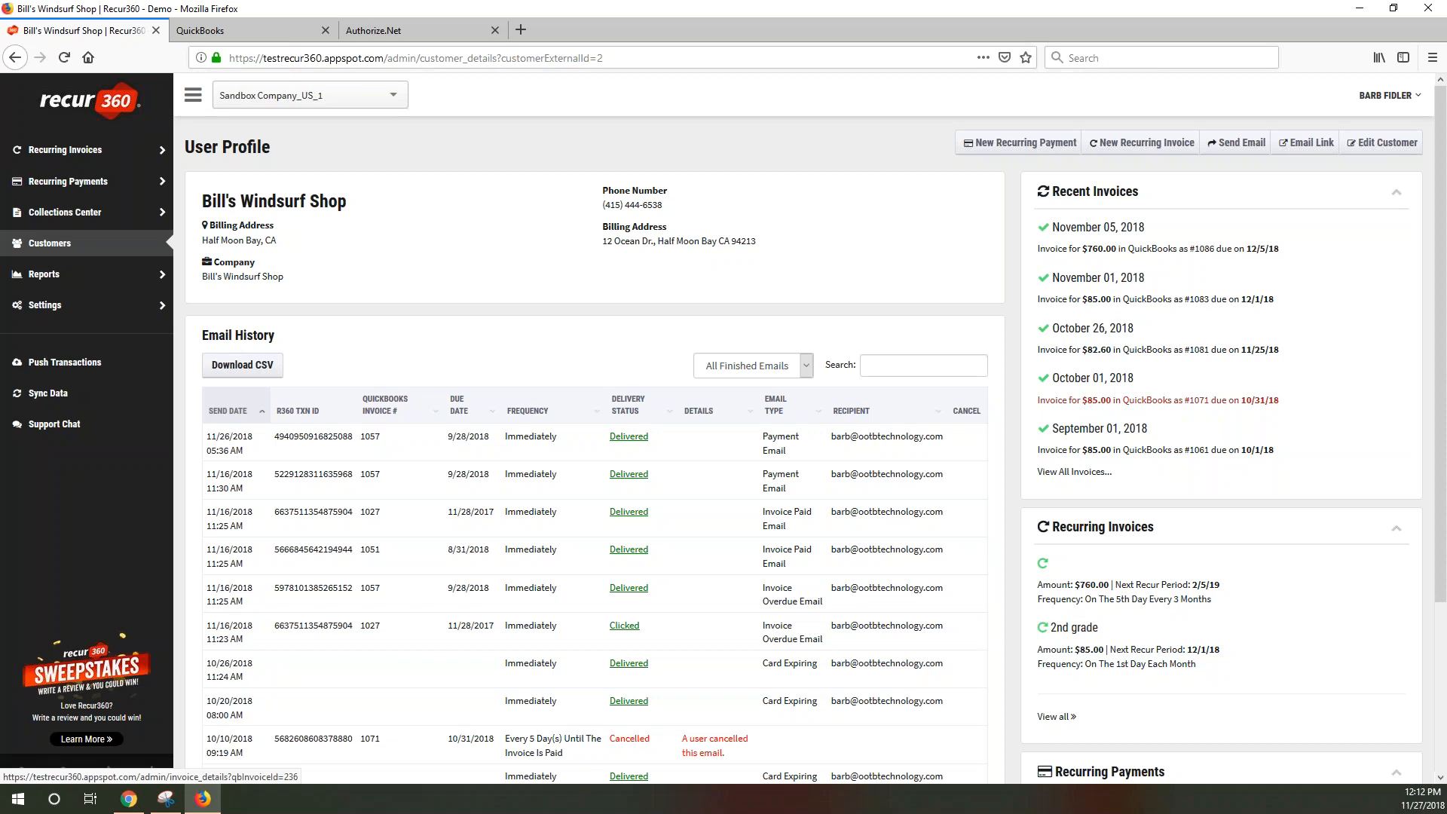
pyautogui.click(1070, 473)
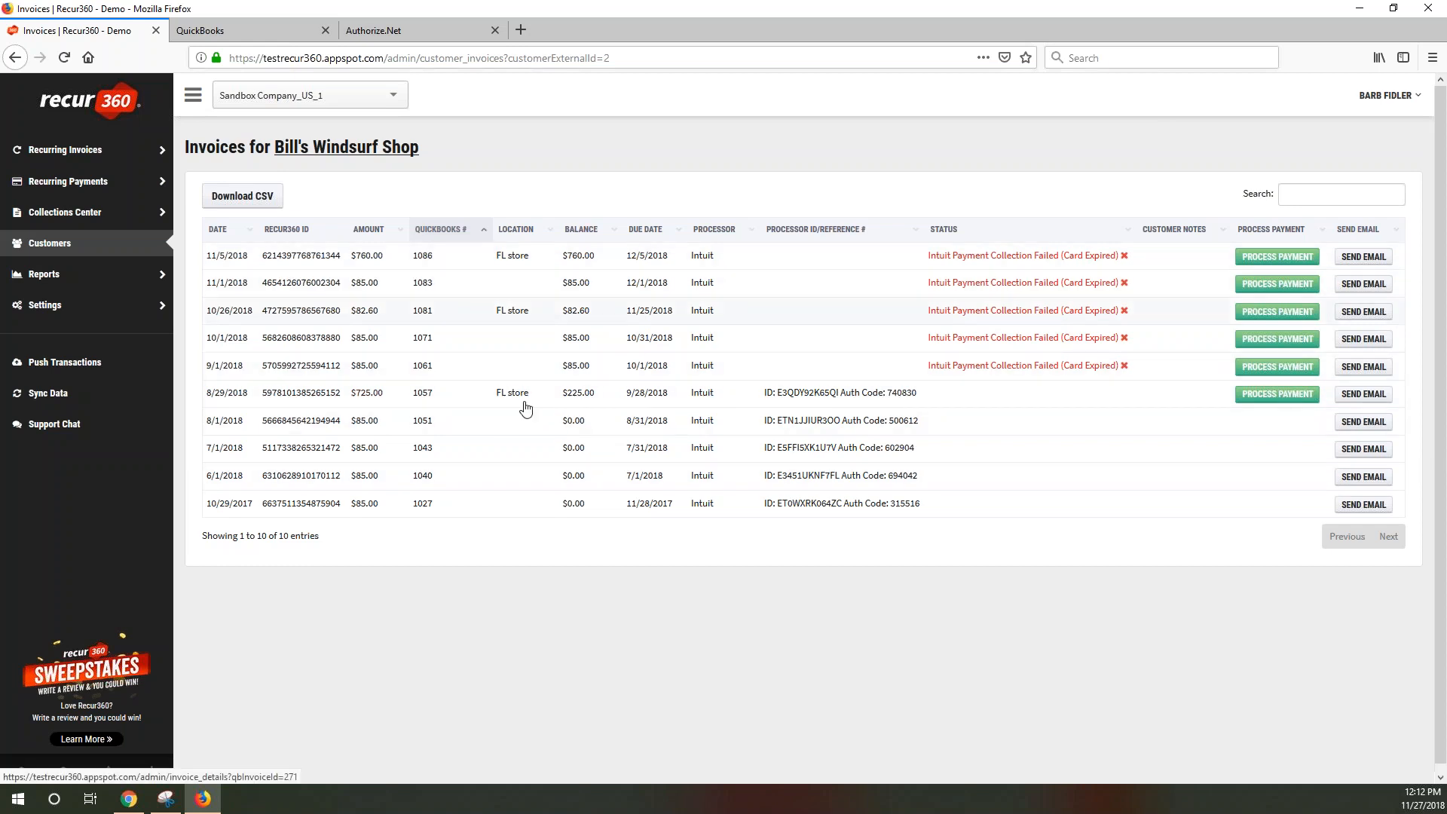
# Open invoice 1086 from the first row of the invoices table
pyautogui.click(325, 257)
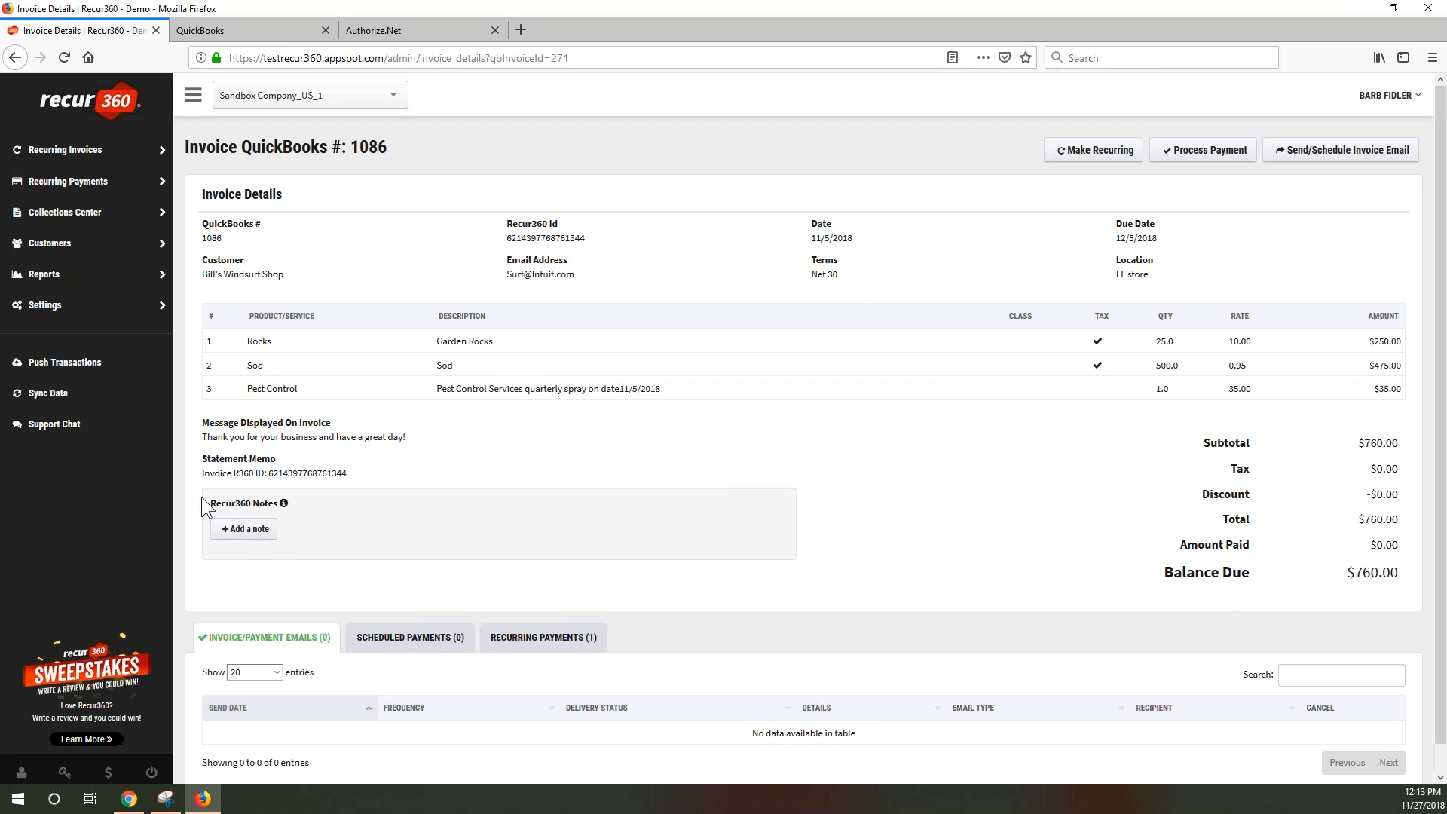
# Save a note on invoice 1086: a staff member talked to the customer, who promised to pay
pyautogui.moveTo(205, 499); pyautogui.dragTo(246, 501)
pyautogui.click(254, 530)
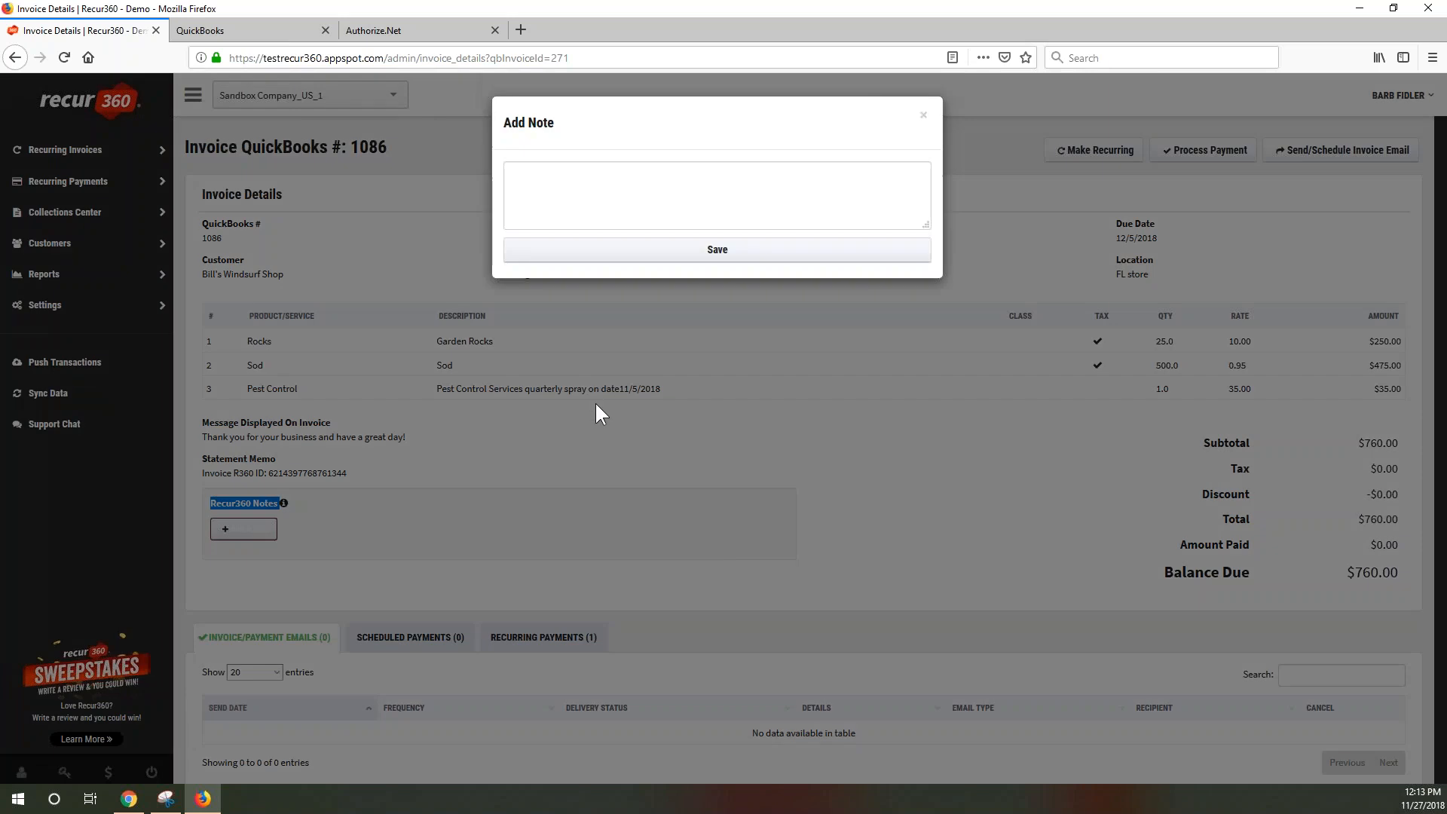
pyautogui.click(655, 193)
pyautogui.write('Barb talk')
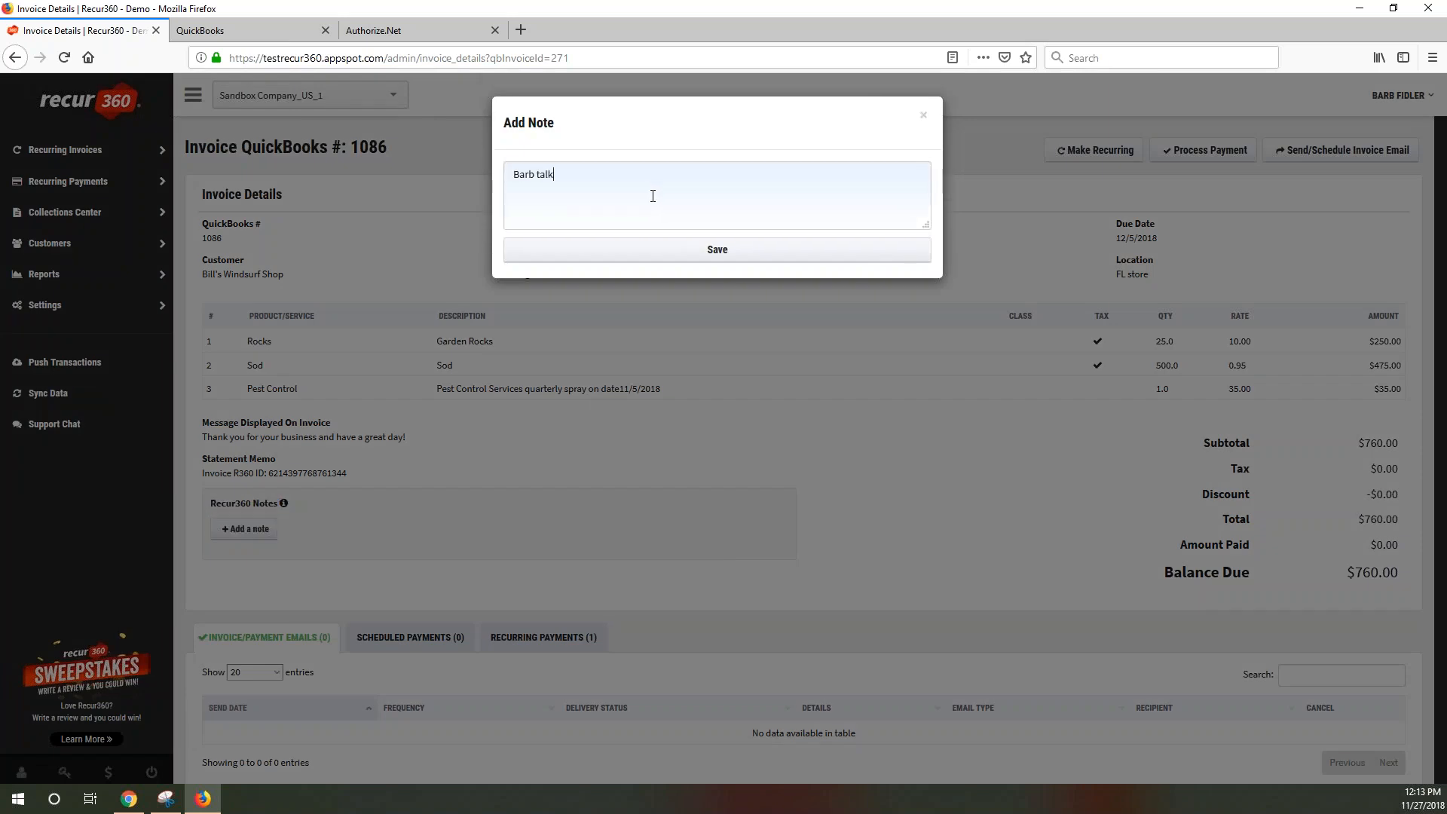
pyautogui.write('ed to customer - promised he would pay')
pyautogui.click(725, 254)
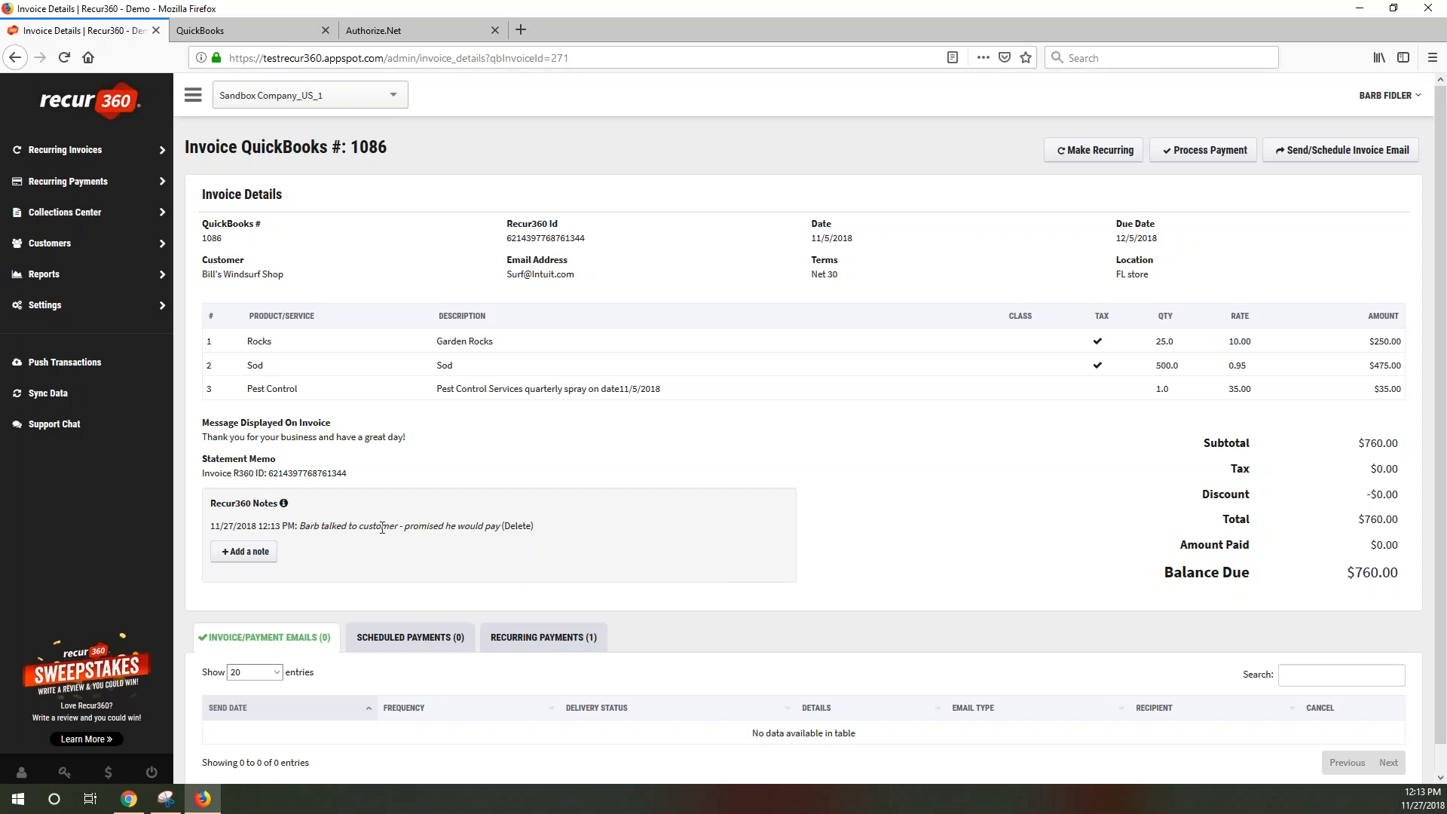
pyautogui.moveTo(284, 501)
pyautogui.click(266, 275)
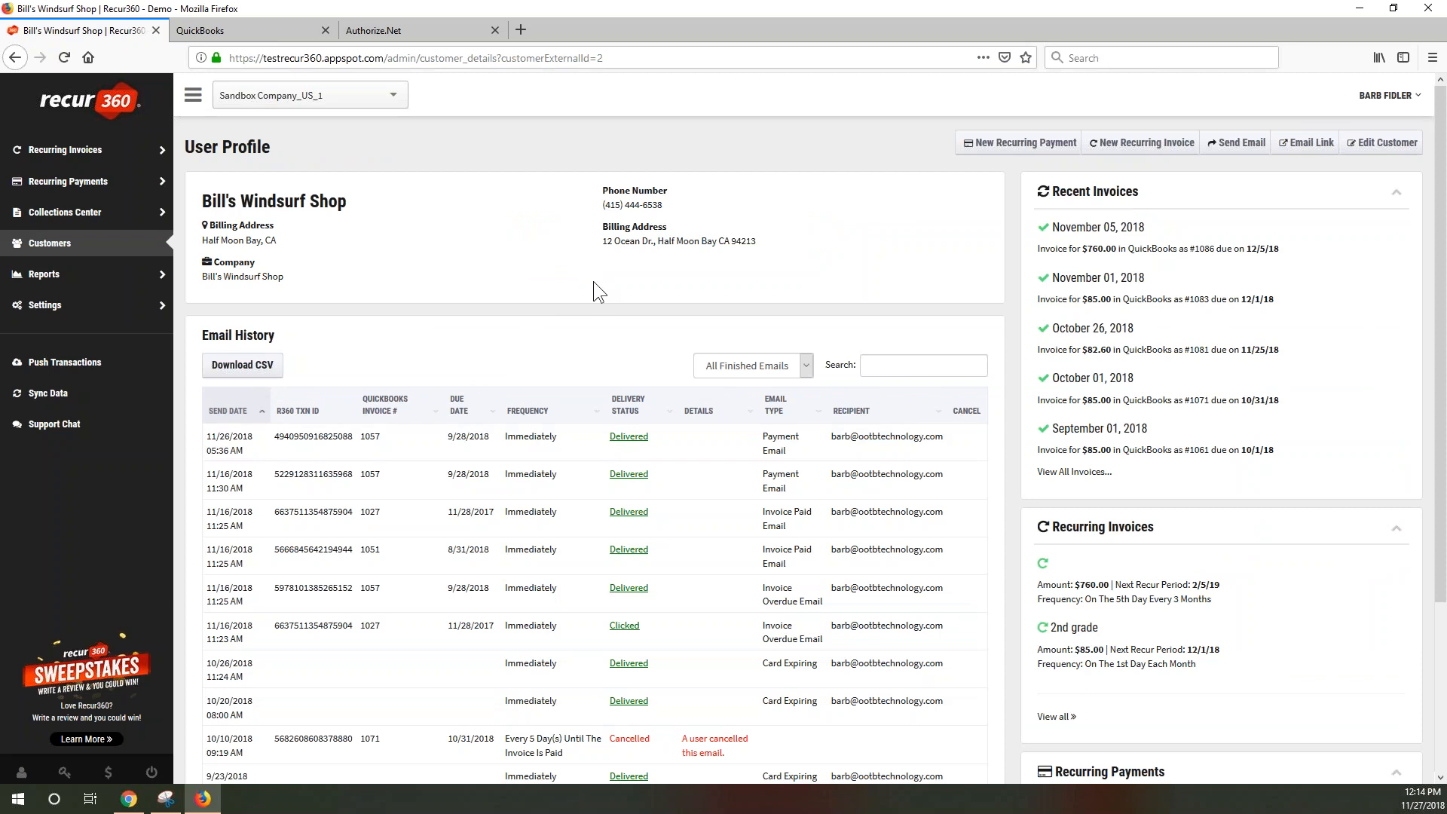
pyautogui.scroll(-3, 1219, 576)
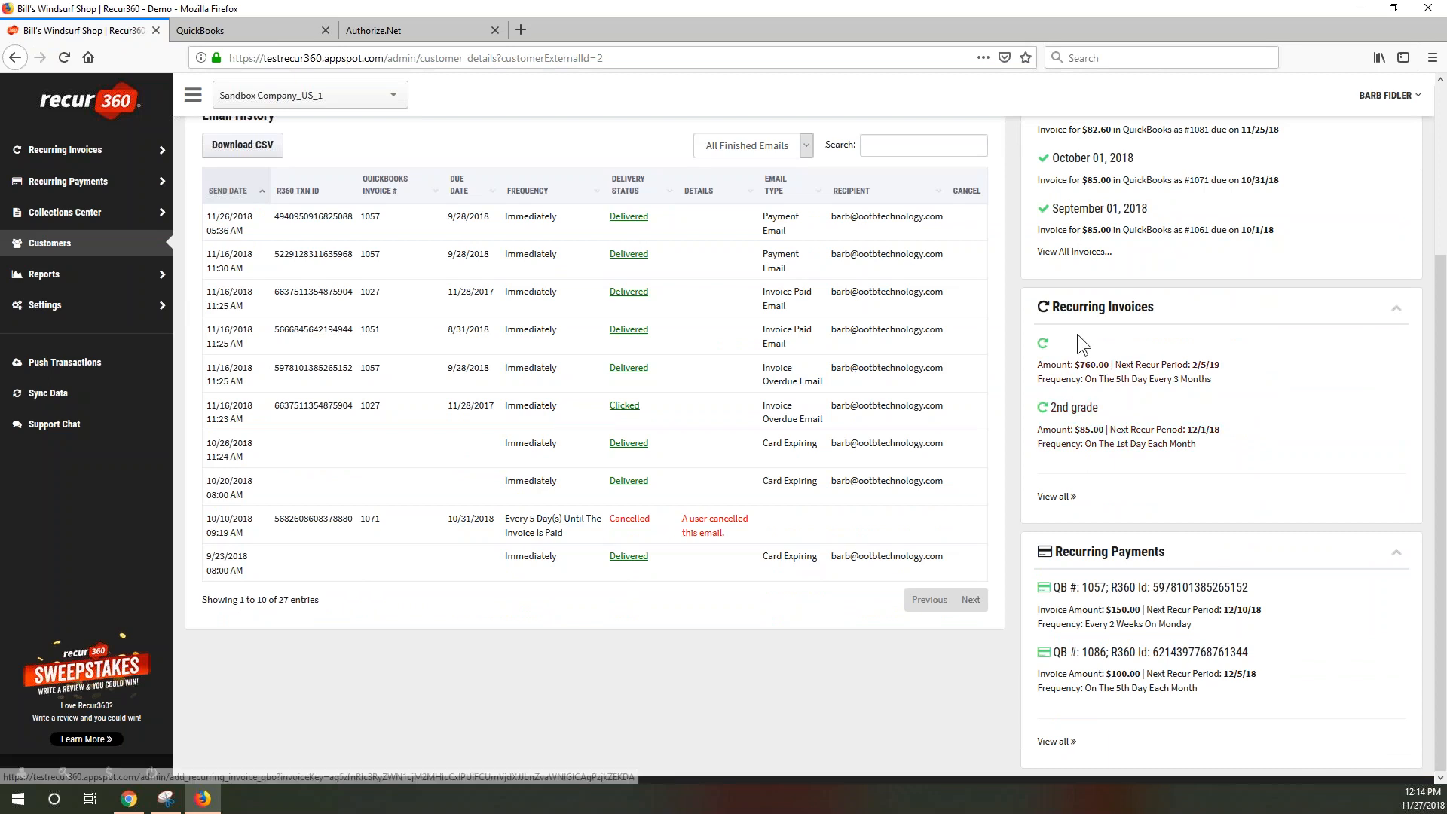
pyautogui.tripleClick(1055, 305)
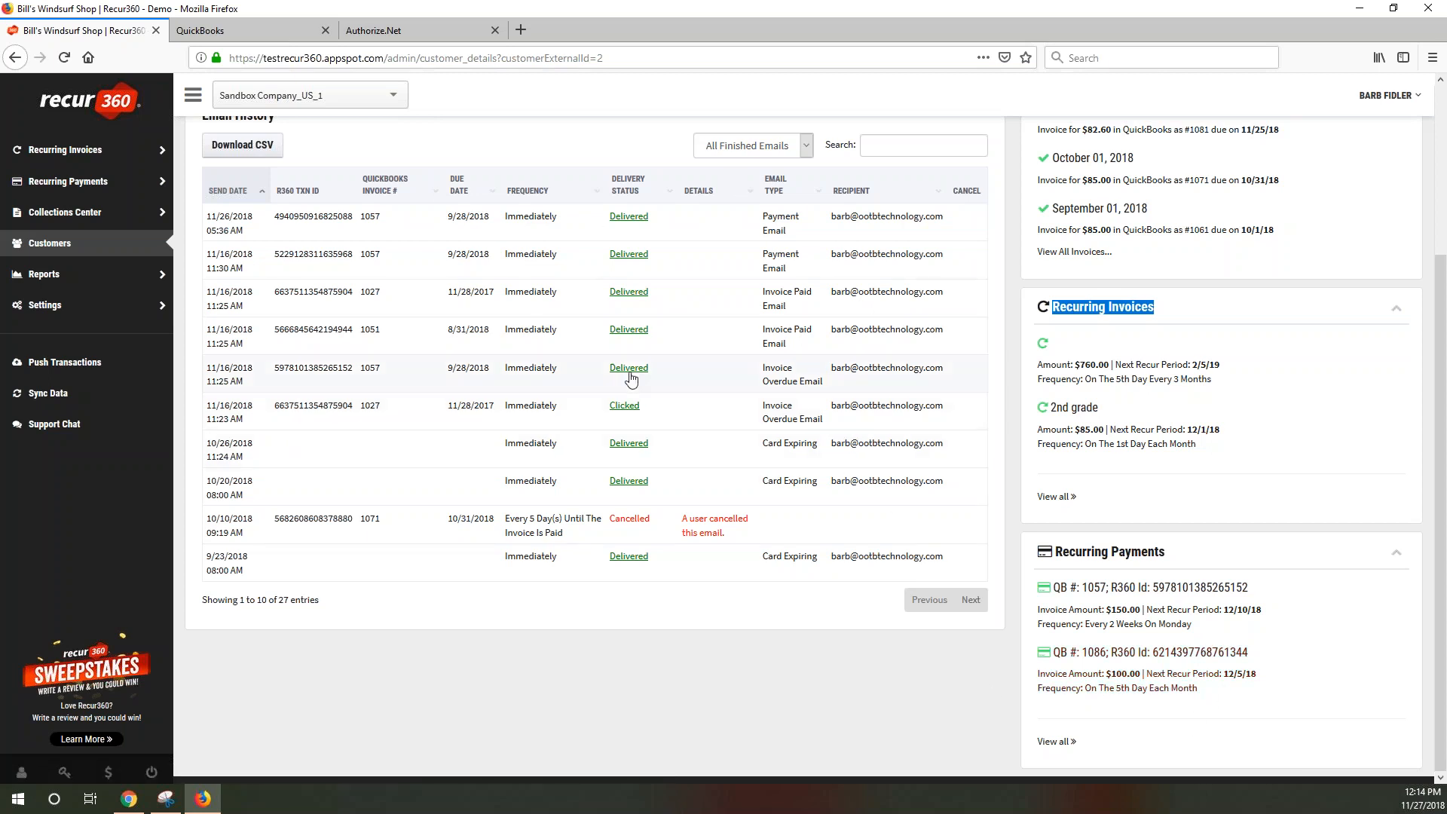
pyautogui.scroll(3, 467, 273)
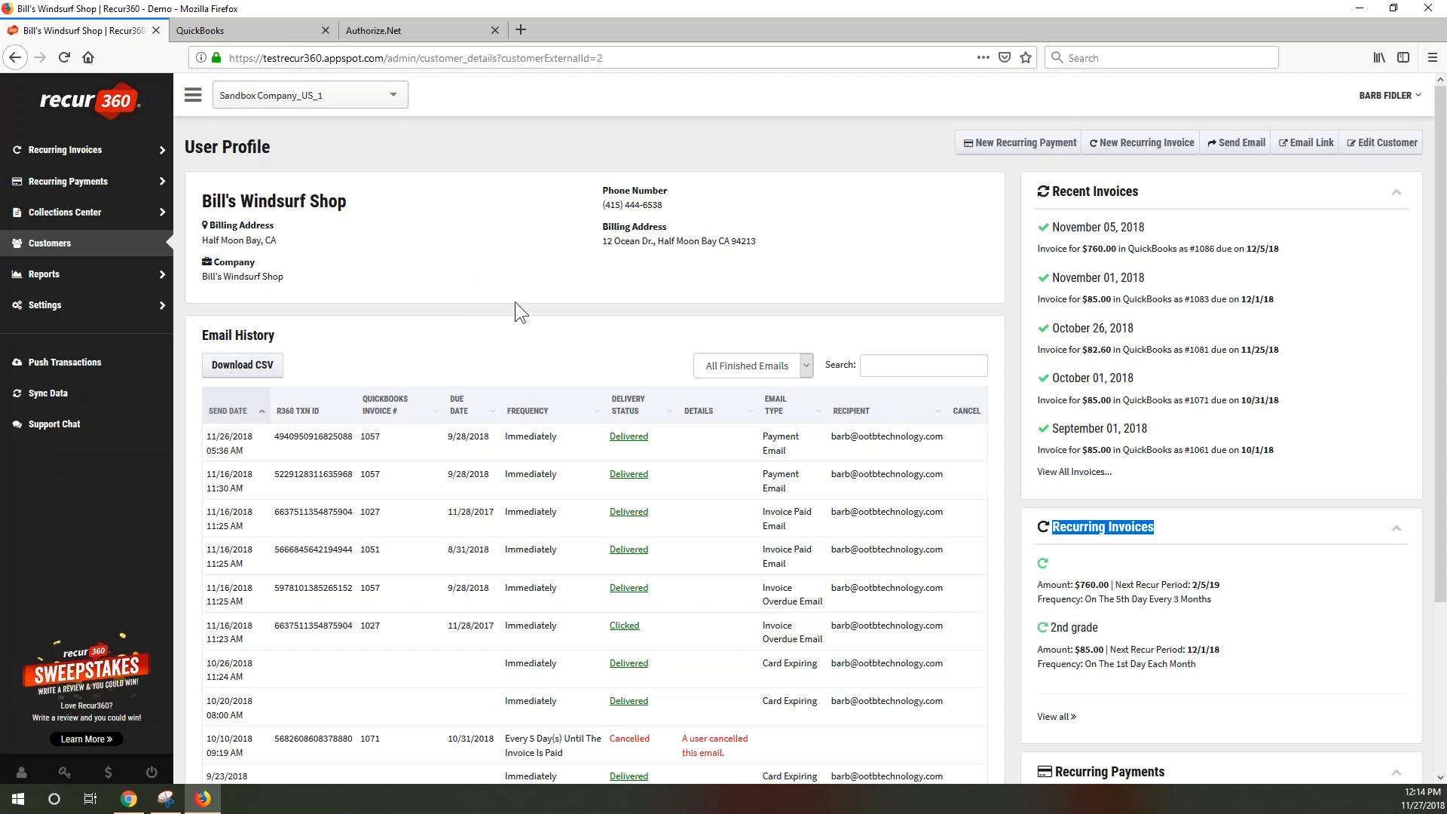
pyautogui.click(1388, 148)
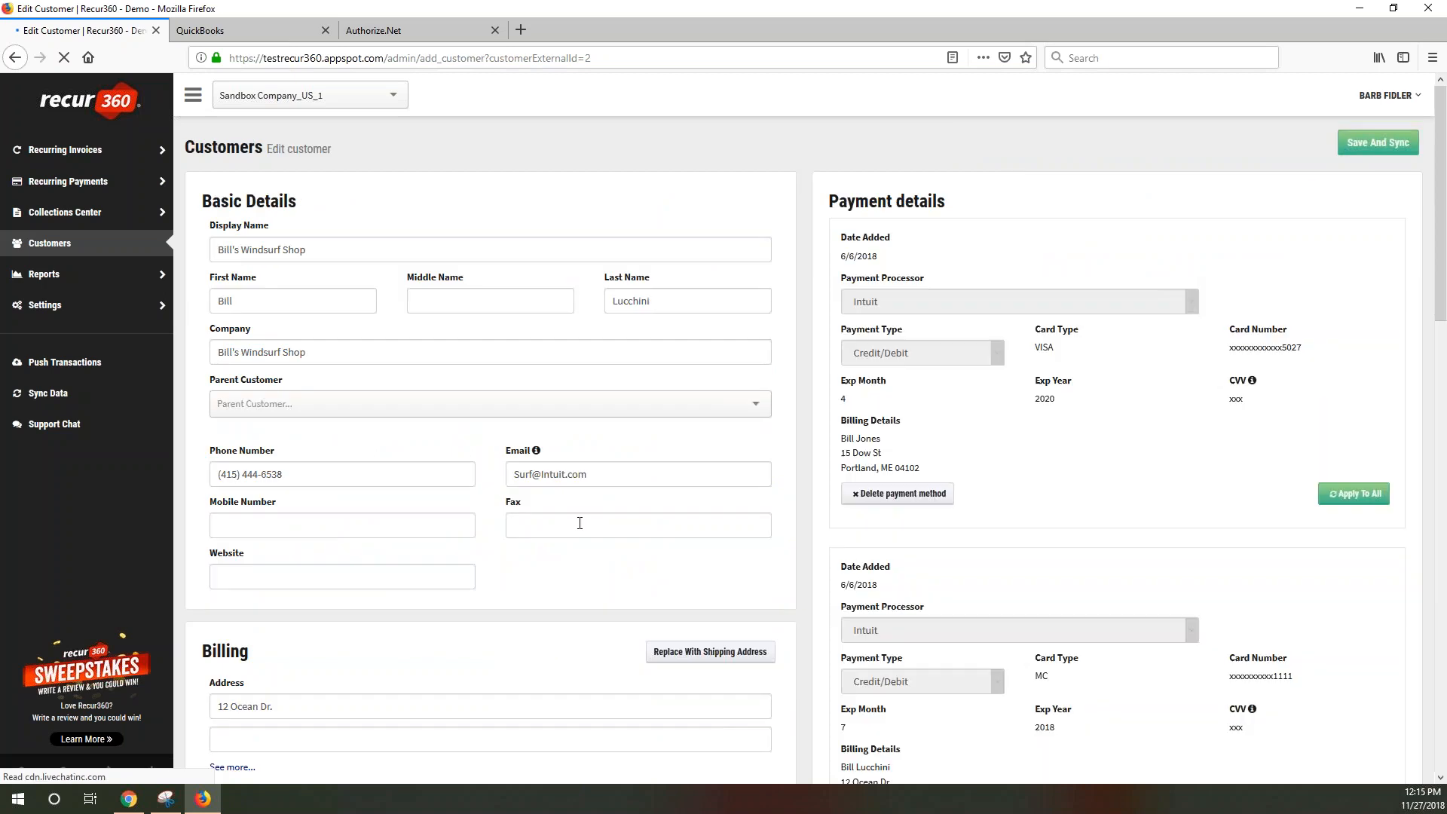
# Search the billing state list and pick AK (Alaska)
pyautogui.scroll(-4, 482, 498)
pyautogui.click(500, 509)
pyautogui.write('CA')
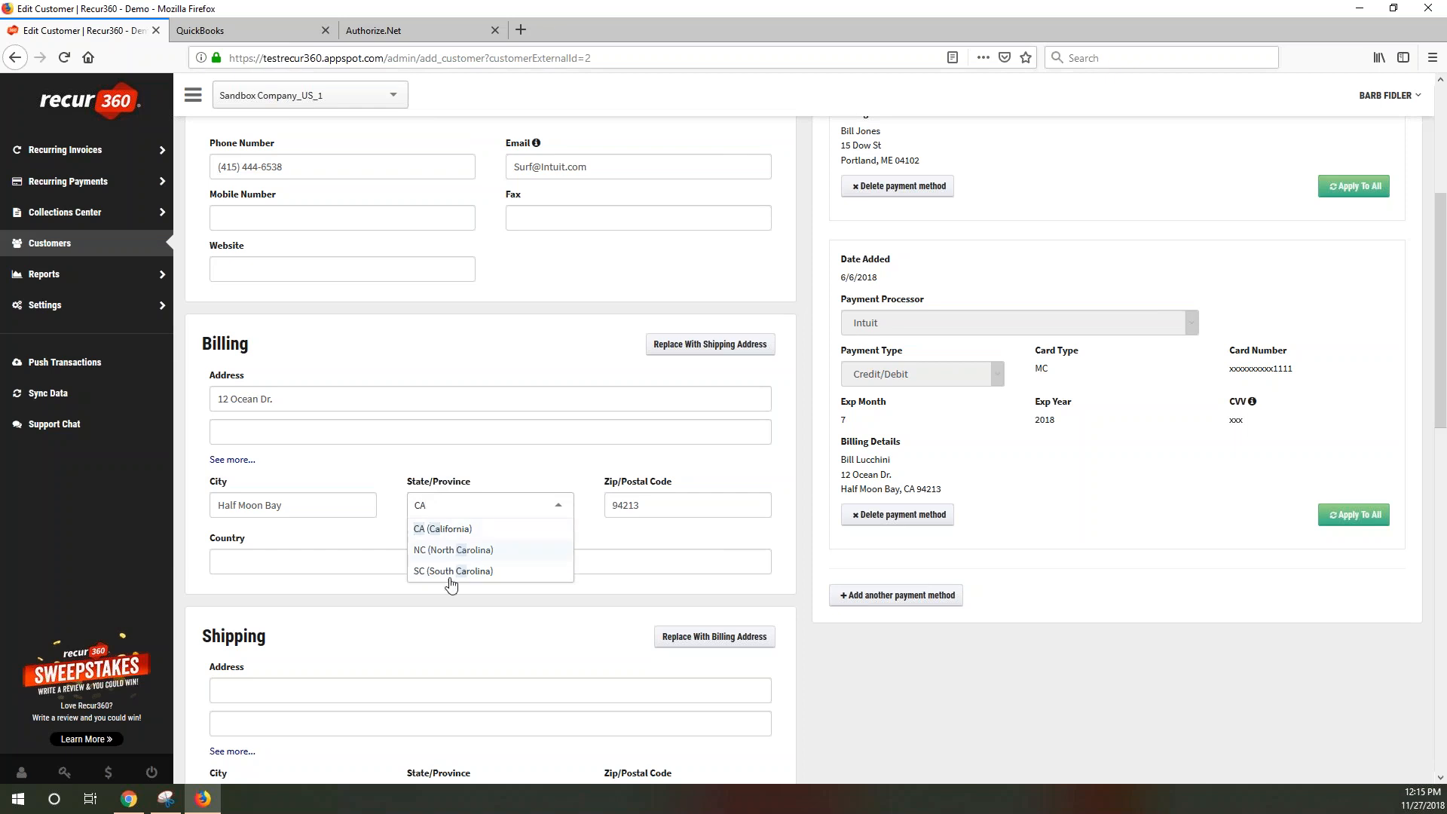
pyautogui.press('BackSpace')
pyautogui.press('BackSpace')
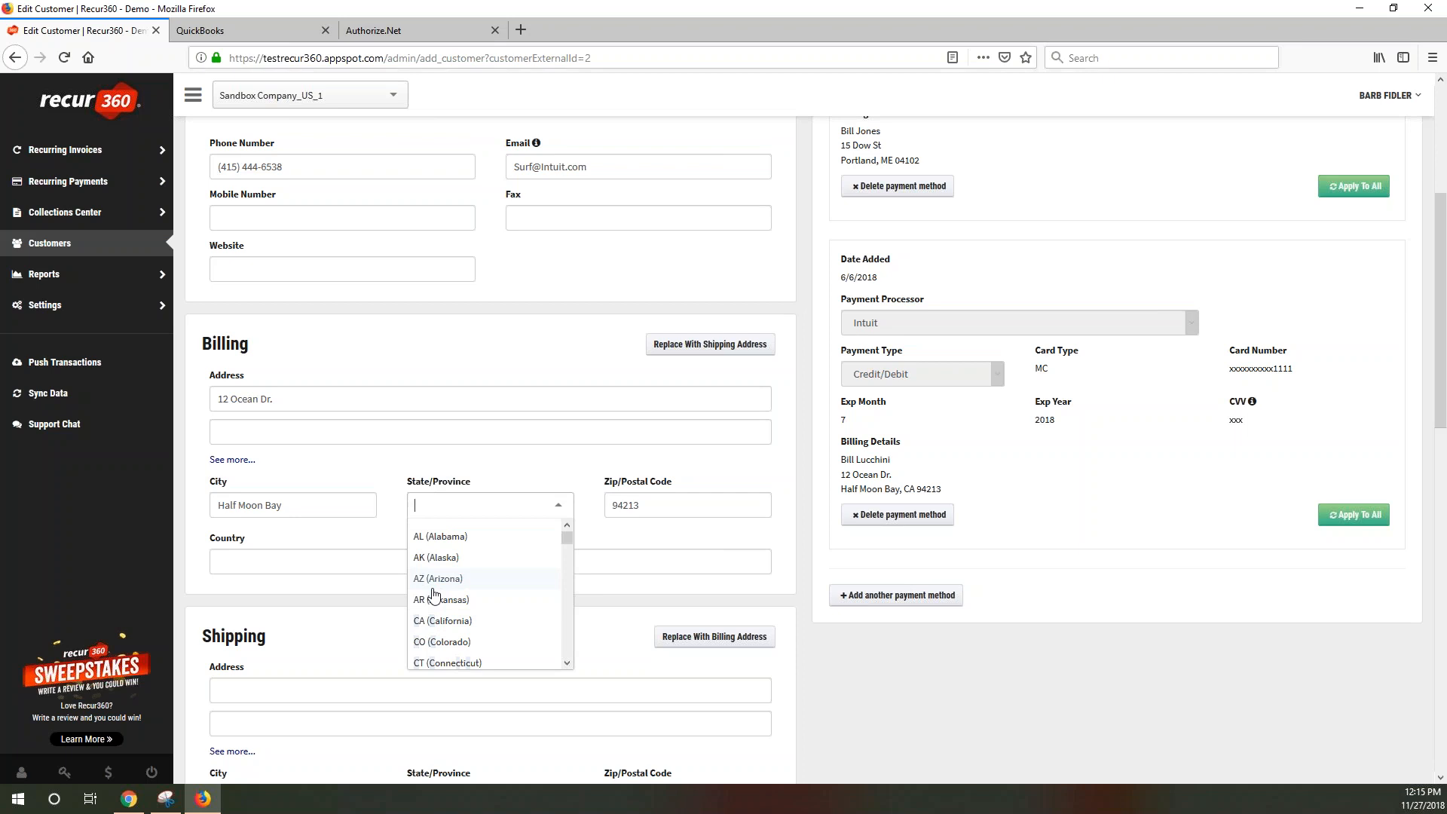
pyautogui.click(434, 558)
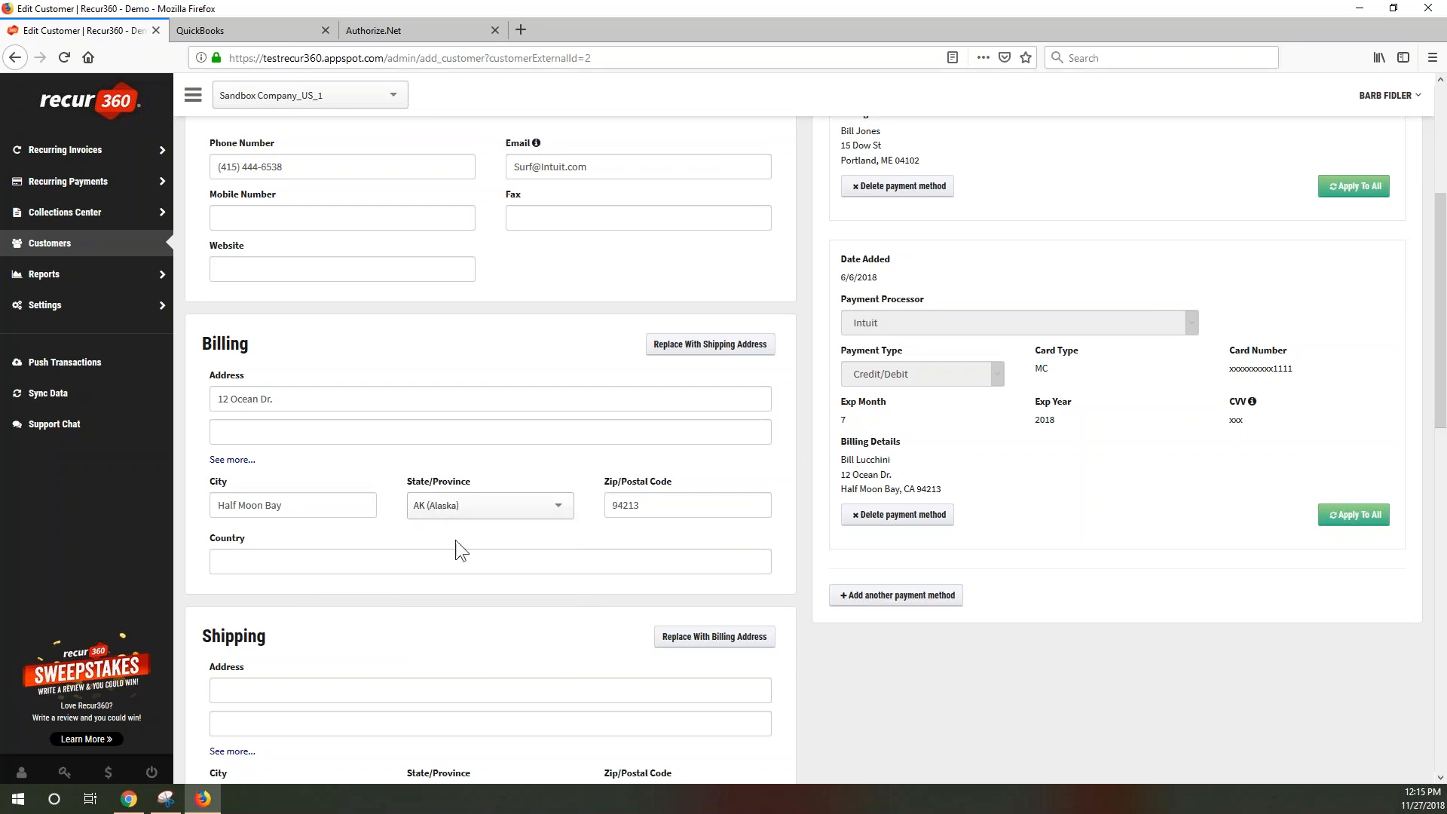
# Delete the Alaska billing state so it is left empty, then review the whole form
pyautogui.click(480, 507)
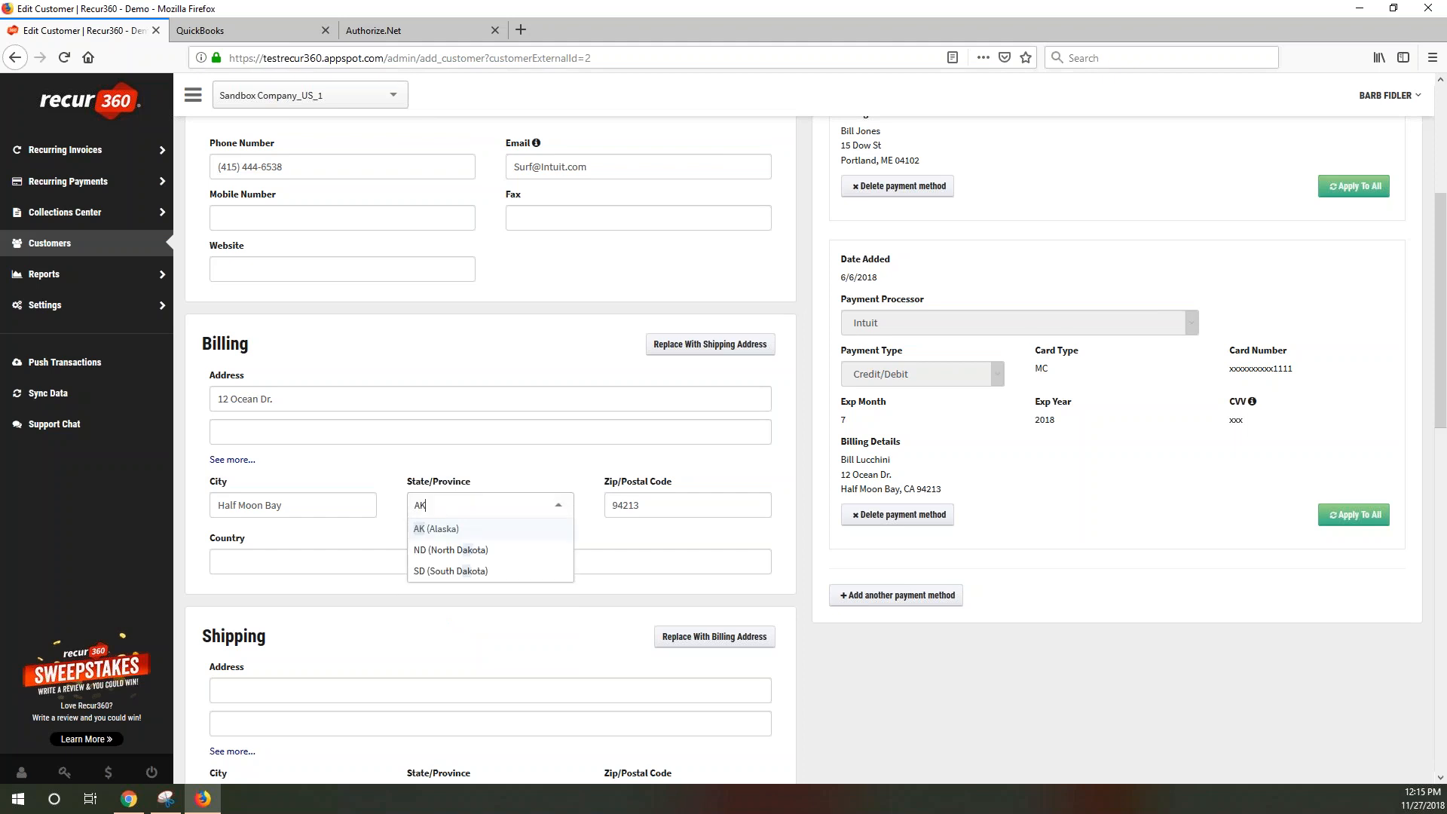
pyautogui.press('BackSpace')
pyautogui.press('BackSpace')
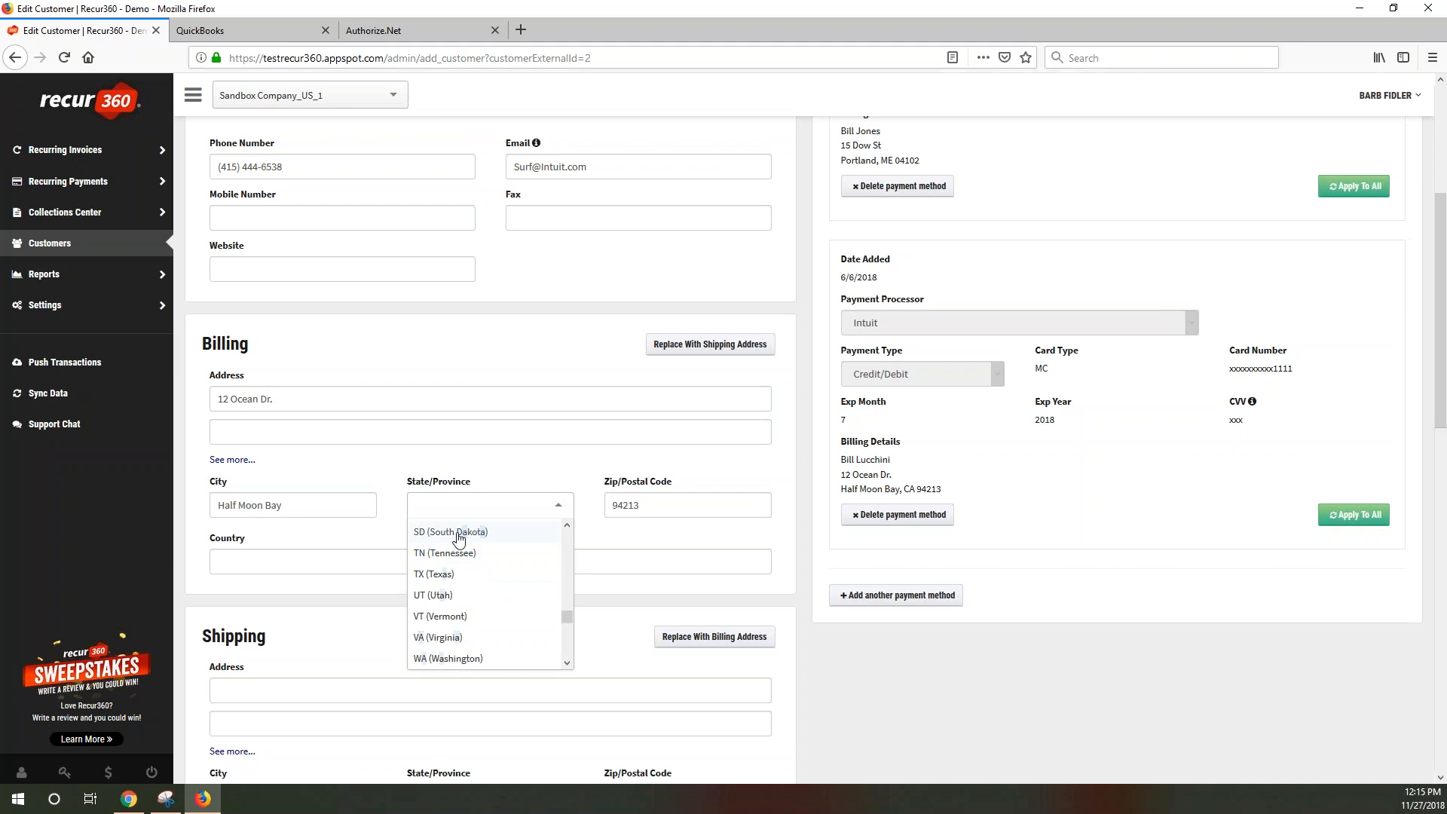
pyautogui.scroll(-5, 458, 537)
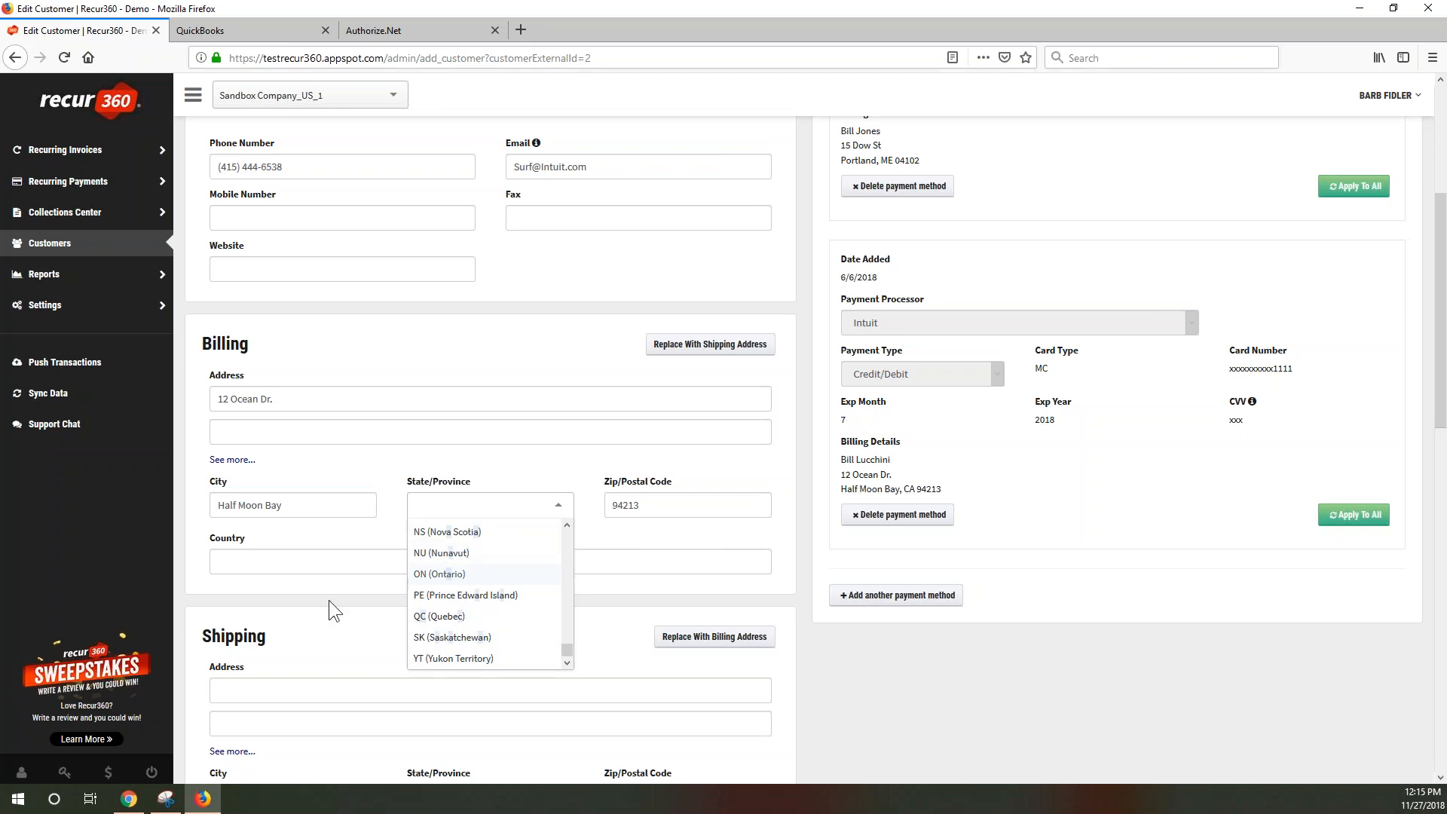
pyautogui.scroll(-3, 320, 609)
pyautogui.scroll(-1, 319, 608)
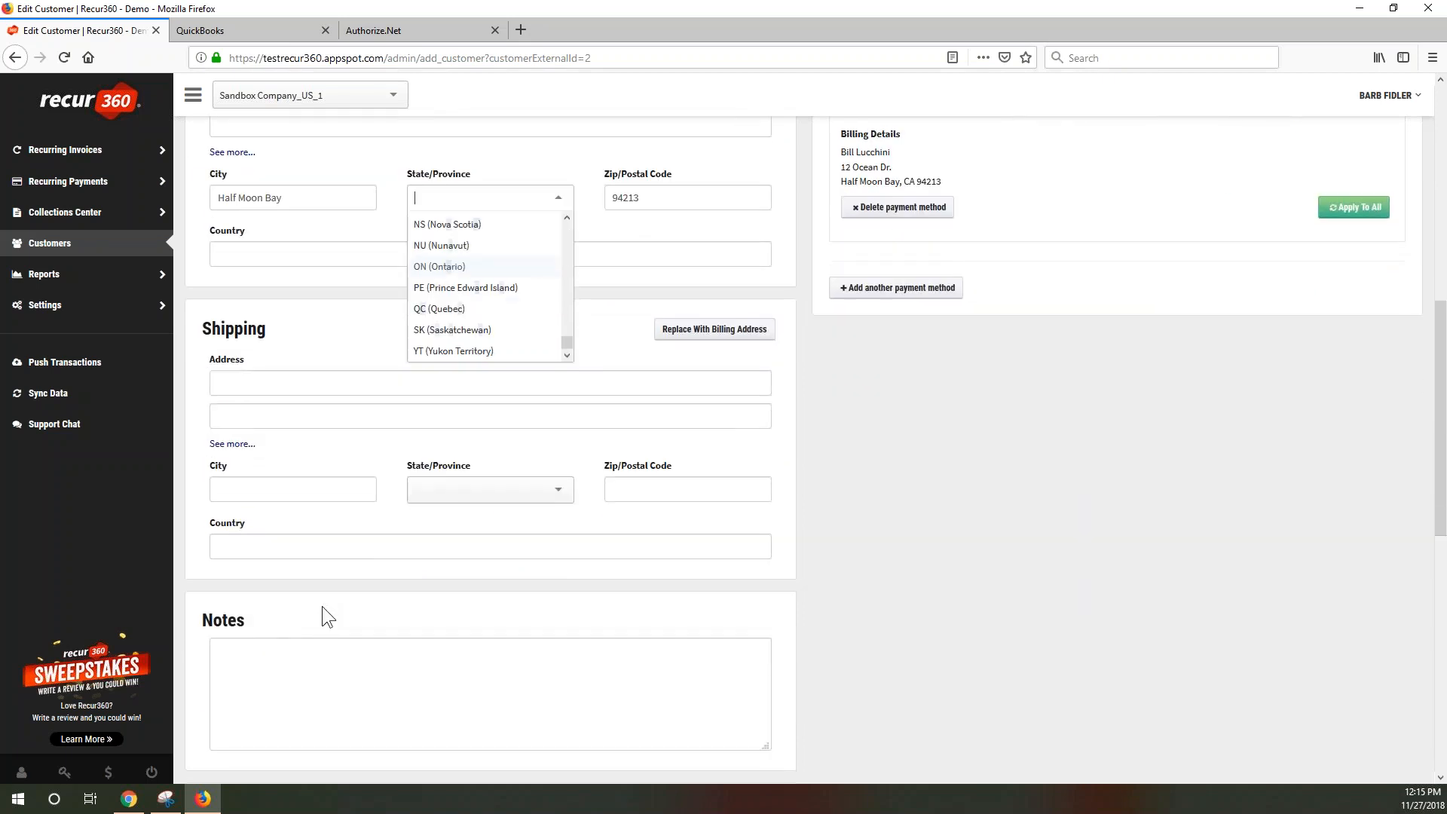
pyautogui.scroll(5, 1204, 404)
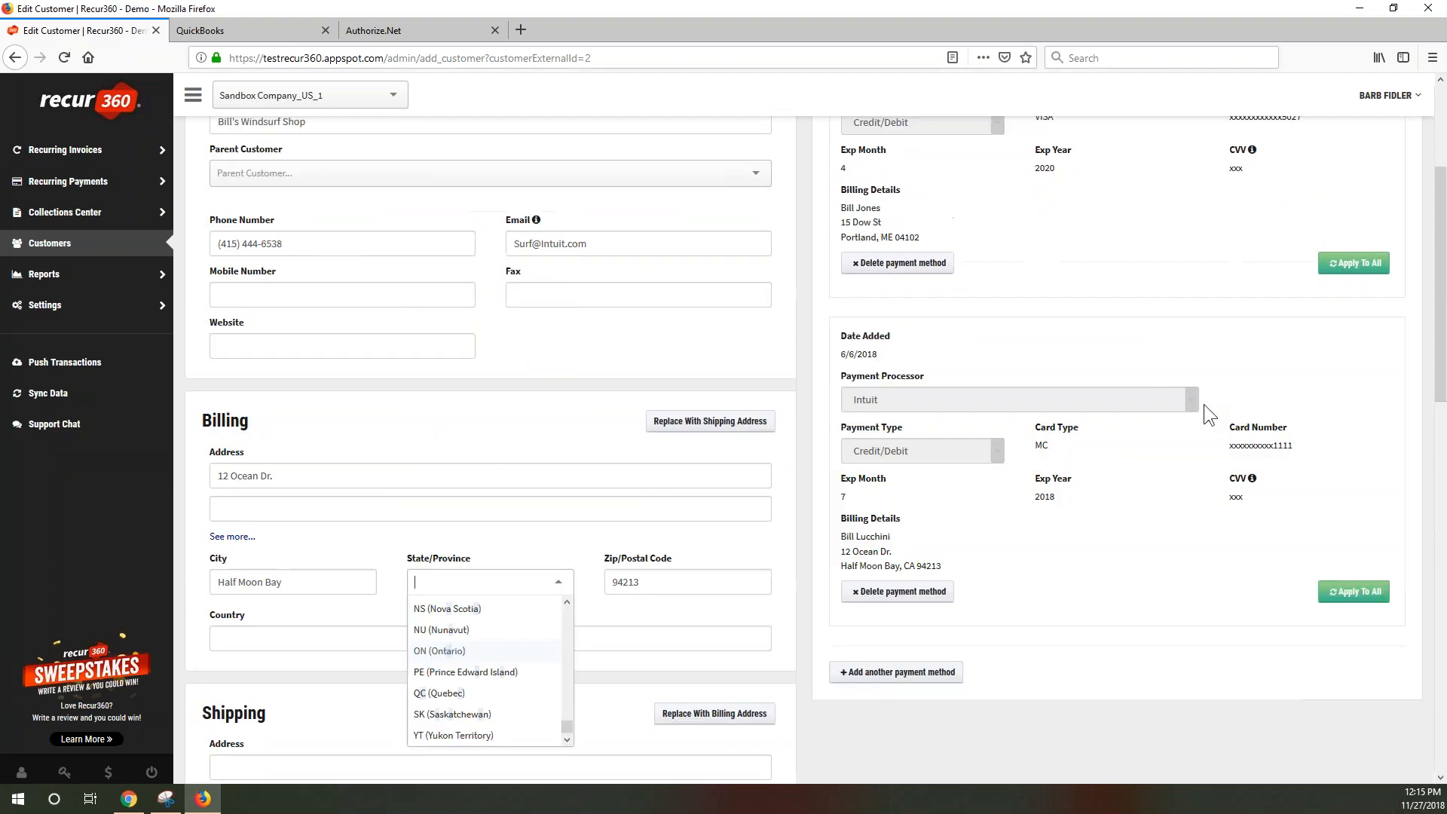
pyautogui.scroll(3, 975, 312)
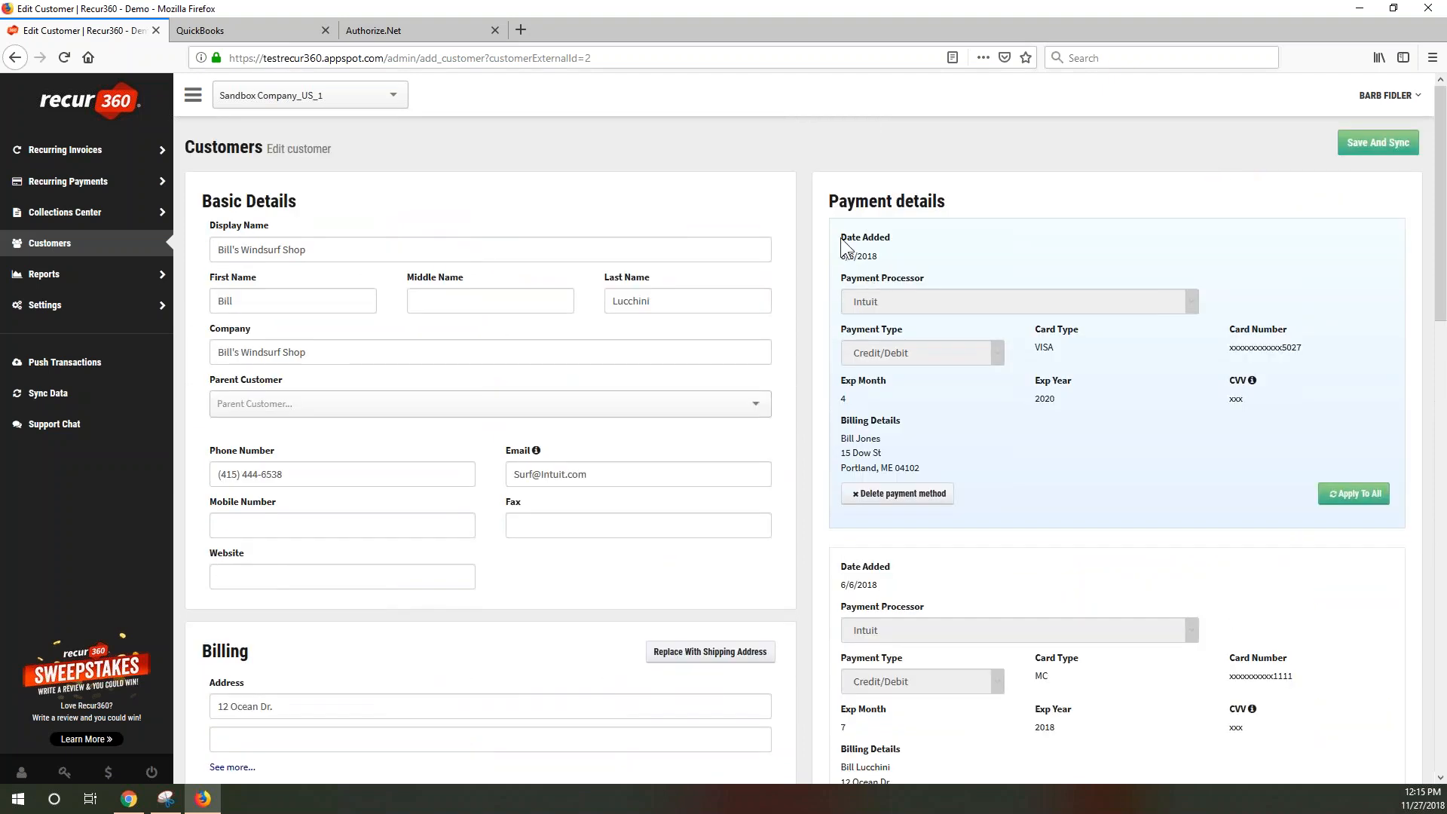
pyautogui.moveTo(842, 237); pyautogui.dragTo(880, 258)
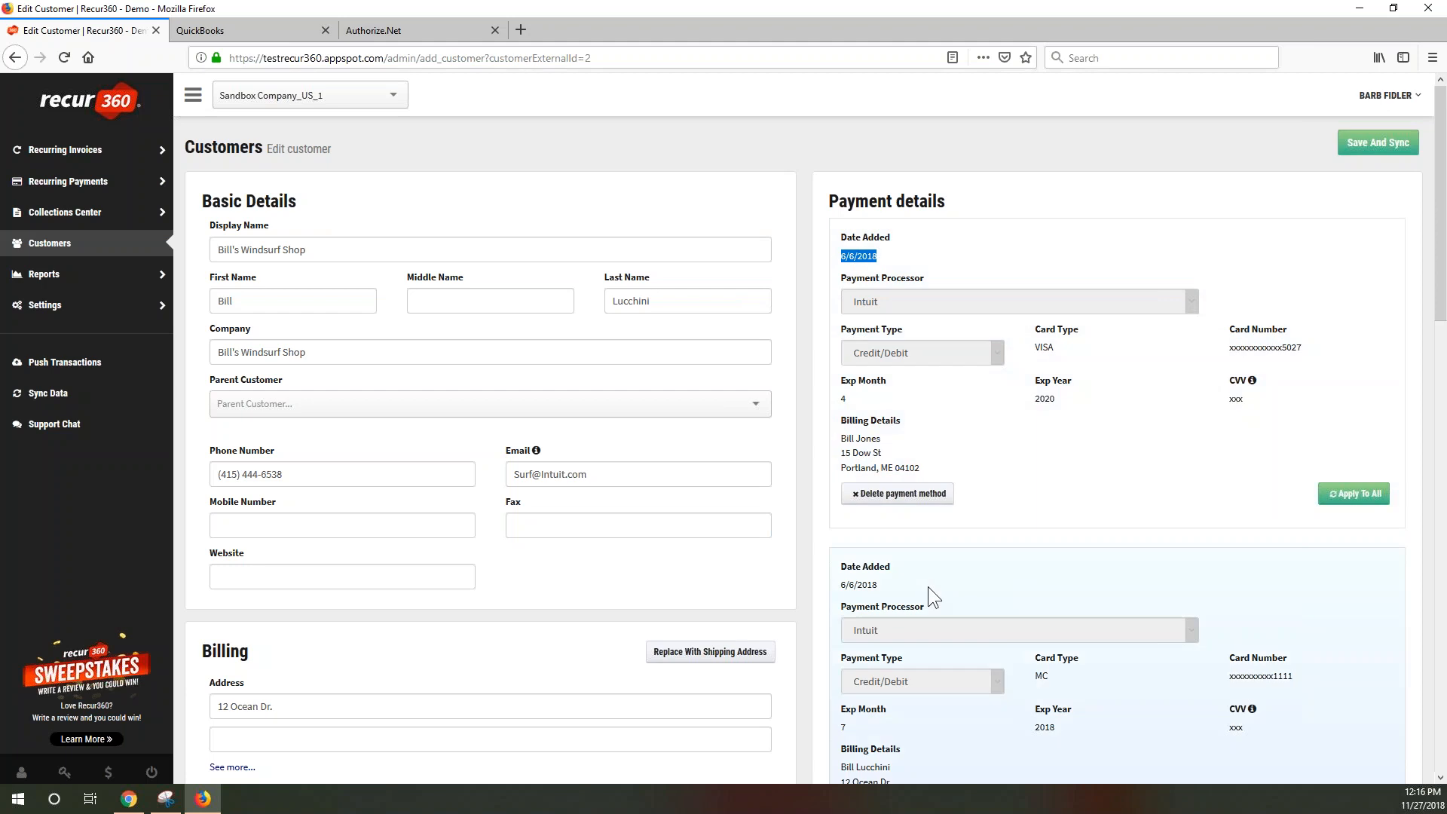
pyautogui.scroll(-3, 929, 586)
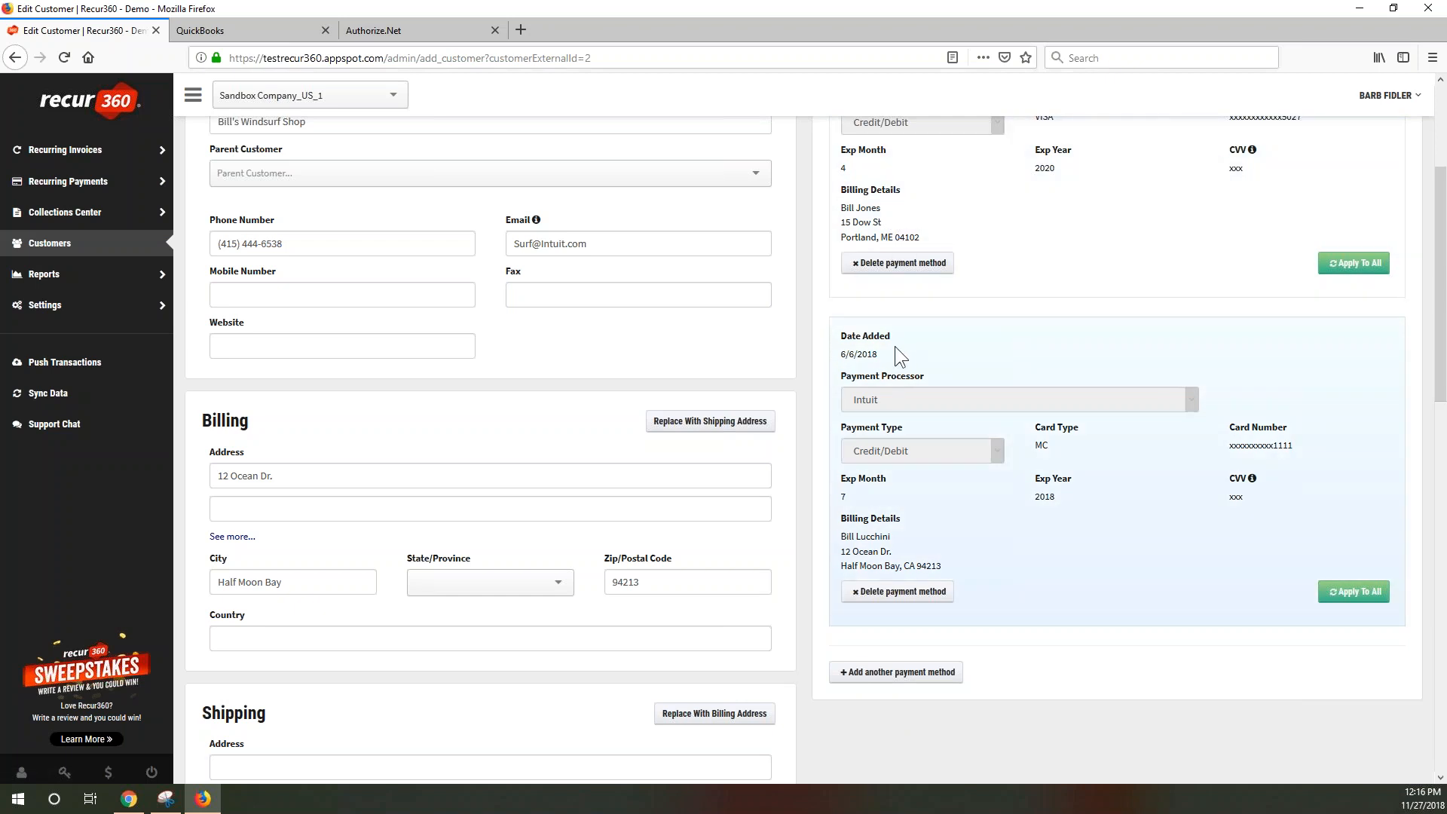
pyautogui.moveTo(883, 354); pyautogui.dragTo(823, 350)
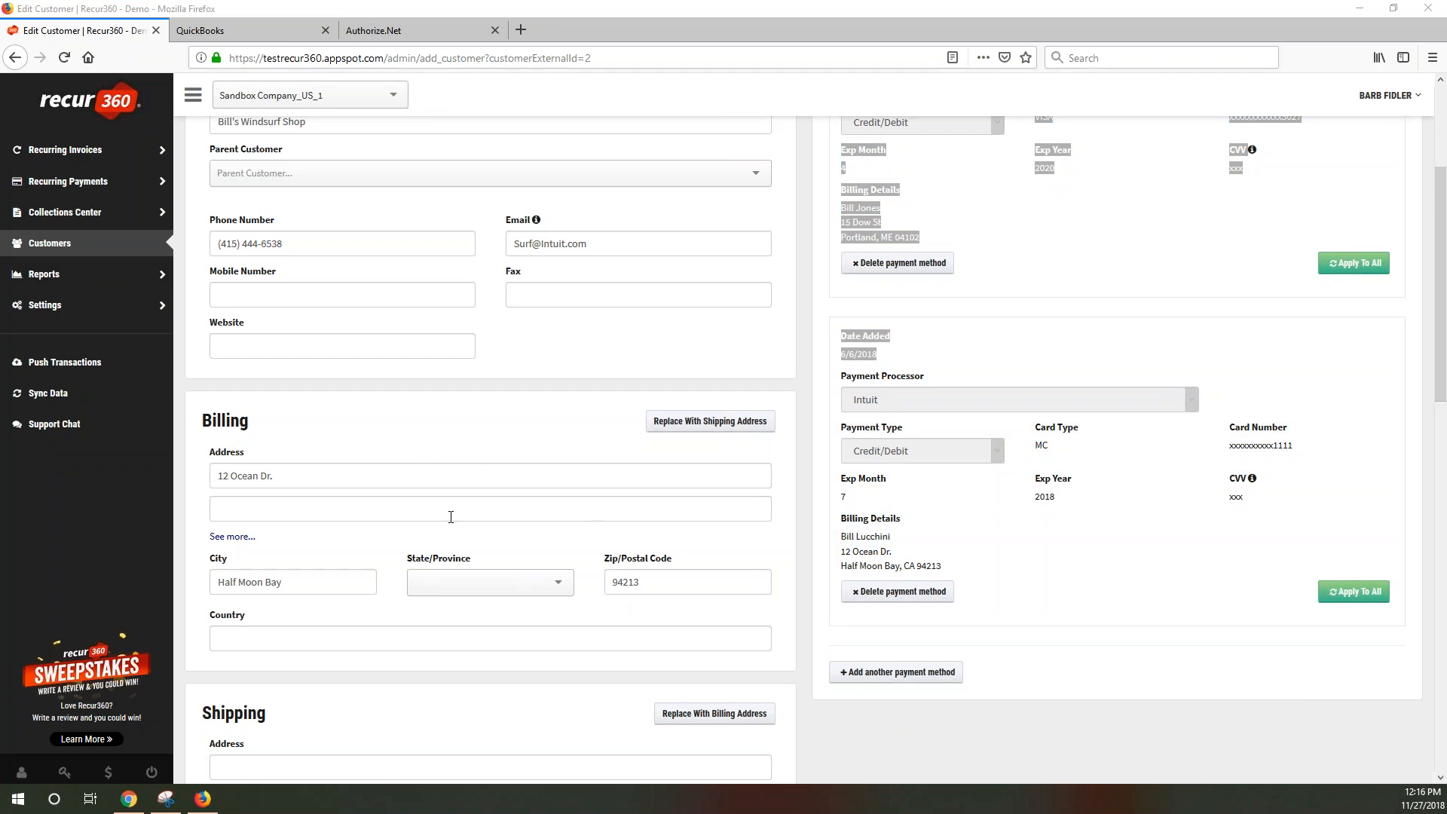
pyautogui.scroll(-5, 456, 513)
# Check the Customer Type choices without changing them, and set the invoice link payment option to ACH
pyautogui.scroll(-10, 490, 452)
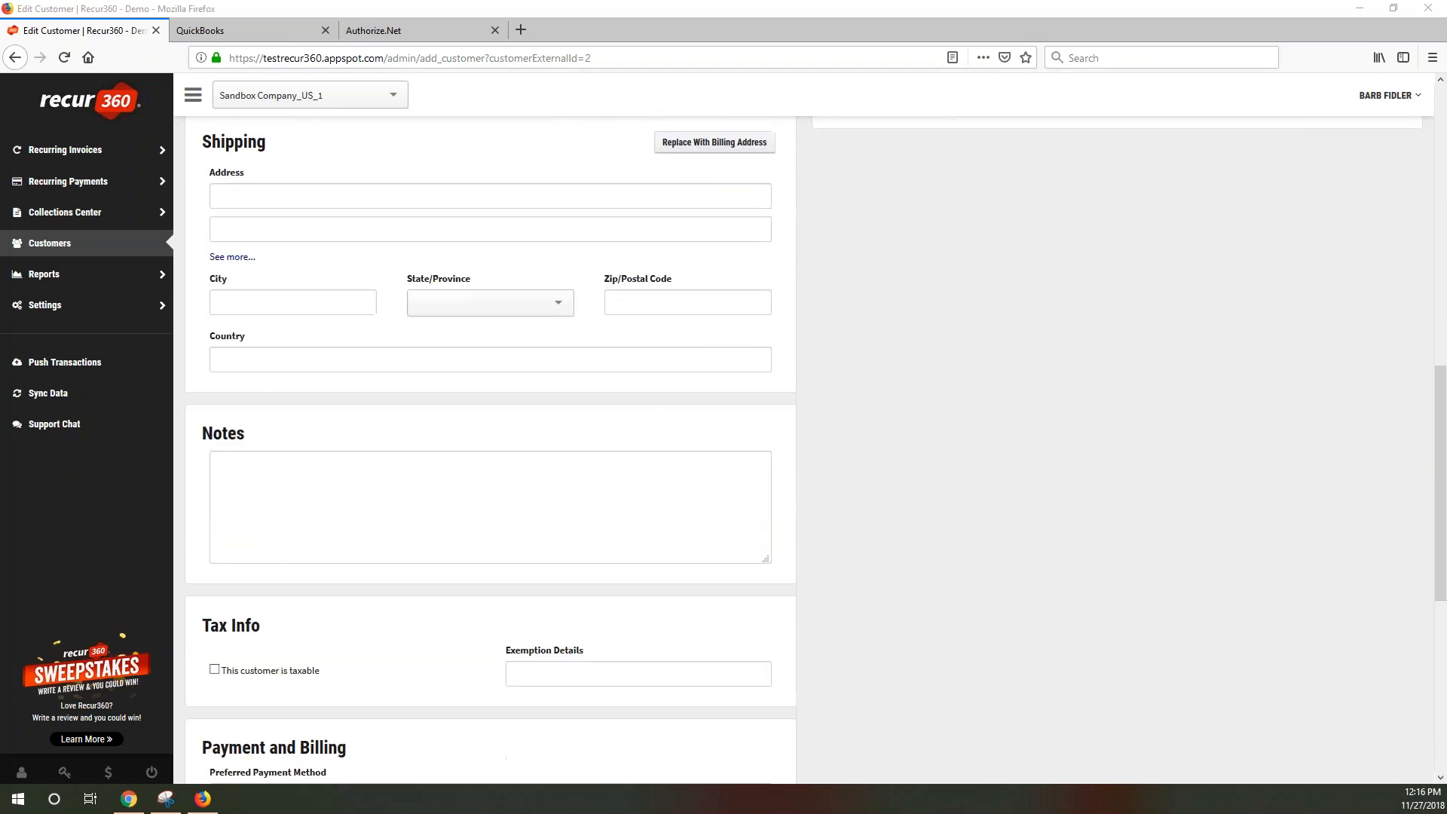
pyautogui.scroll(-4, 181, 518)
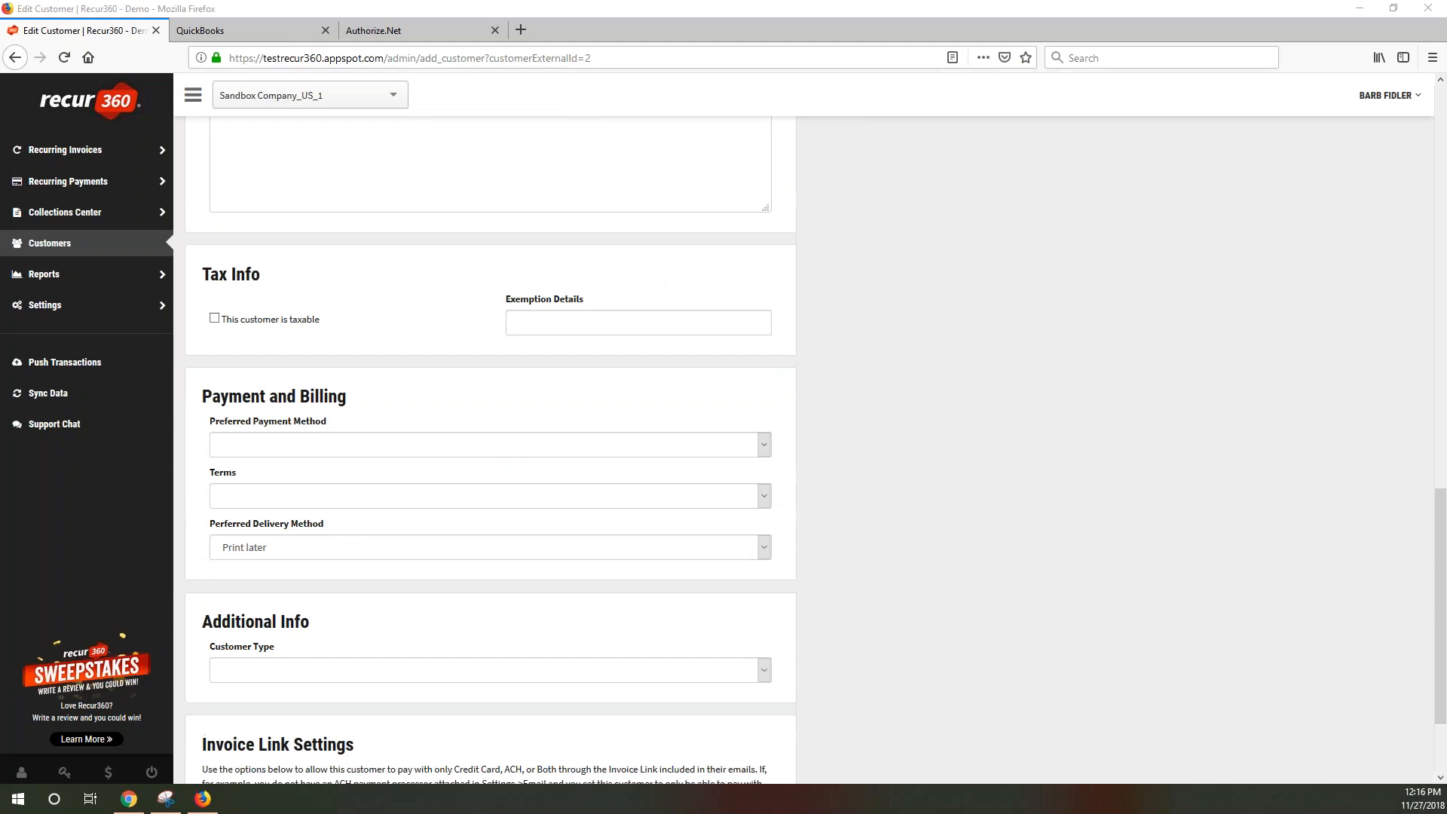
pyautogui.moveTo(181, 519); pyautogui.dragTo(316, 520)
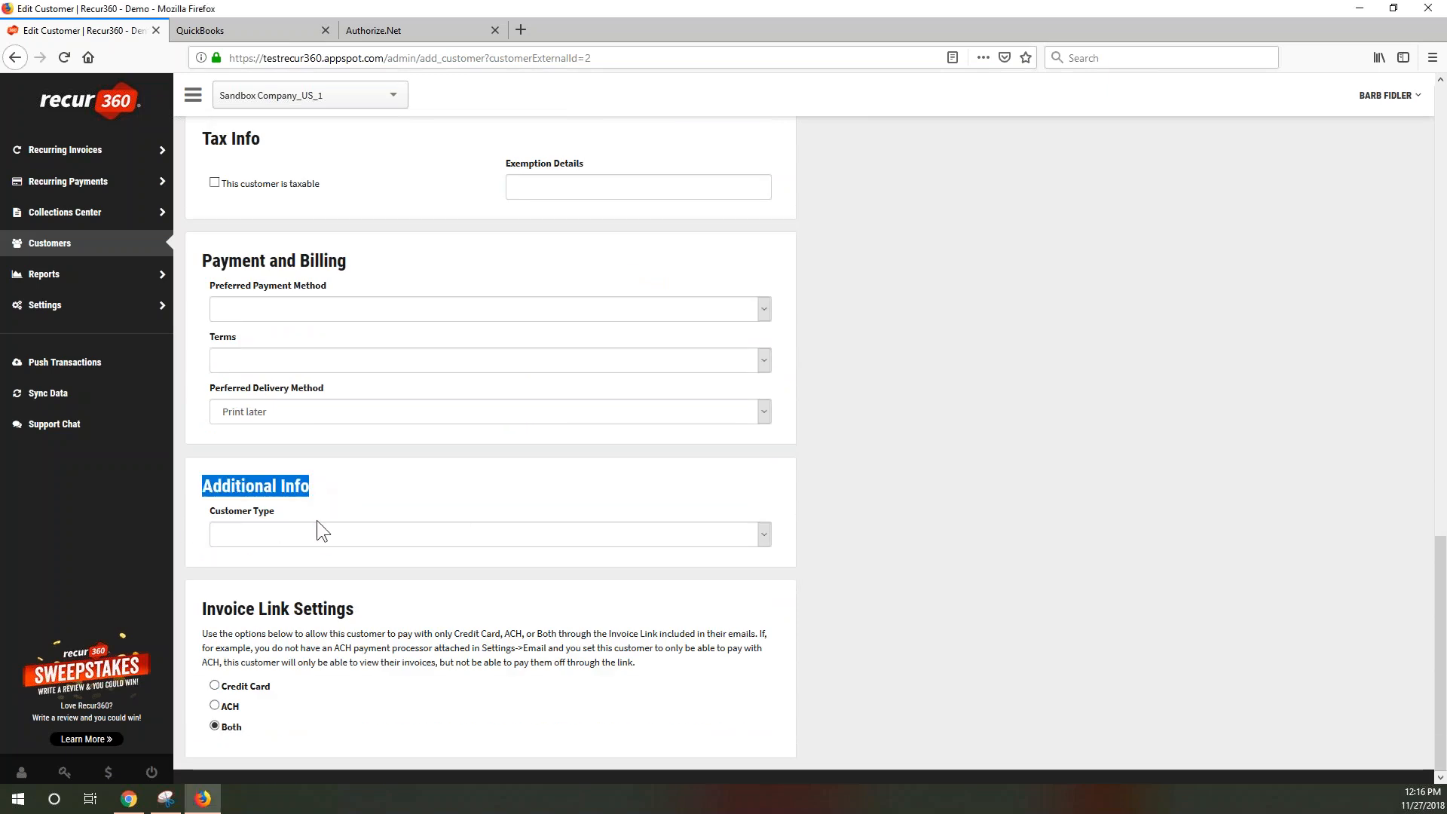
pyautogui.click(365, 531)
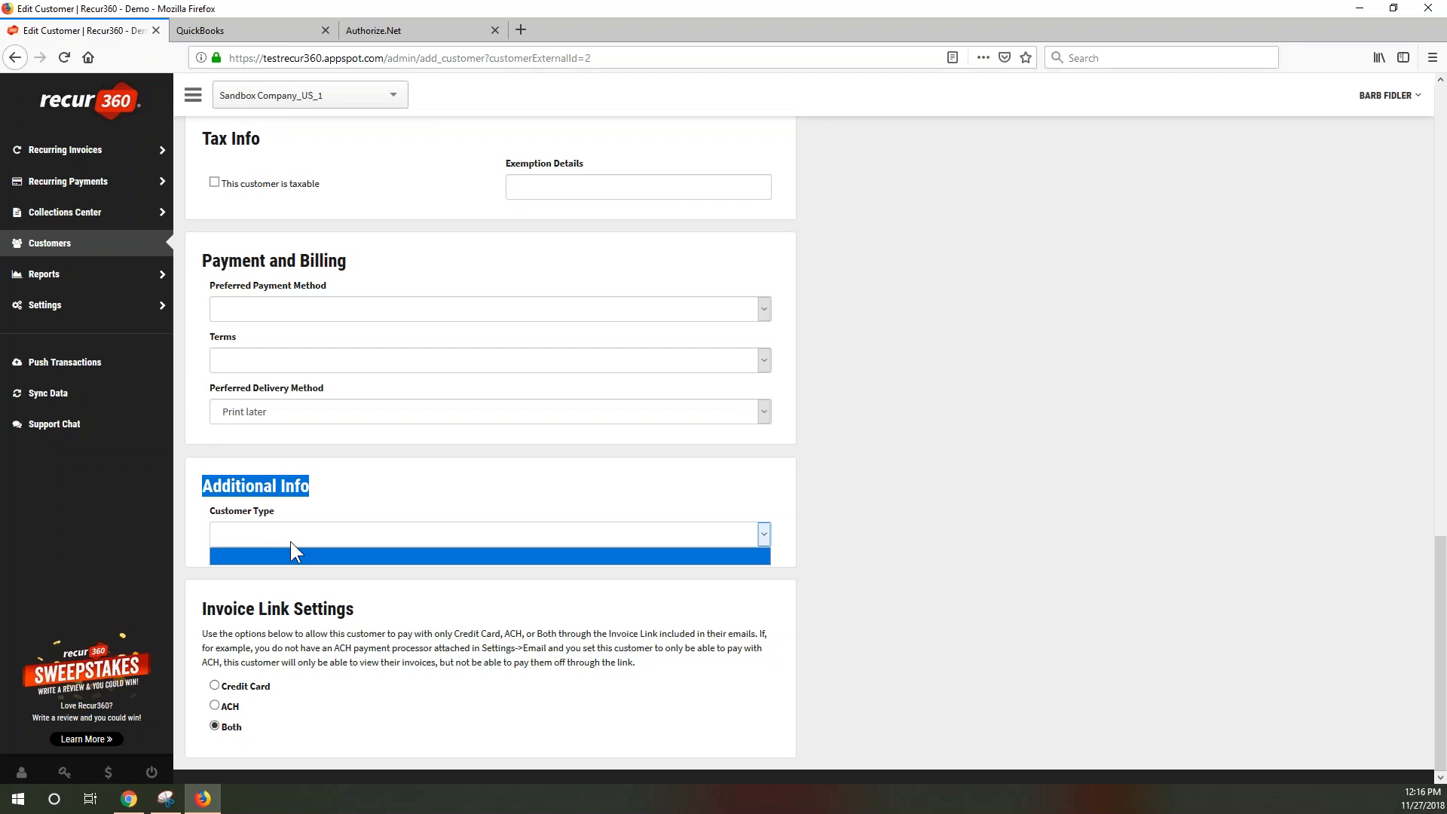
pyautogui.click(236, 627)
pyautogui.moveTo(200, 612); pyautogui.dragTo(396, 613)
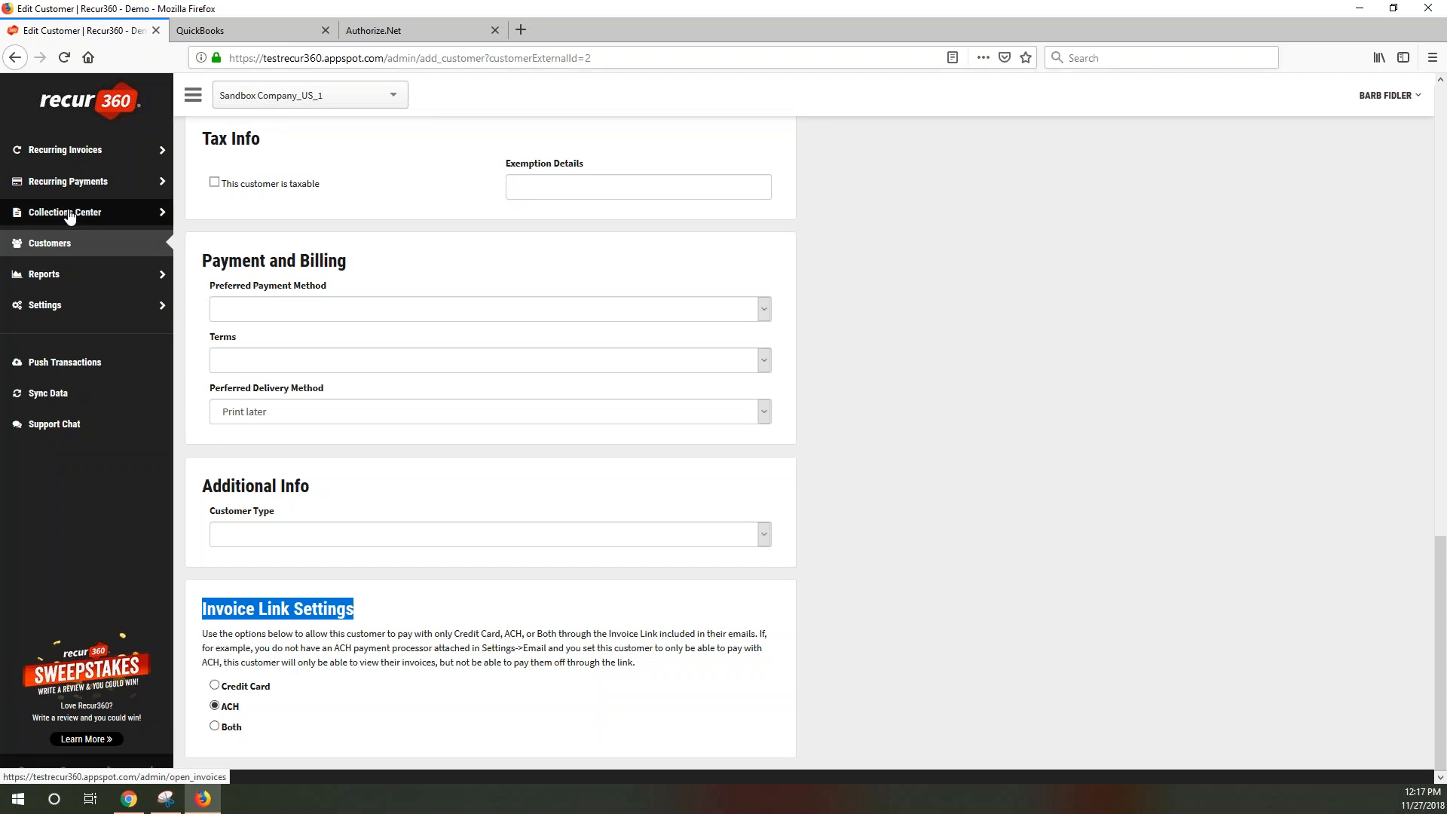
# Leave the edit form for the customer list, then go to the Reports overview
pyautogui.scroll(10, 917, 333)
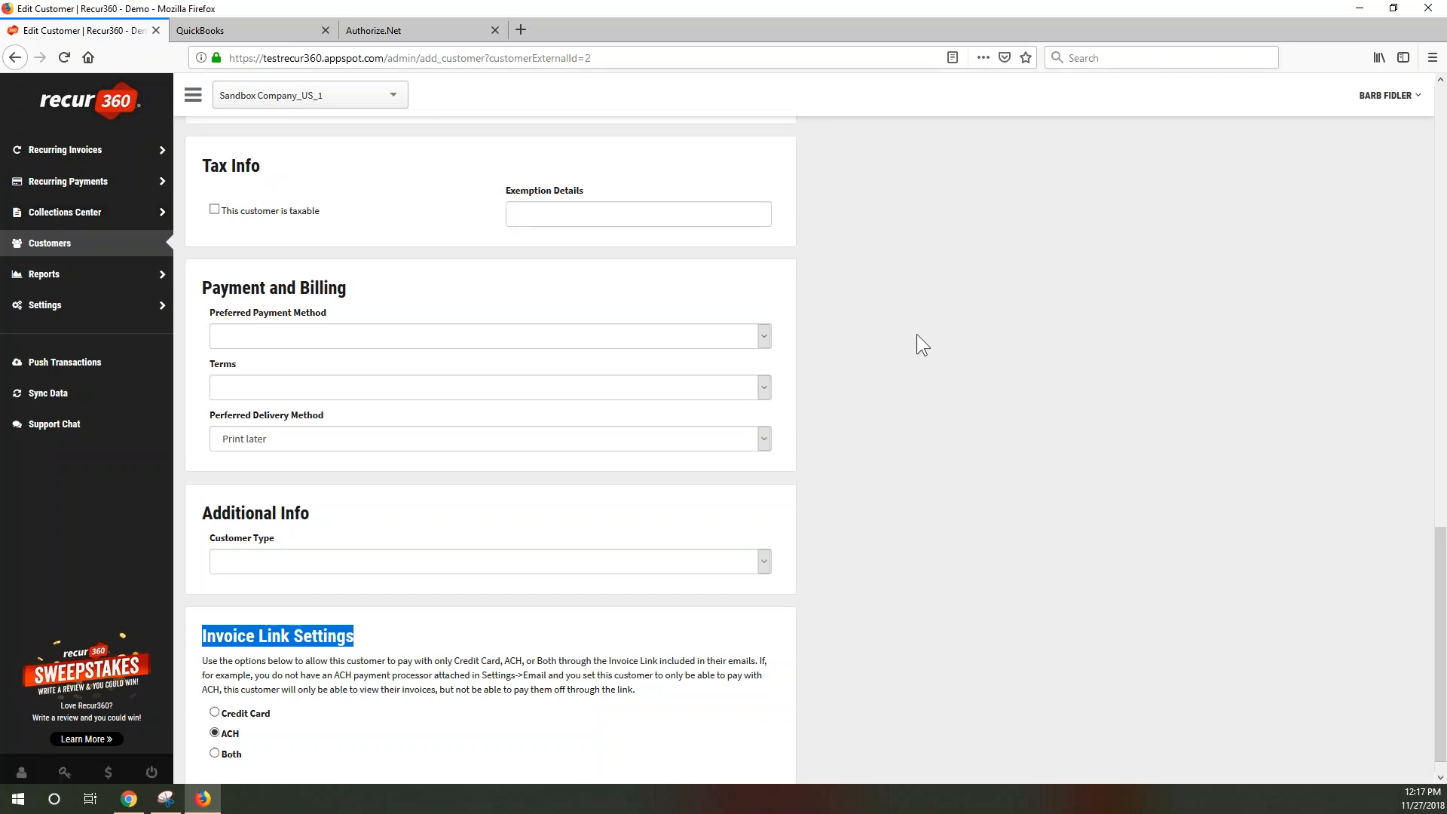
pyautogui.scroll(6, 916, 333)
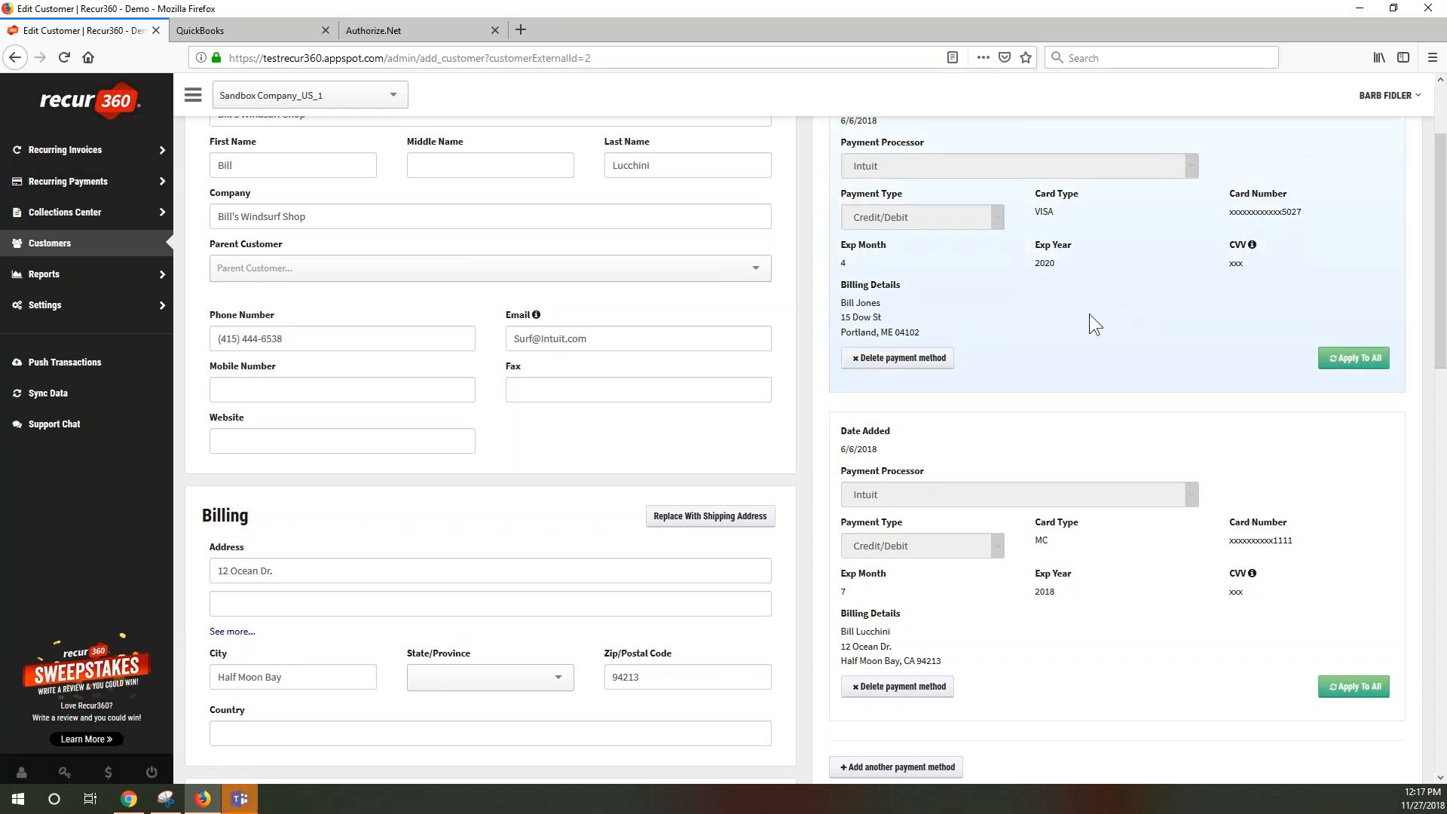
pyautogui.scroll(-10, 582, 451)
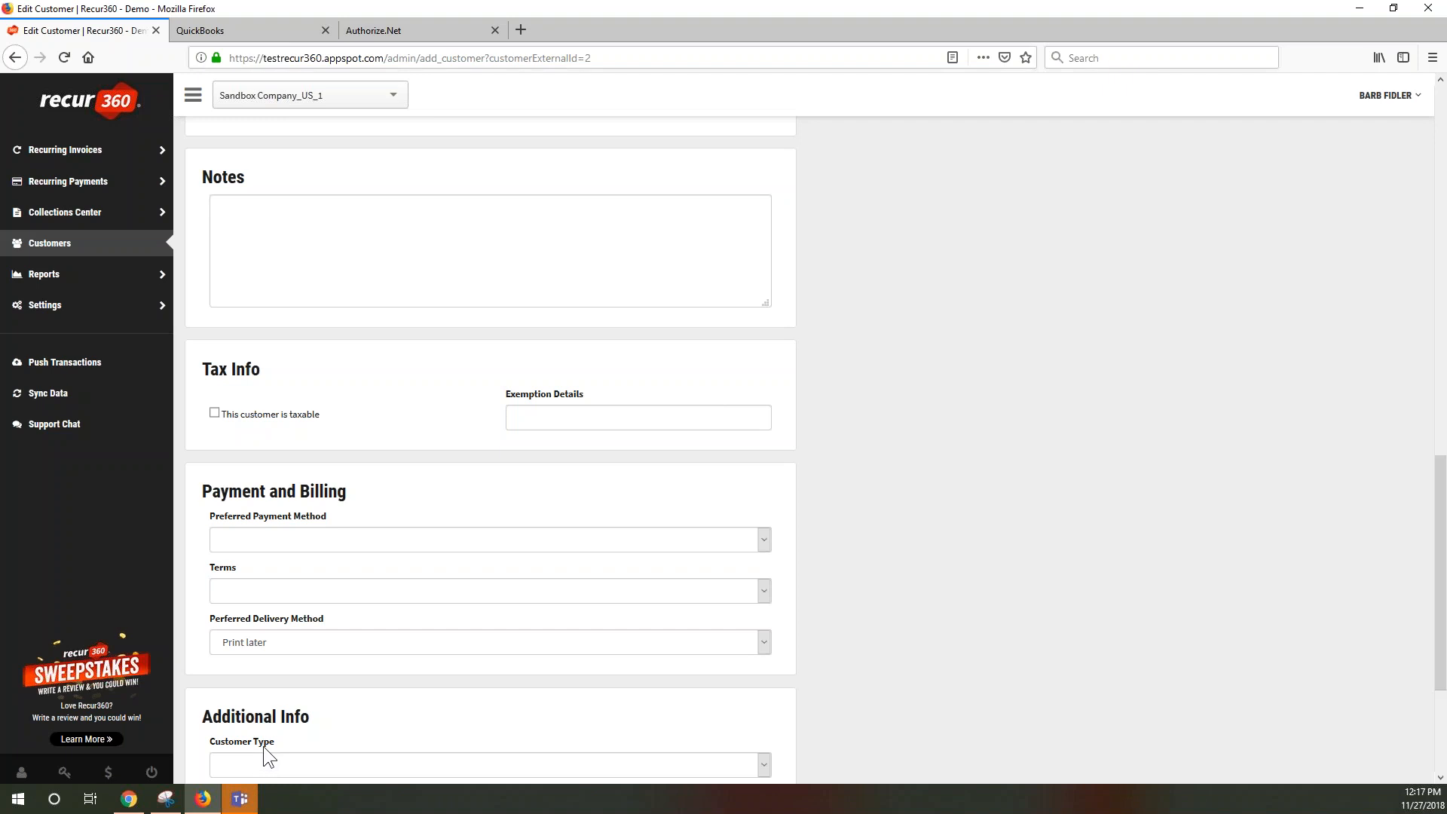
pyautogui.scroll(5, 1134, 490)
pyautogui.scroll(8, 1131, 495)
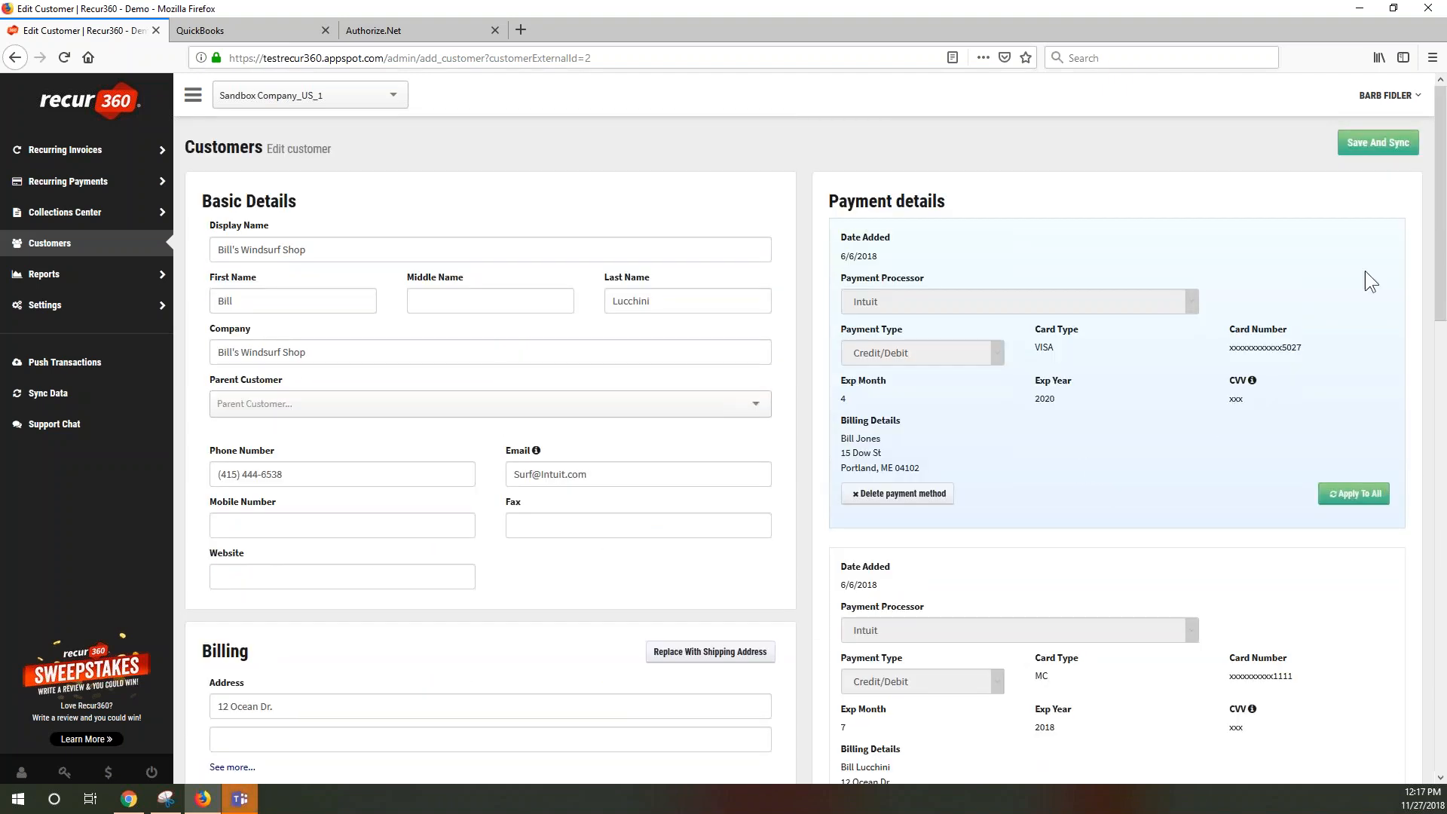
pyautogui.click(64, 249)
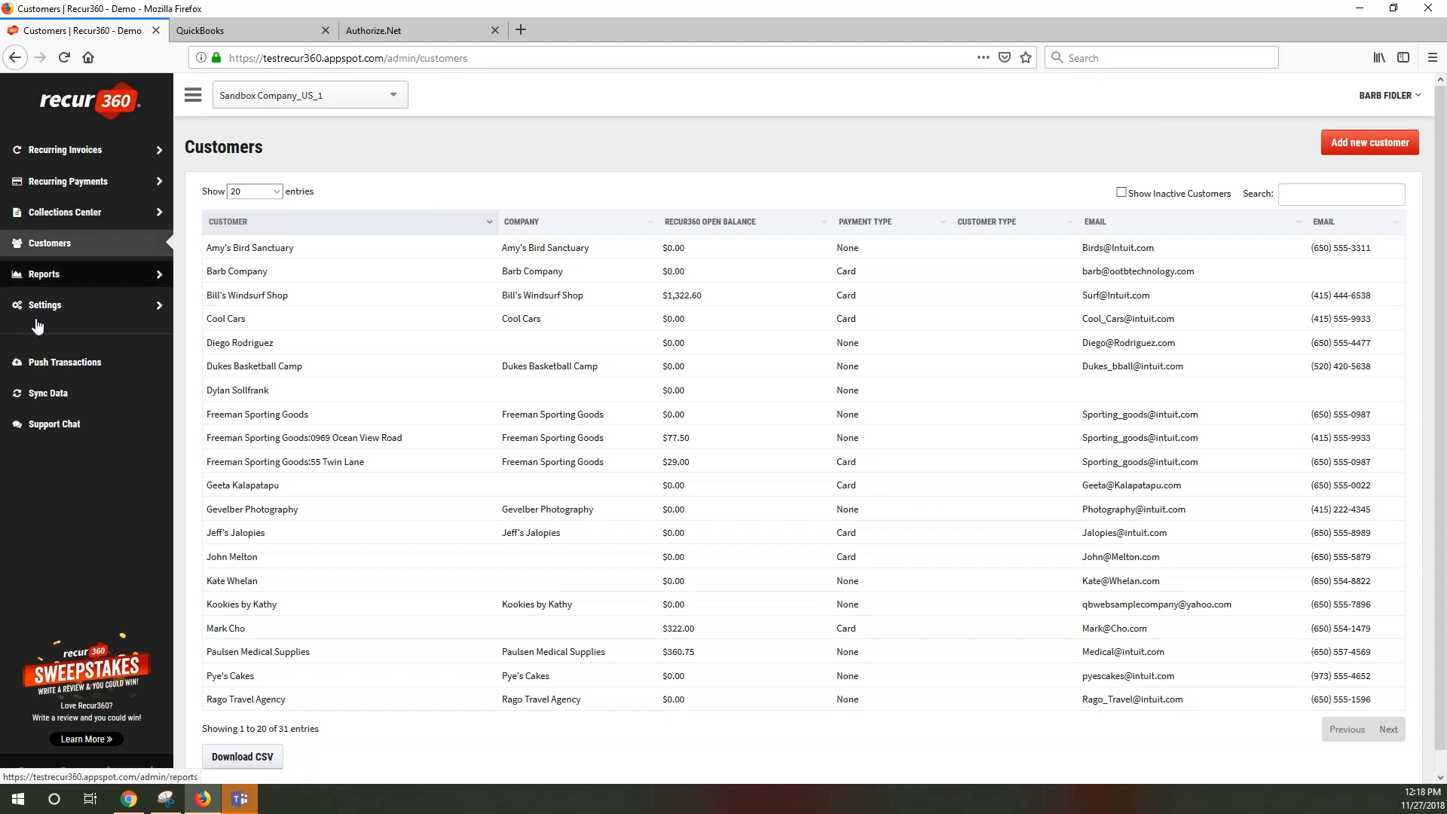
pyautogui.click(49, 279)
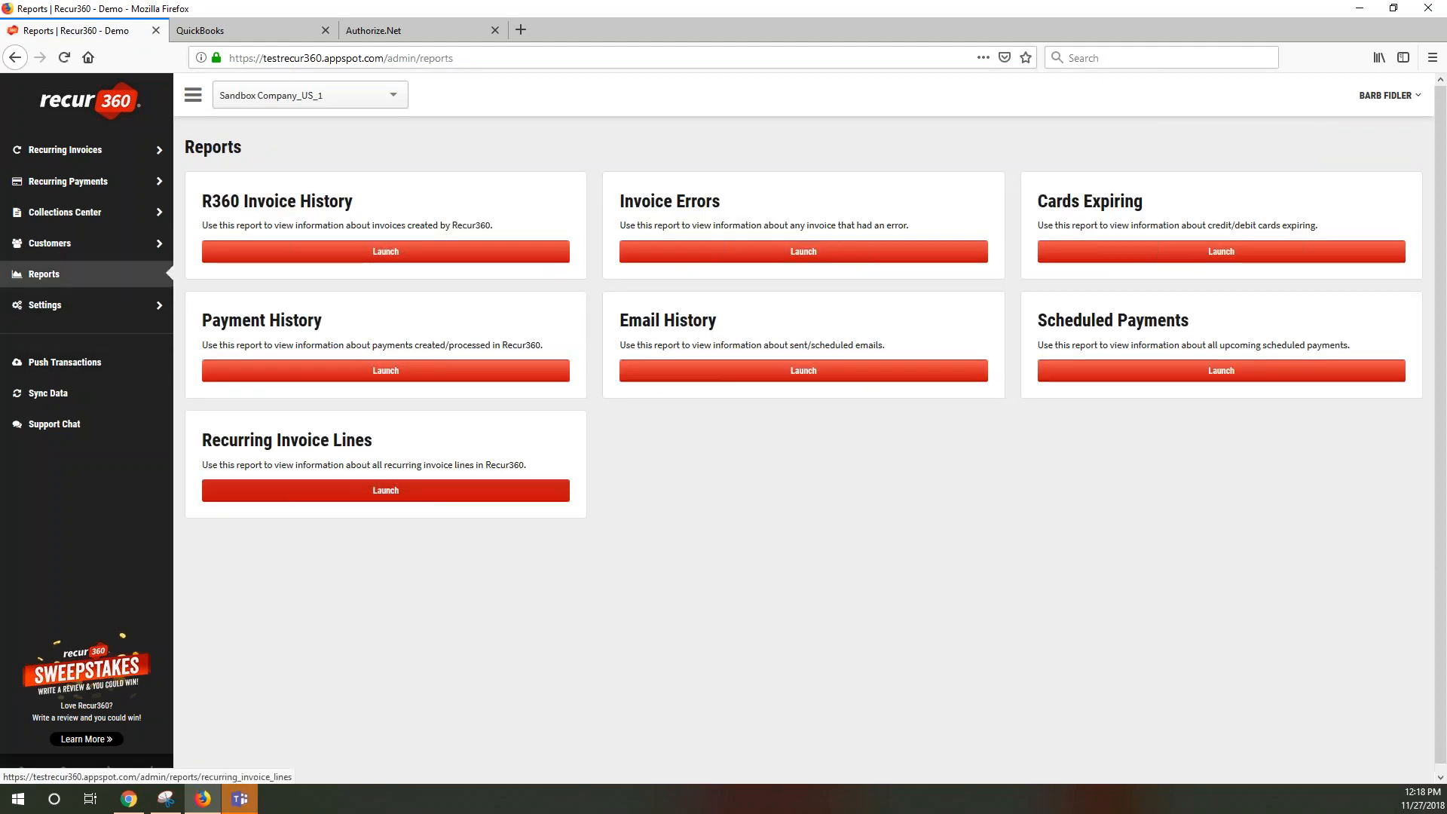
# Run the Recurring Invoice Lines report for December 1-31, 2018, then return to Reports
pyautogui.click(445, 492)
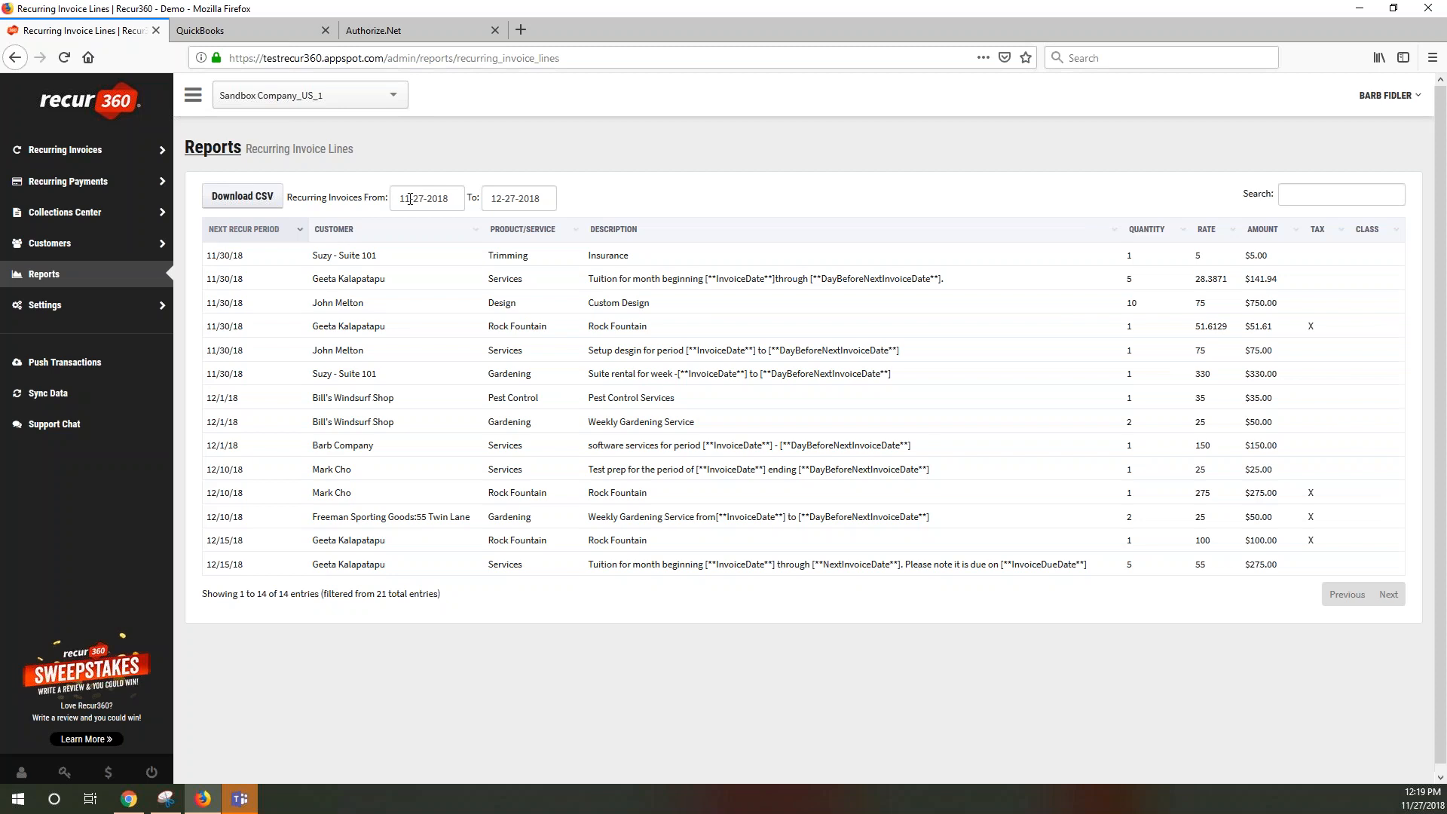
pyautogui.click(451, 199)
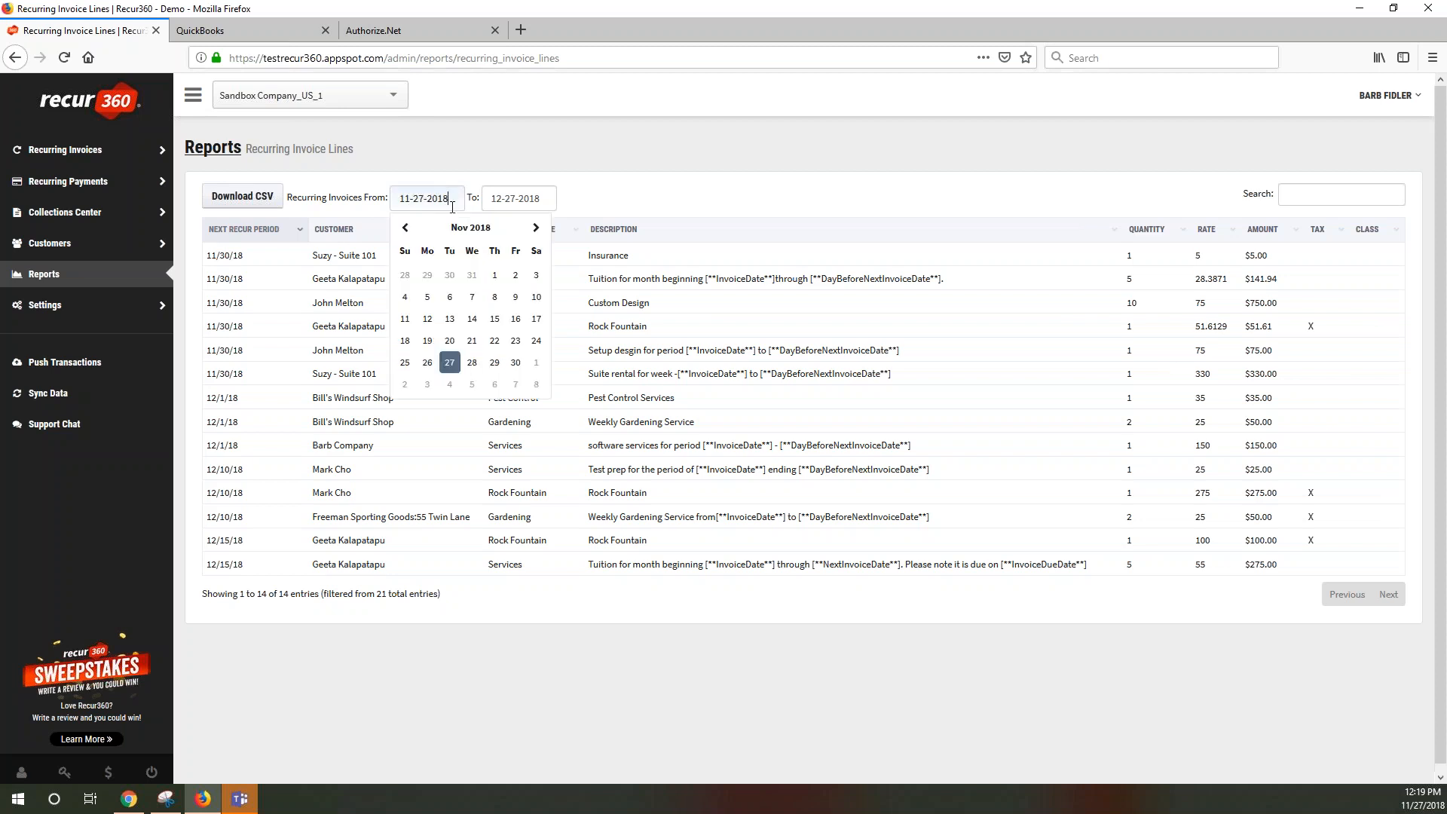
pyautogui.click(536, 362)
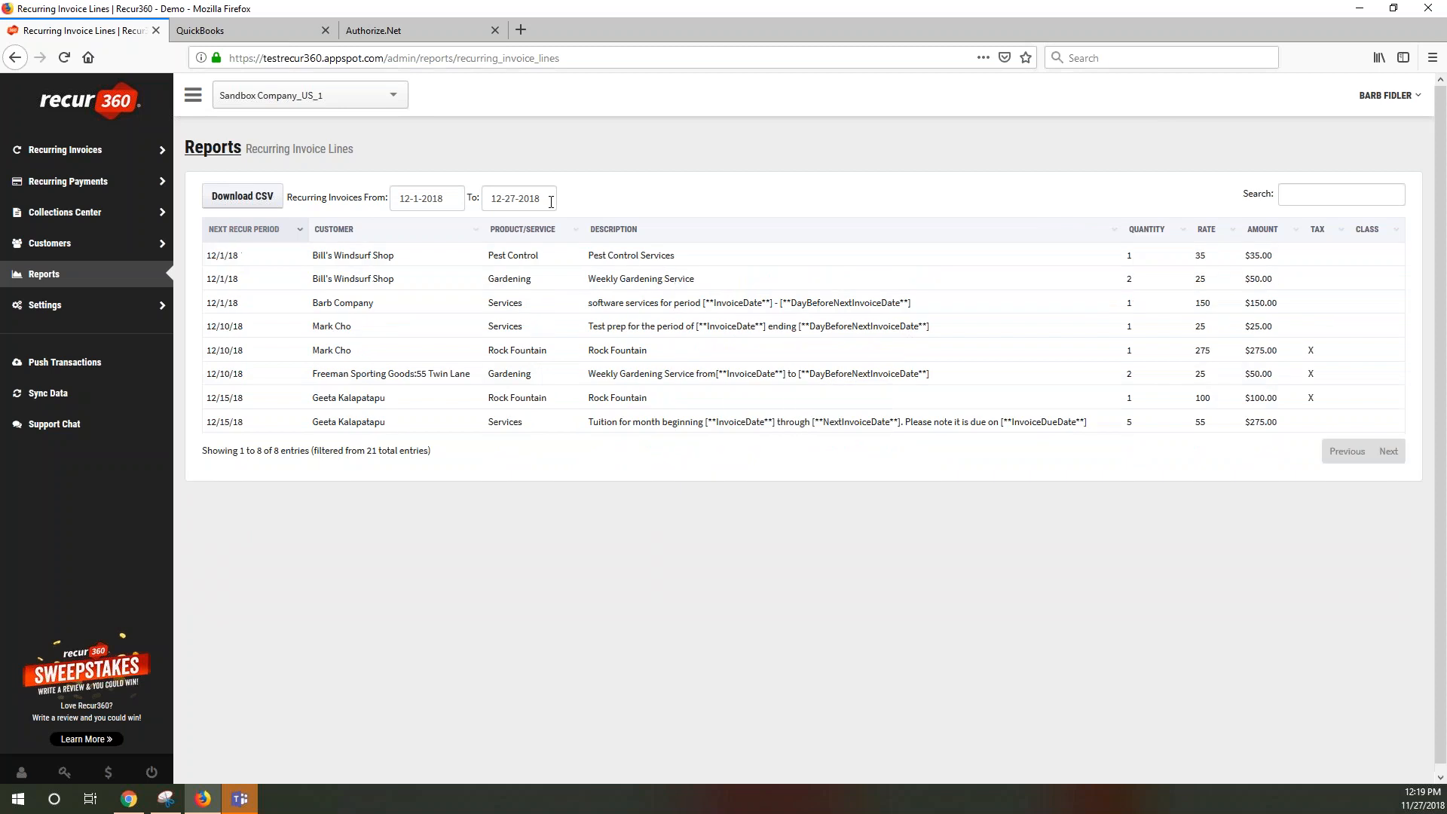
pyautogui.click(554, 199)
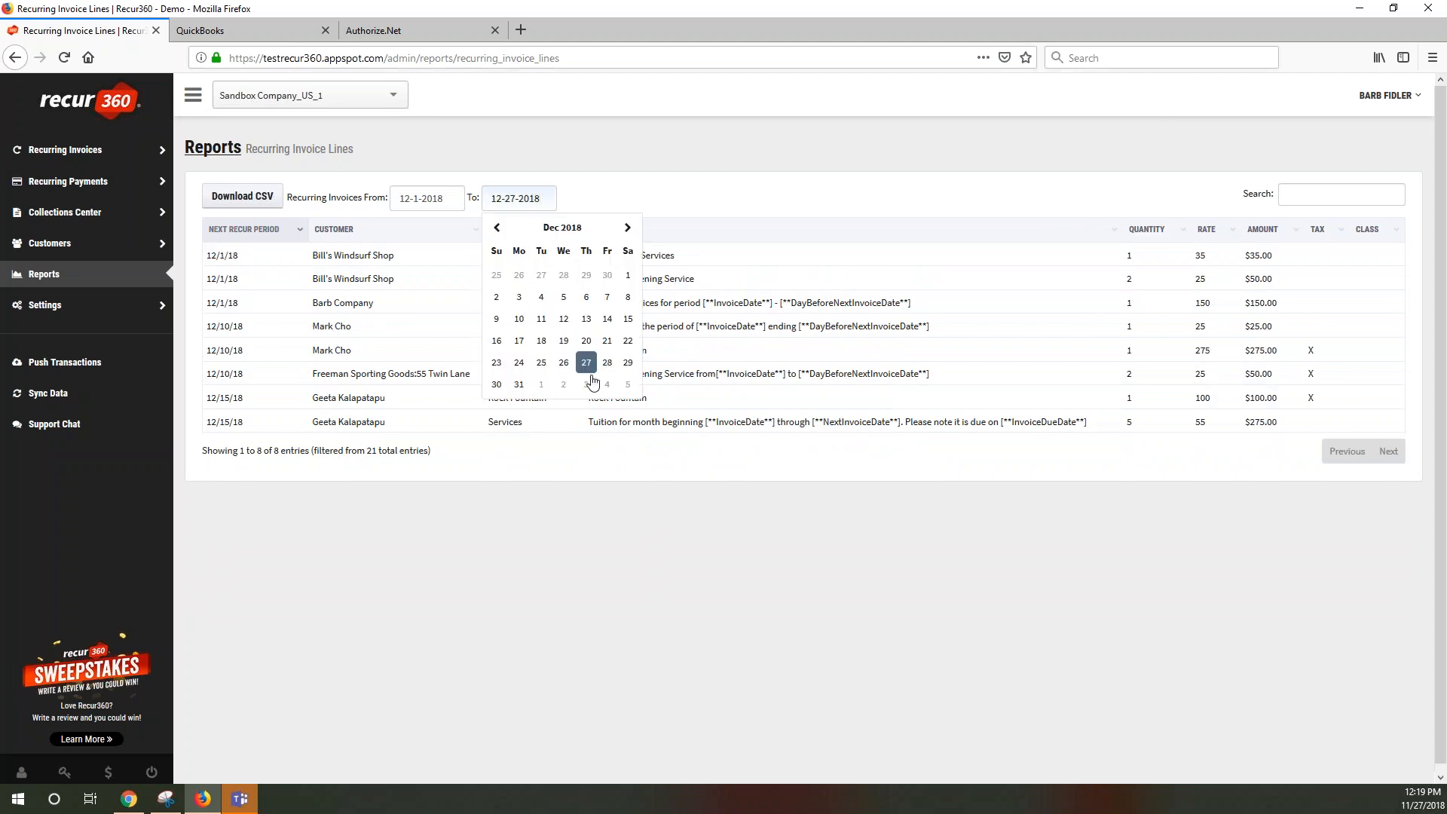
pyautogui.click(519, 385)
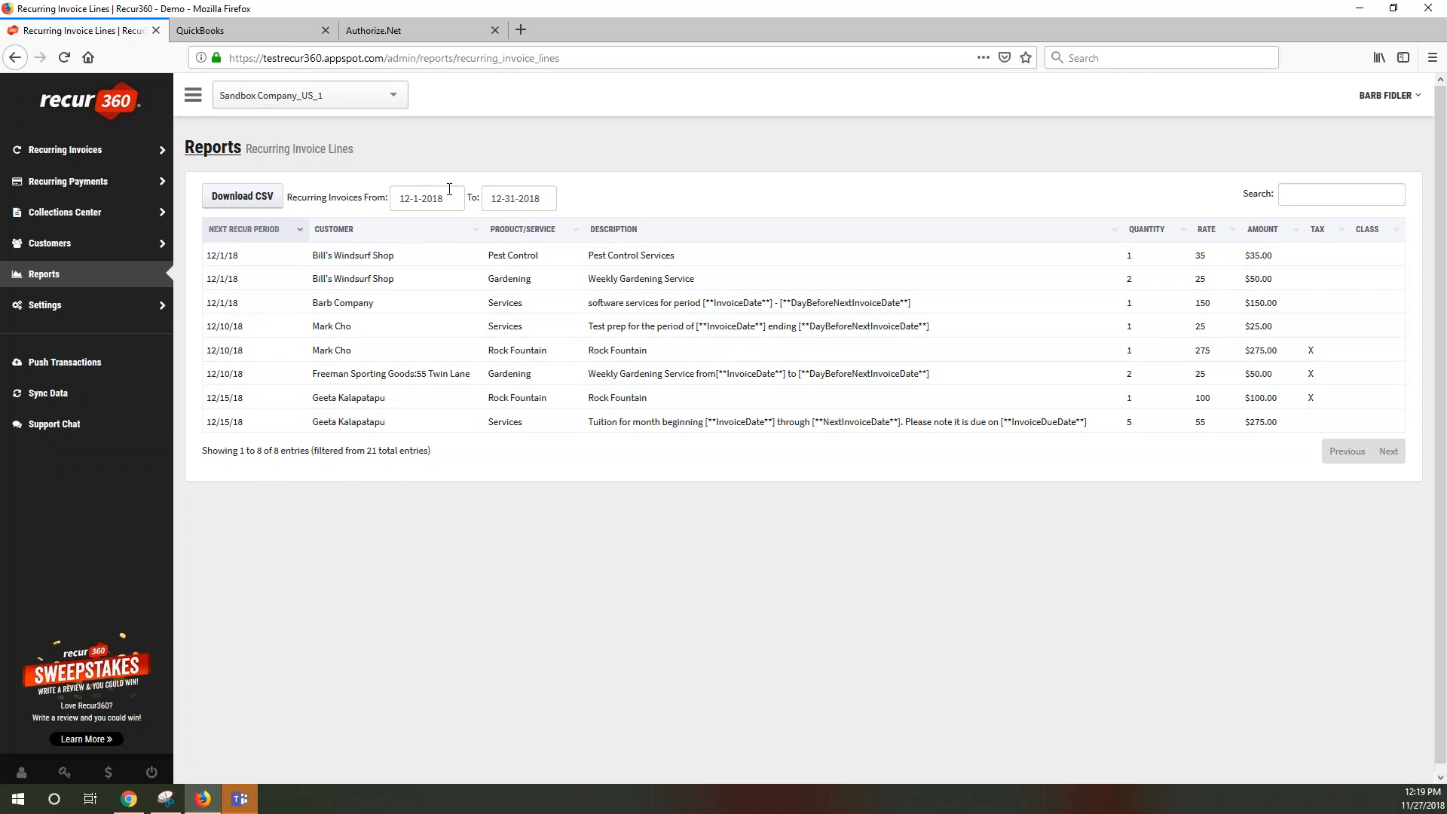
pyautogui.click(66, 280)
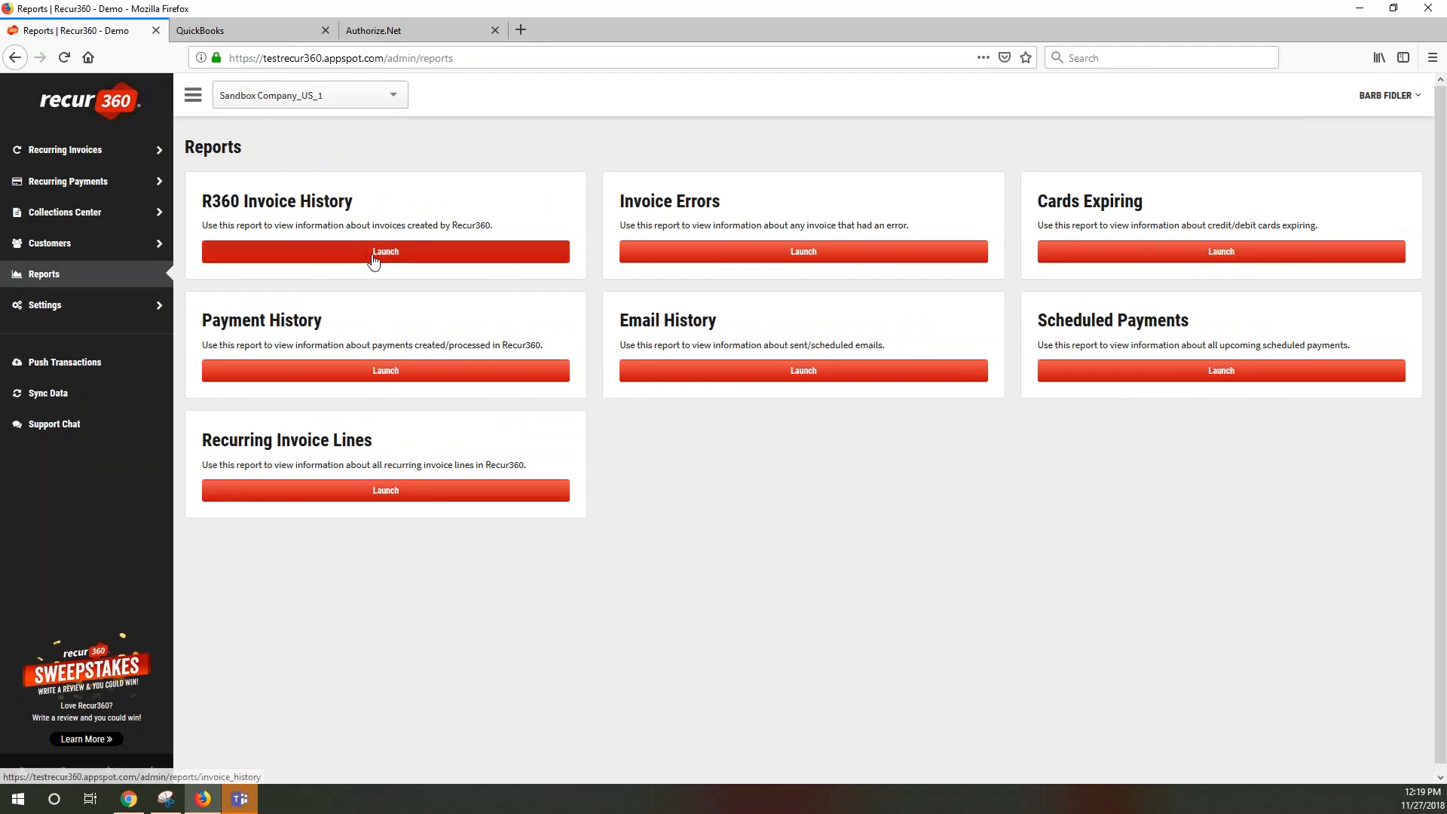
# Launch the R360 Invoice History report covering 10-27-2018 to 11-27-2018
pyautogui.click(437, 260)
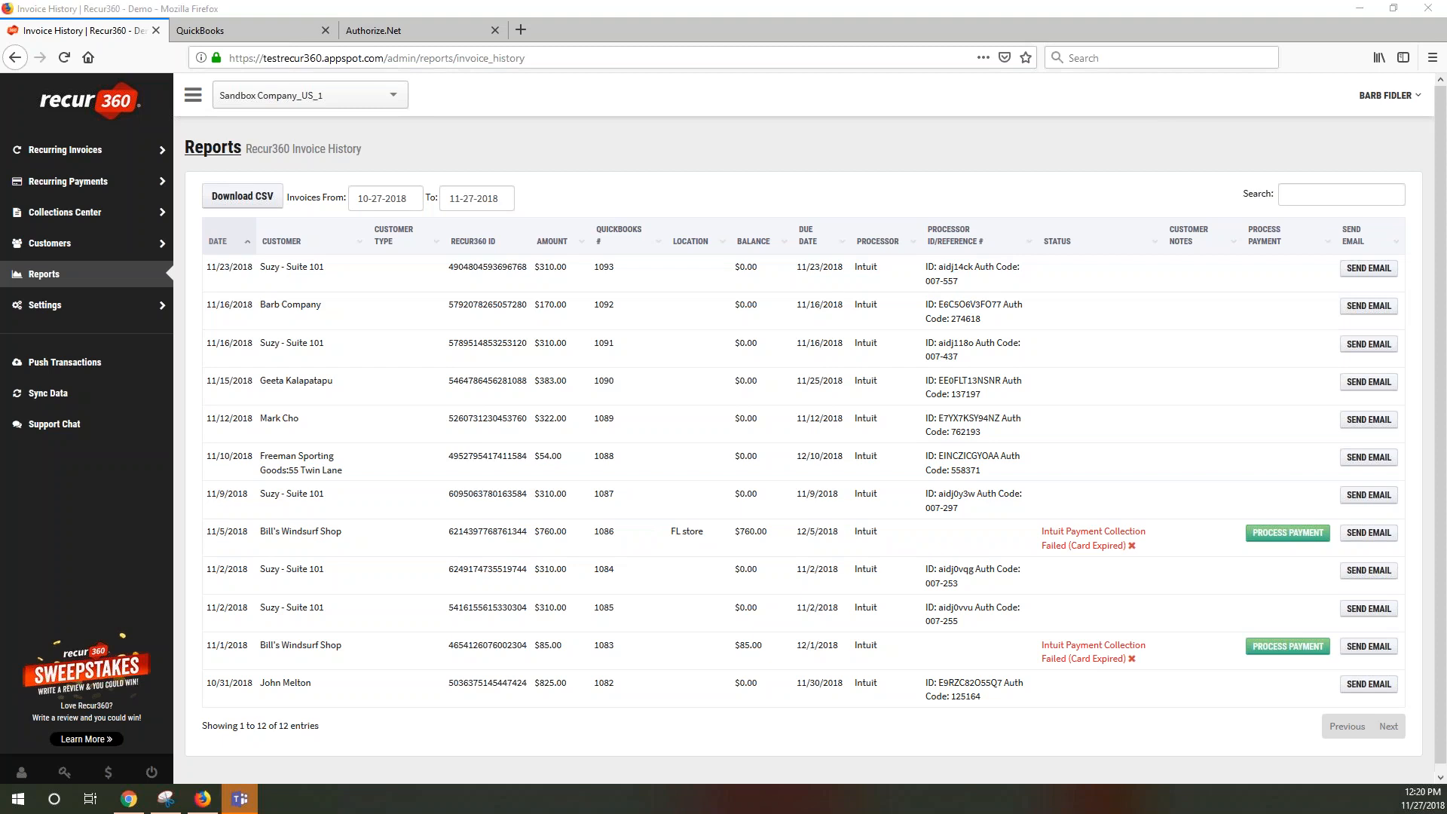
# Open the profile of the customer with the $322.00 balance from the customer list
pyautogui.click(66, 253)
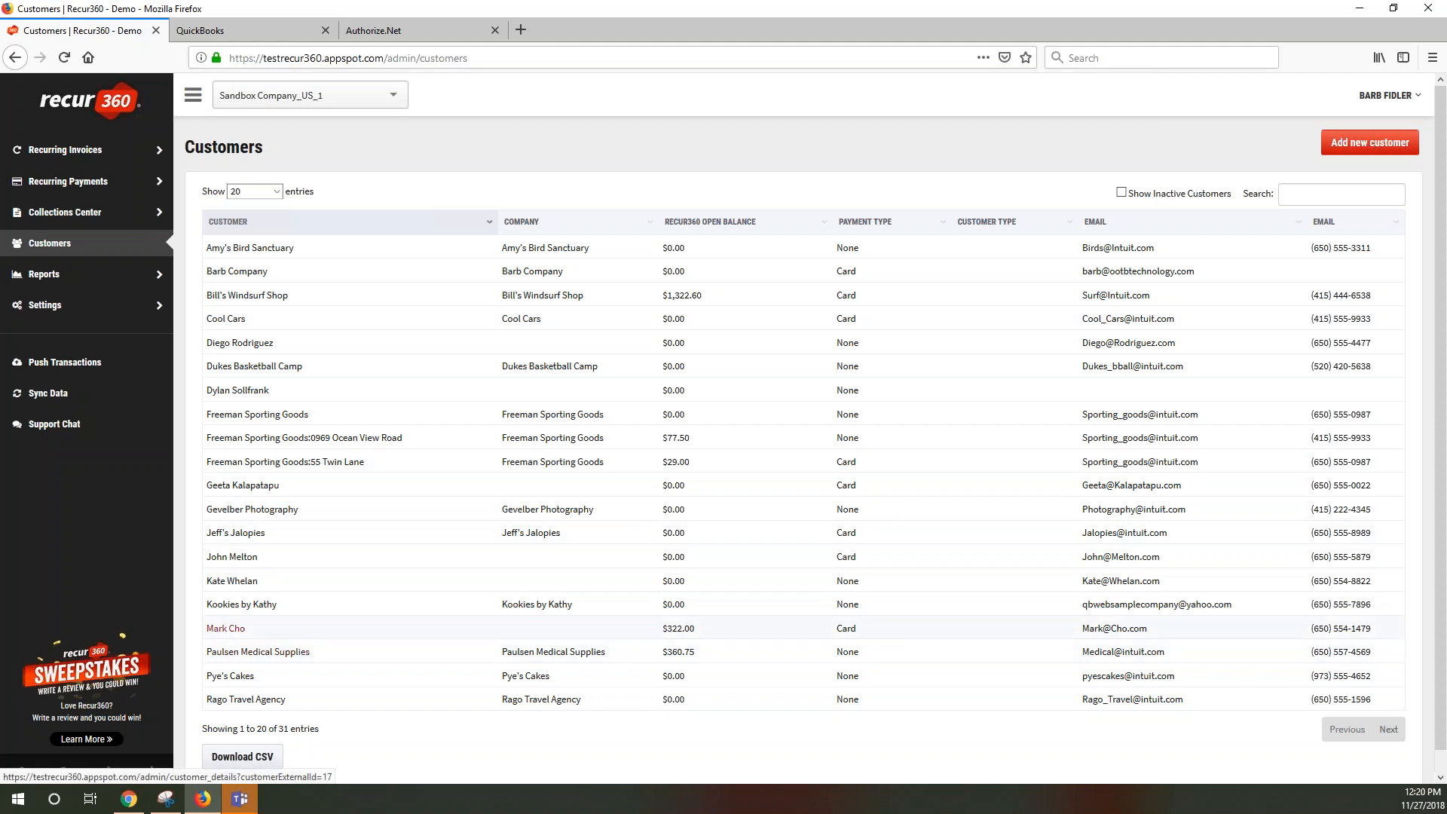
pyautogui.click(239, 633)
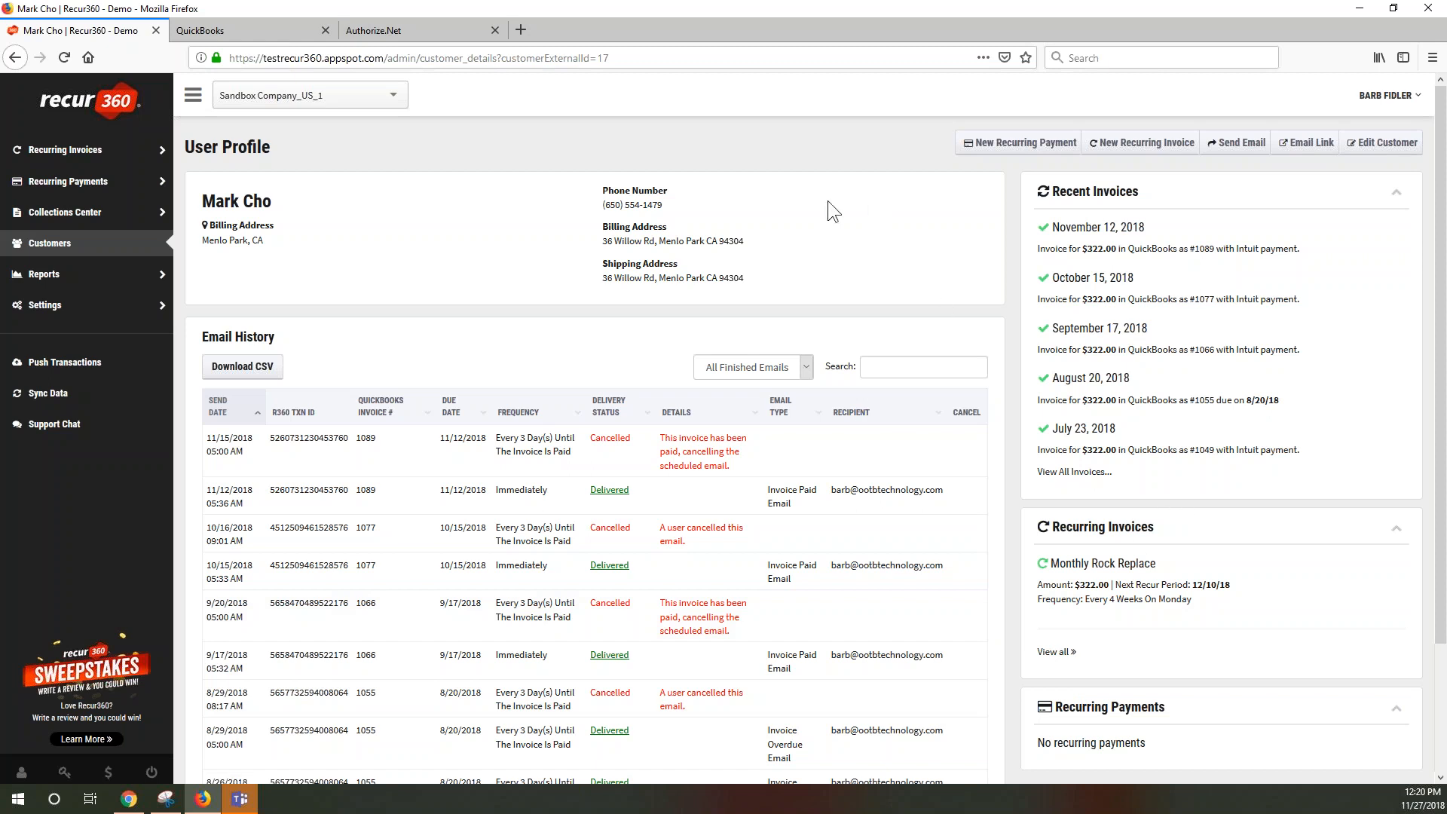
# Email the customer the payment link with 'Setting up payment plan Please enter you Cc info here'
pyautogui.click(1237, 144)
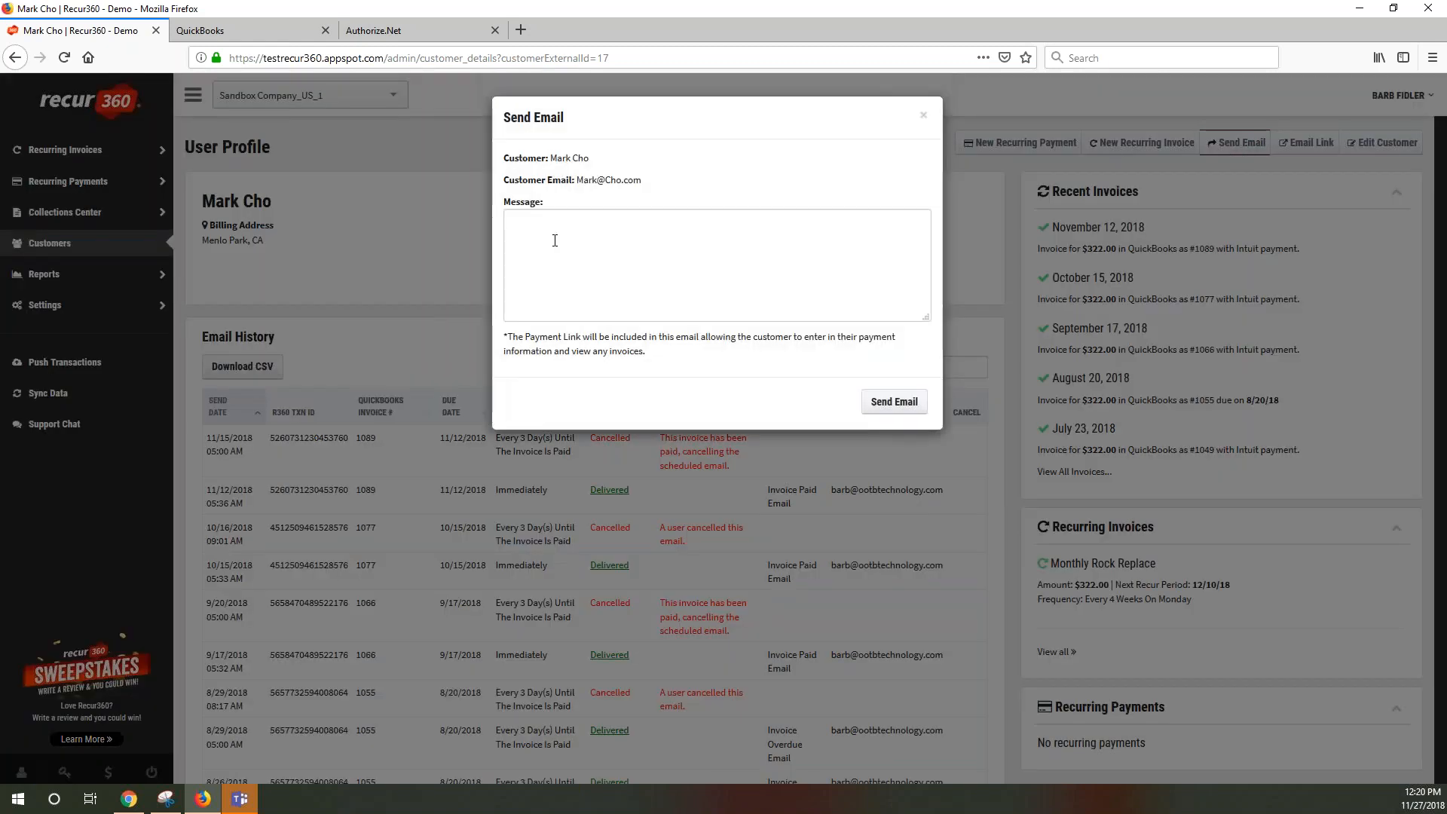
pyautogui.moveTo(521, 339); pyautogui.dragTo(646, 353)
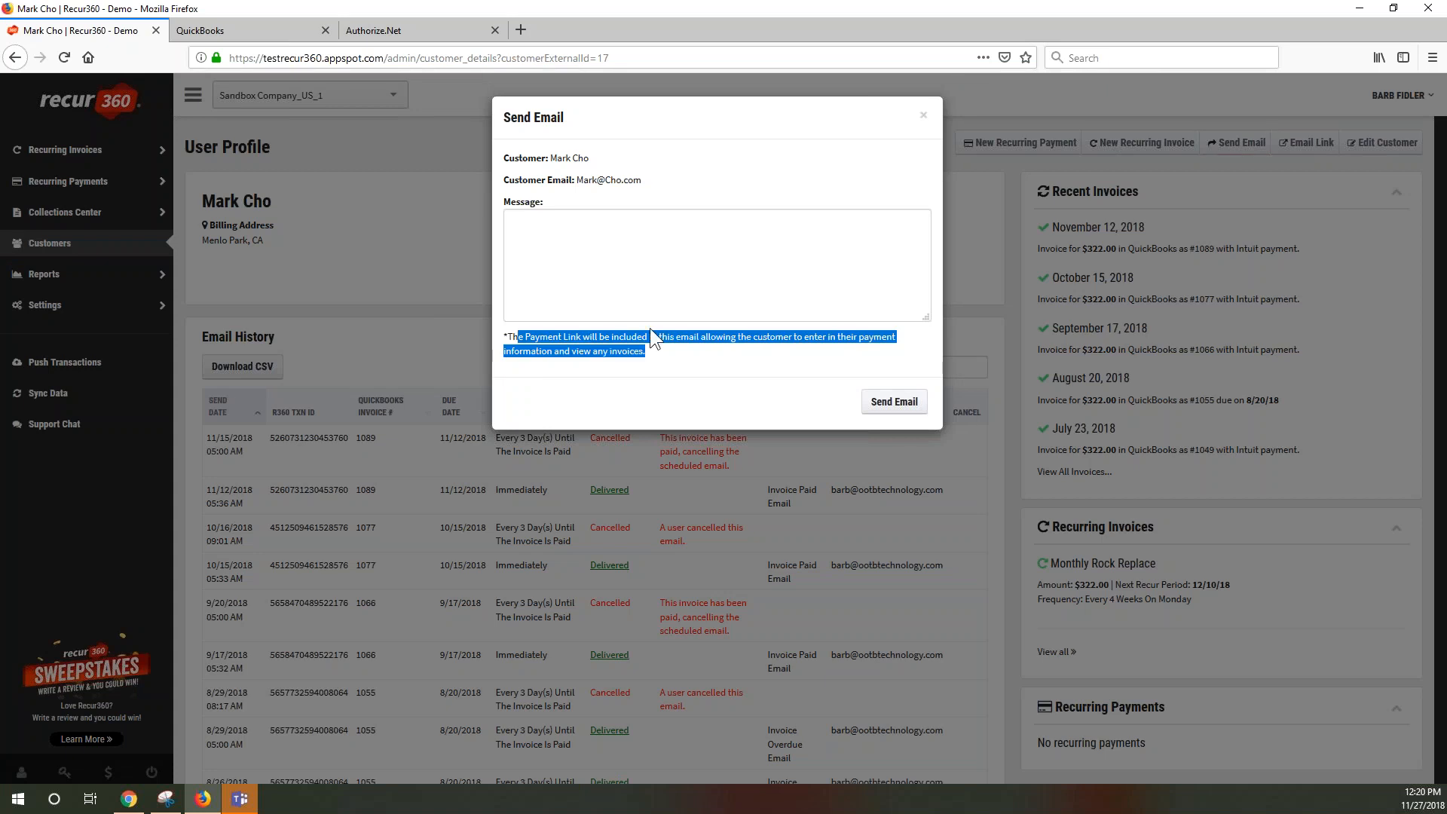
pyautogui.click(627, 233)
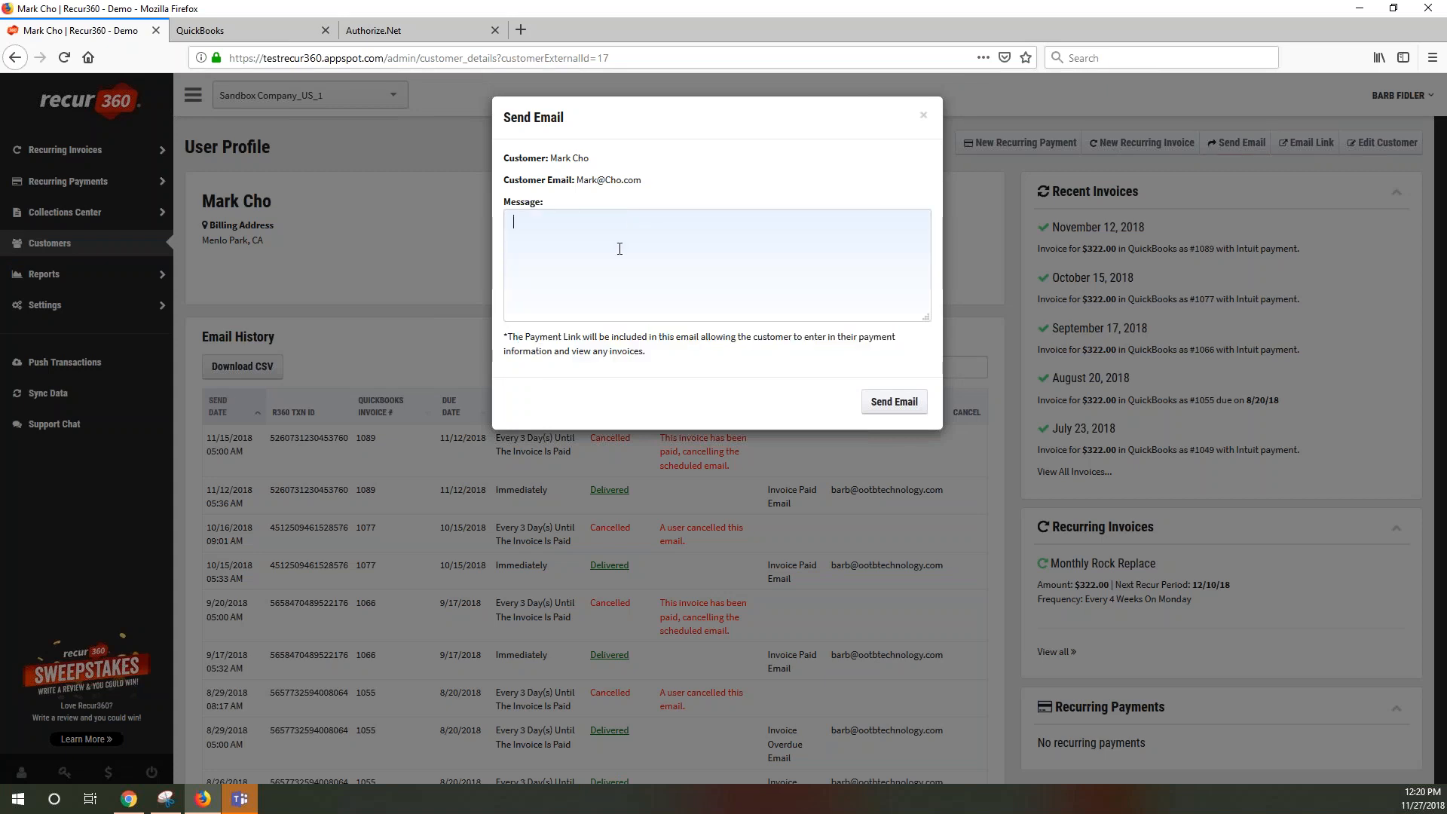
pyautogui.write('Setting up payment plan Please enter you')
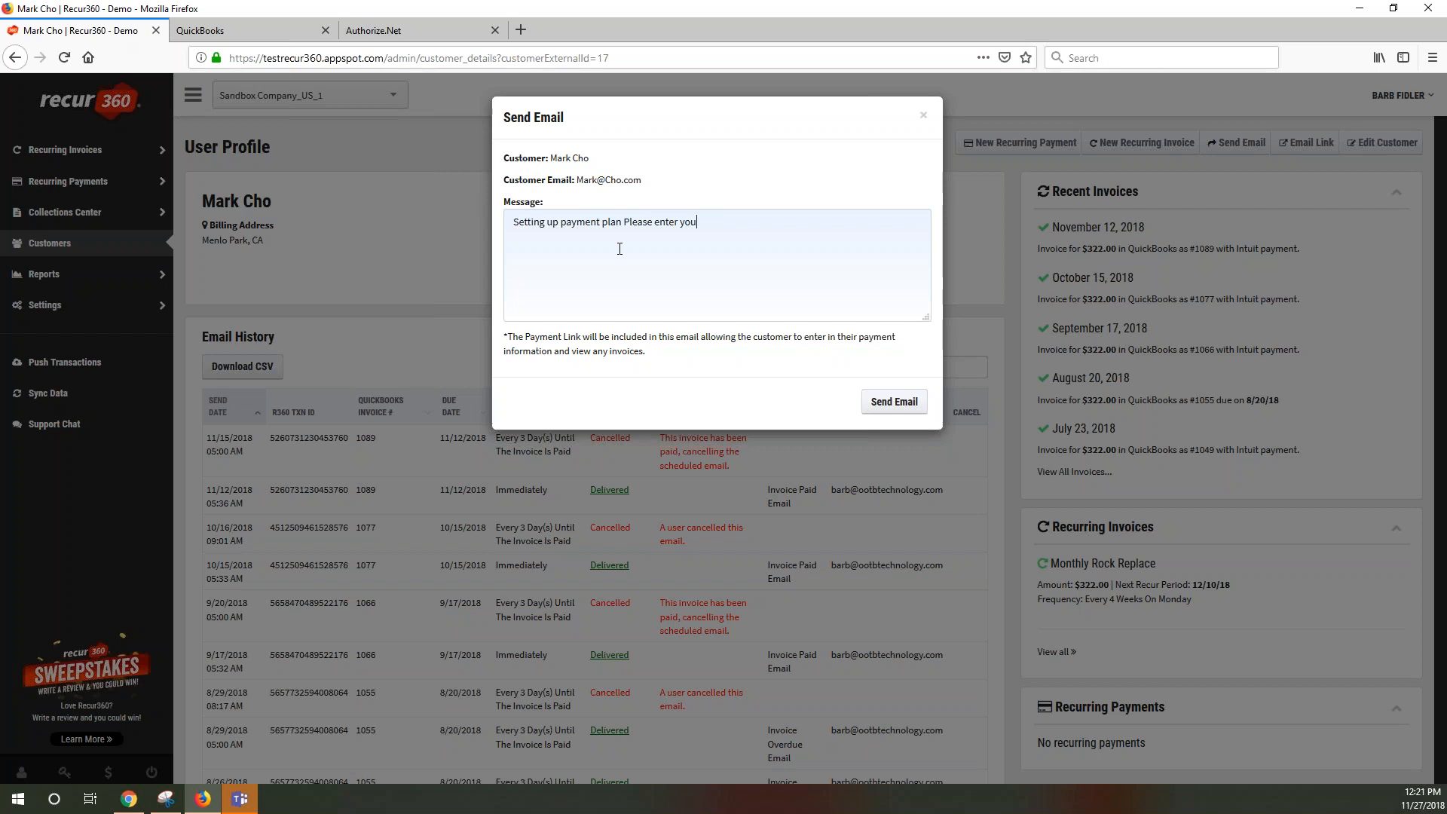
pyautogui.write(' Cc info here')
pyautogui.click(889, 407)
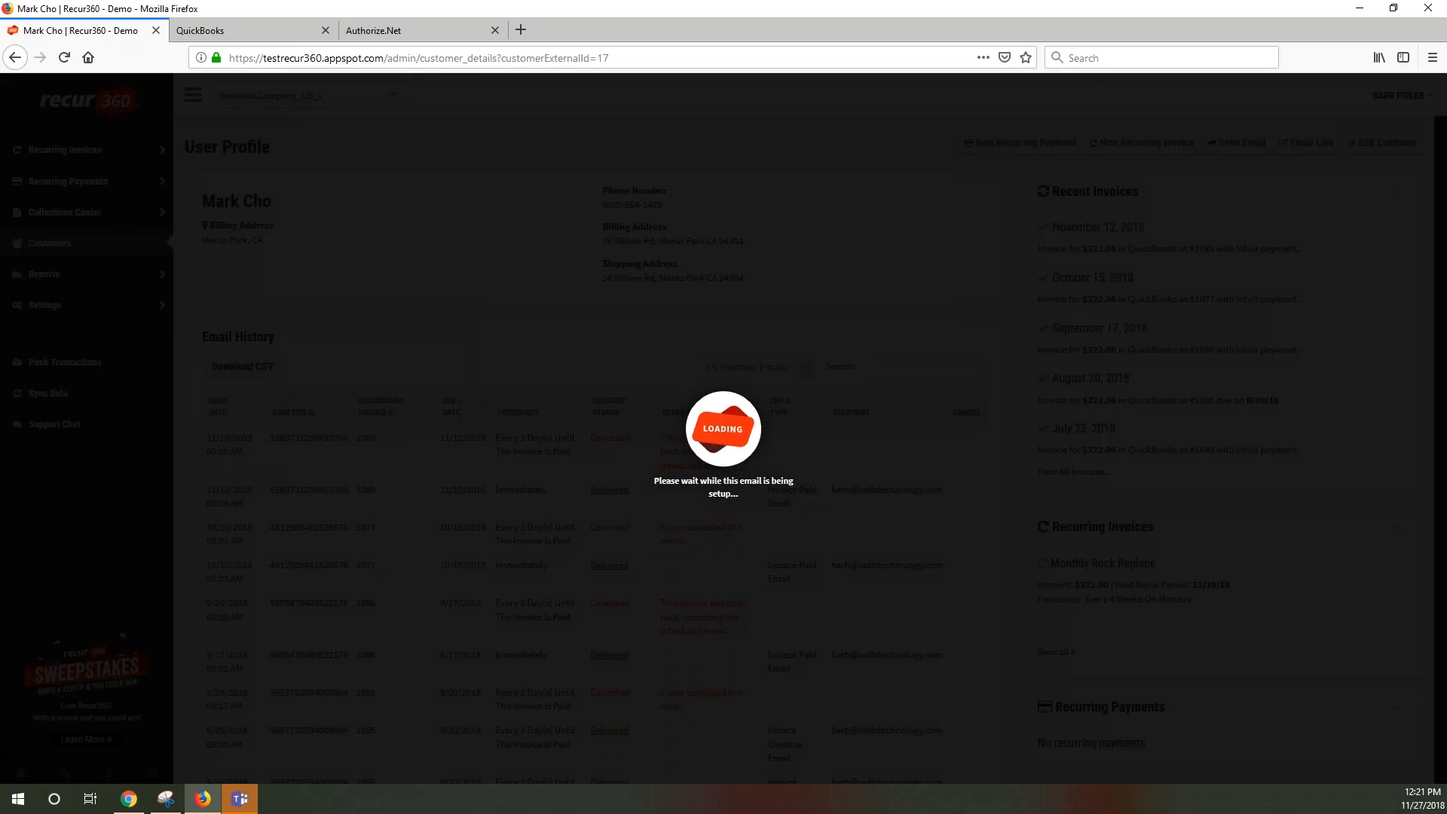
pyautogui.click(772, 368)
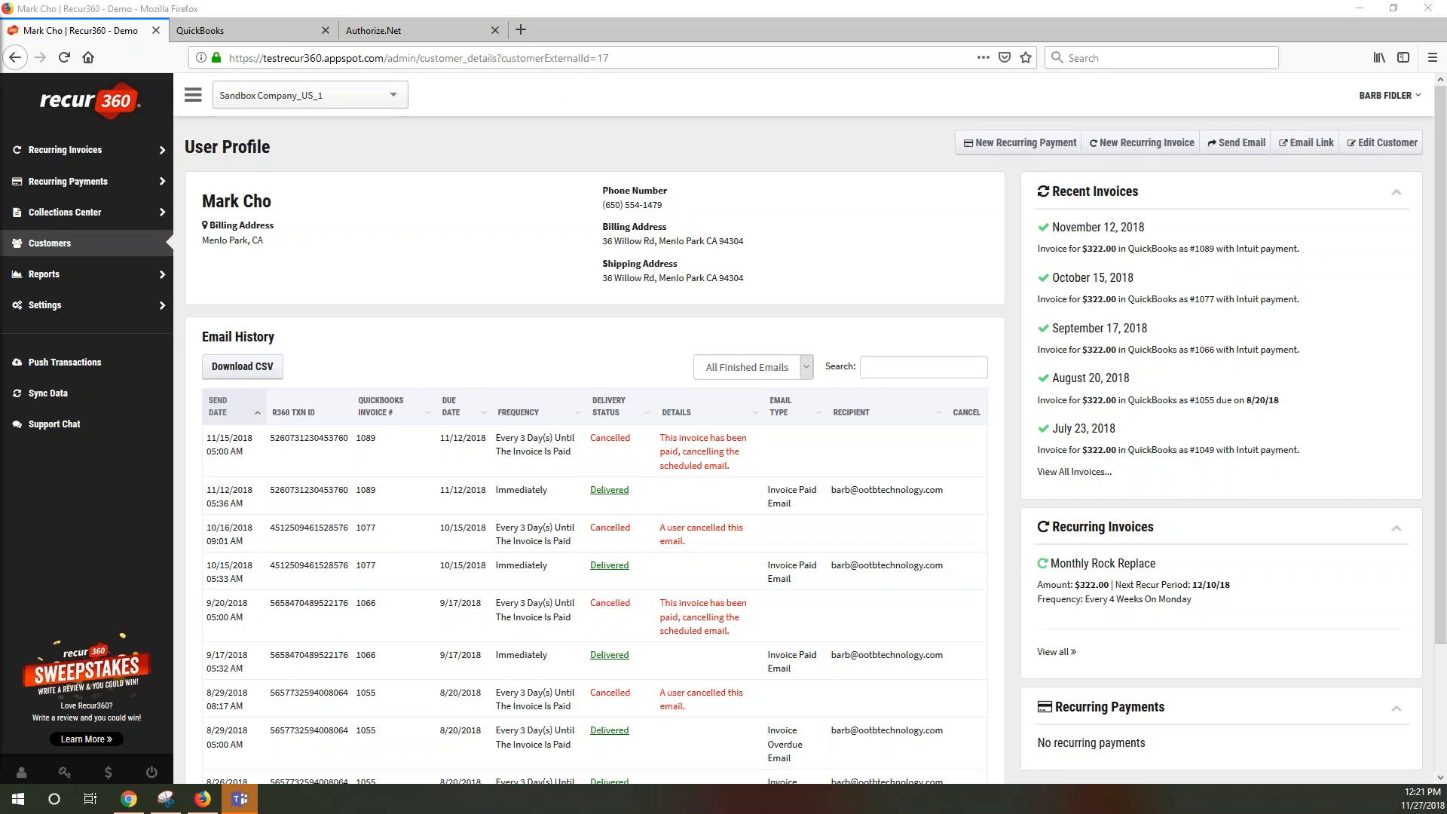
# In Outlook, download the email's pictures and follow its Enter Payment Details link
pyautogui.moveTo(0, 248); pyautogui.dragTo(510, 106)
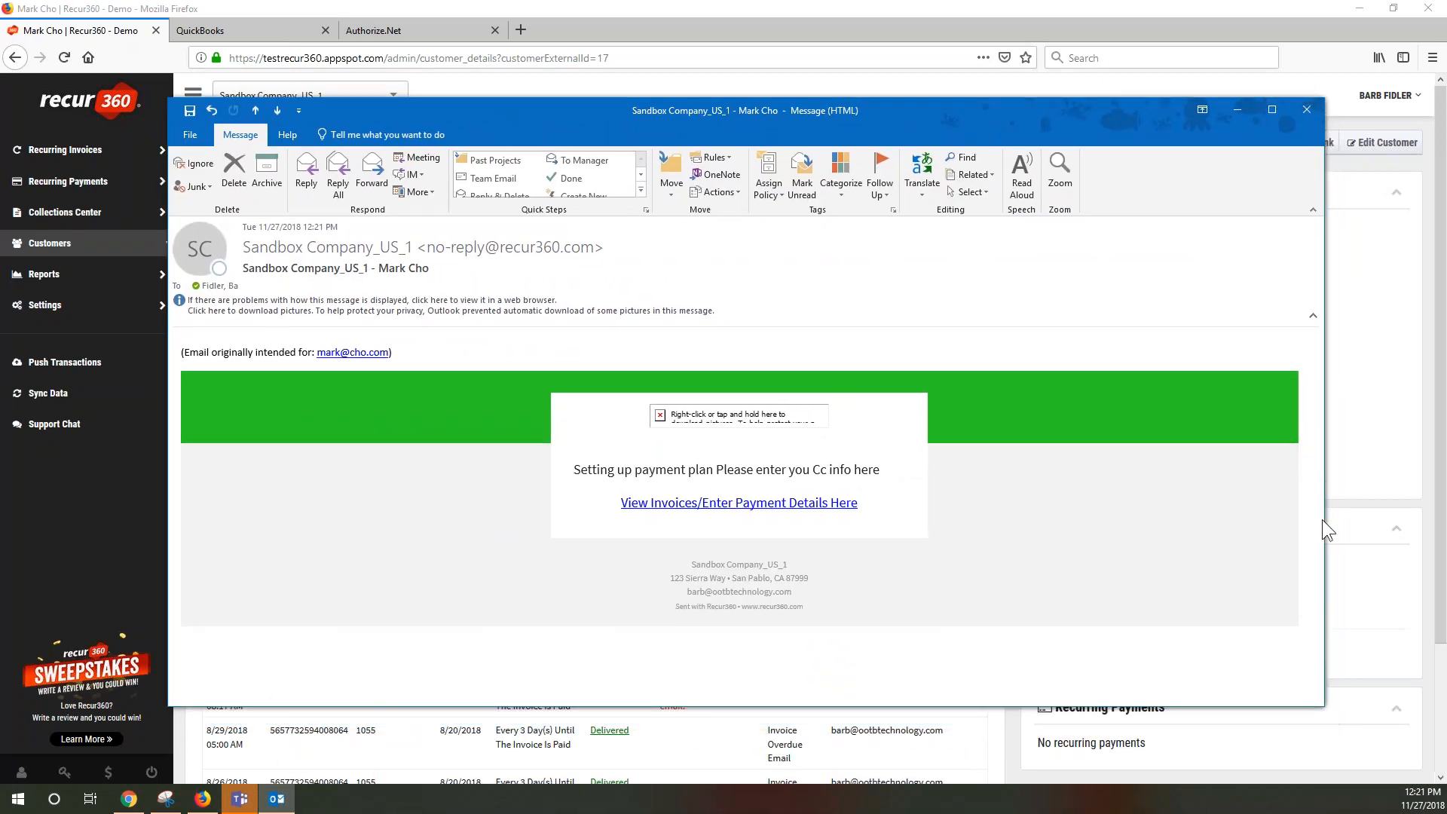
pyautogui.moveTo(1325, 519); pyautogui.dragTo(1018, 519)
pyautogui.click(435, 300)
pyautogui.click(473, 303)
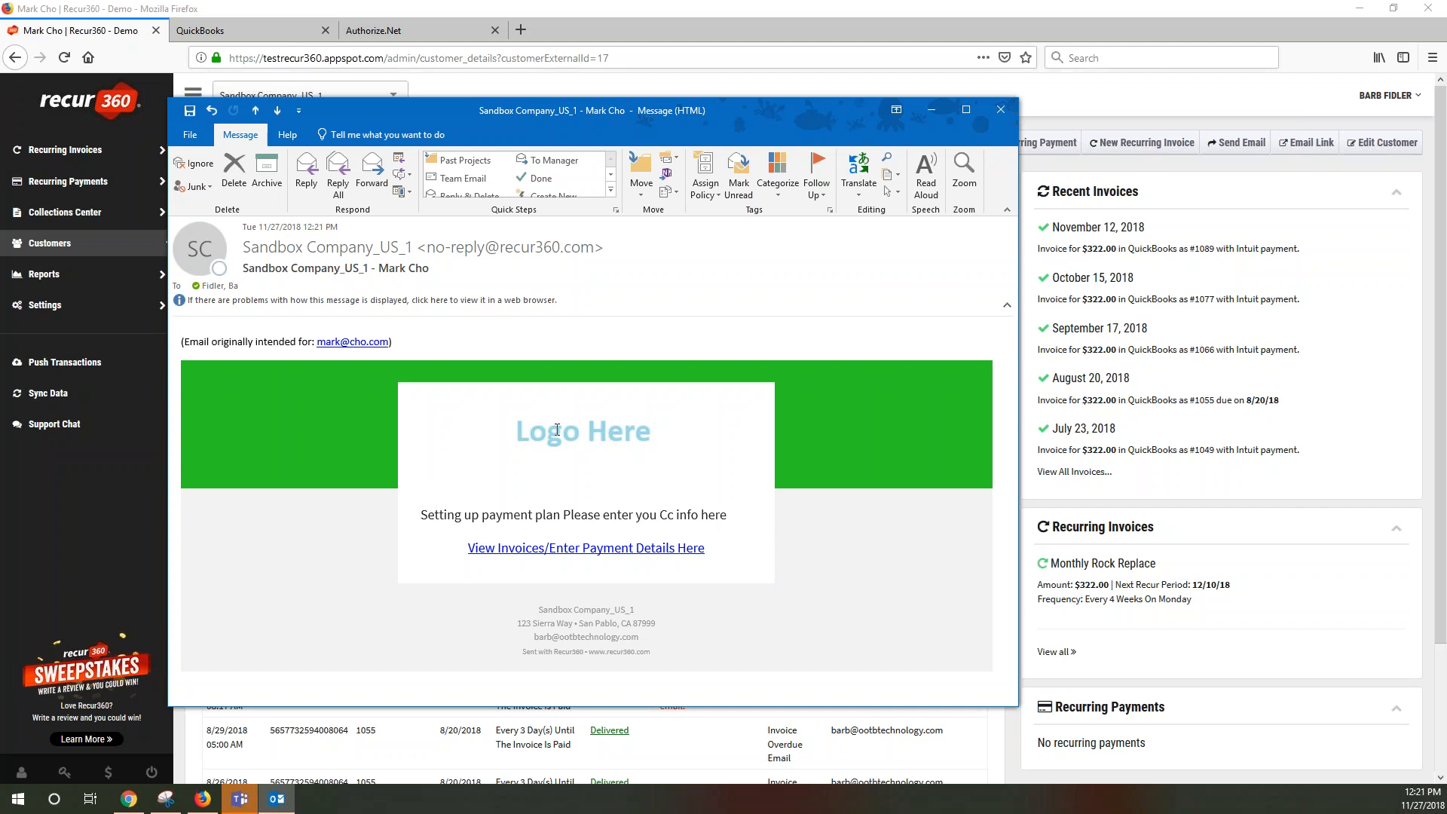
pyautogui.click(524, 431)
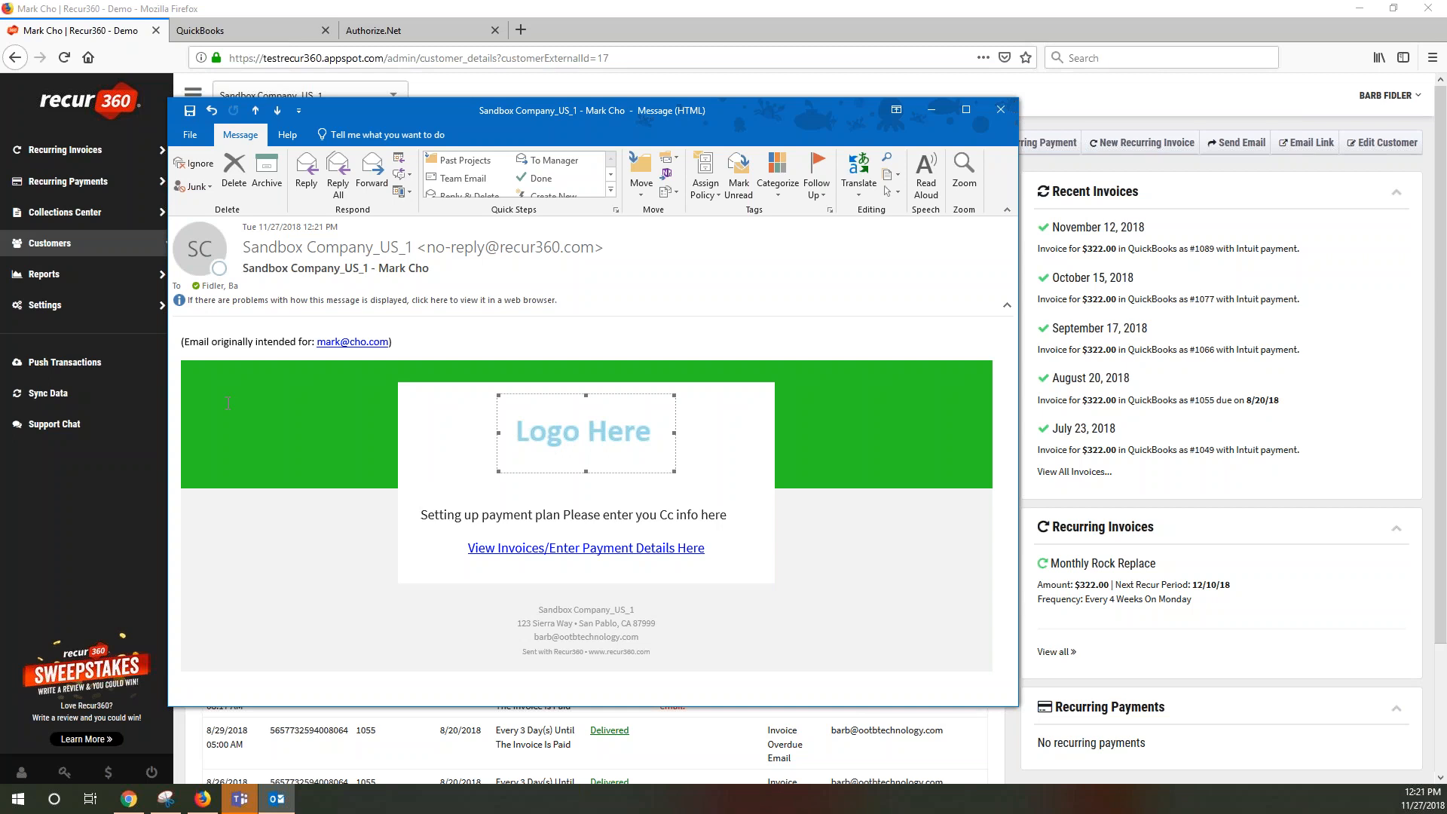
pyautogui.click(268, 546)
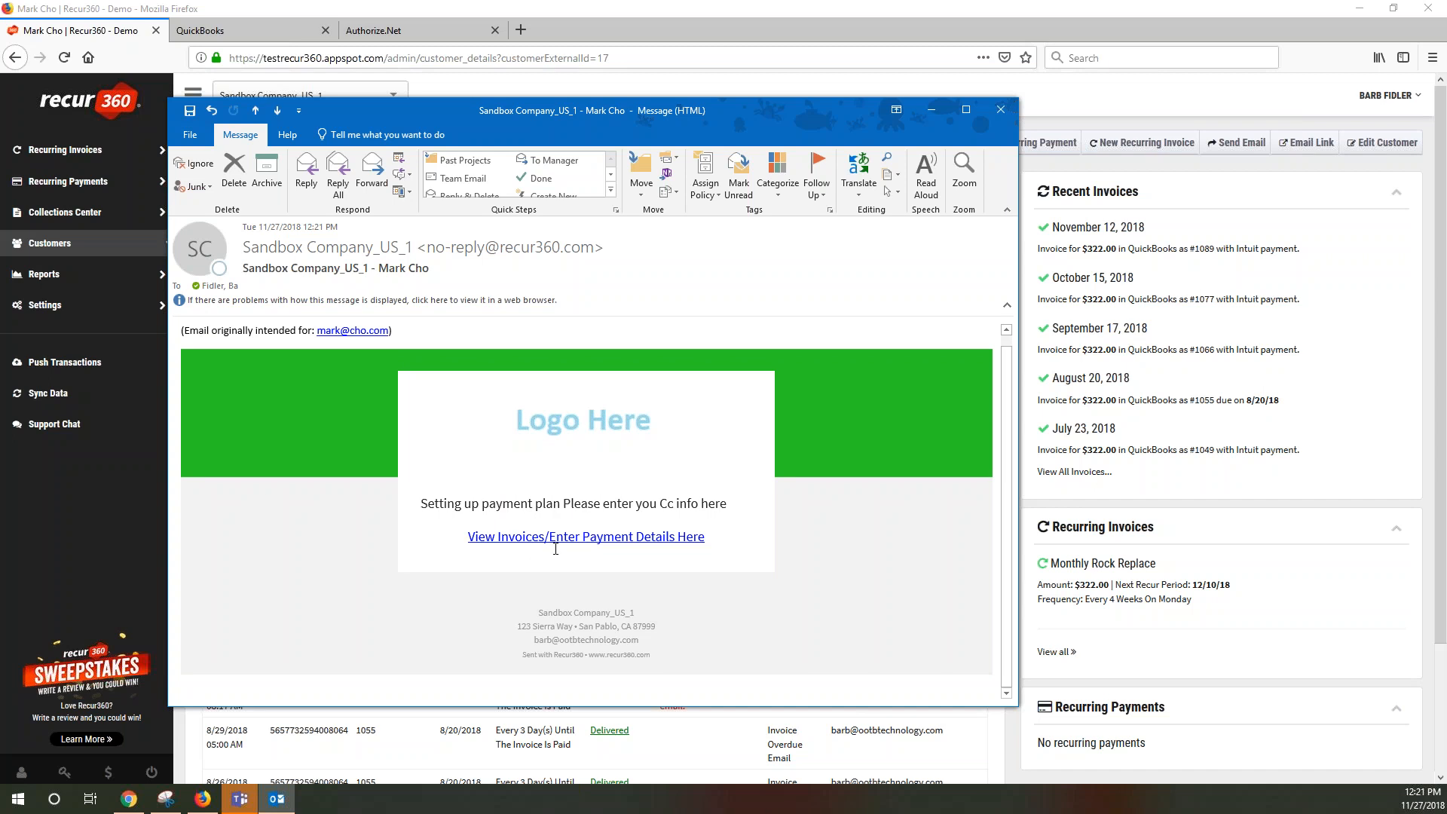
pyautogui.click(493, 536)
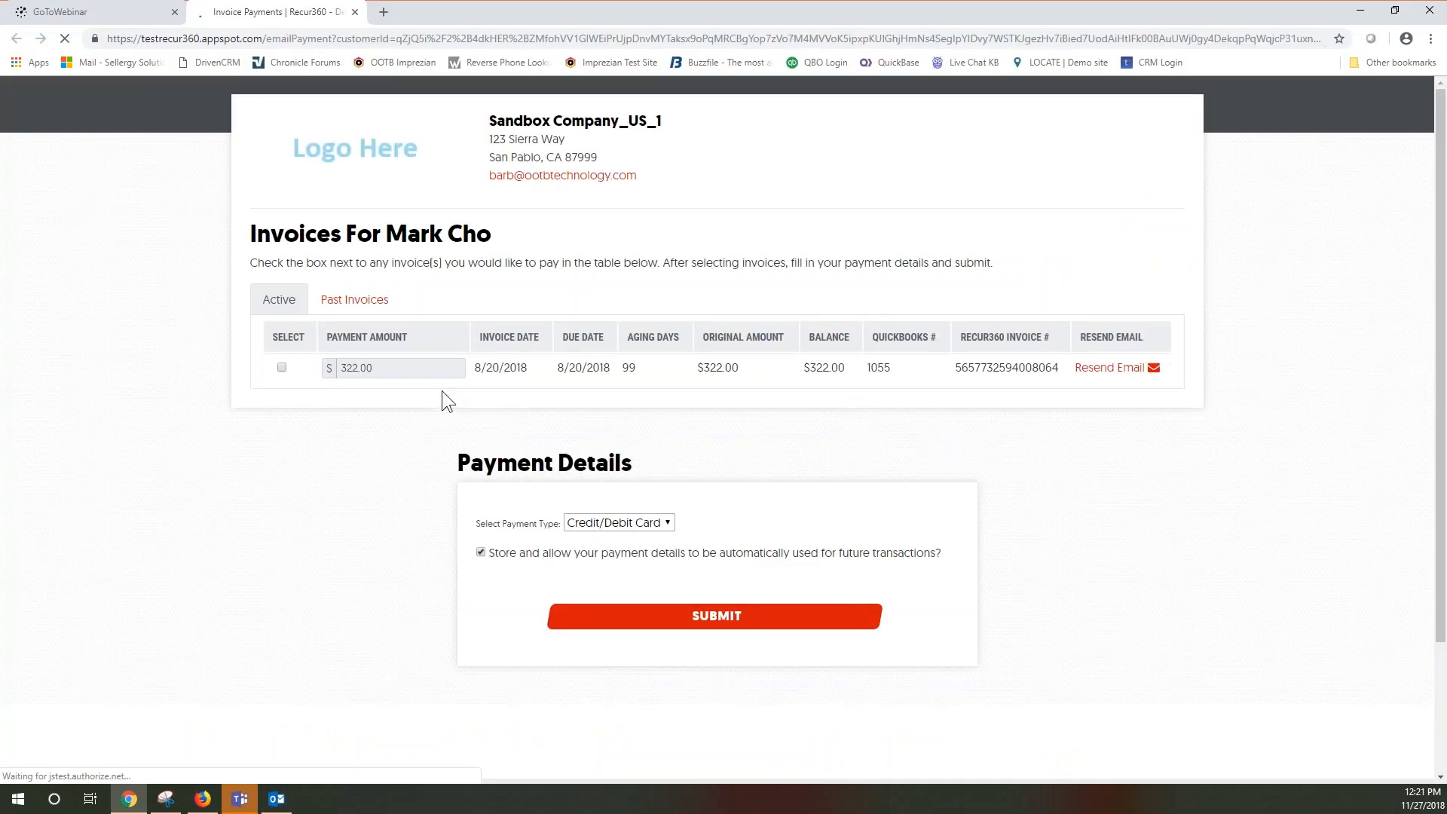
# Keep Credit/Debit Card as the payment type on the Invoice Payments page
pyautogui.moveTo(385, 234); pyautogui.dragTo(480, 235)
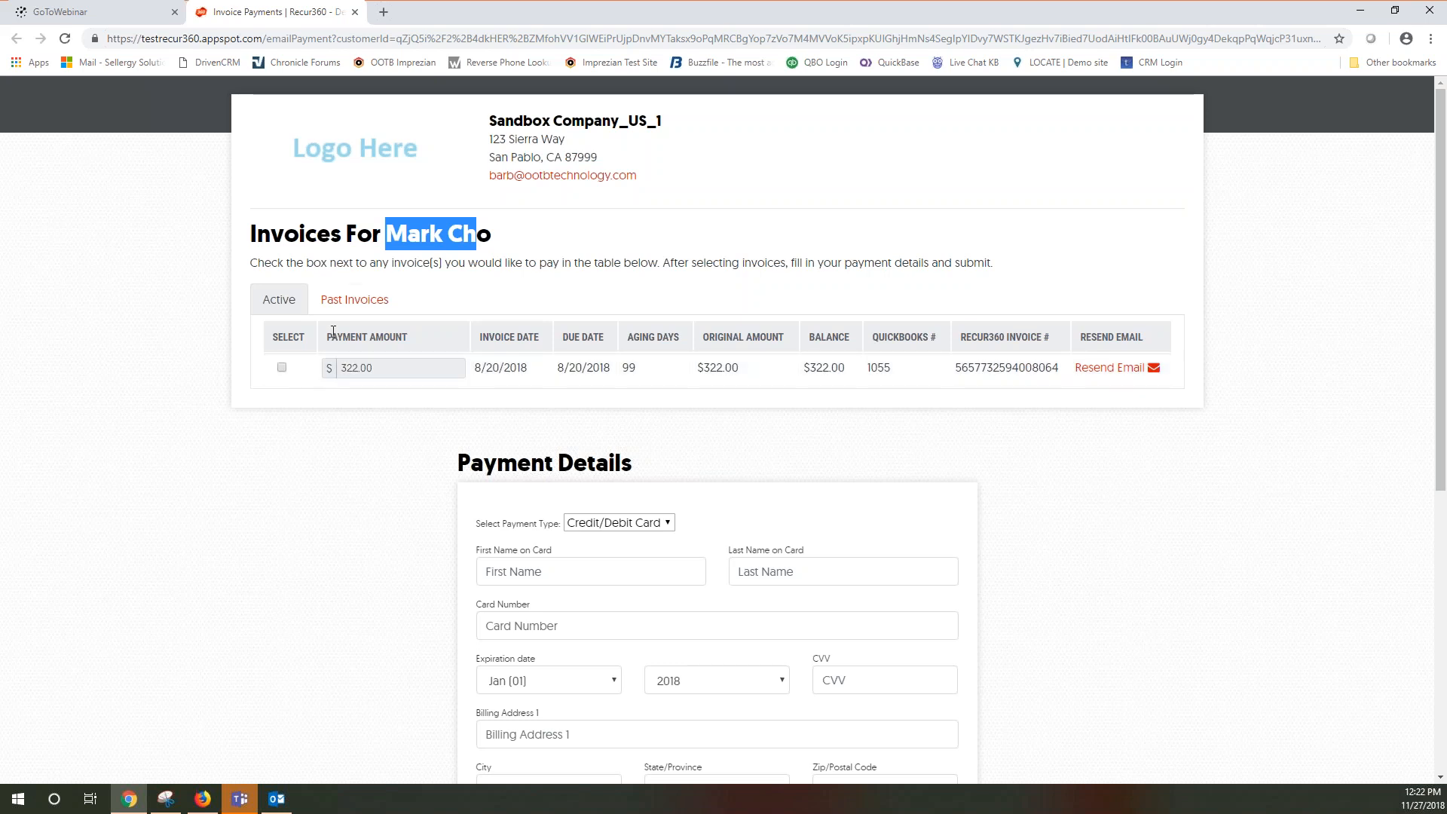
pyautogui.moveTo(460, 461); pyautogui.dragTo(642, 464)
pyautogui.click(570, 454)
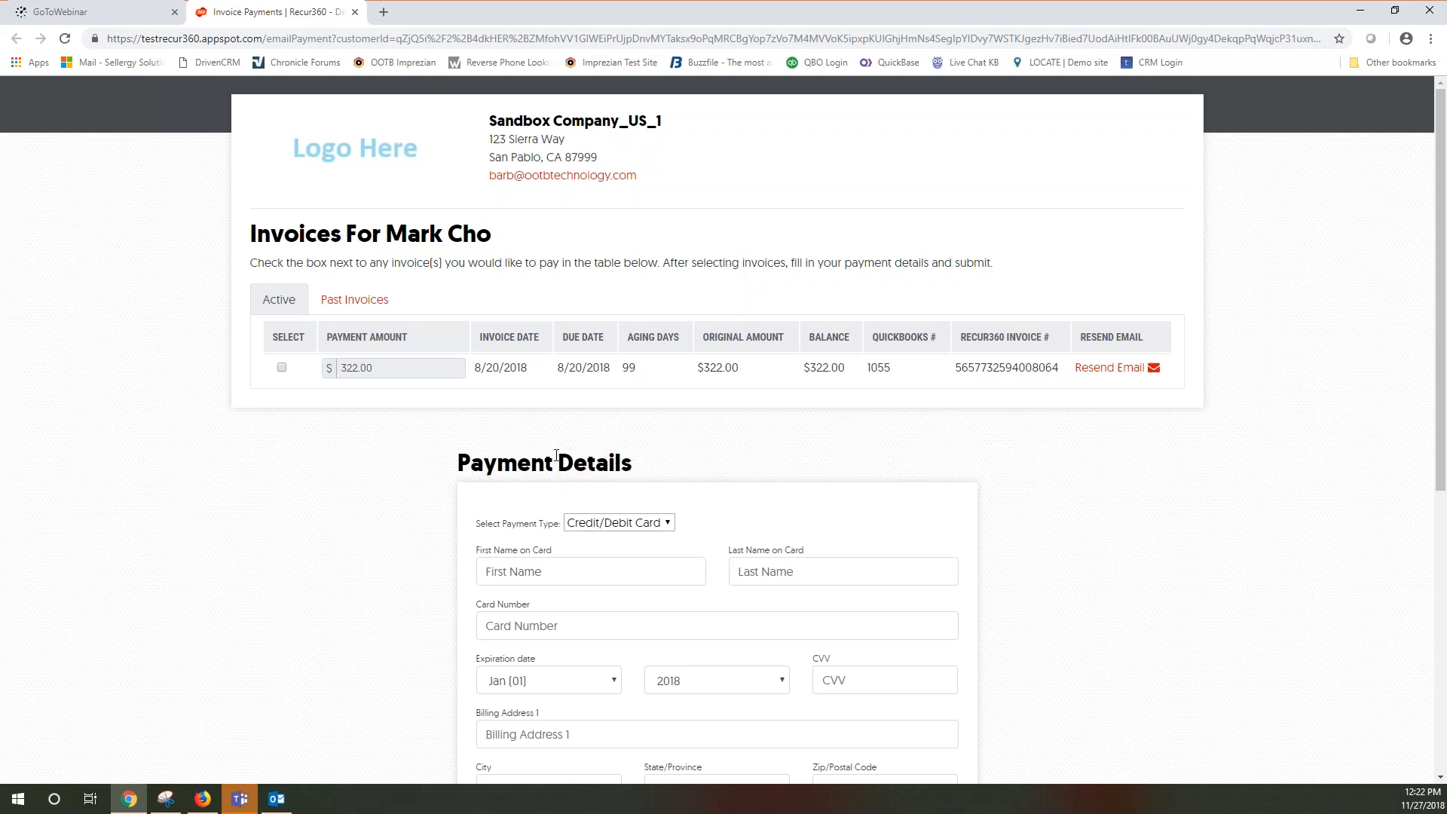
pyautogui.click(593, 522)
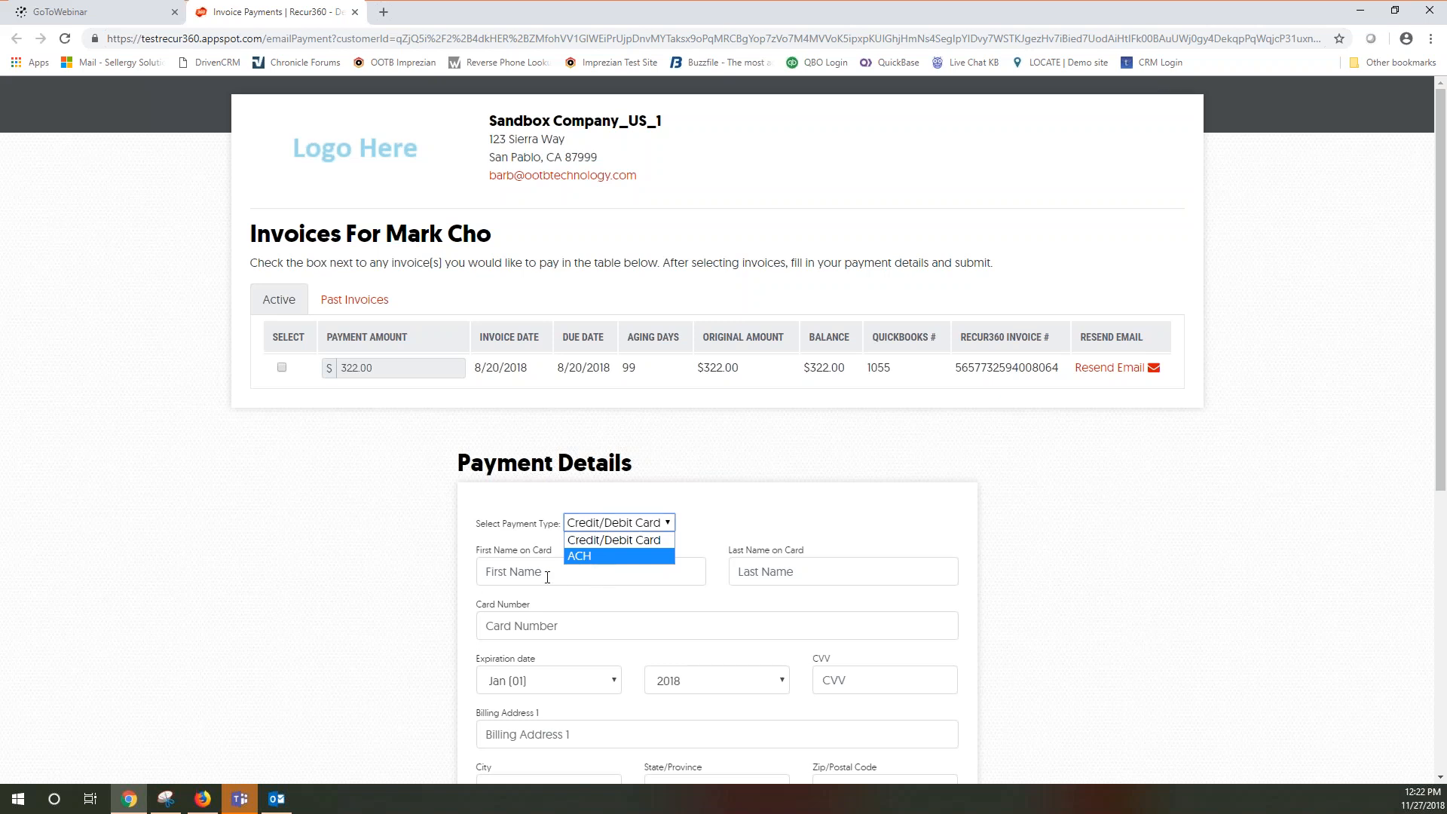
pyautogui.click(615, 581)
# Enter the cardholder's first and last name, card number, March 2020 expiry and security code
pyautogui.write('Mark')
pyautogui.press('Tab')
pyautogui.write('Cho')
pyautogui.press('Tab')
pyautogui.write('4111111')
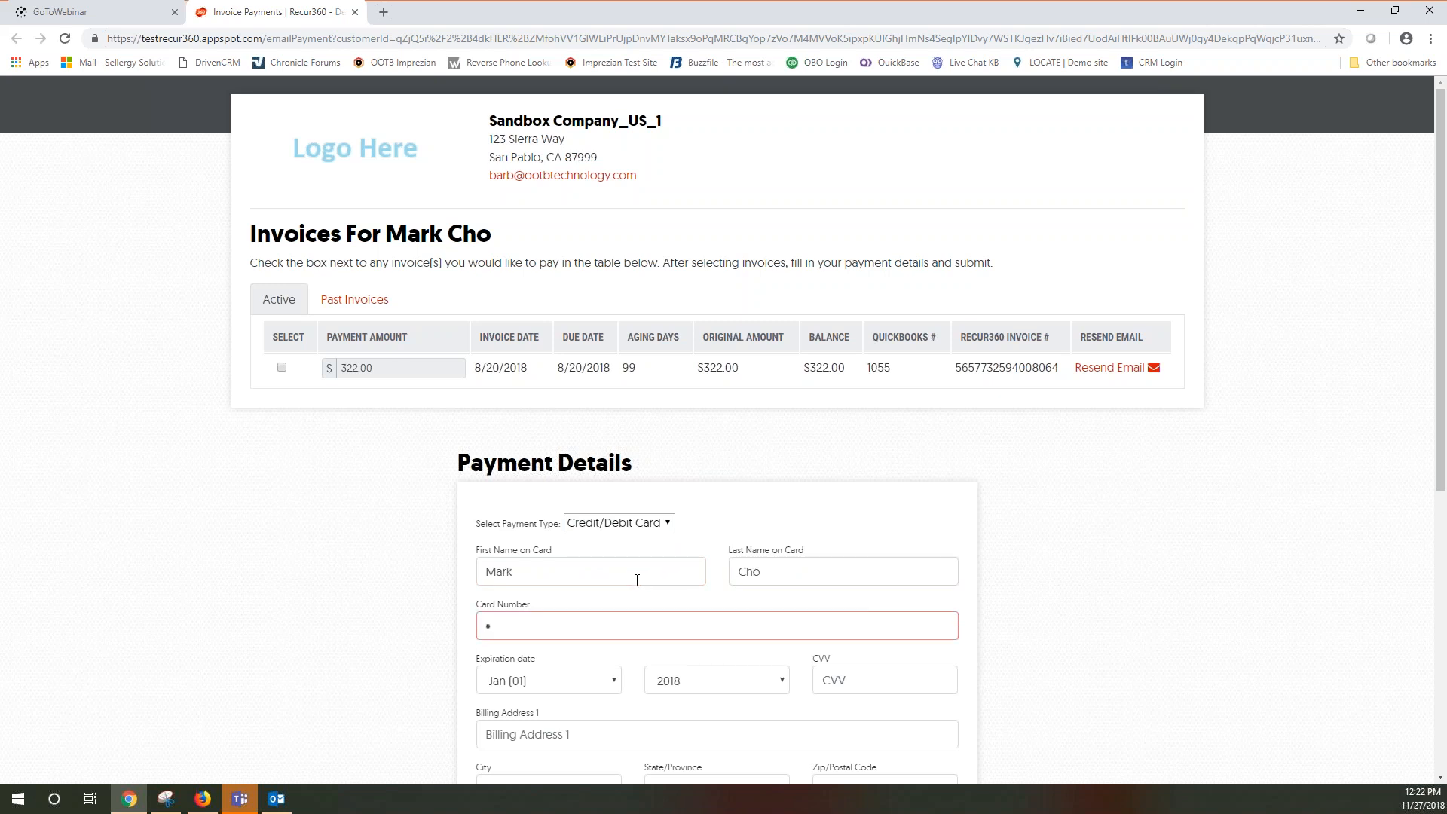
pyautogui.write('111111111')
pyautogui.click(542, 676)
pyautogui.click(554, 521)
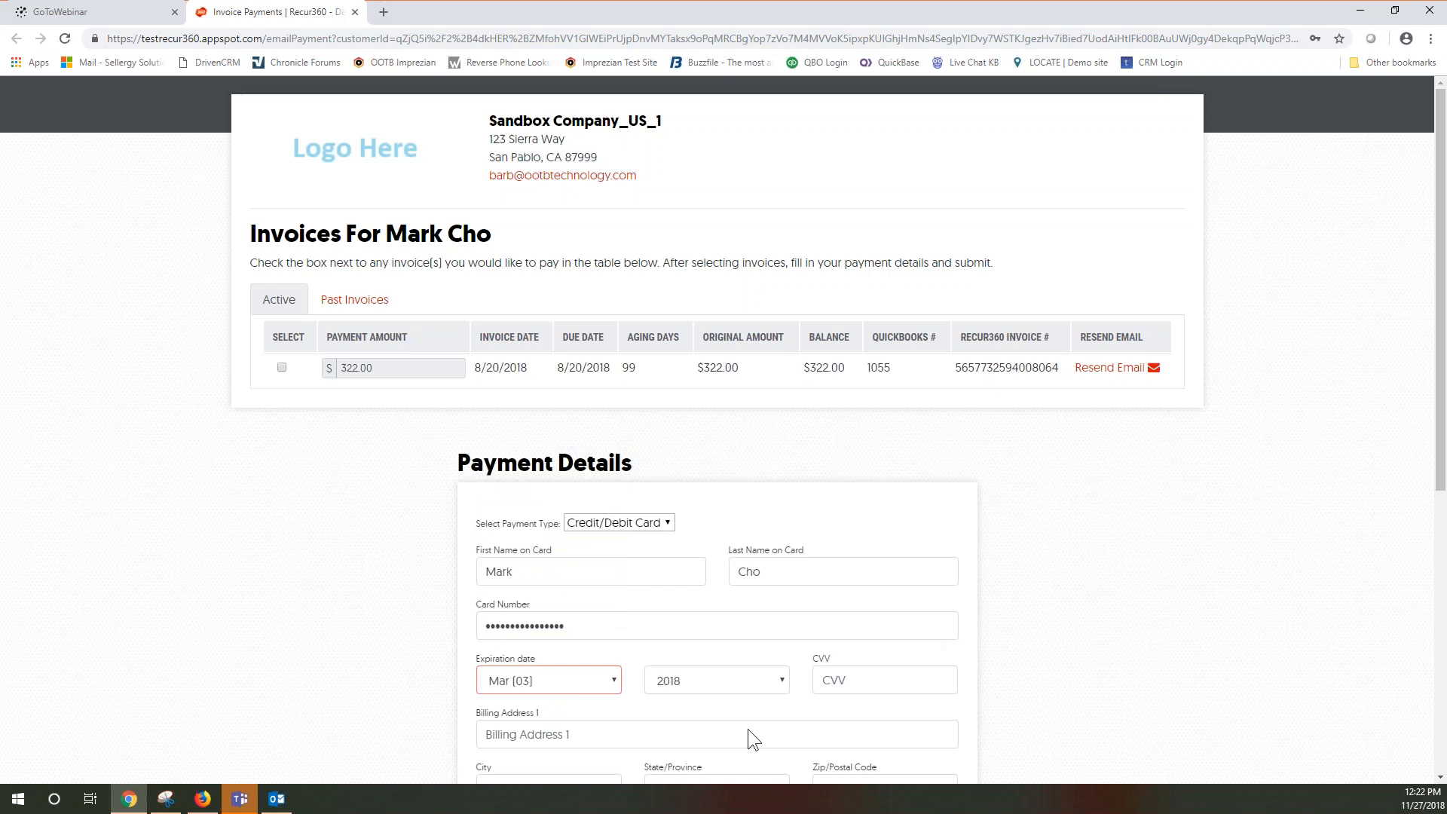
pyautogui.click(719, 681)
pyautogui.click(684, 392)
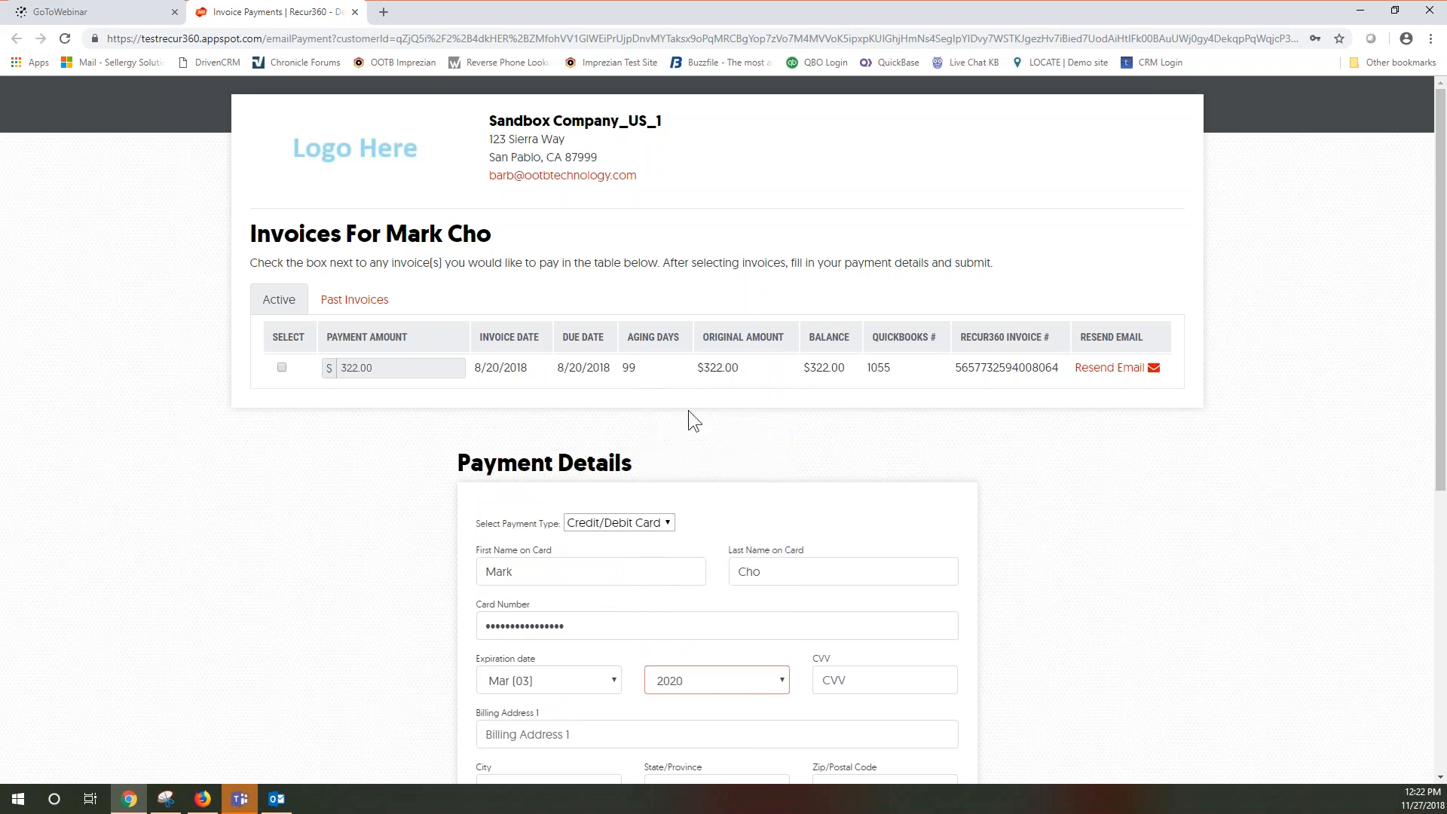
pyautogui.click(855, 680)
pyautogui.write('123')
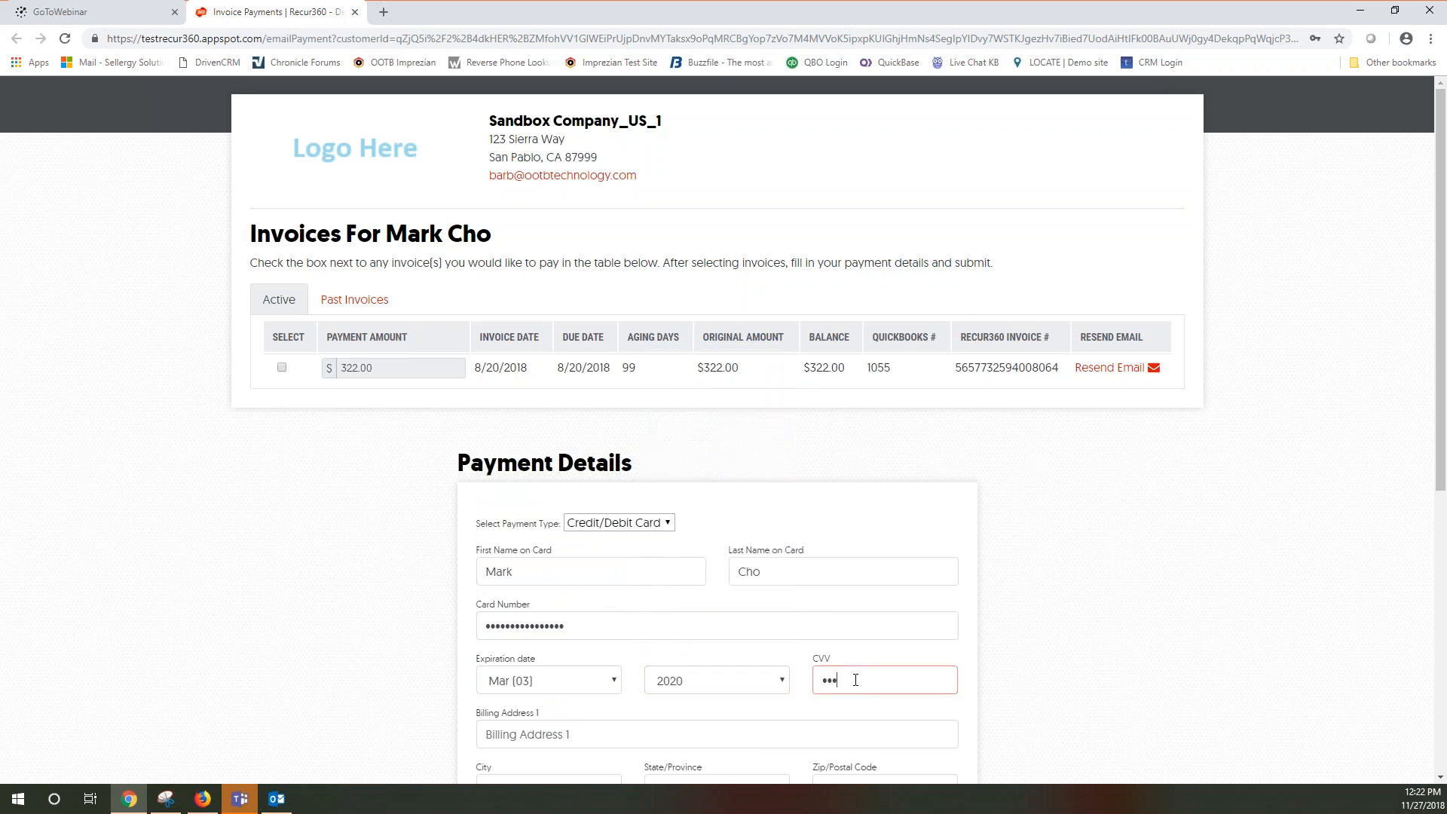
# Autofill the saved billing address, pass reCAPTCHA, submit, and confirm storing the card
pyautogui.scroll(-4, 607, 422)
pyautogui.click(607, 426)
pyautogui.click(575, 340)
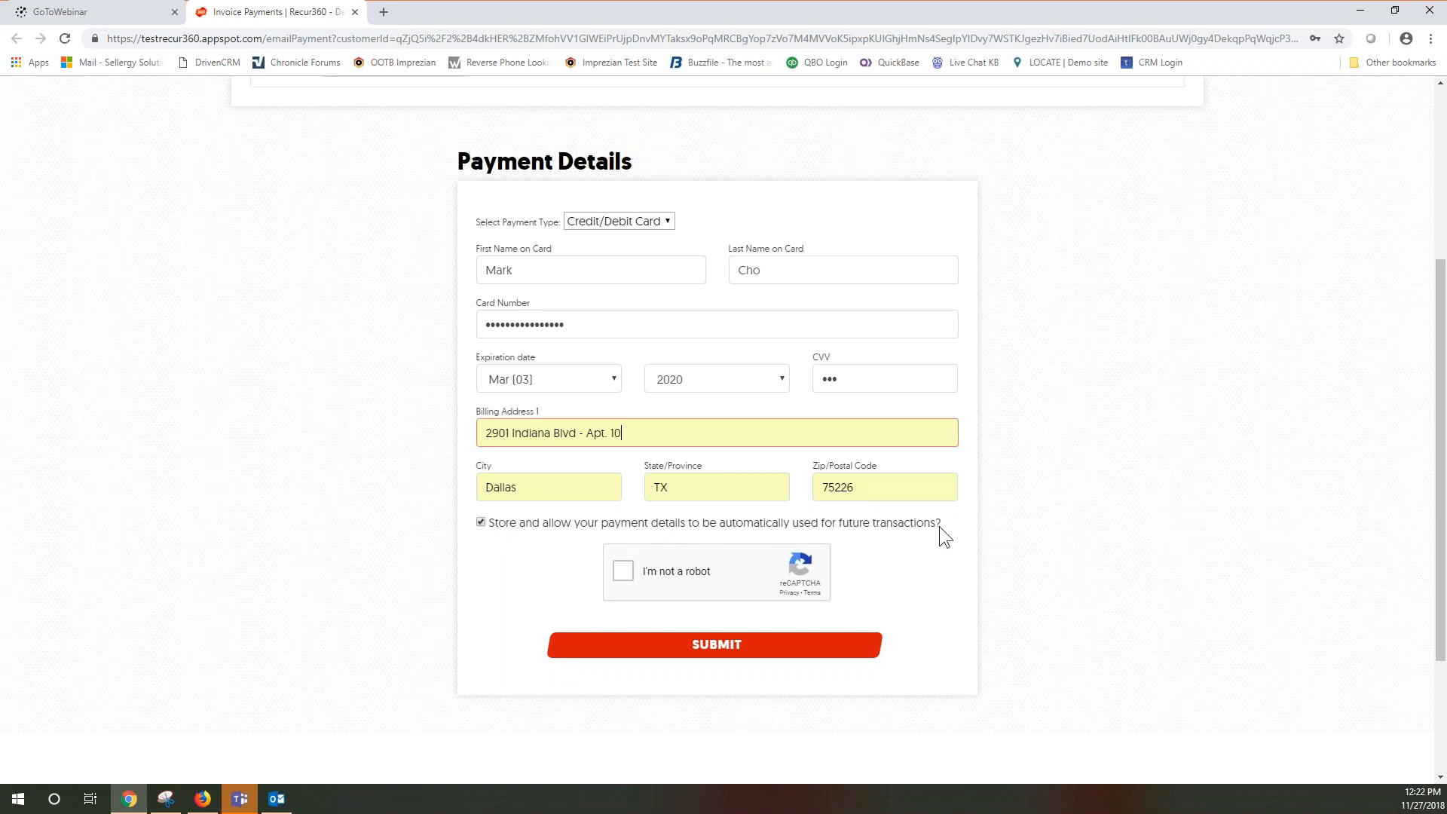
pyautogui.click(624, 571)
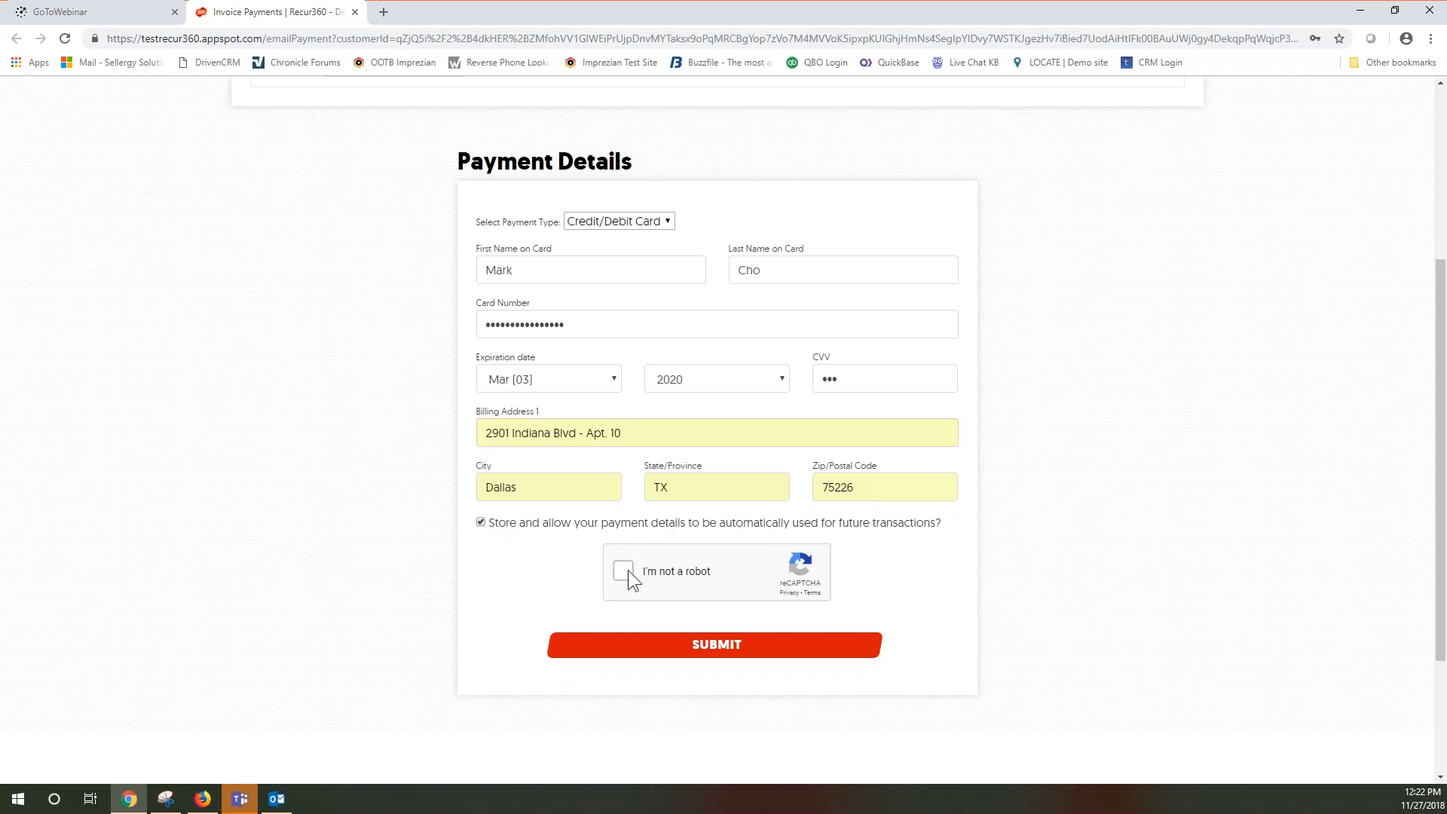
pyautogui.click(633, 652)
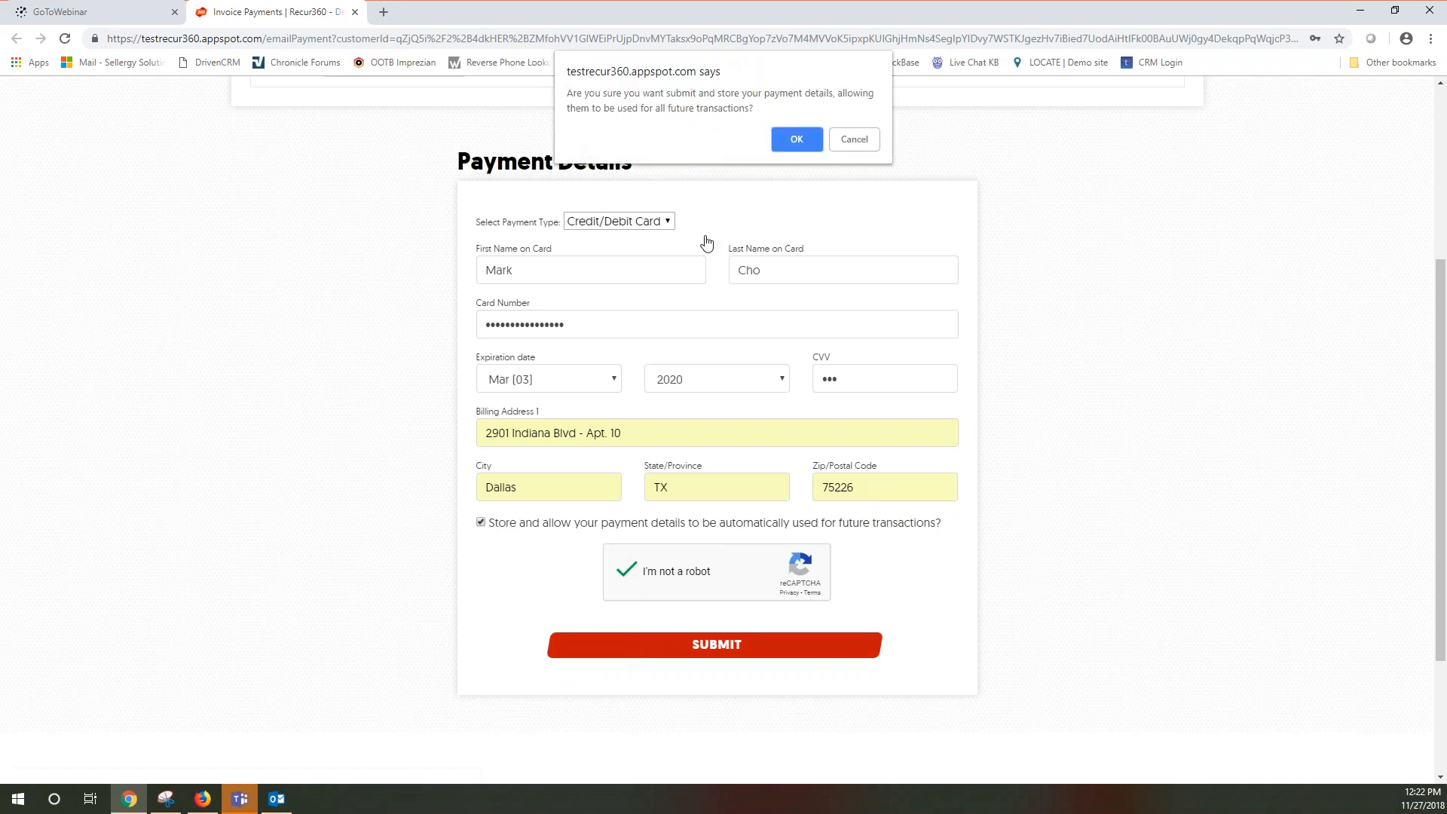
pyautogui.click(793, 142)
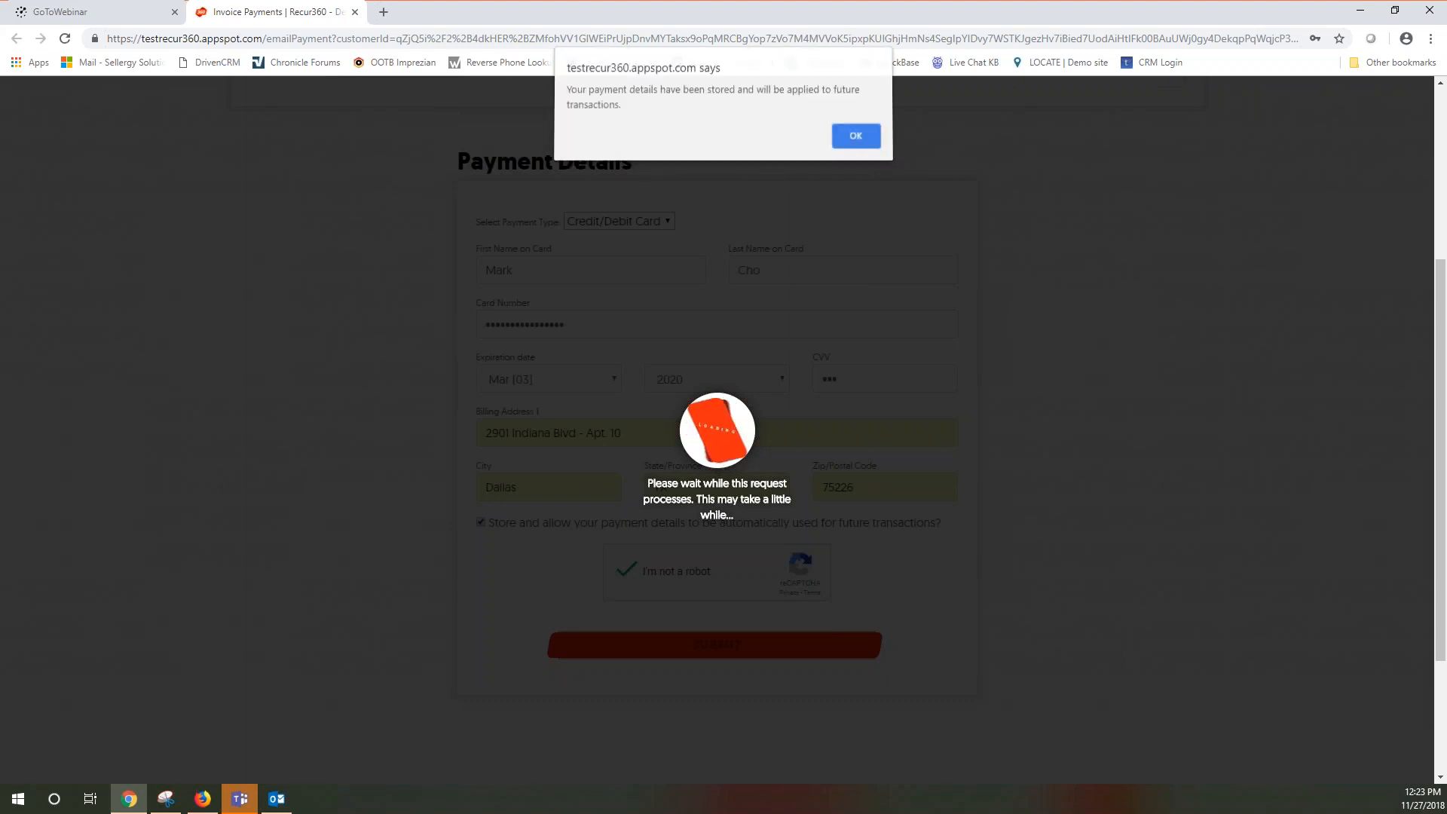
pyautogui.click(865, 144)
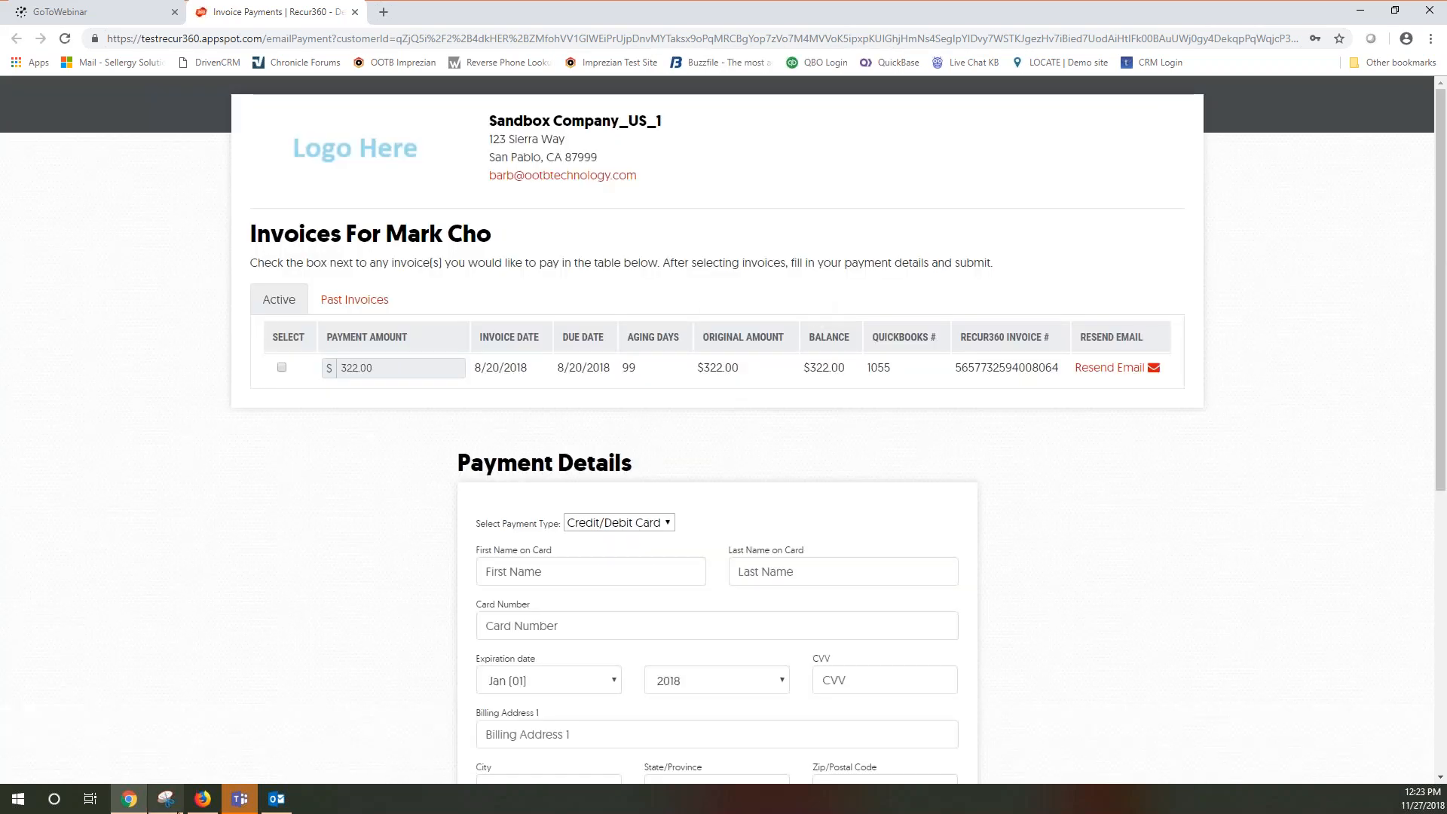
# Show the customer's Edit Customer page with the new Visa card added 11/27/2018, then the notification email
pyautogui.click(202, 799)
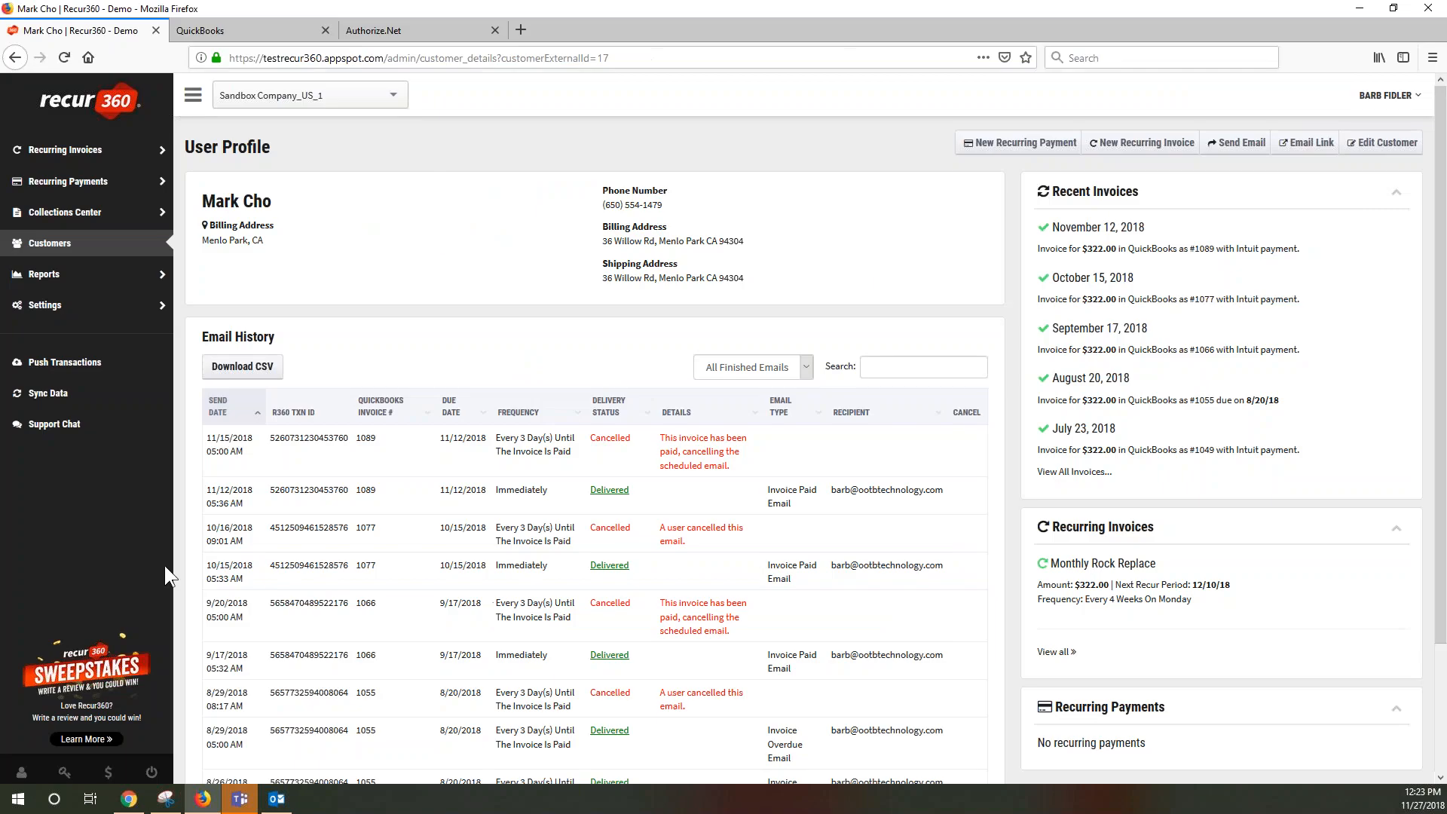
pyautogui.click(69, 256)
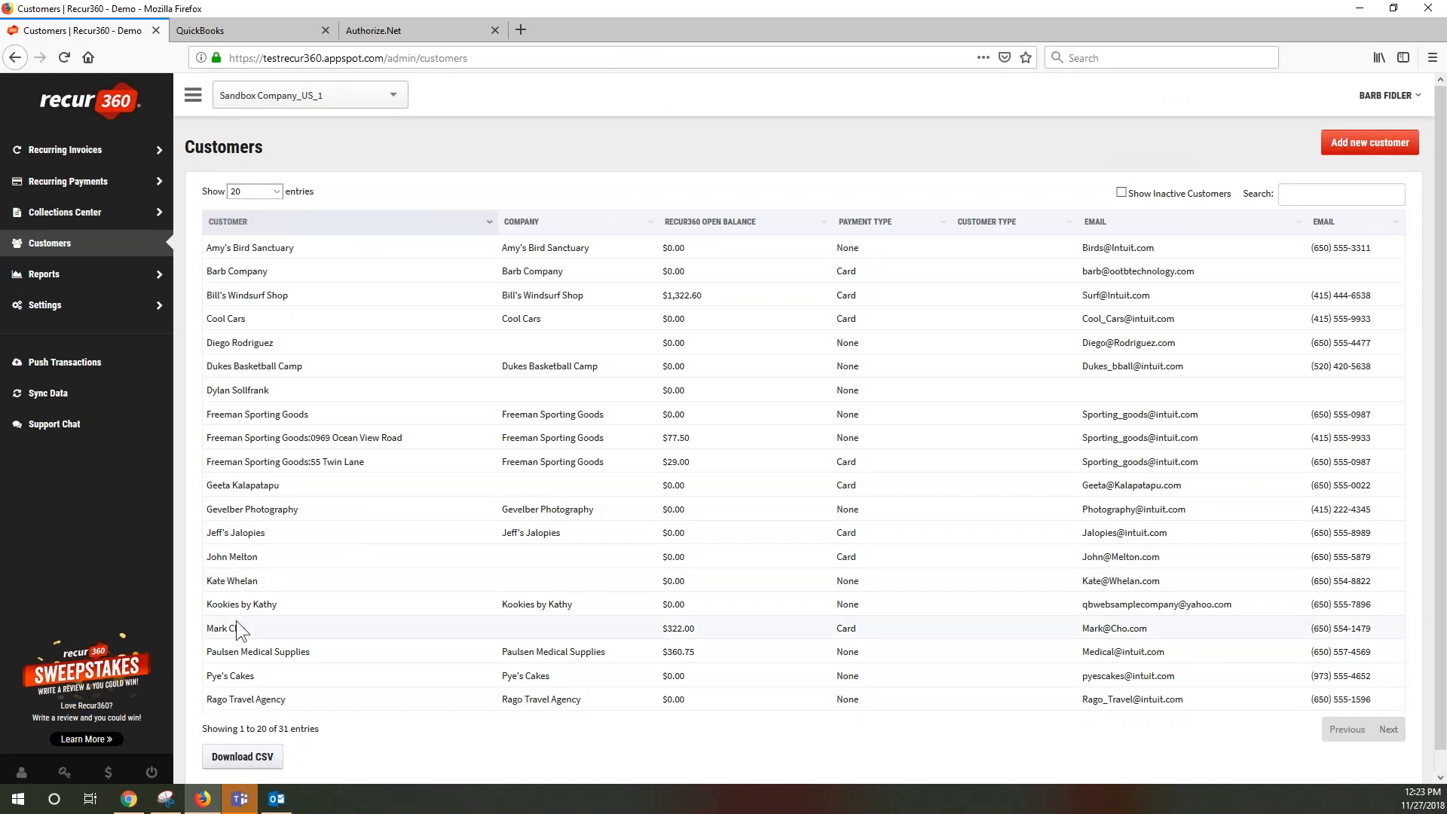
pyautogui.click(237, 625)
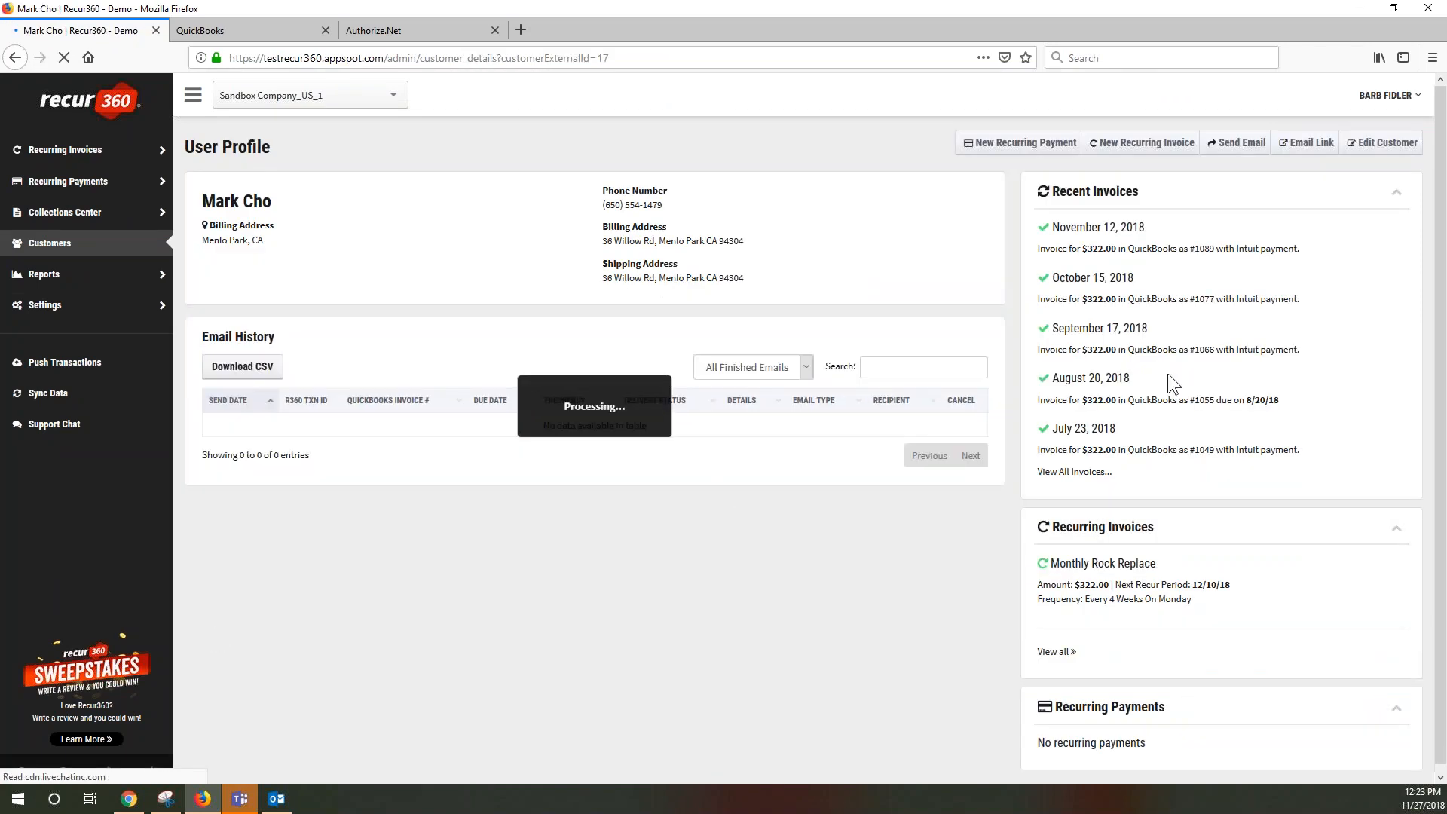
pyautogui.click(1375, 147)
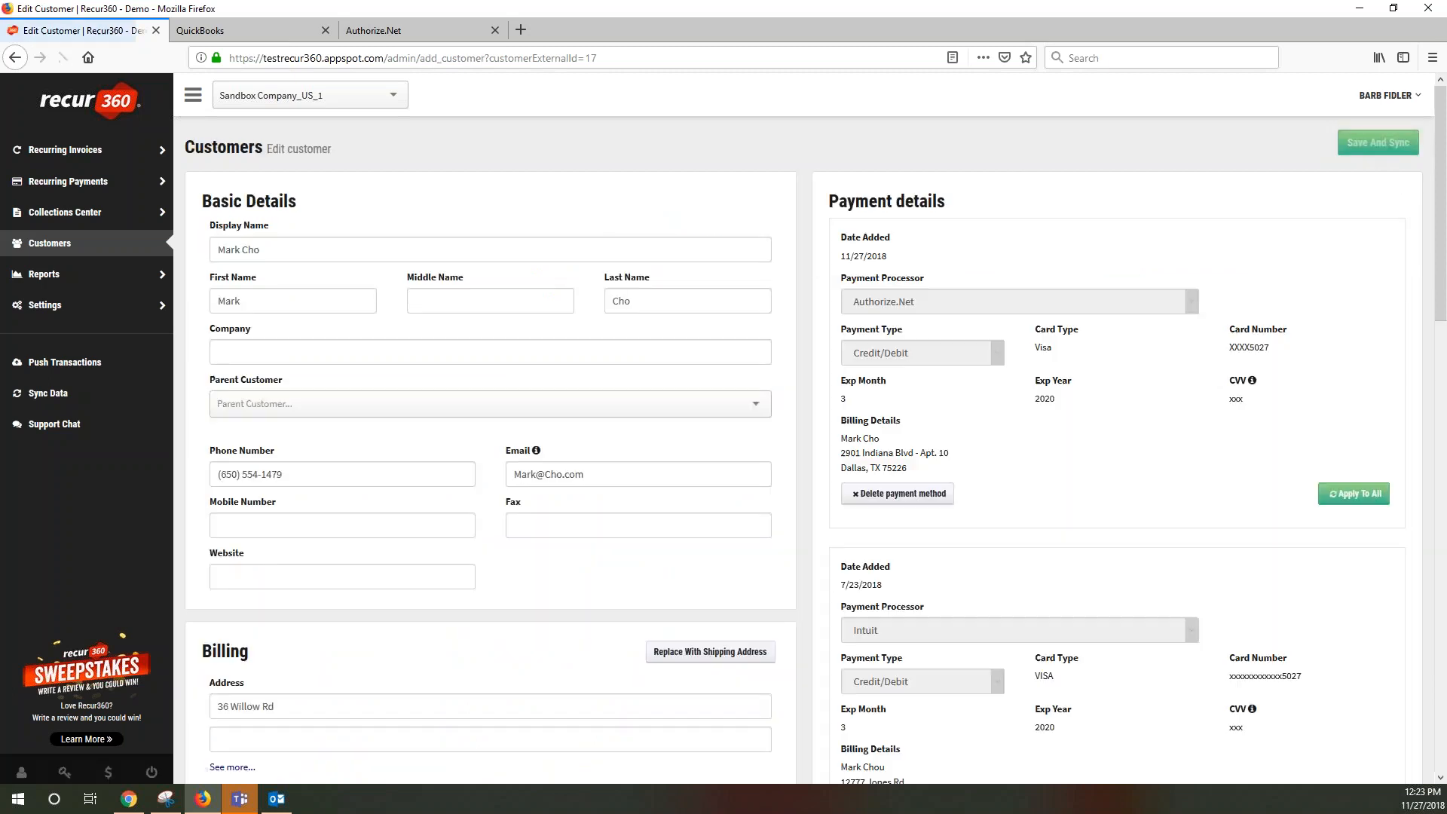
pyautogui.moveTo(840, 256); pyautogui.dragTo(906, 258)
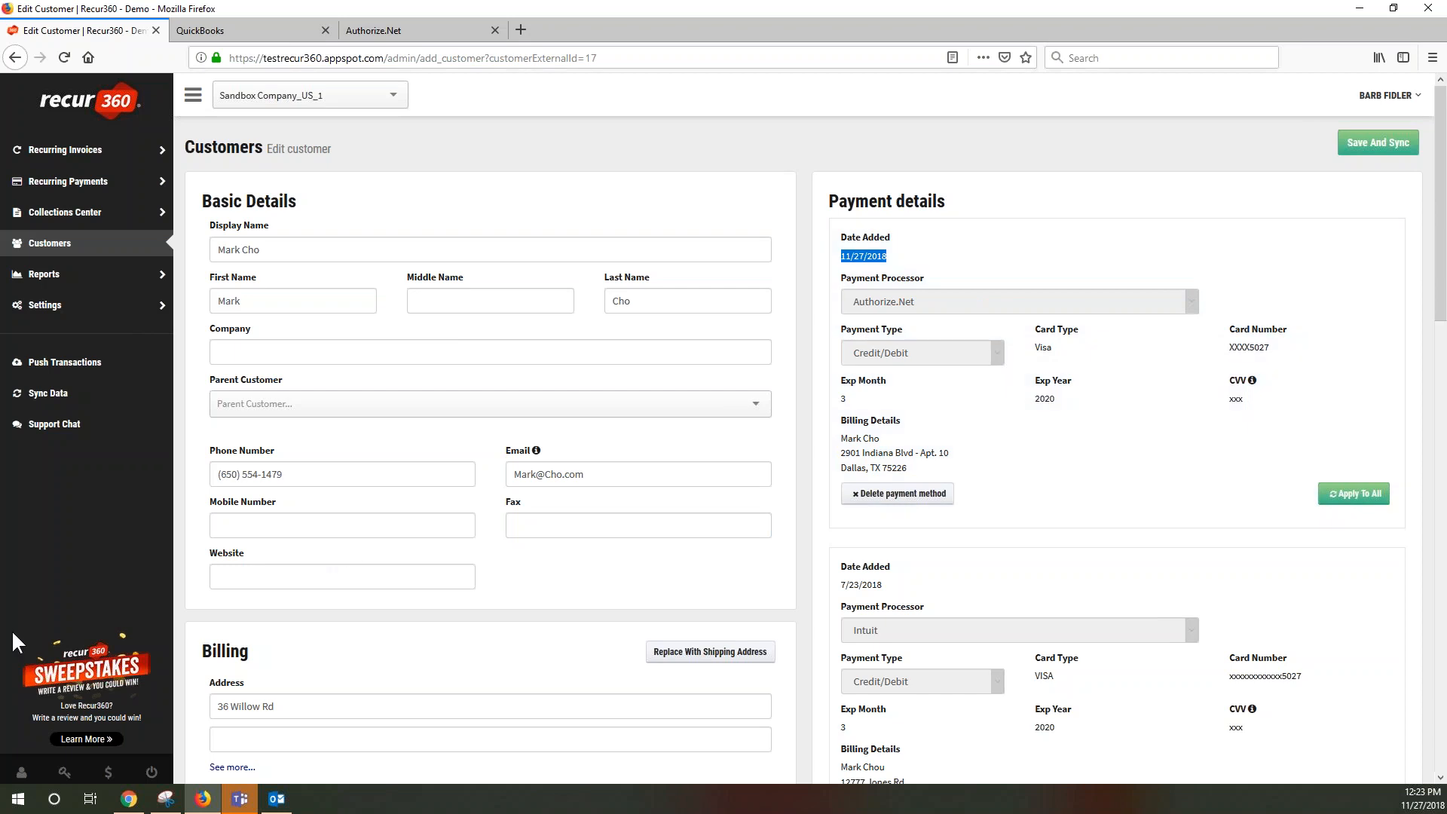
pyautogui.click(276, 799)
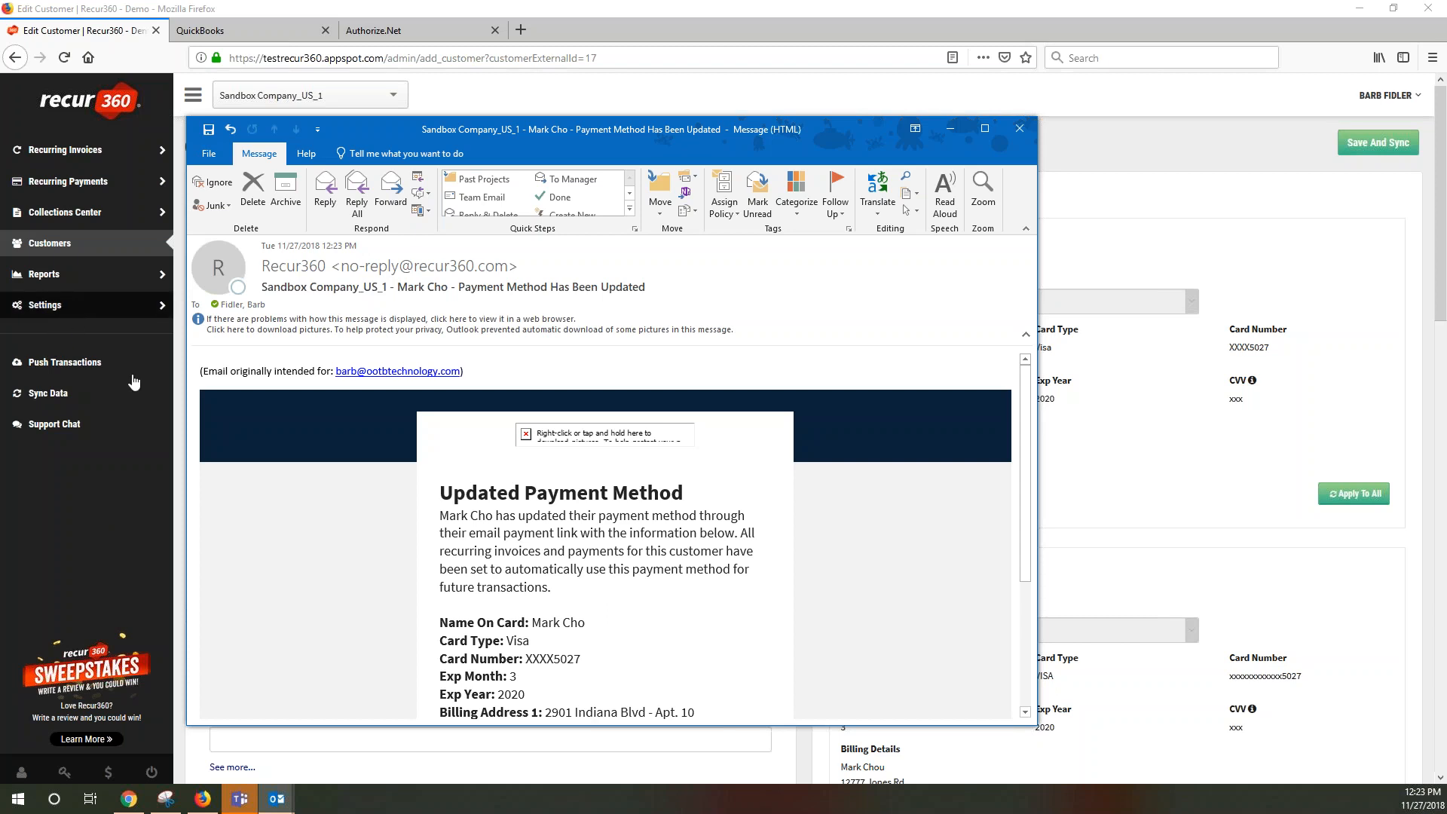
# Read through the Updated Payment Method email, then close it to return to the Edit Customer page
pyautogui.scroll(-3, 355, 580)
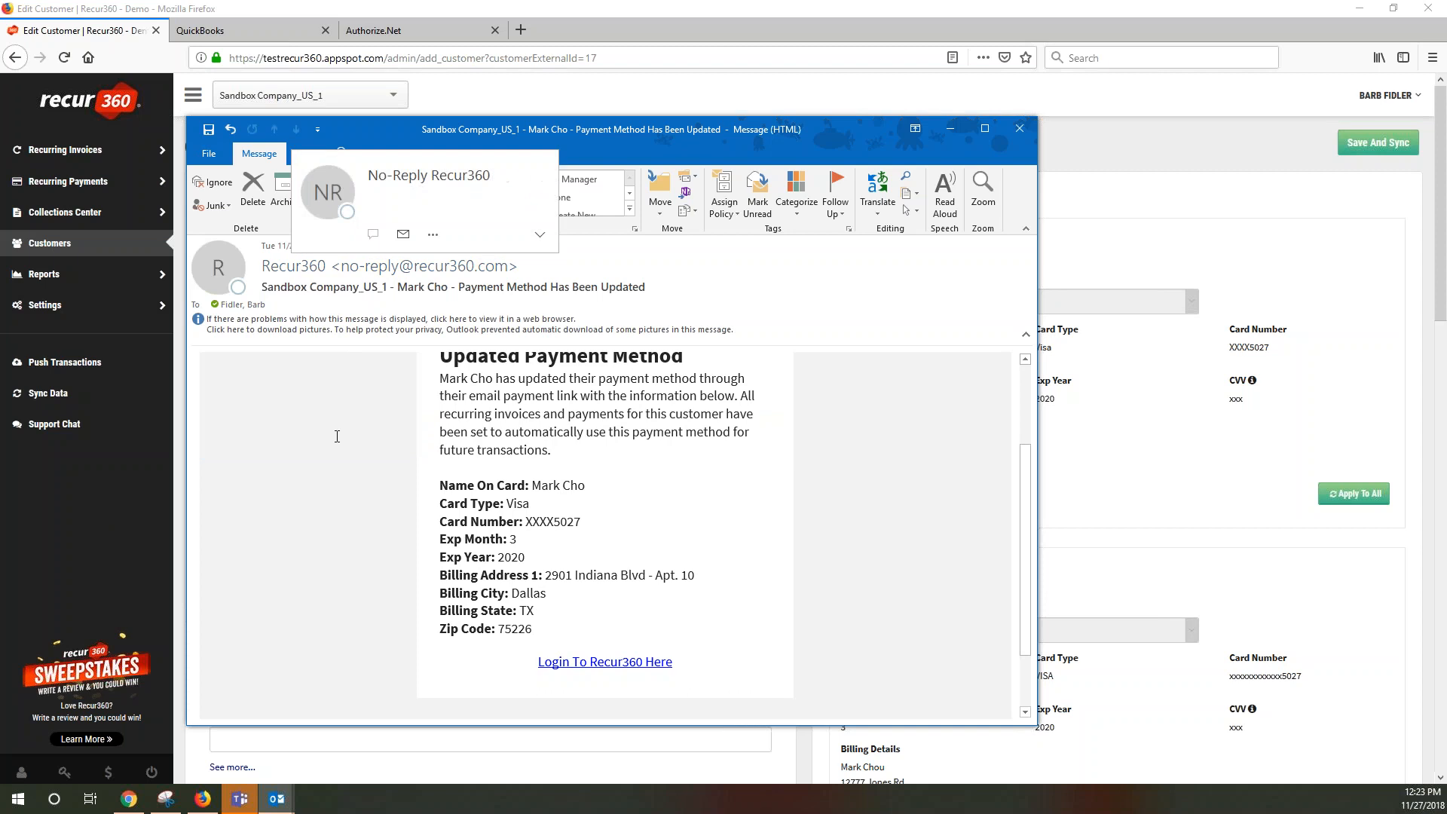
pyautogui.scroll(2, 528, 461)
pyautogui.moveTo(441, 428); pyautogui.dragTo(685, 431)
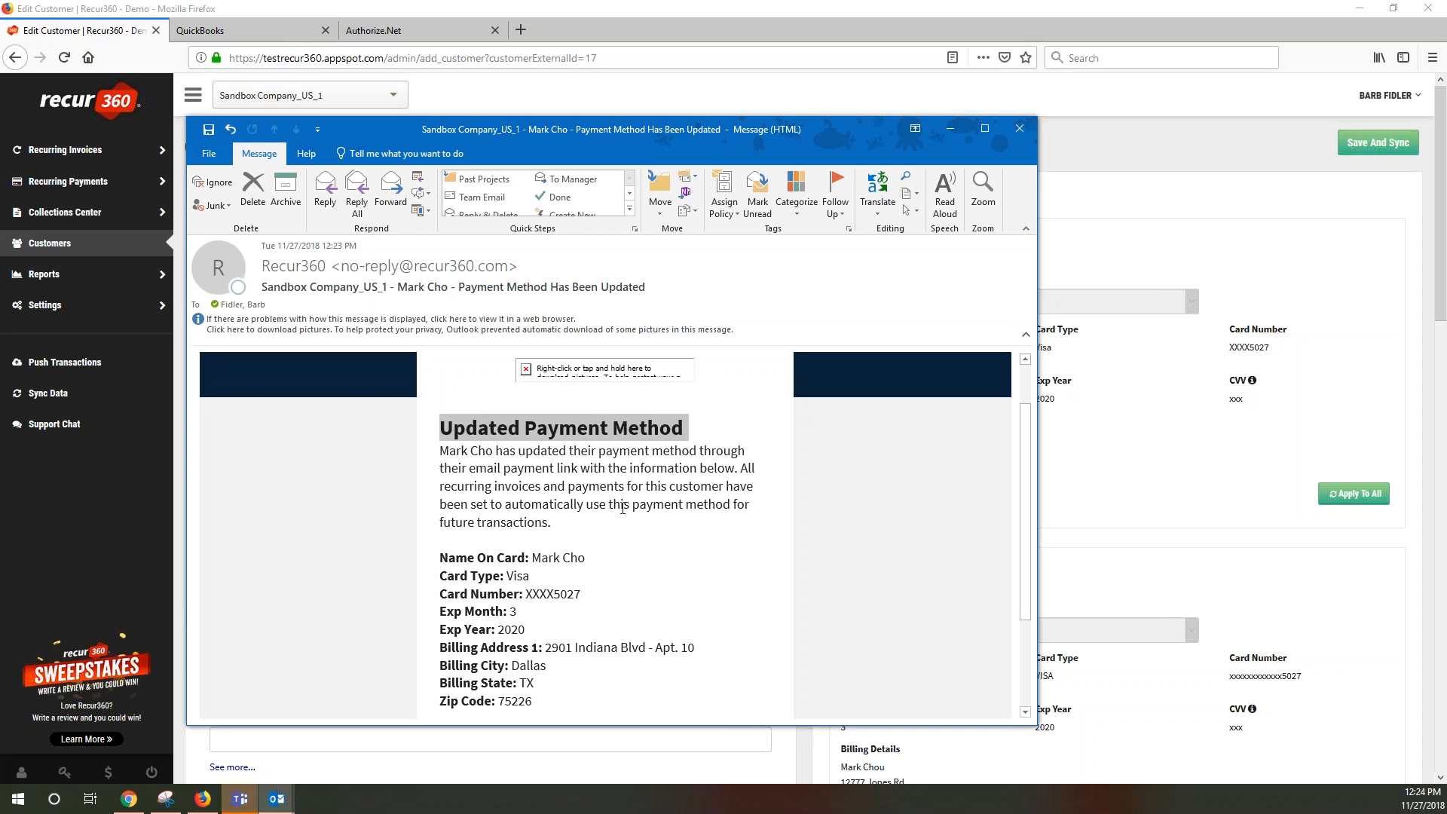
pyautogui.click(1020, 128)
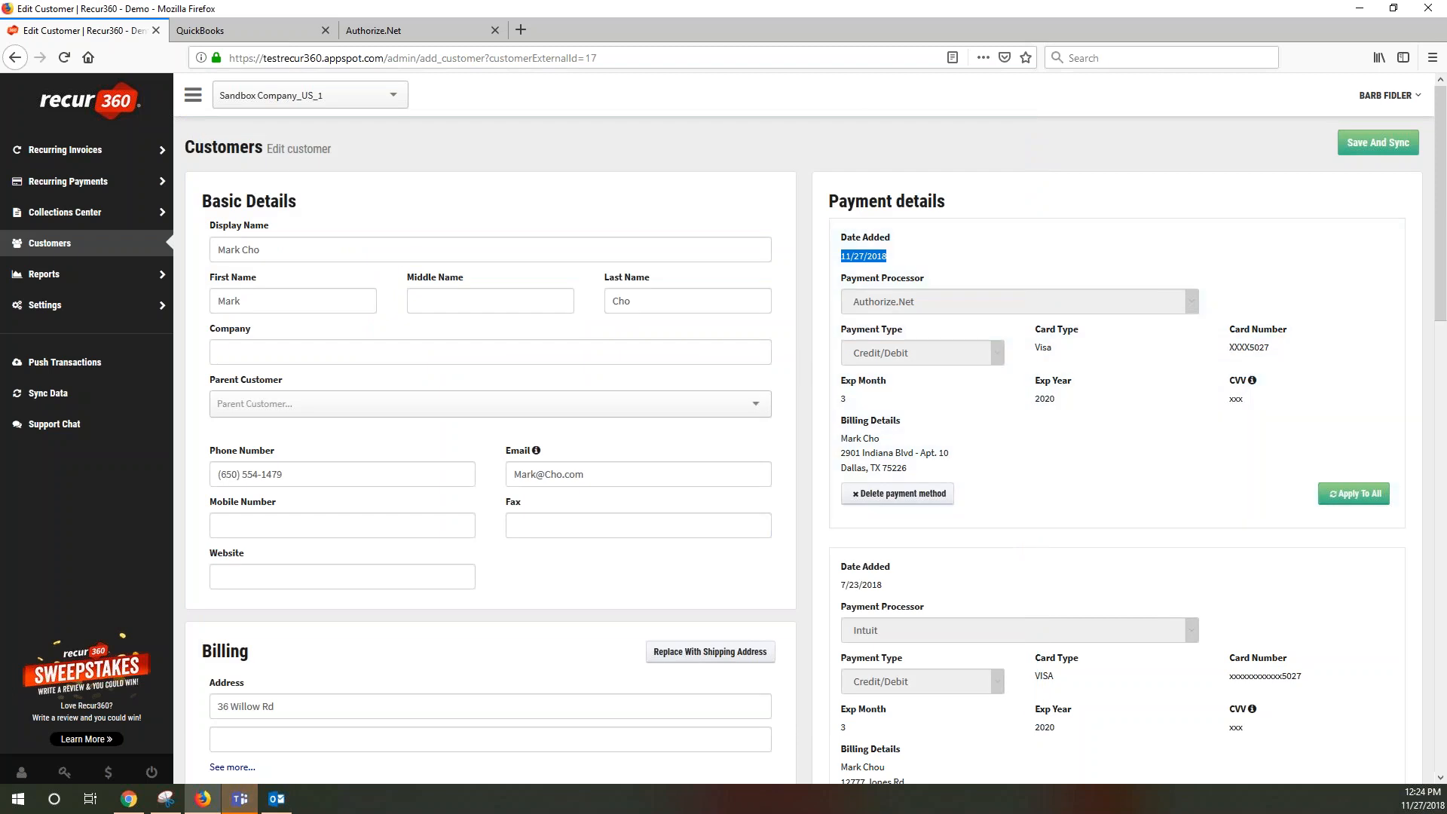
# Start a new recurring invoice from the customer's profile
pyautogui.click(90, 242)
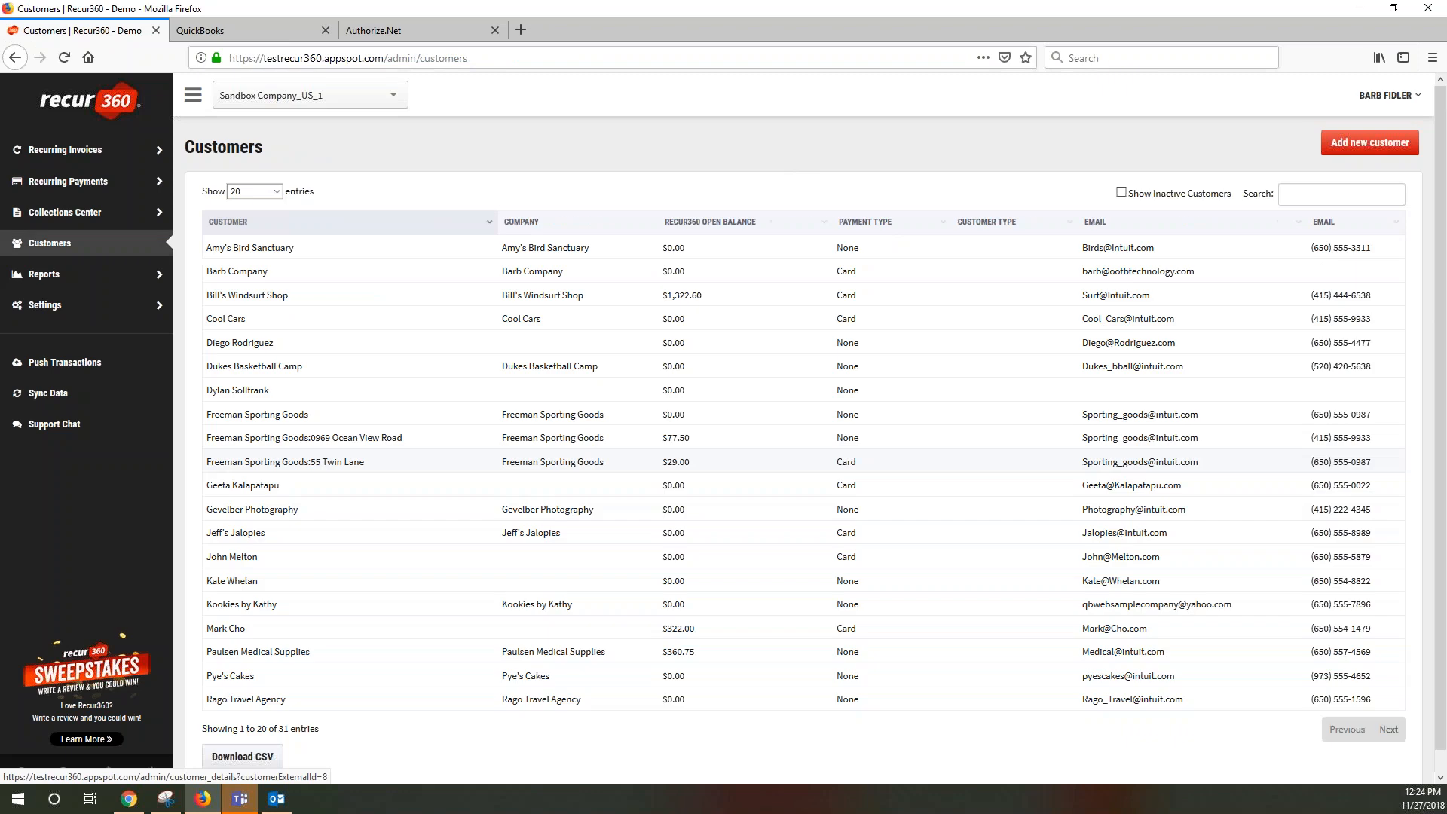
pyautogui.click(228, 629)
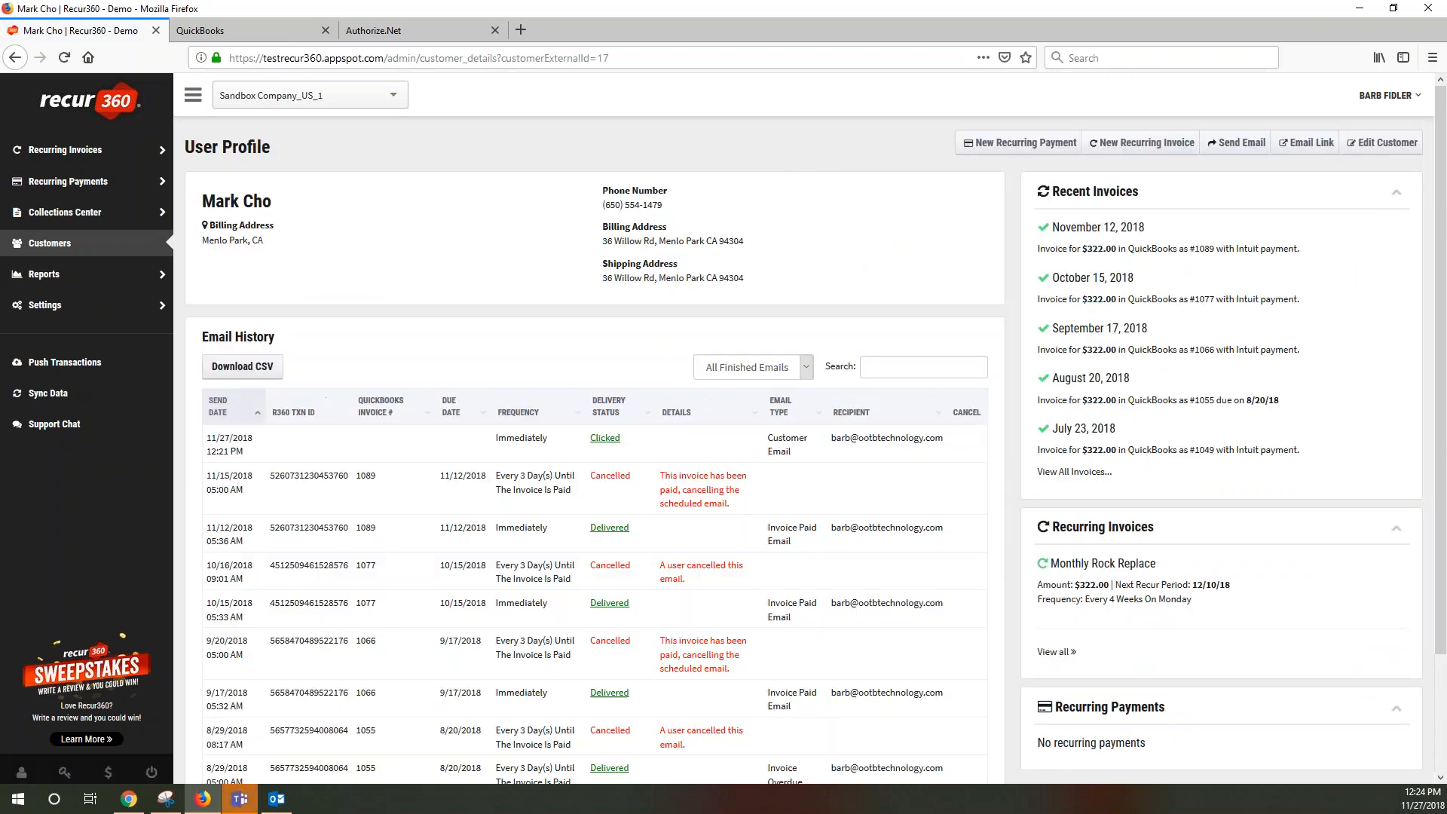
pyautogui.click(1137, 152)
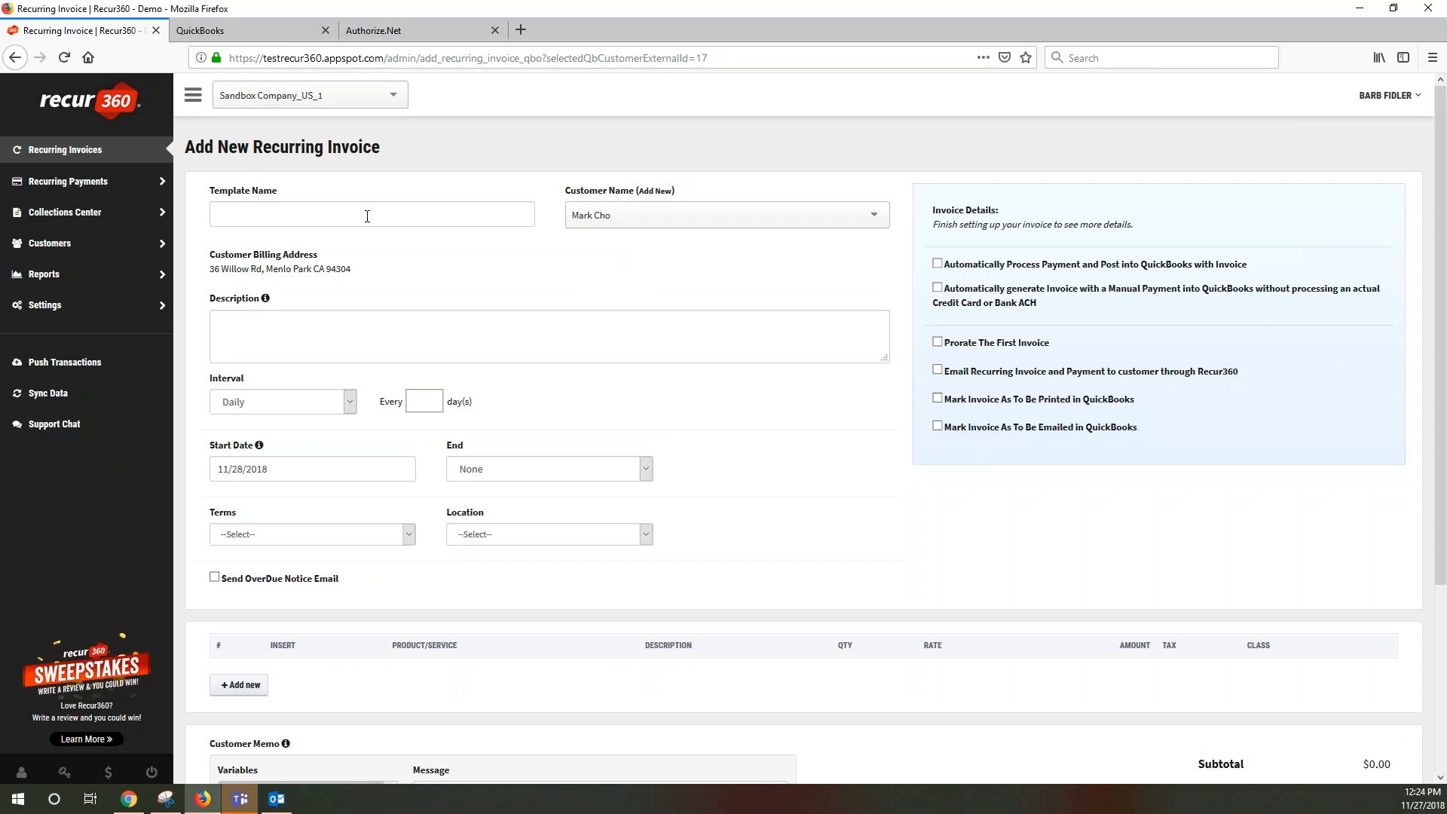
# Name the recurring invoice template 'Monthly Service'
pyautogui.click(366, 217)
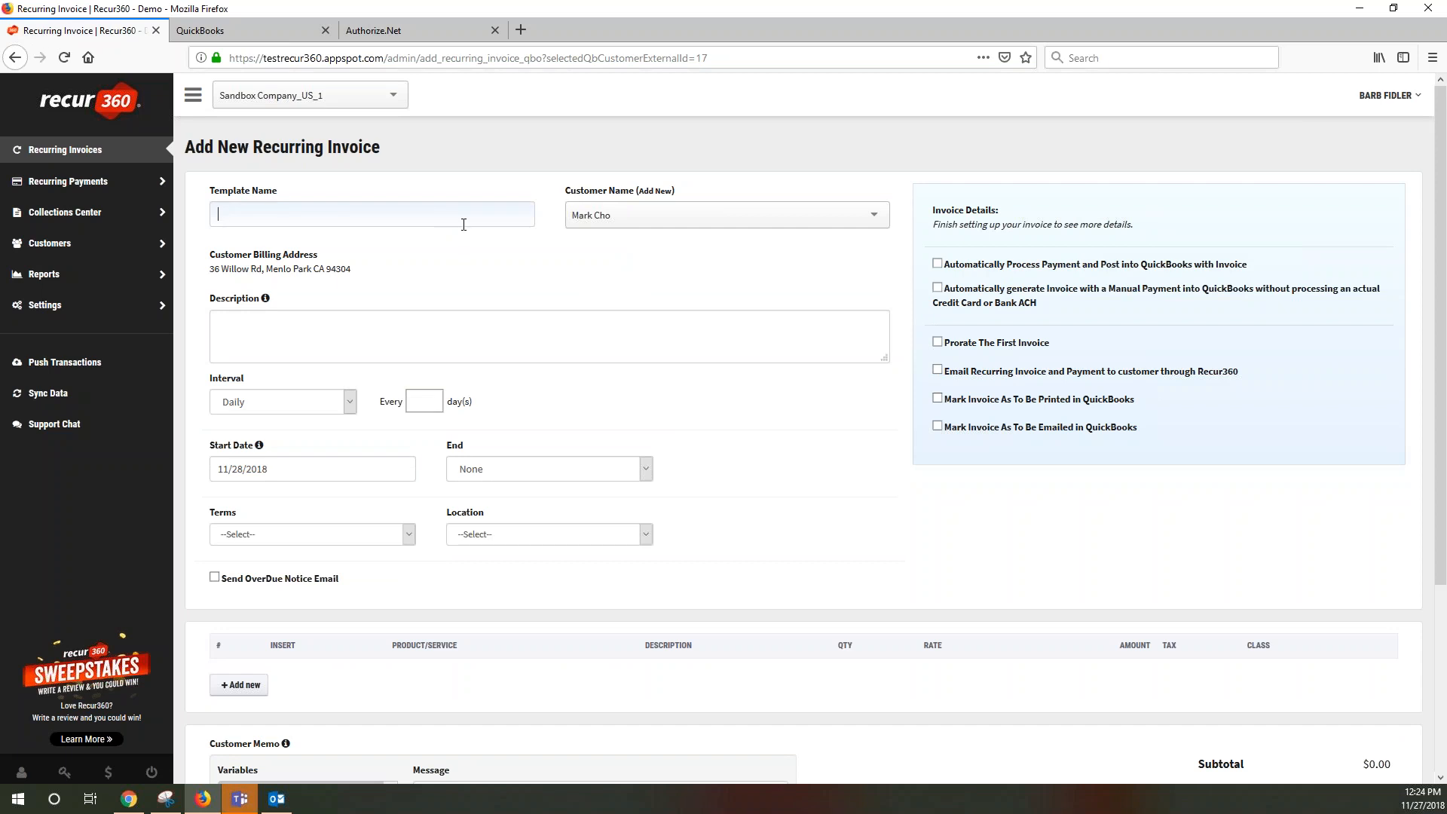
pyautogui.write('Mont')
pyautogui.write('thly')
pyautogui.write(' Servi')
pyautogui.doubleClick(214, 269)
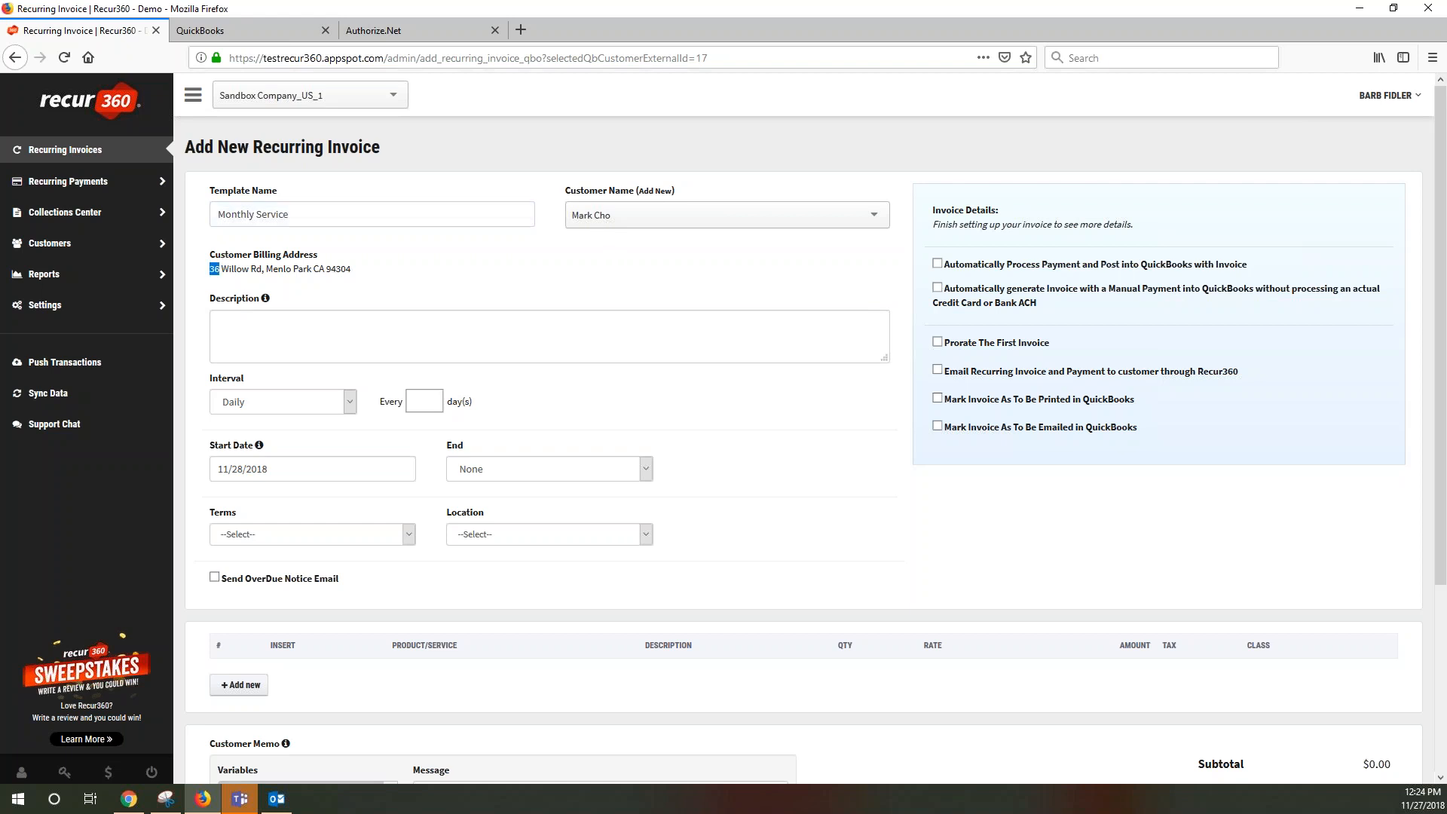
pyautogui.moveTo(214, 269); pyautogui.dragTo(355, 278)
# Enter the description 'Services for monthly support'
pyautogui.click(308, 335)
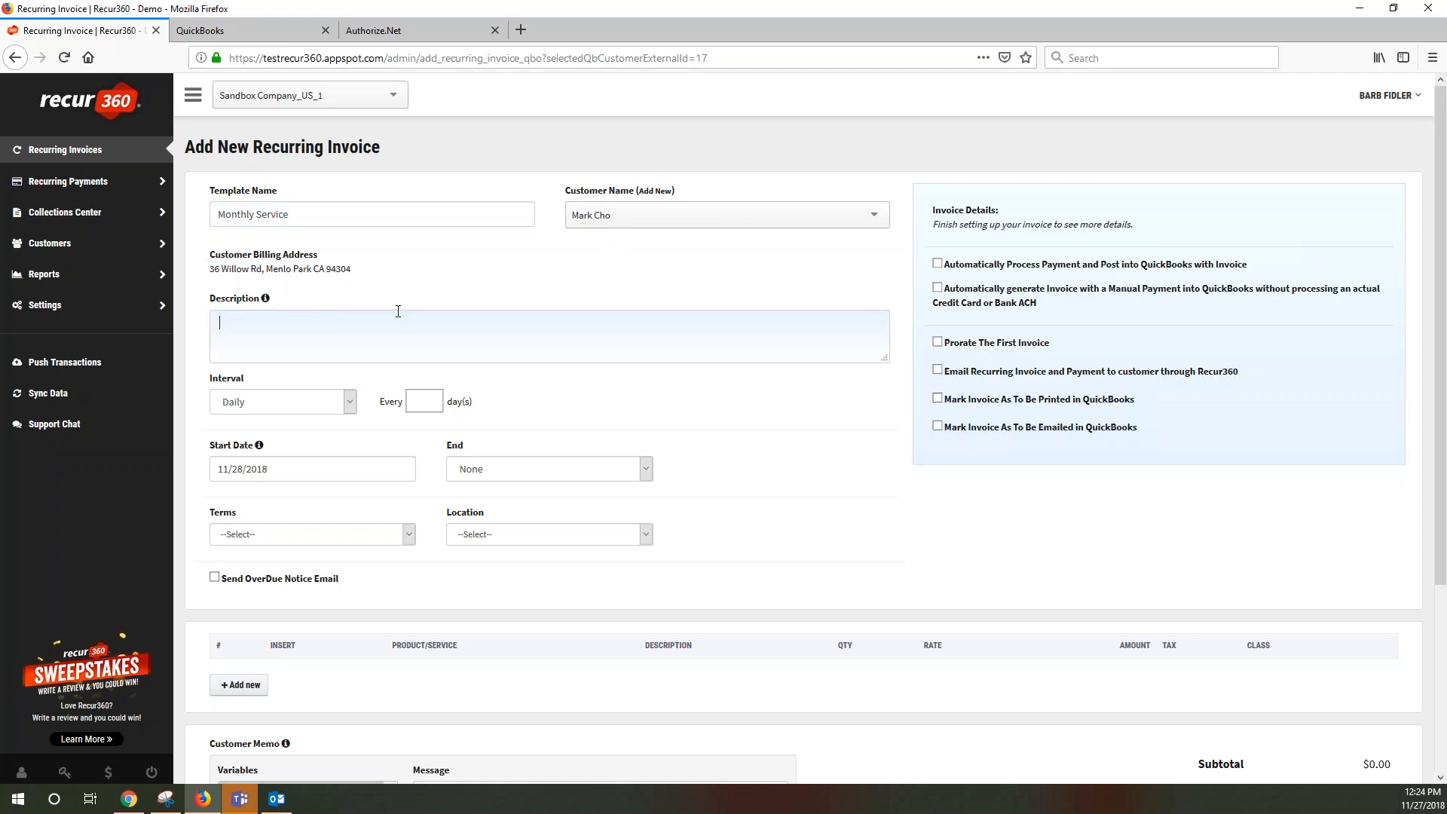
pyautogui.write('Services for monthly support')
# Set the billing interval to Monthly, recurring every 1 month
pyautogui.click(295, 407)
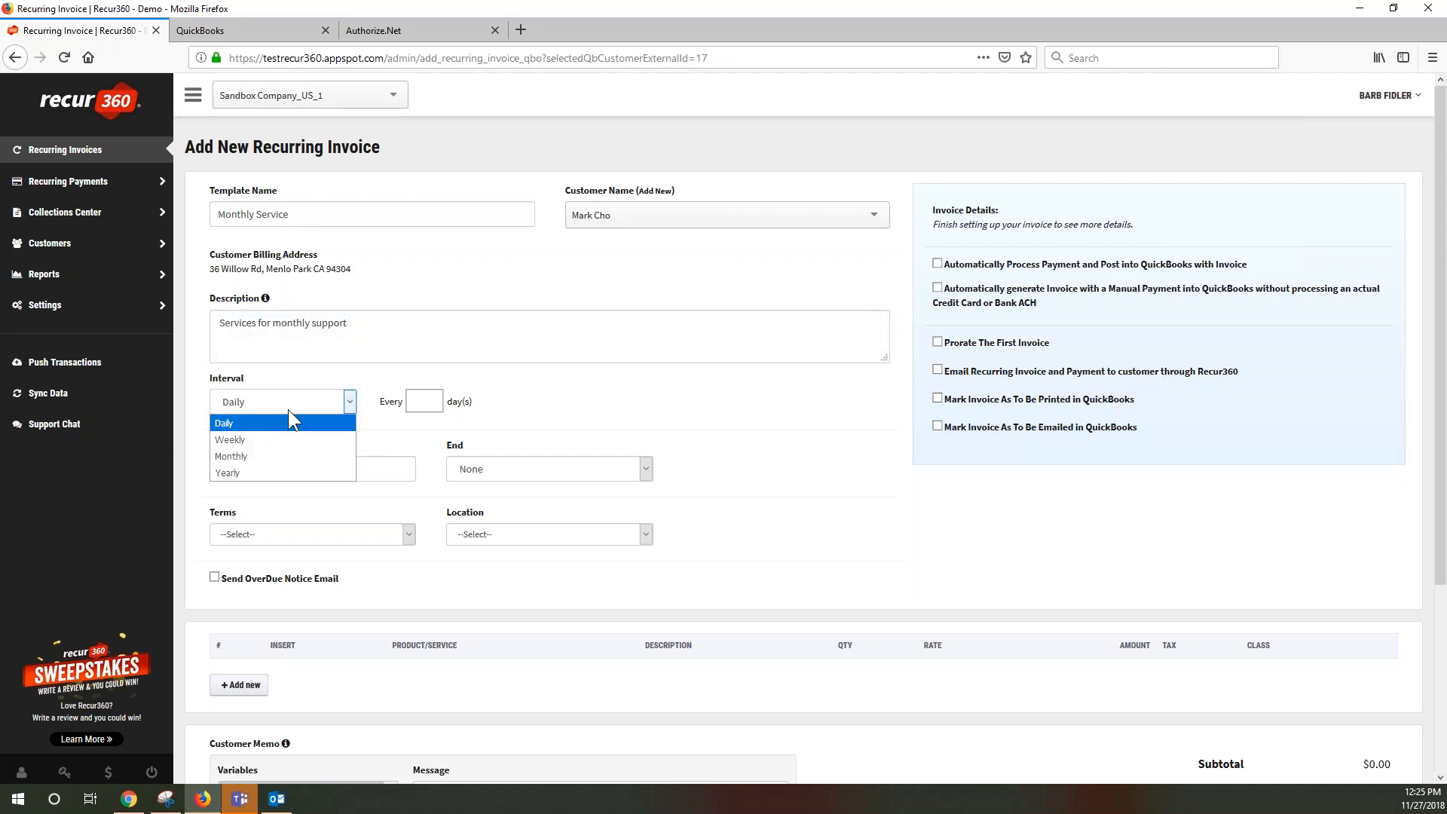
pyautogui.click(242, 455)
pyautogui.click(423, 401)
pyautogui.write('1')
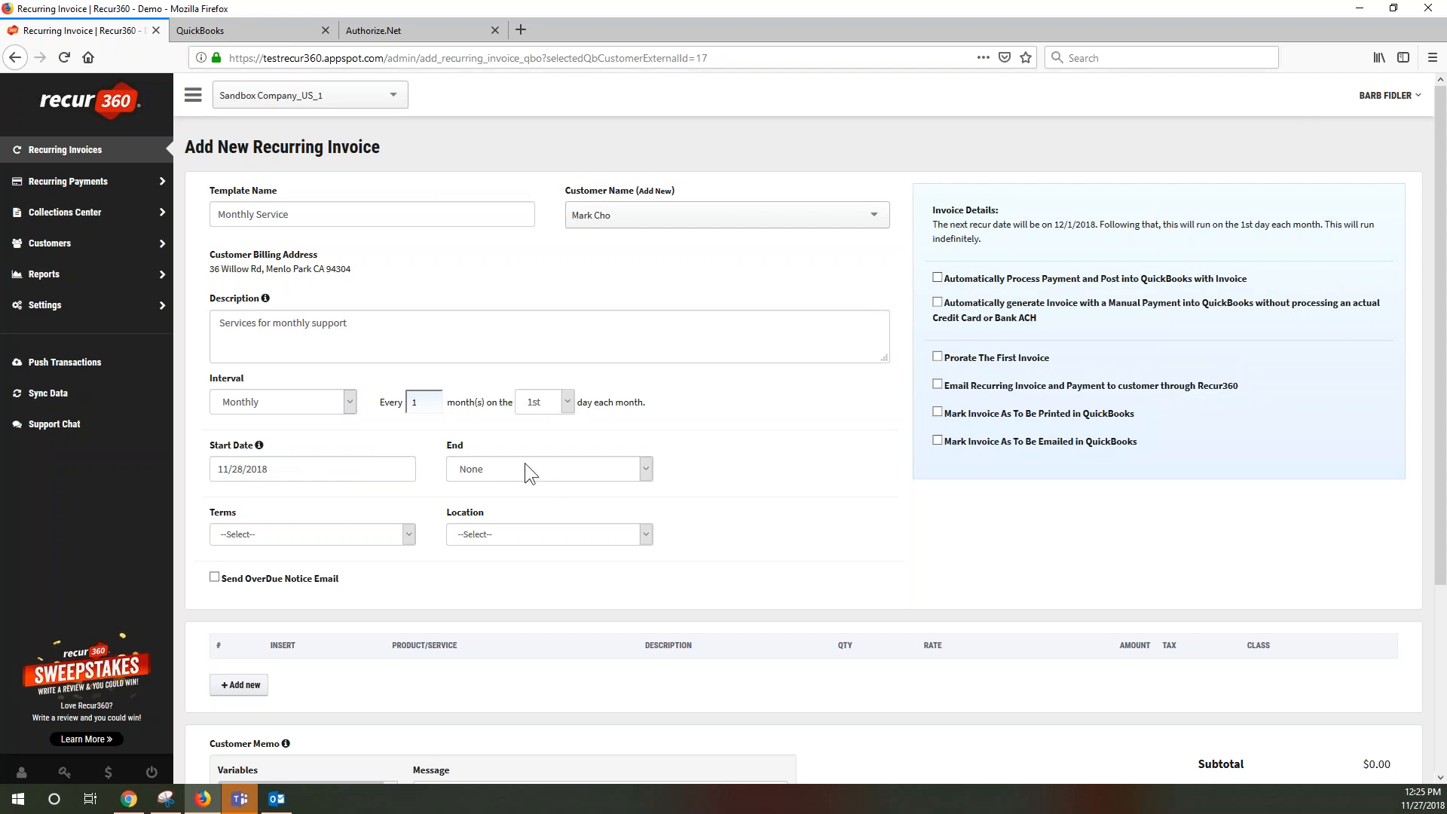
# Set terms to Due on receipt and location to FL store, and enable overdue notice emails
pyautogui.click(364, 533)
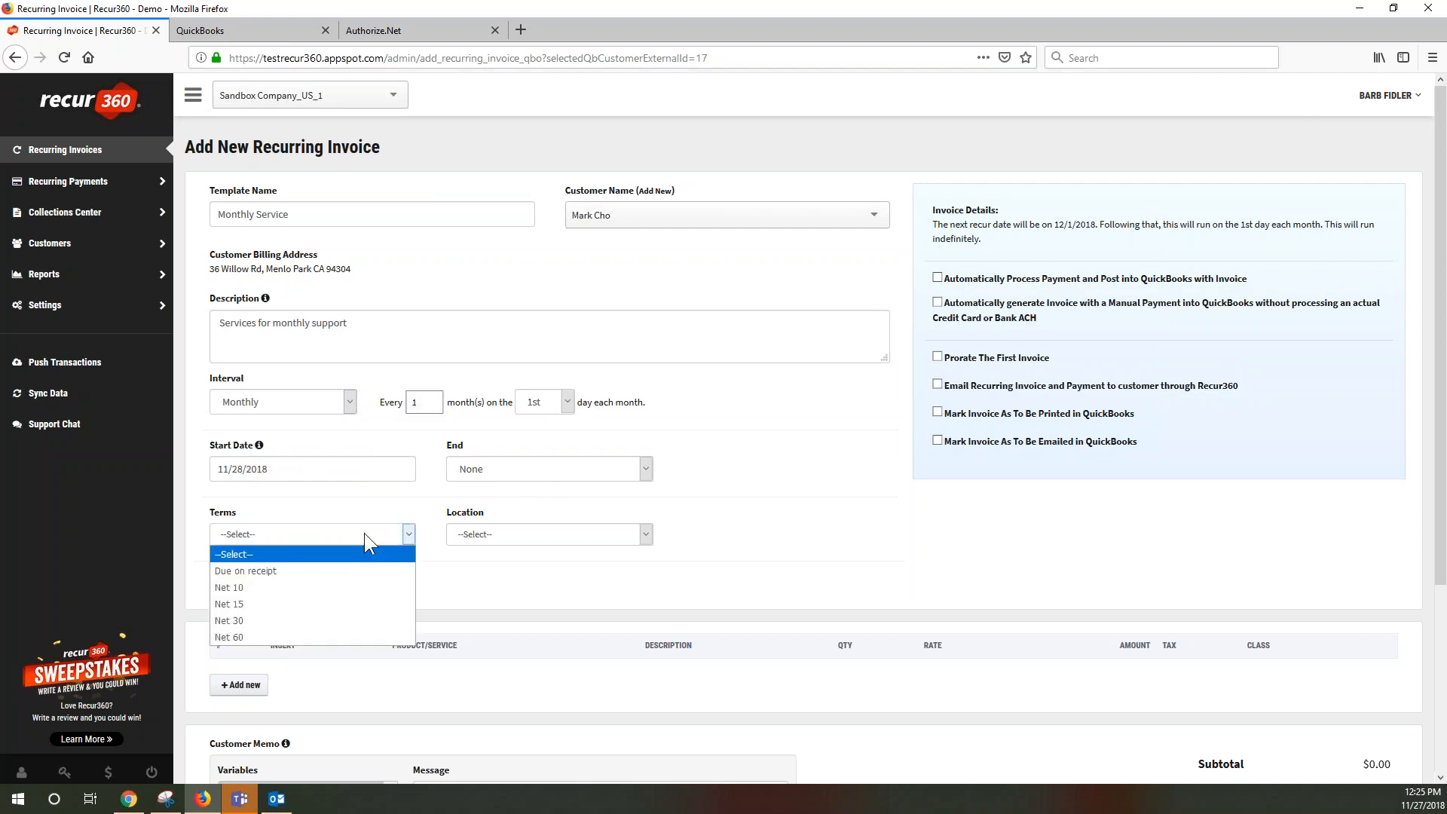
pyautogui.click(319, 571)
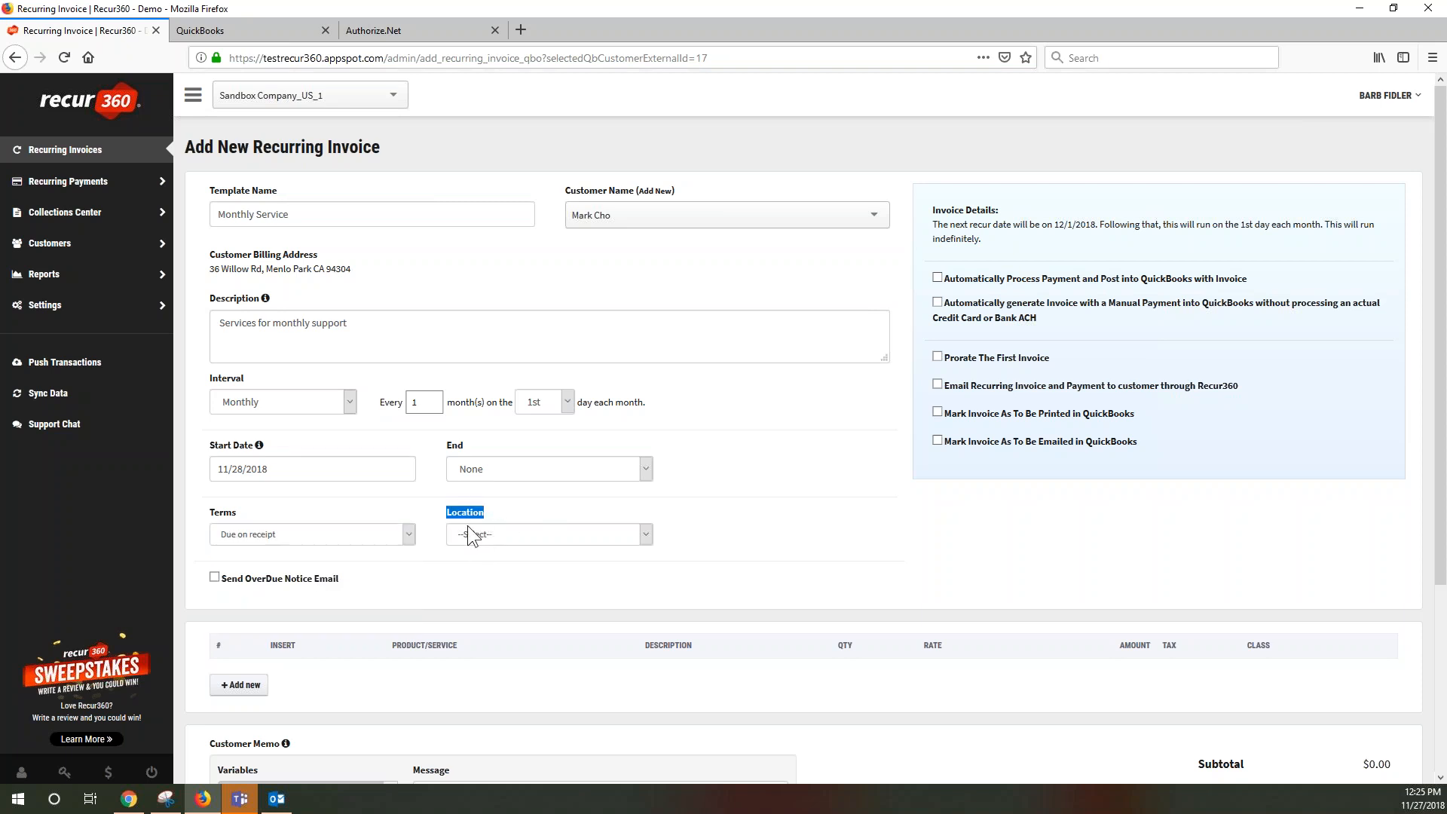
pyautogui.click(504, 537)
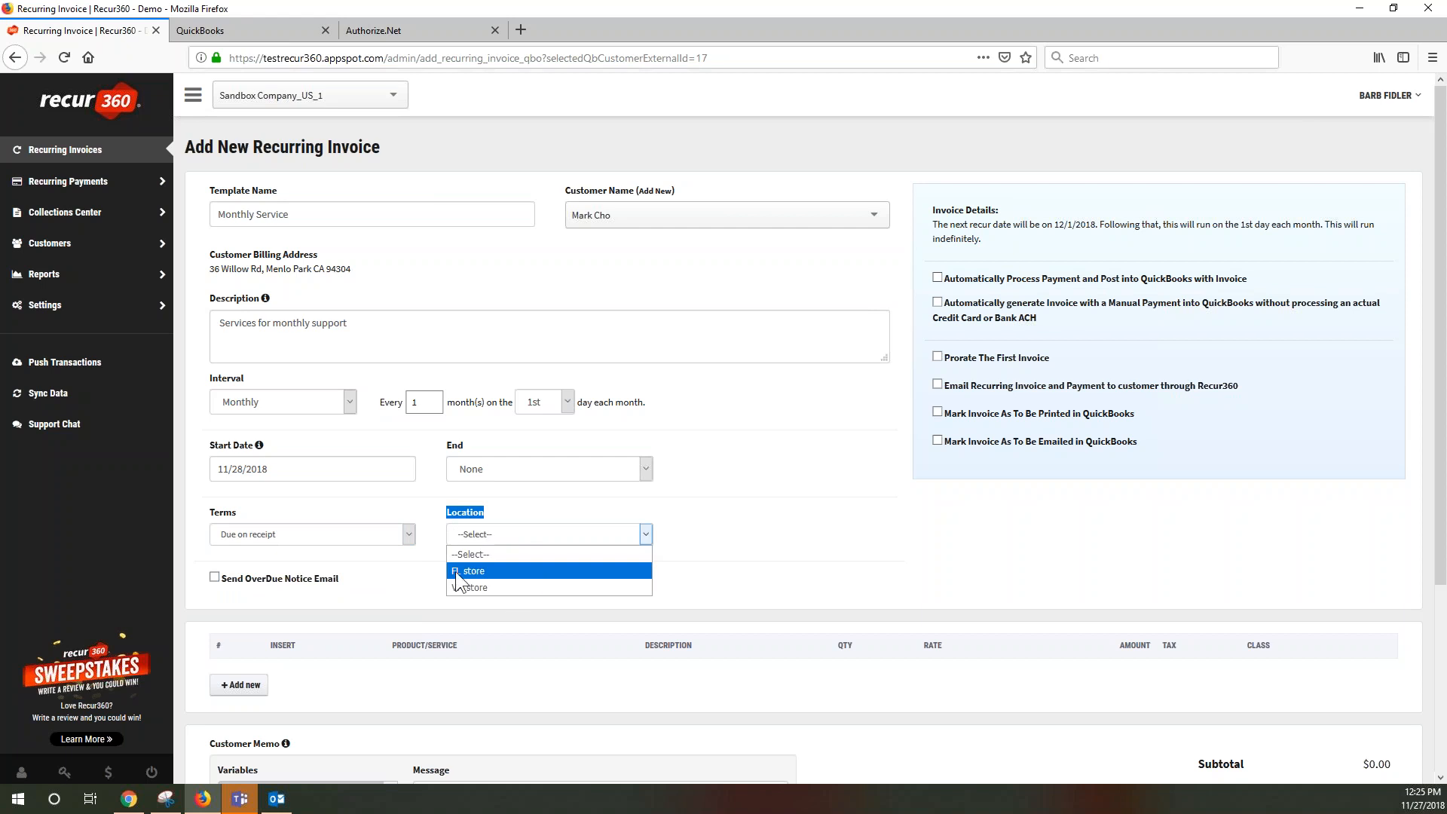
pyautogui.click(504, 576)
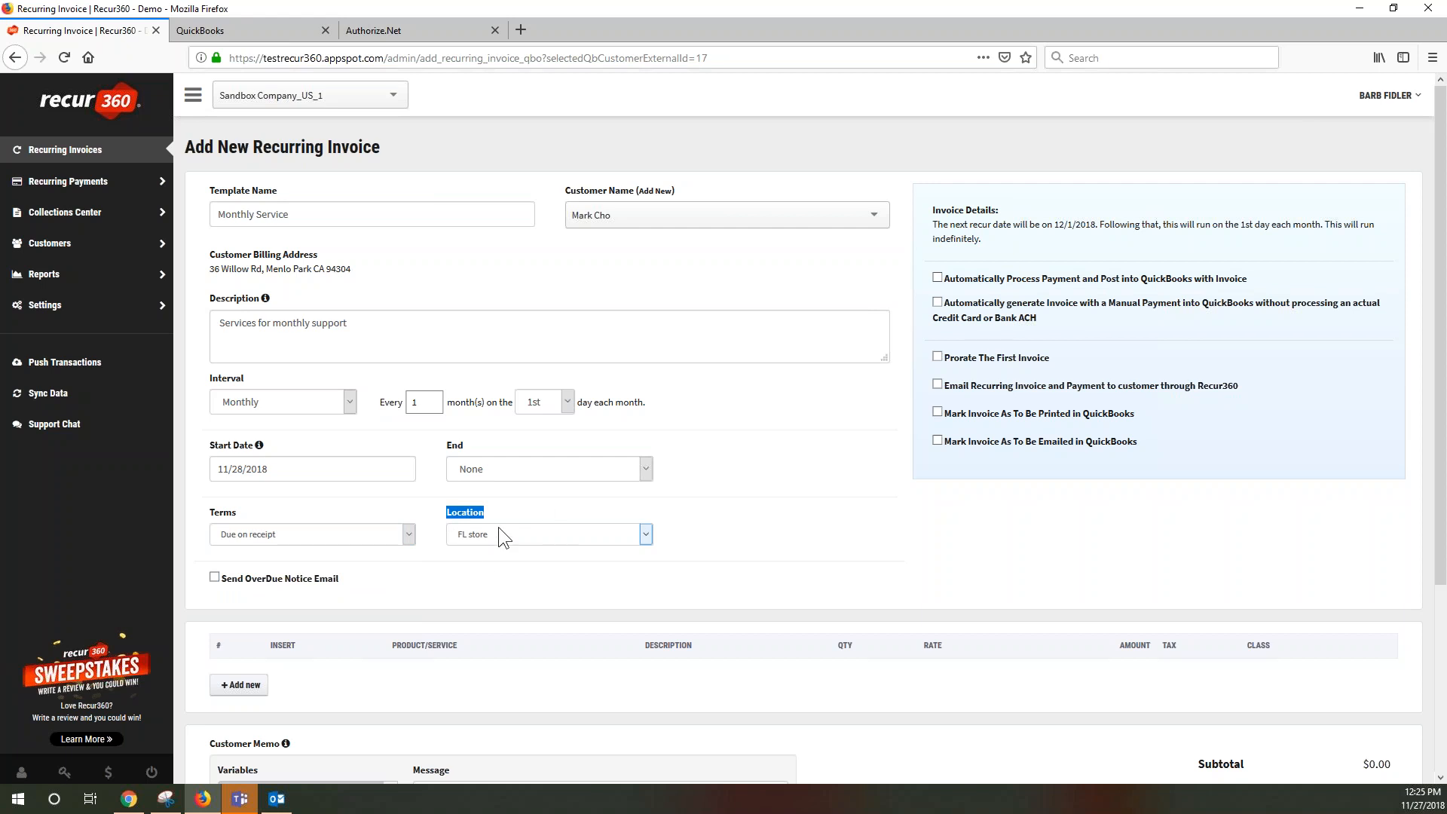
pyautogui.click(215, 577)
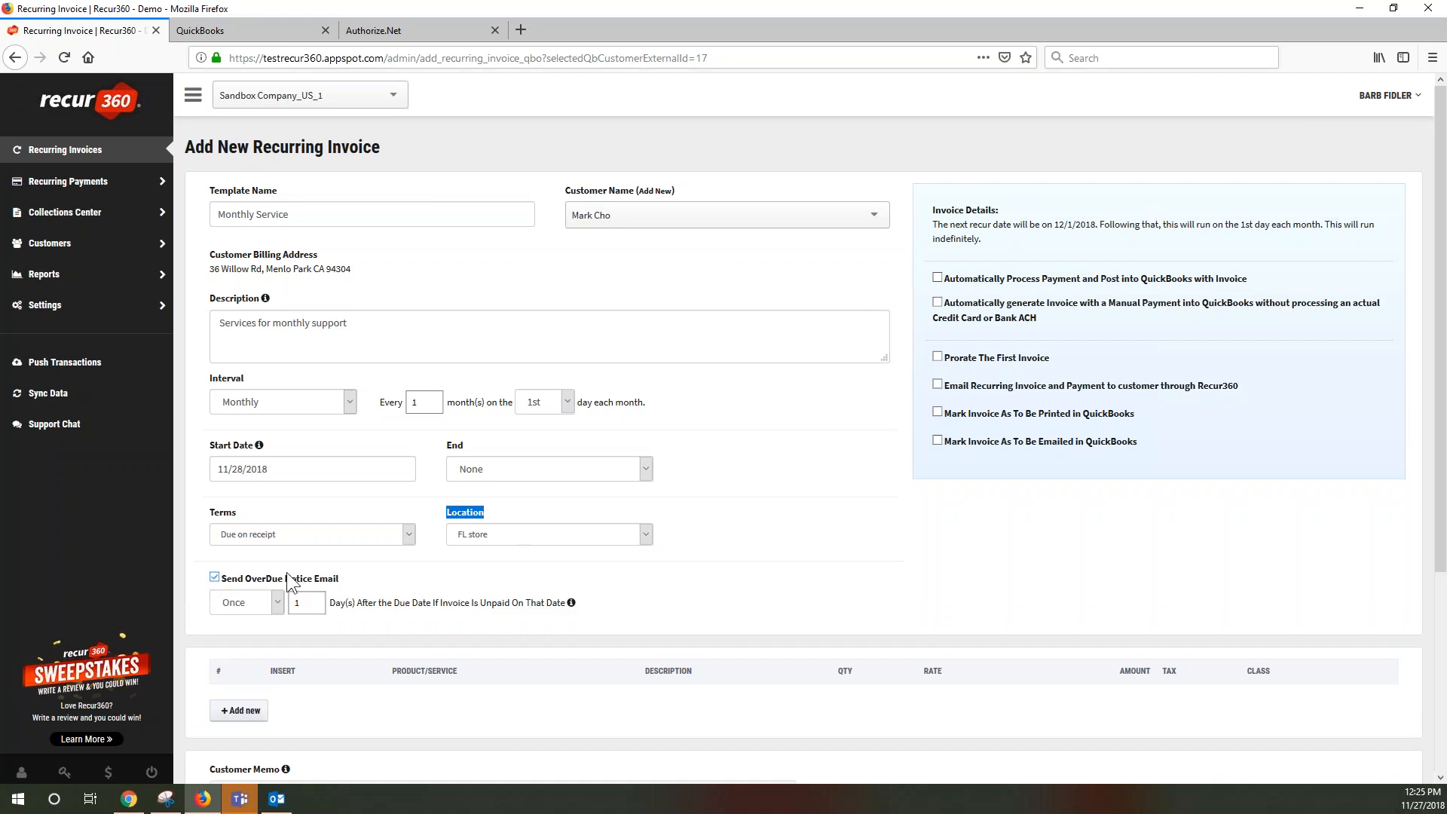
# Change overdue notices from Once to Every 3 days, starting 10 days after the due date
pyautogui.click(277, 603)
pyautogui.click(250, 639)
pyautogui.press('Tab')
pyautogui.write('3')
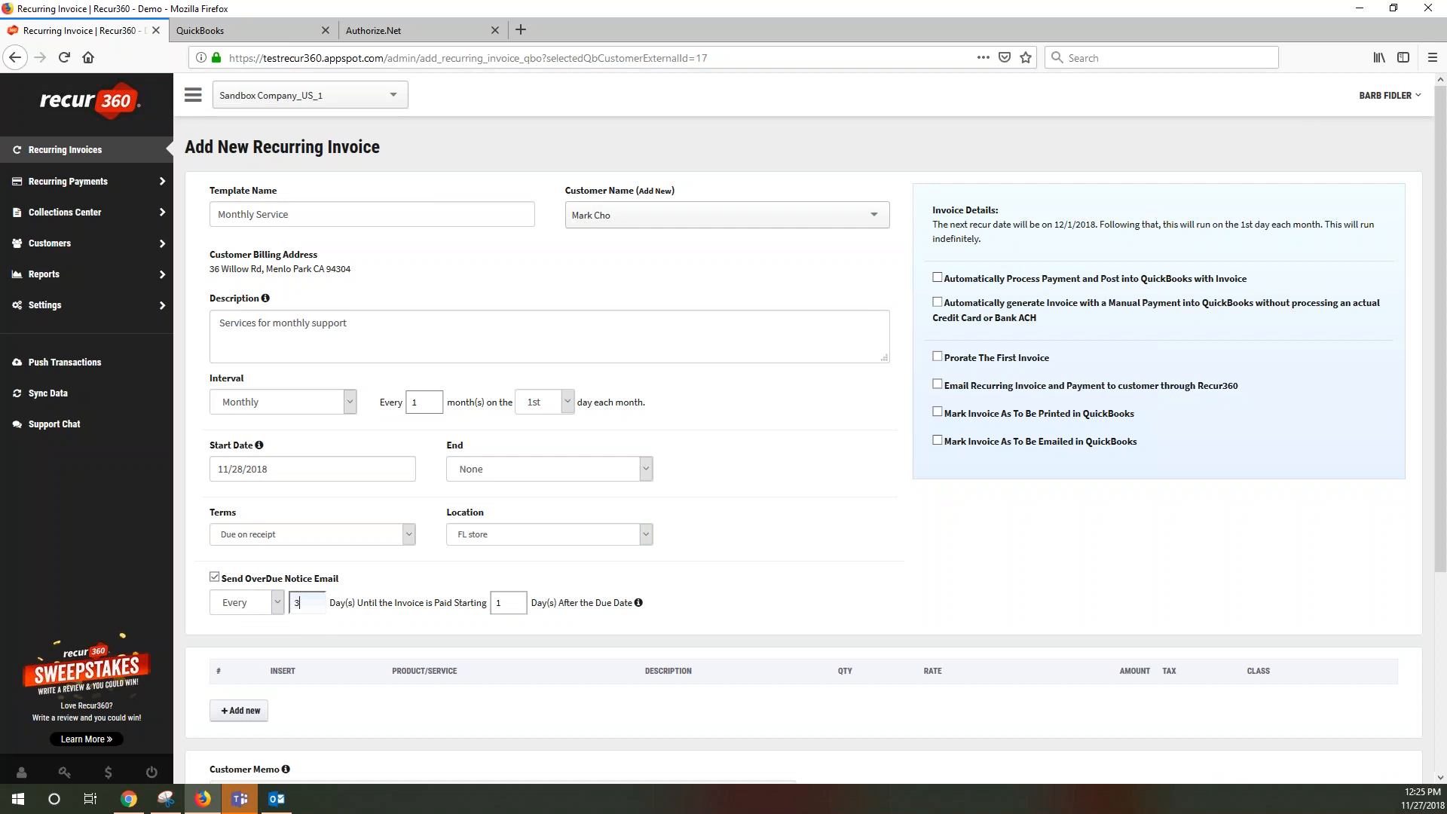
pyautogui.click(505, 602)
pyautogui.write('0')
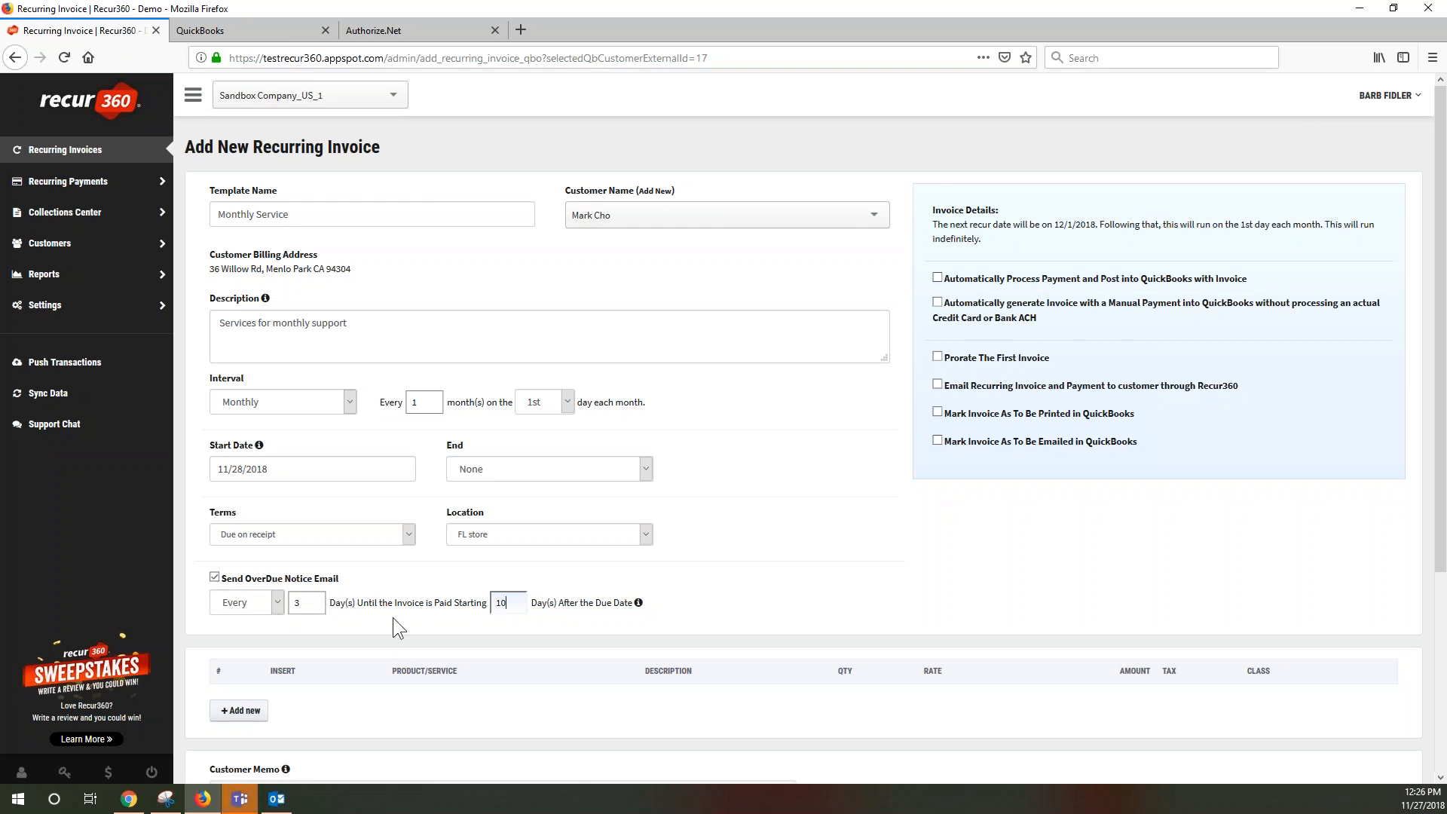
pyautogui.scroll(-3, 391, 626)
pyautogui.scroll(2, 603, 494)
pyautogui.scroll(1, 618, 493)
# Turn on automatic payment to the Authorize.Net Visa card, charged days after the invoice date
pyautogui.click(938, 278)
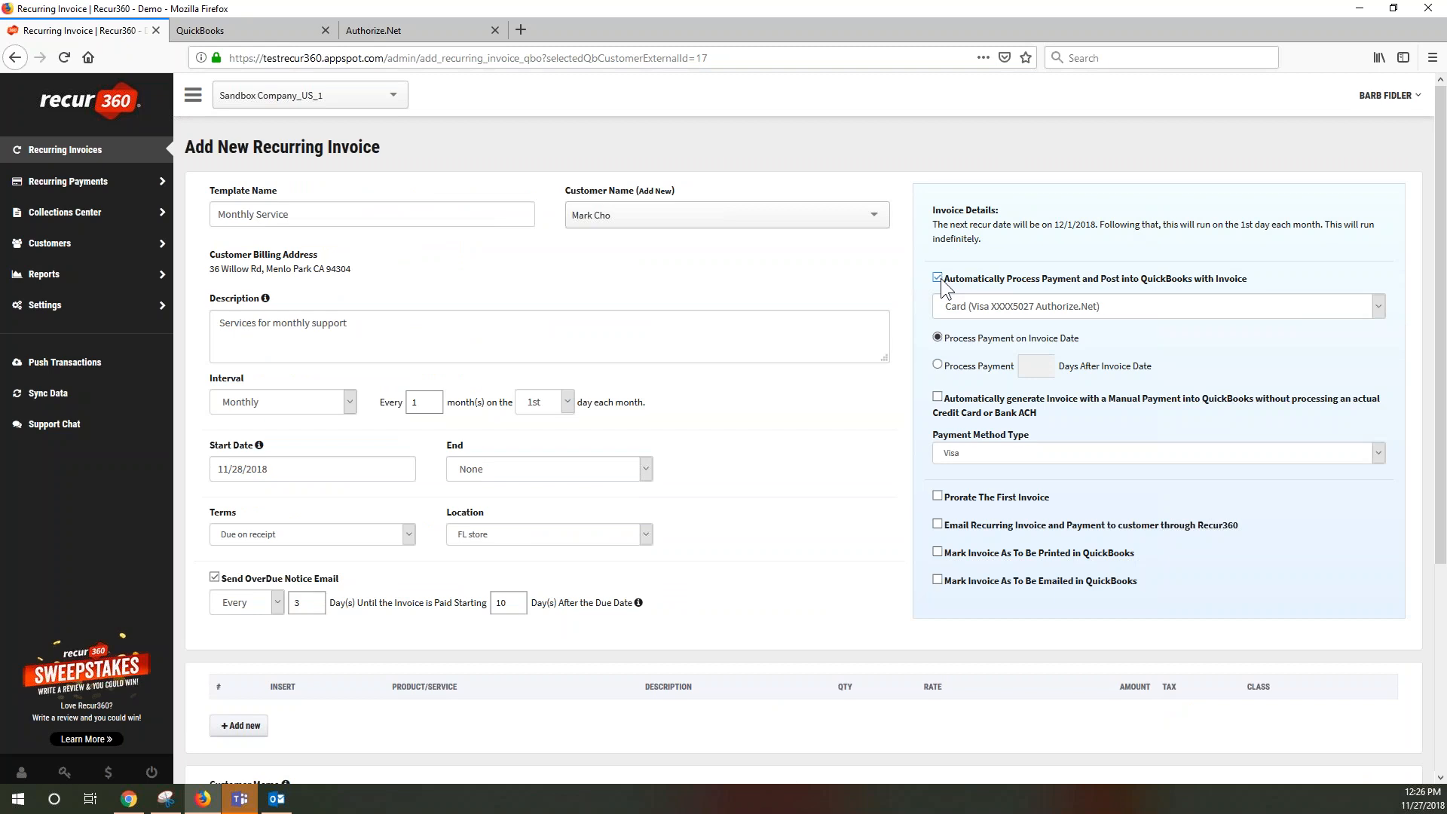
pyautogui.click(1059, 309)
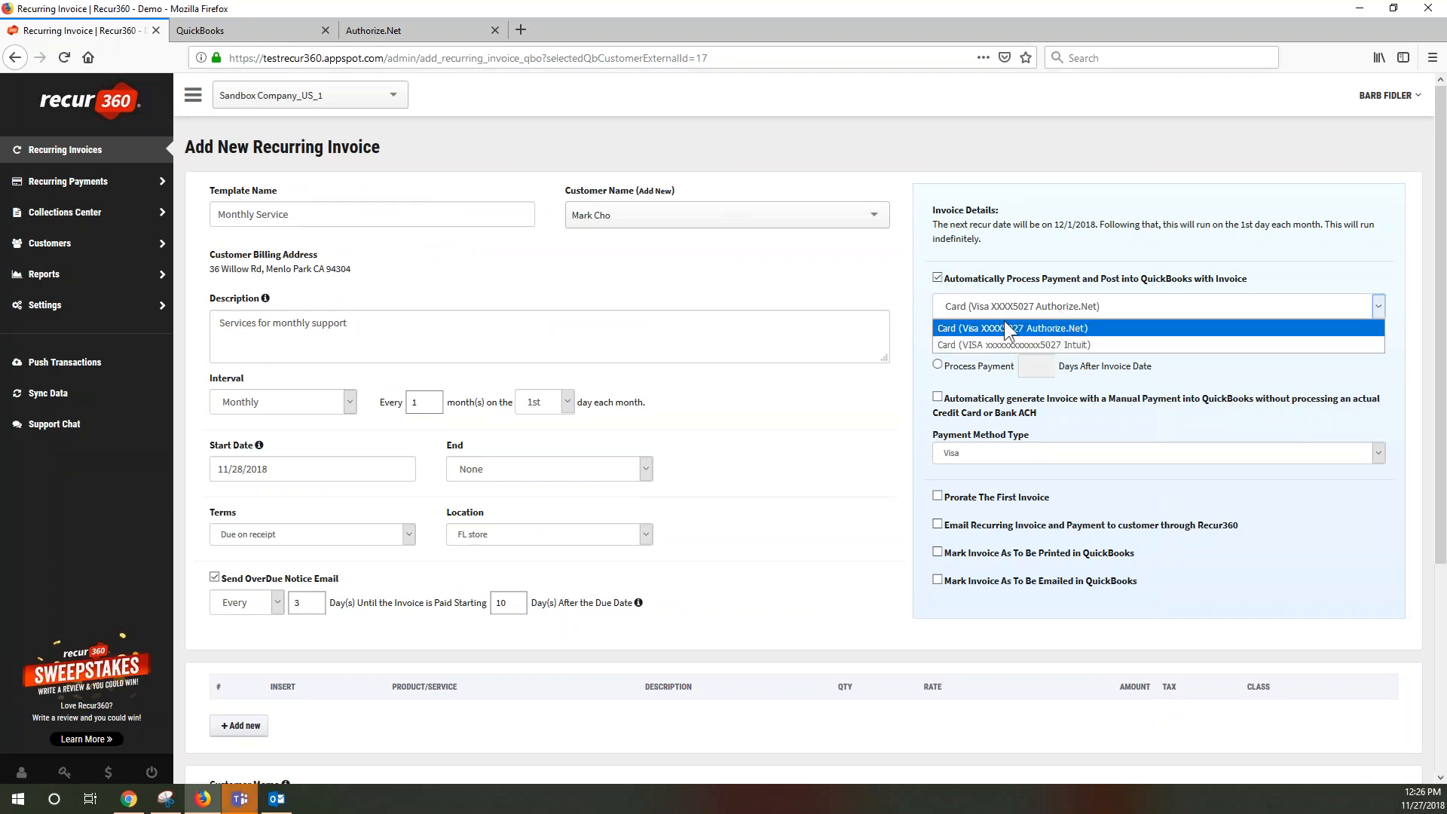
pyautogui.click(1054, 329)
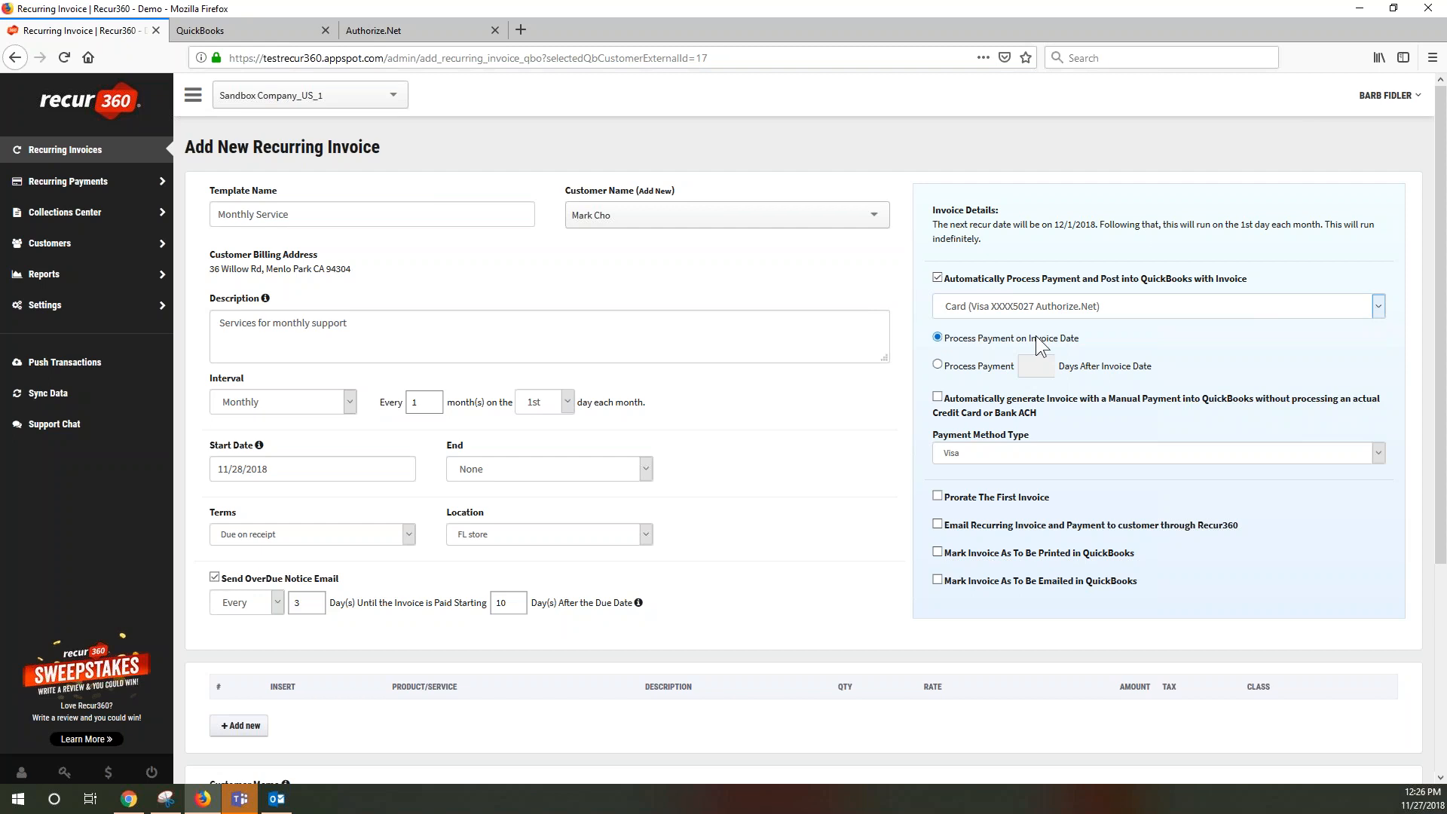
pyautogui.click(947, 370)
# Enable prorating of the first invoice and check the prorated and next full recur dates
pyautogui.click(939, 496)
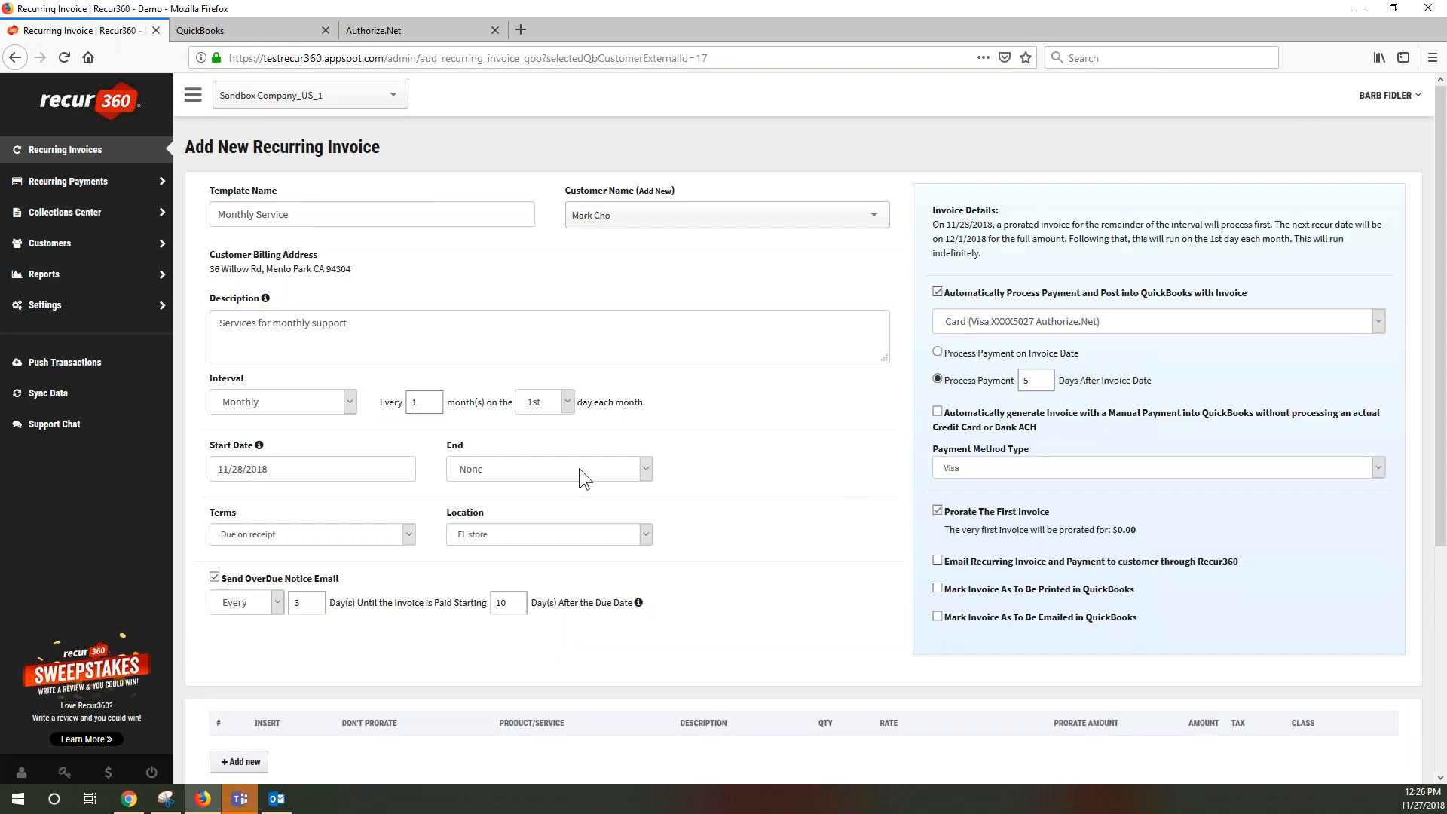
pyautogui.click(252, 468)
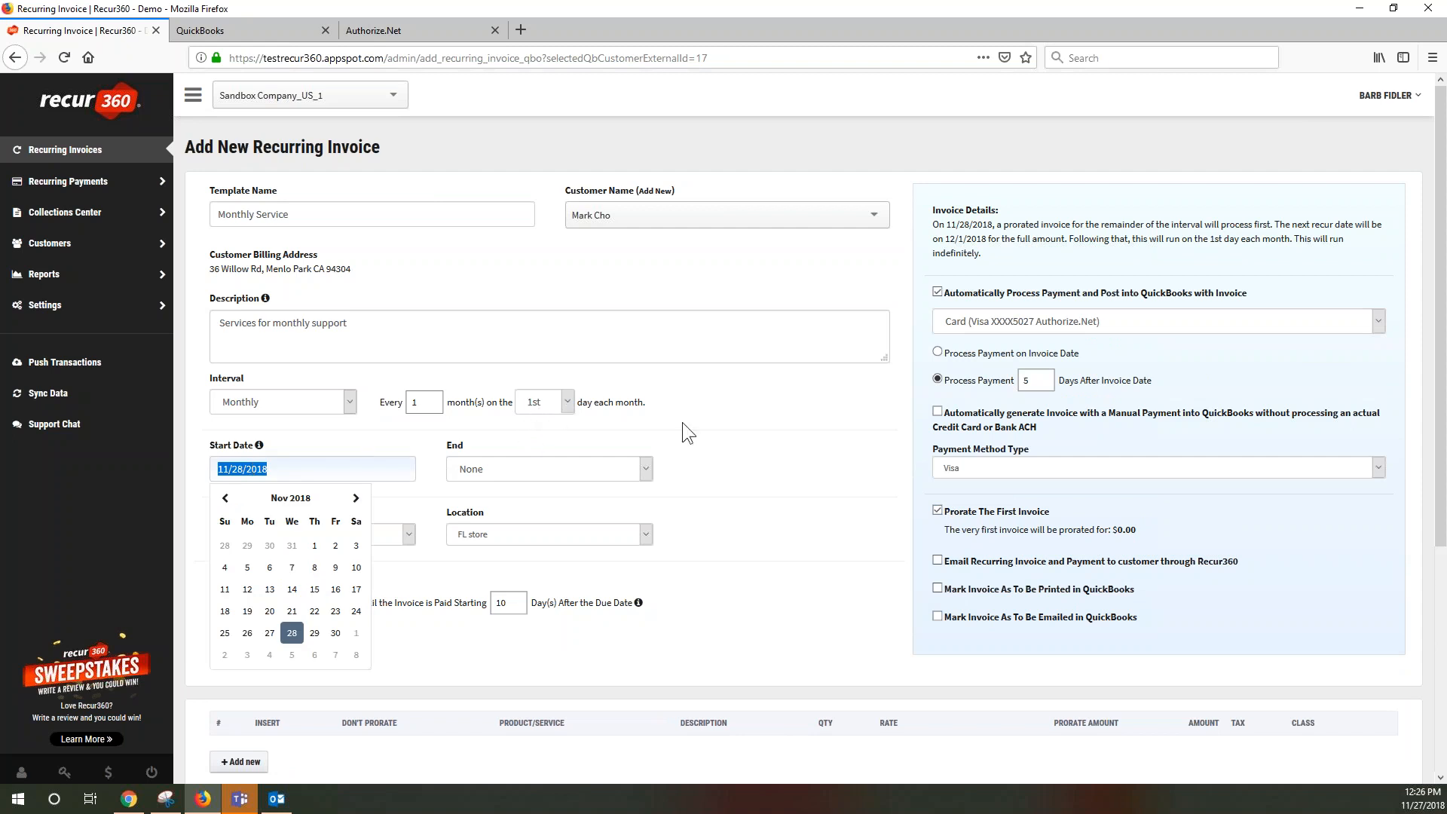
pyautogui.click(1019, 514)
pyautogui.click(938, 511)
pyautogui.click(937, 496)
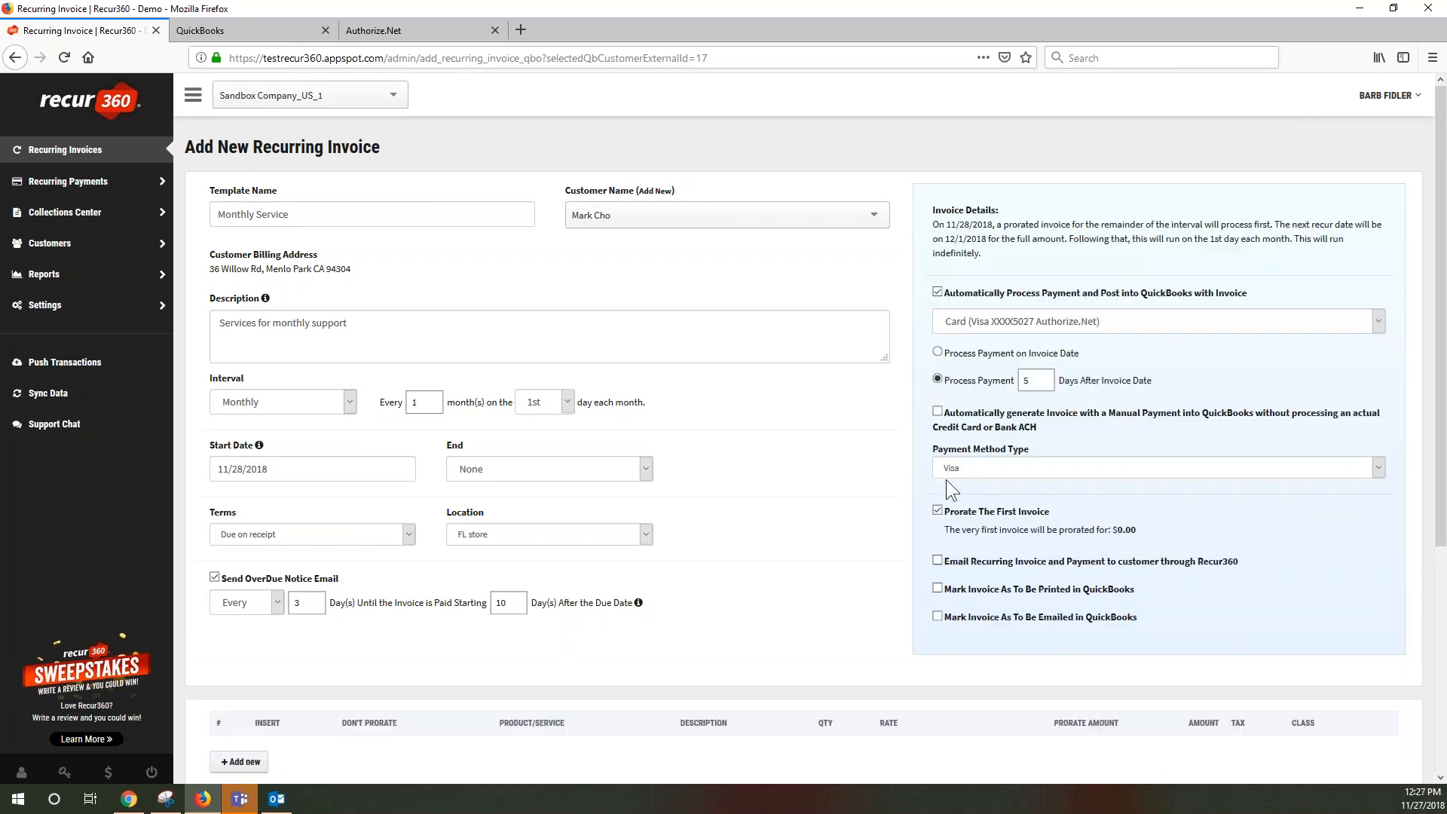
pyautogui.moveTo(949, 225); pyautogui.dragTo(1006, 223)
pyautogui.moveTo(952, 242); pyautogui.dragTo(994, 239)
# Set the schedule's start date to 11/27/2018
pyautogui.click(241, 465)
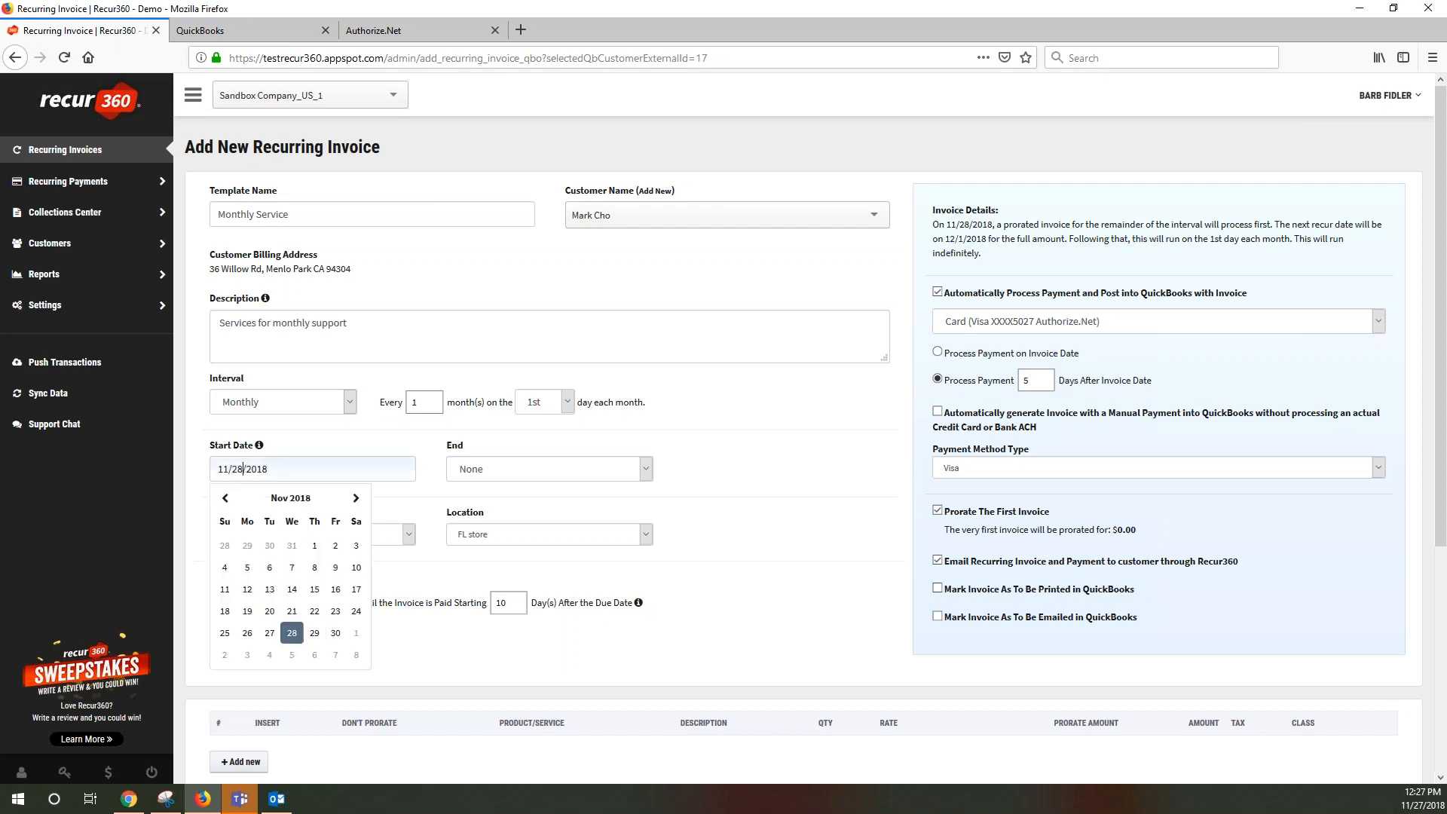
pyautogui.click(271, 635)
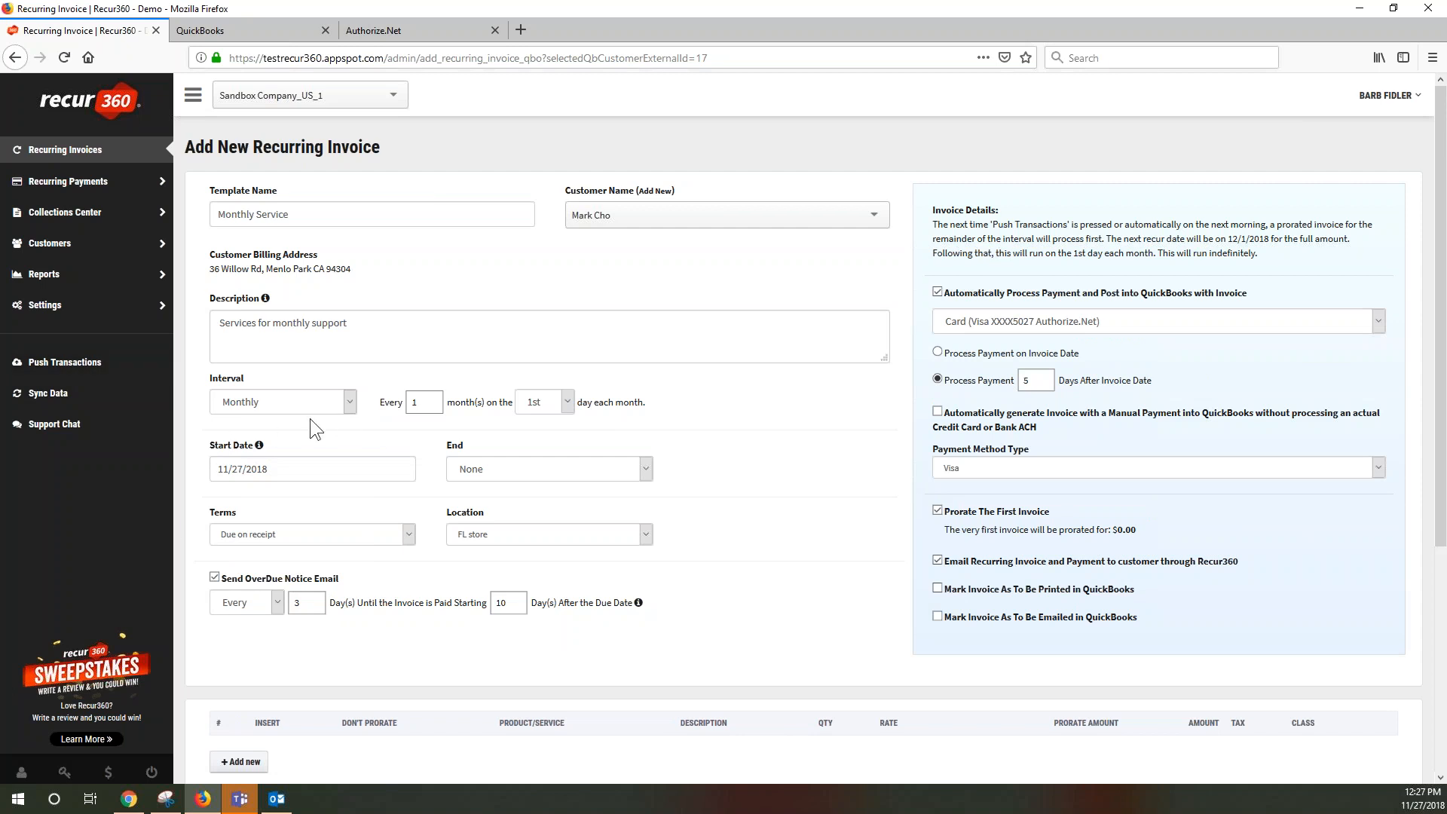
pyautogui.scroll(-4, 766, 564)
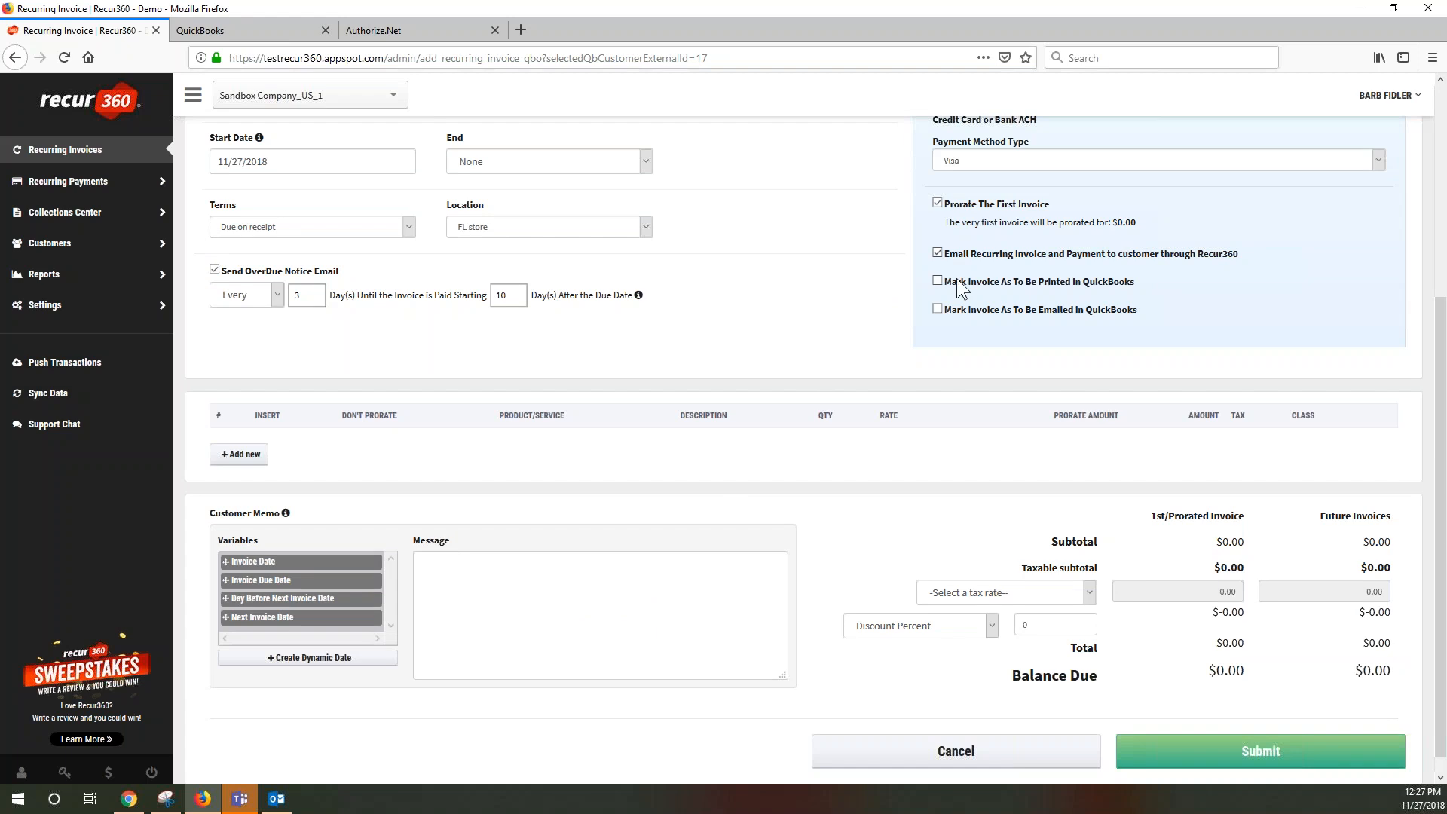
# Add a Pest Control line item with no class assigned
pyautogui.click(243, 454)
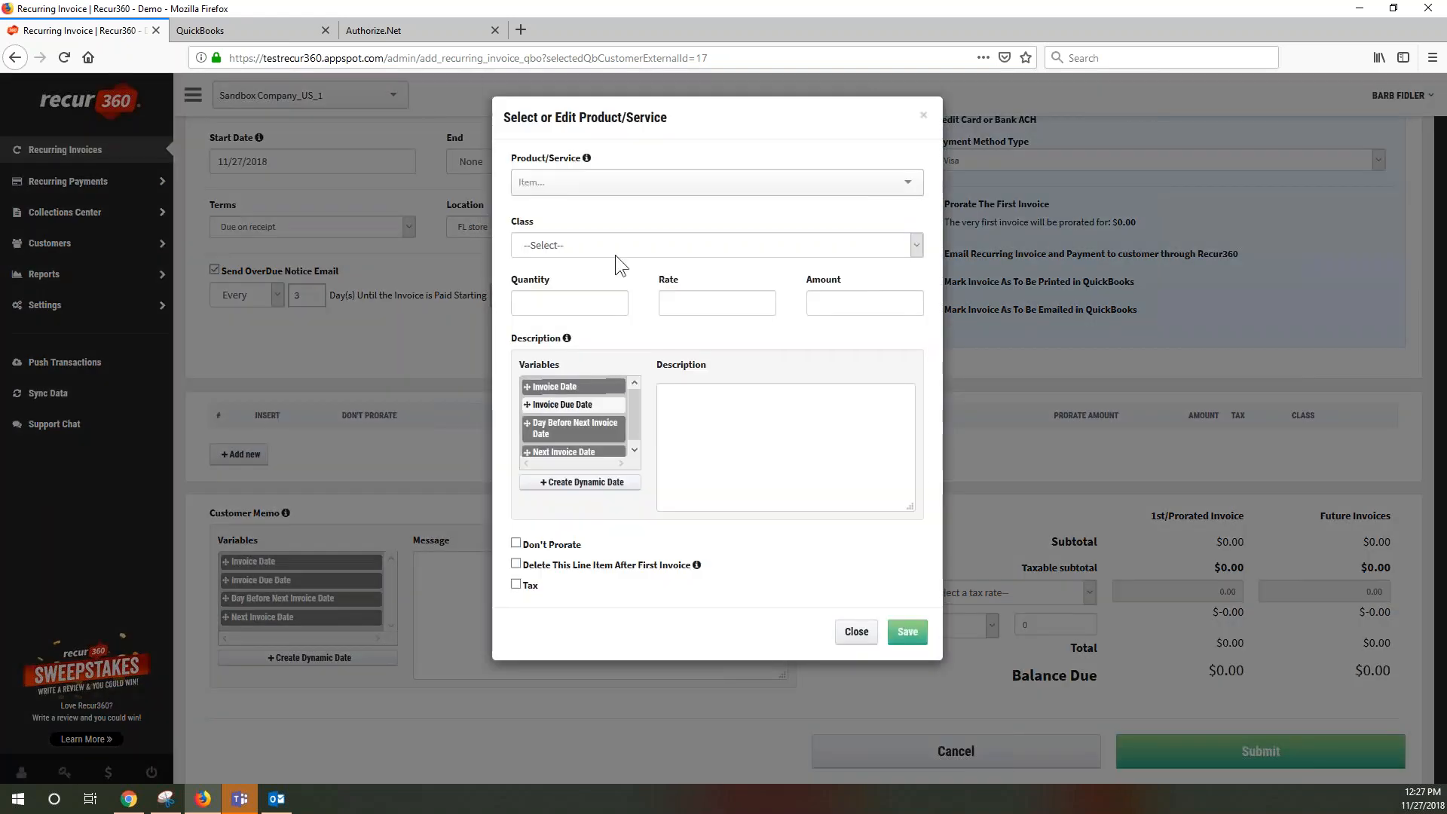
pyautogui.write('ser')
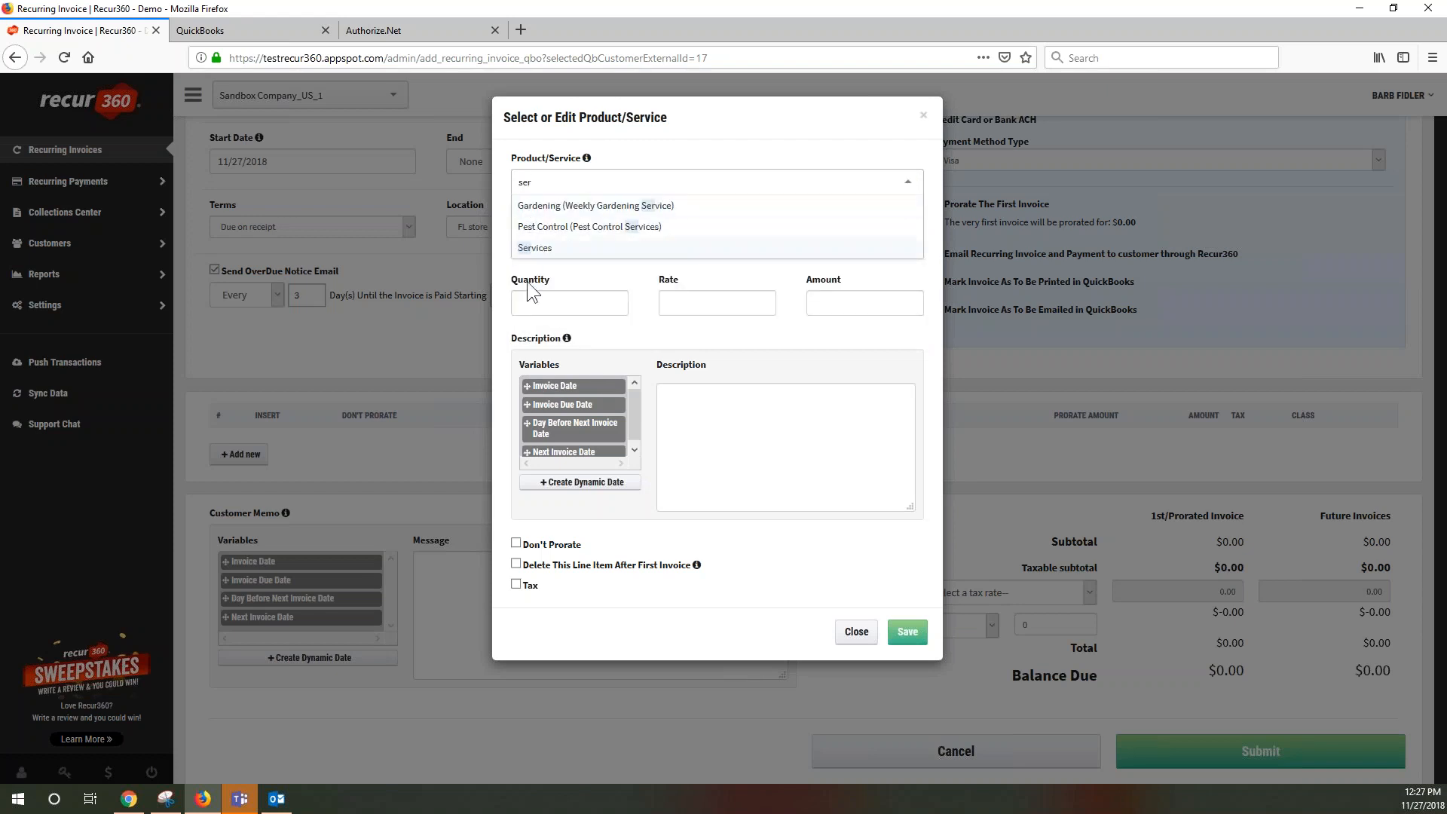
pyautogui.click(571, 227)
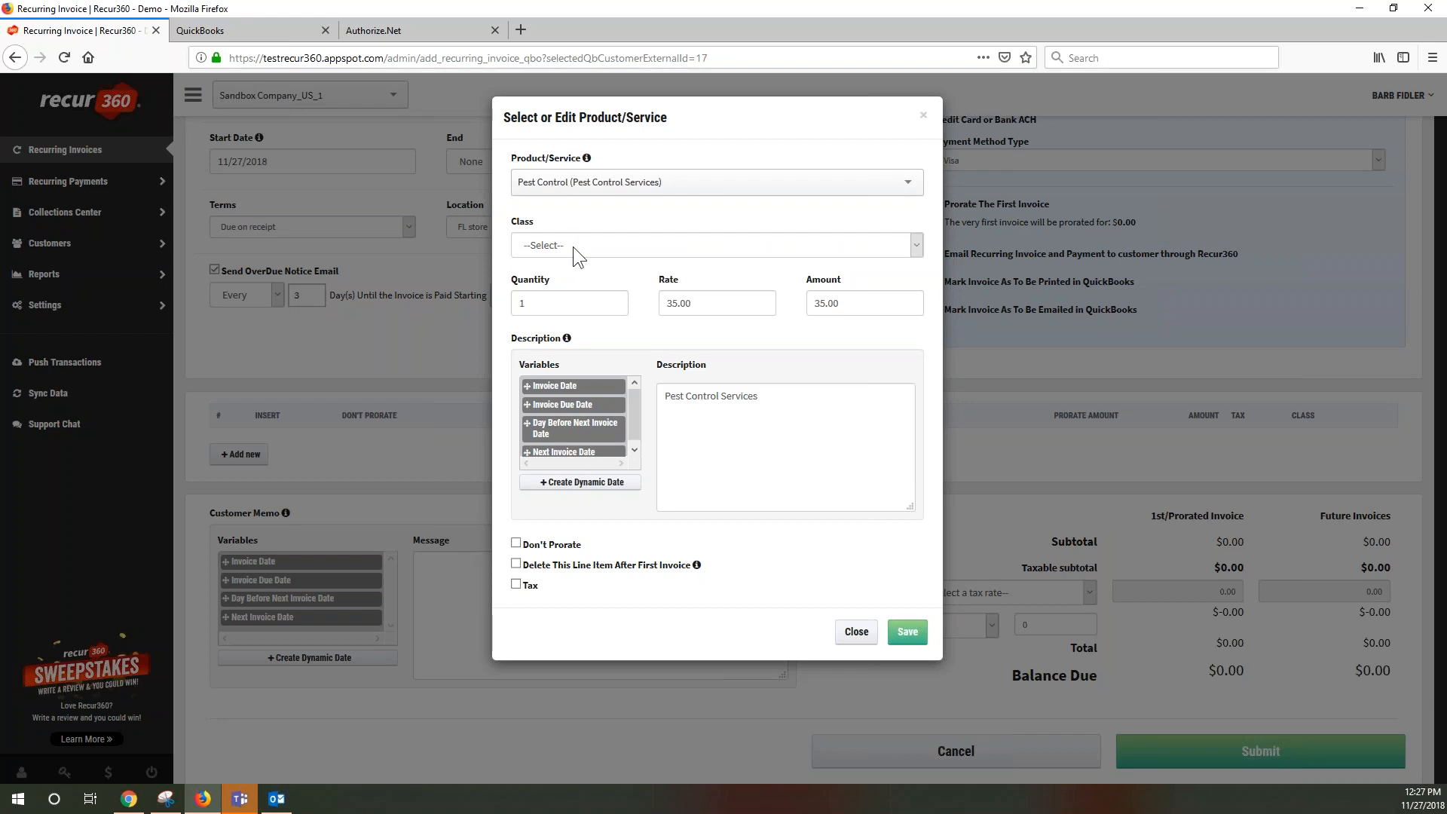
pyautogui.click(573, 247)
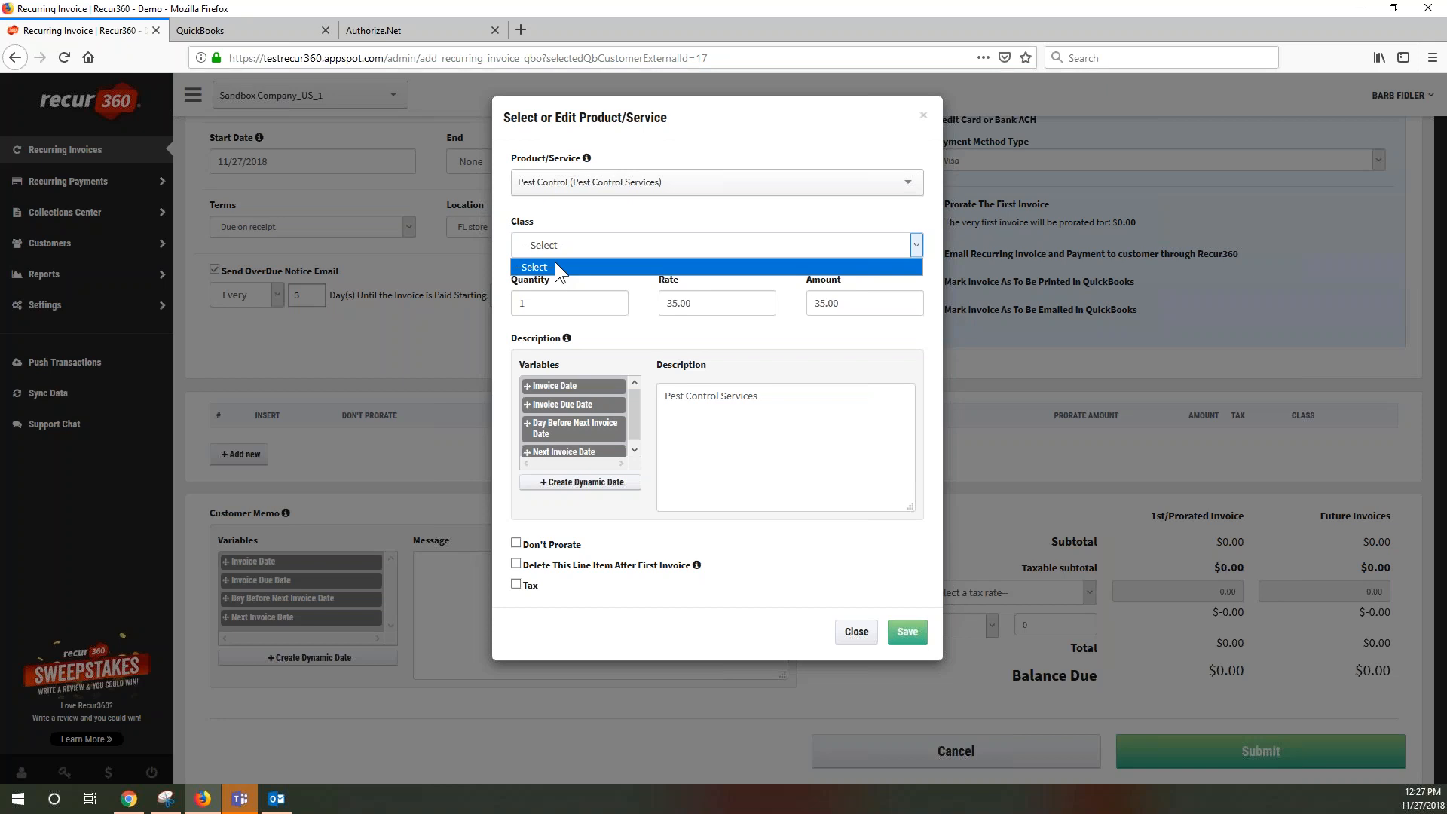
pyautogui.click(549, 305)
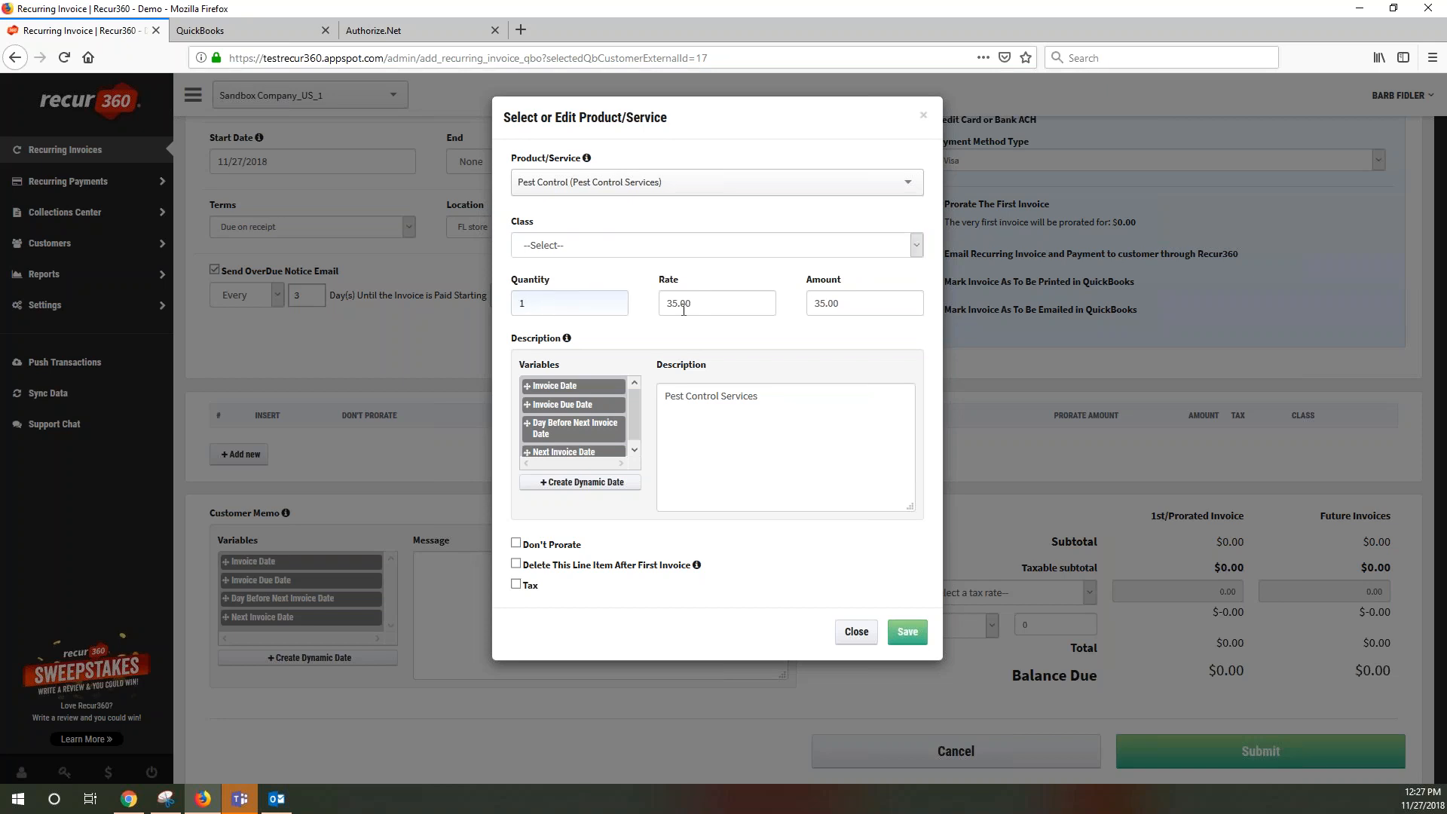
# Set quantity to 5 and describe the line as 'for the period beginning' plus the Invoice Date variable
pyautogui.press('BackSpace')
pyautogui.write('5')
pyautogui.click(791, 391)
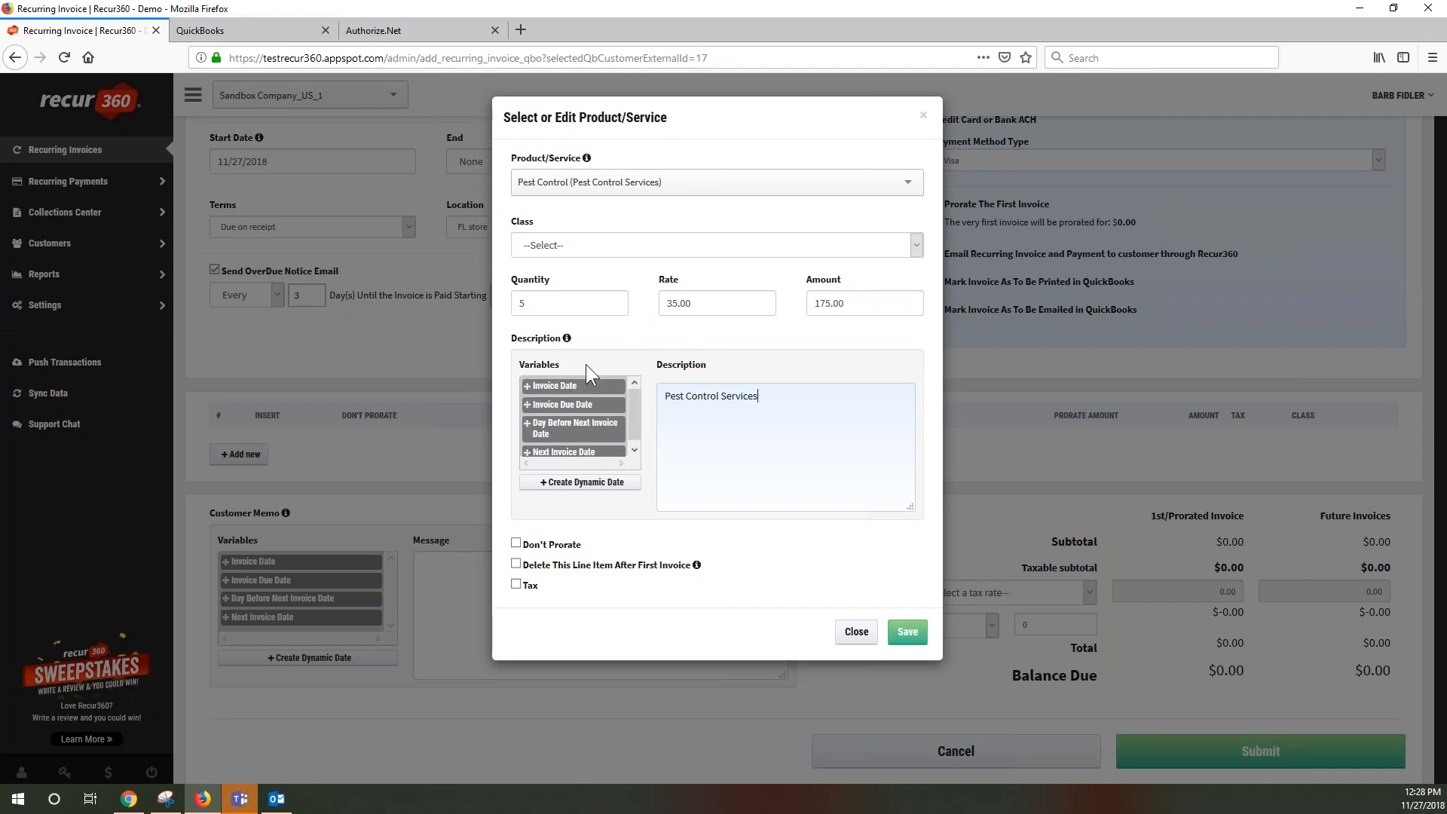
pyautogui.write('for the period beginning')
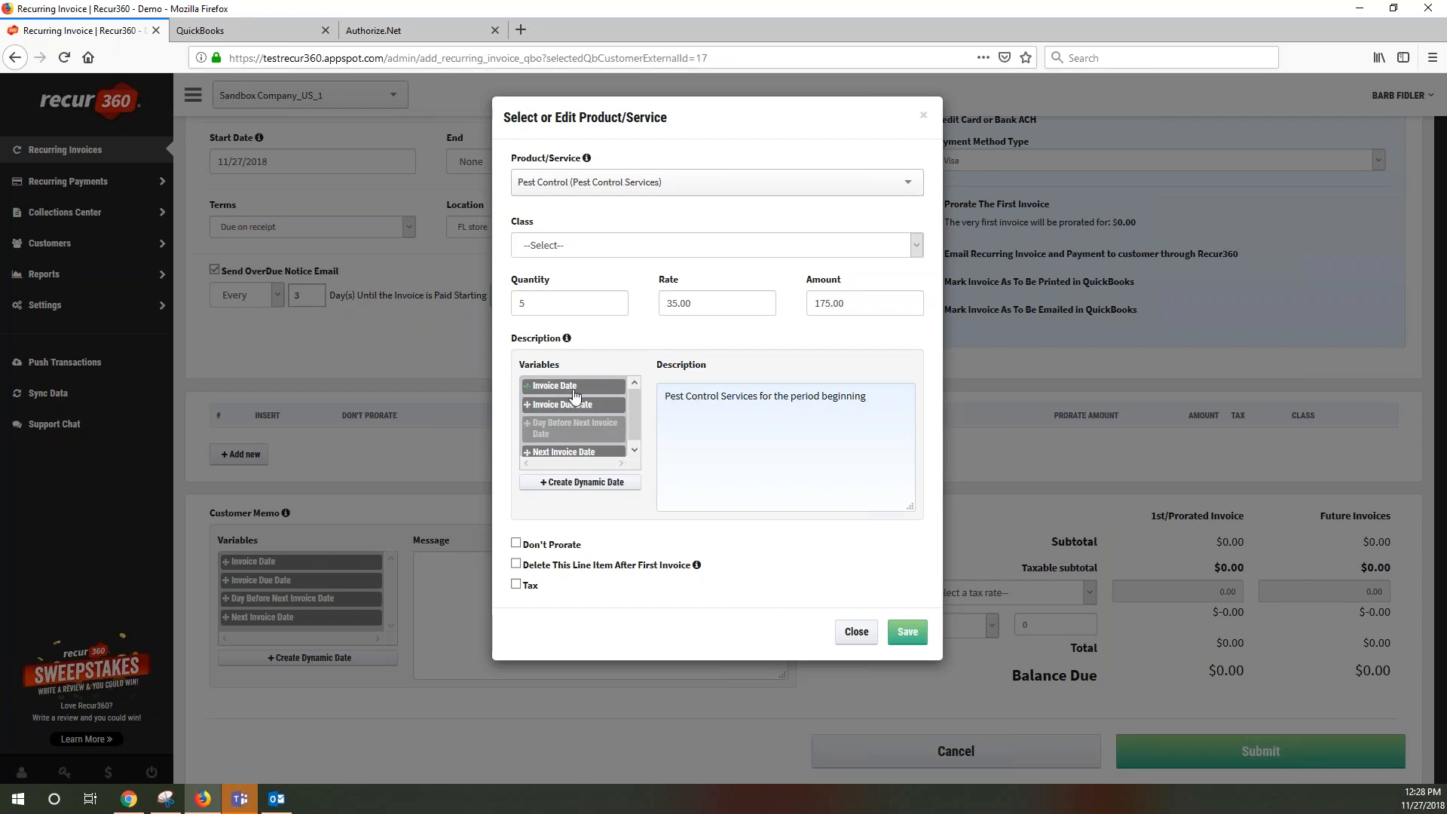
pyautogui.click(563, 390)
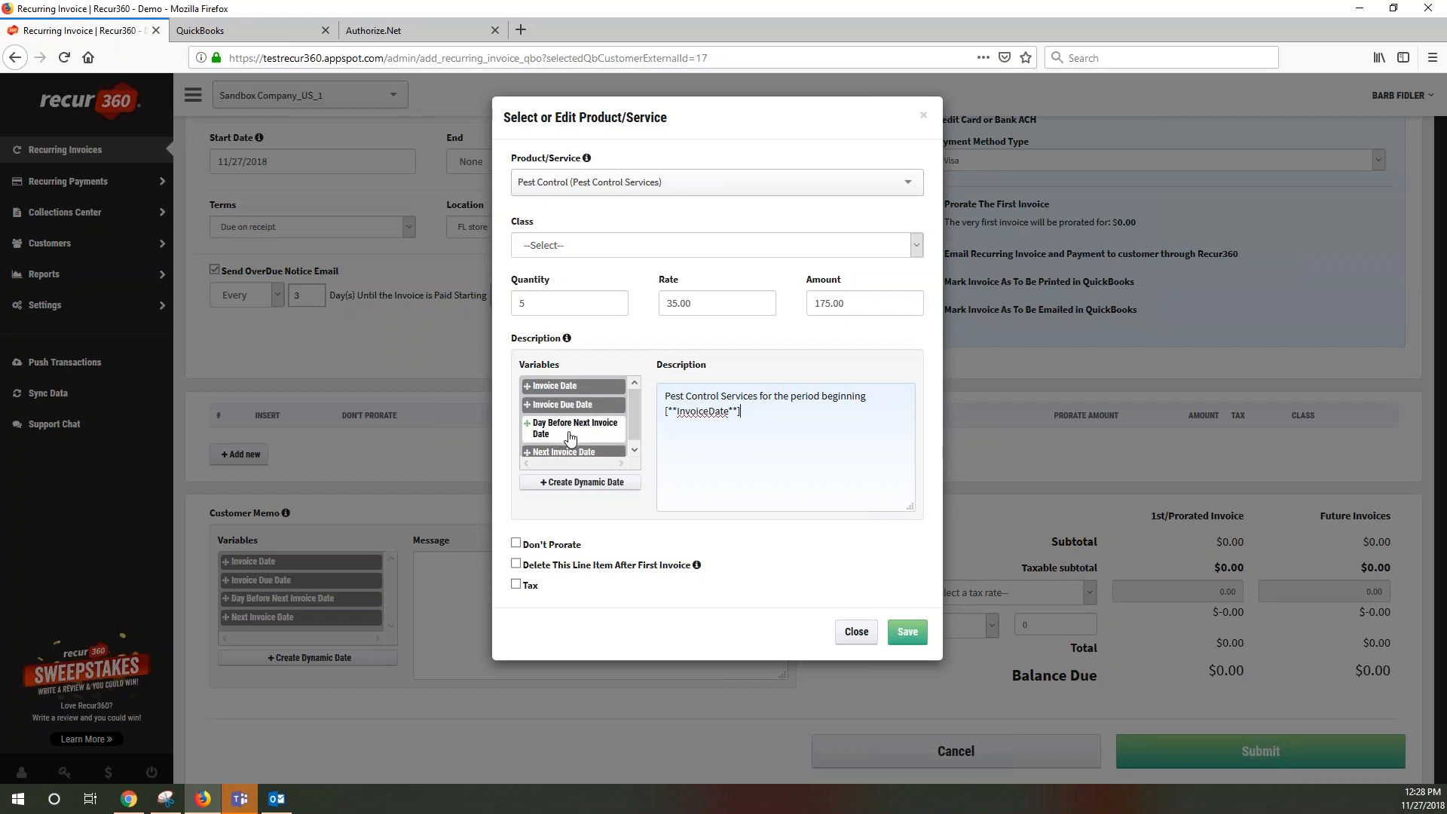
pyautogui.click(633, 453)
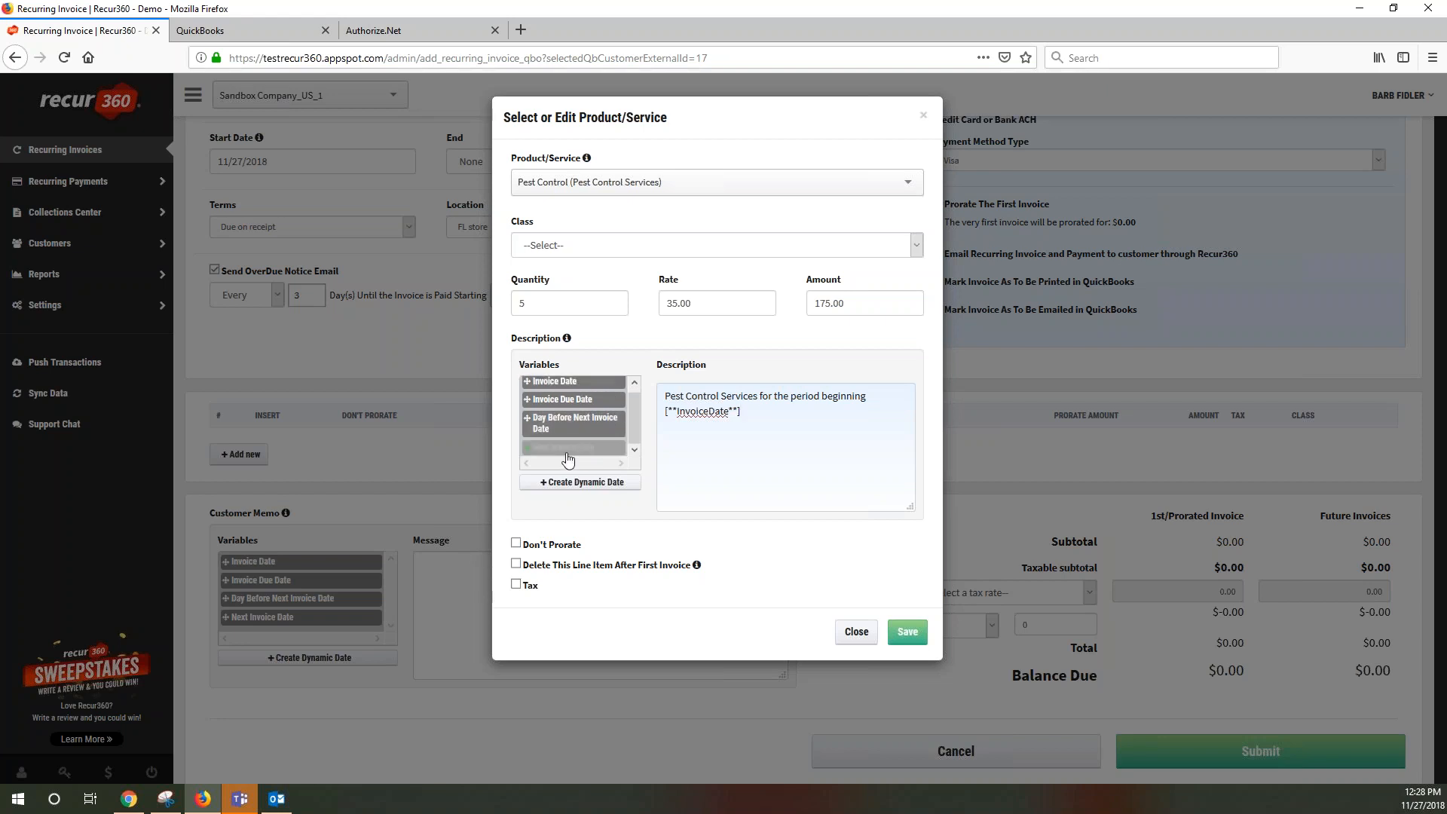
# Add ' -' to the description and create a Monthly dynamic date: the 15th, 1 month before
pyautogui.write('-')
pyautogui.click(604, 493)
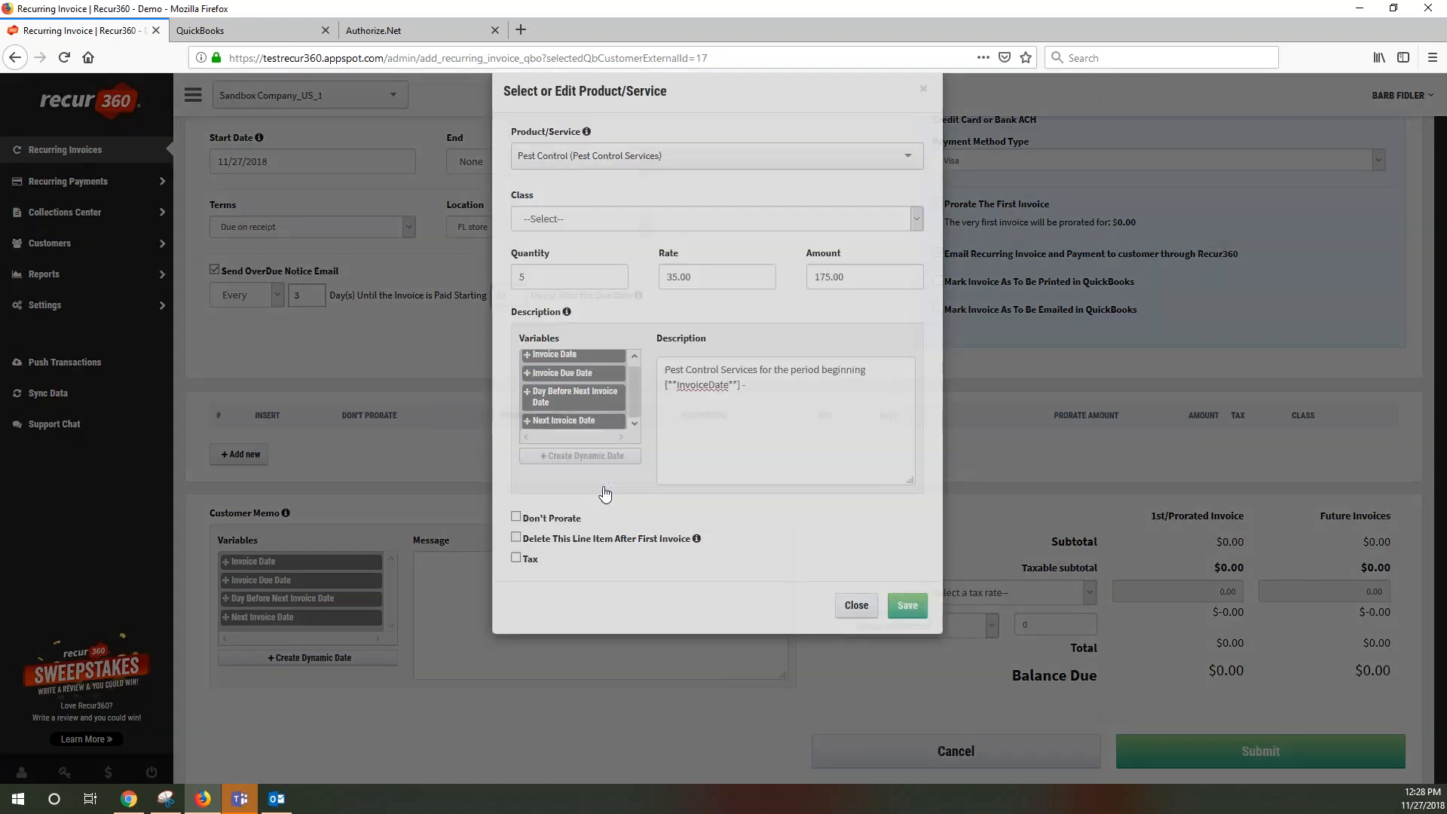
pyautogui.click(568, 183)
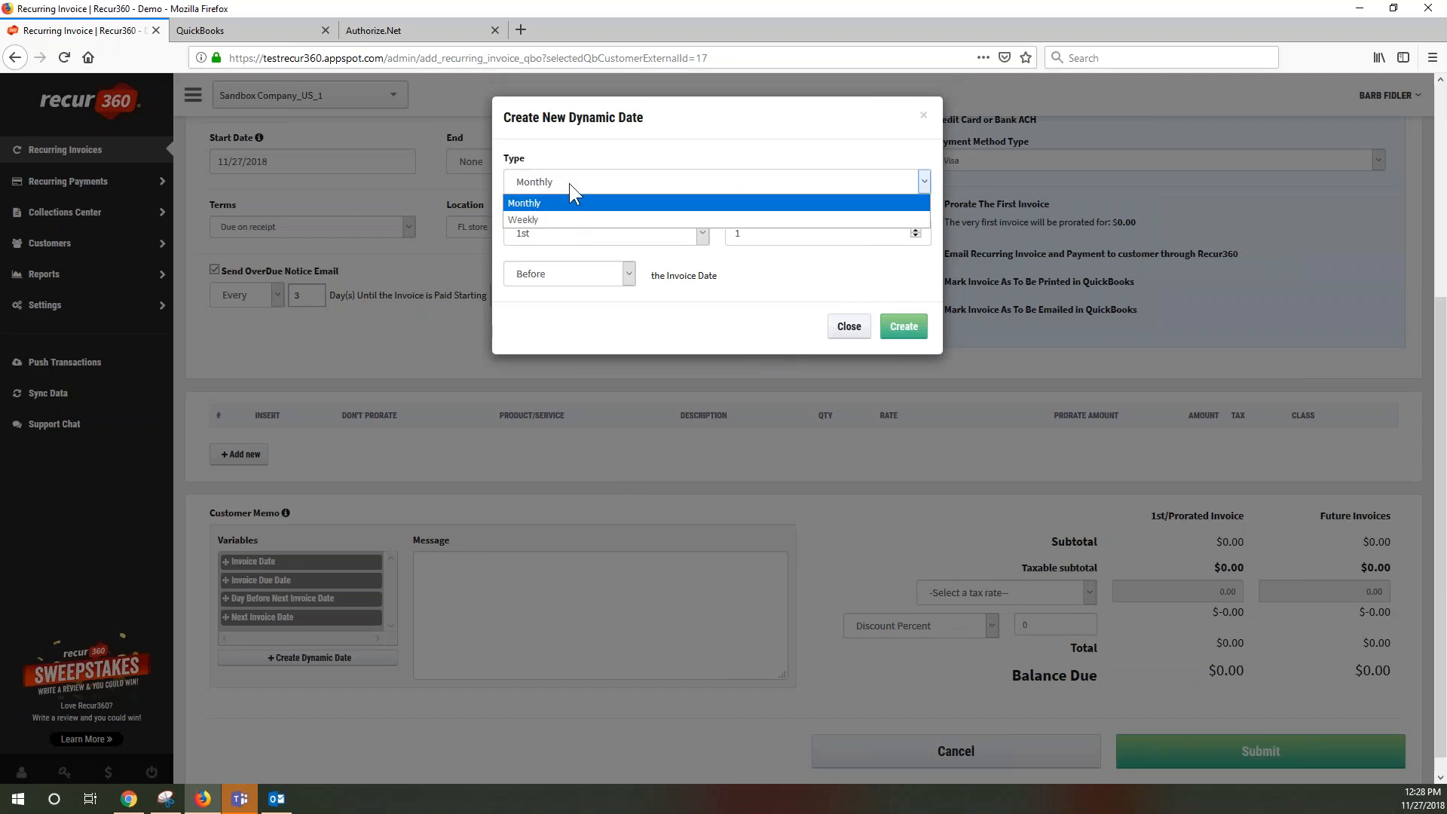
pyautogui.click(550, 206)
pyautogui.click(702, 233)
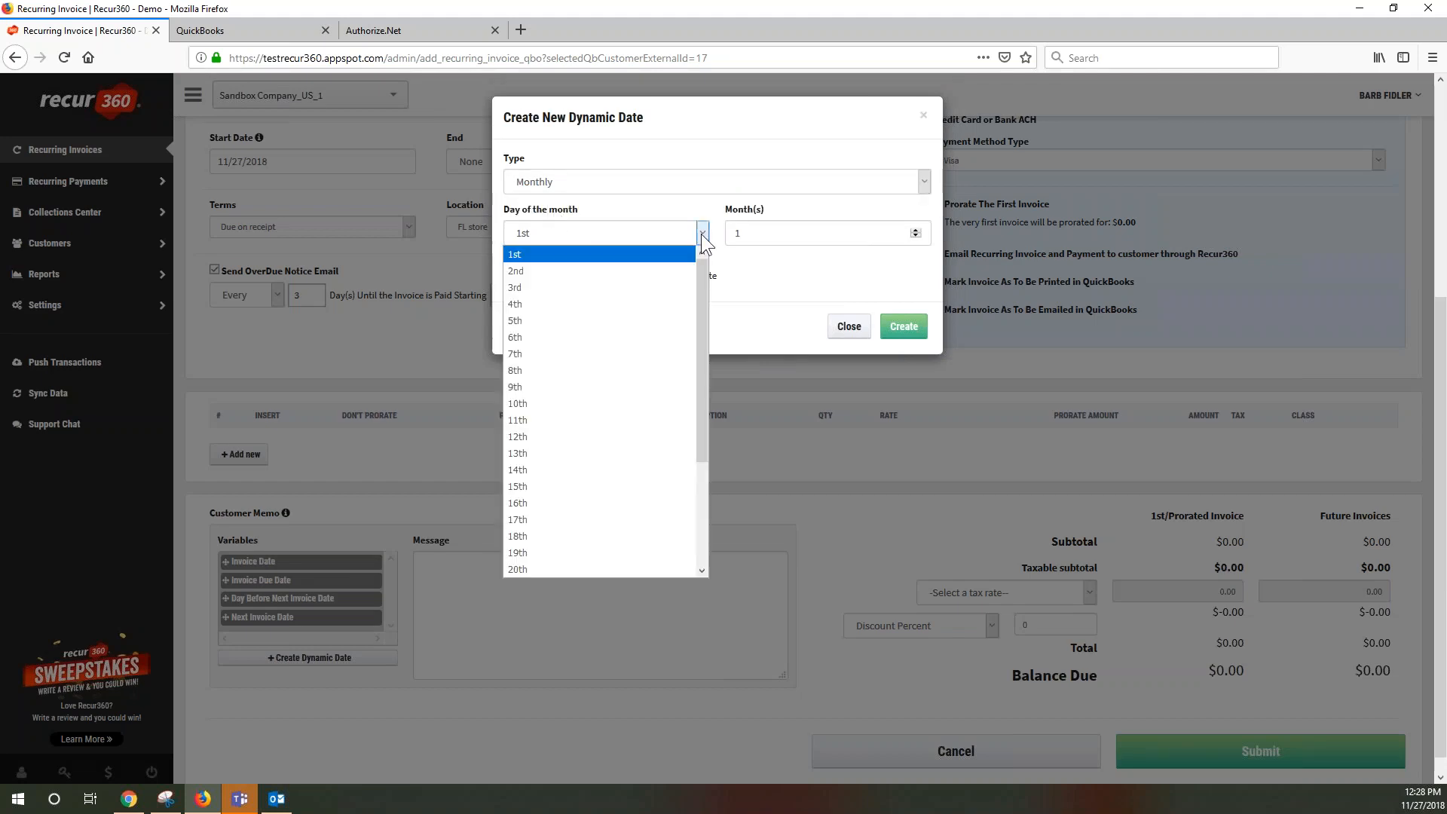
pyautogui.click(526, 486)
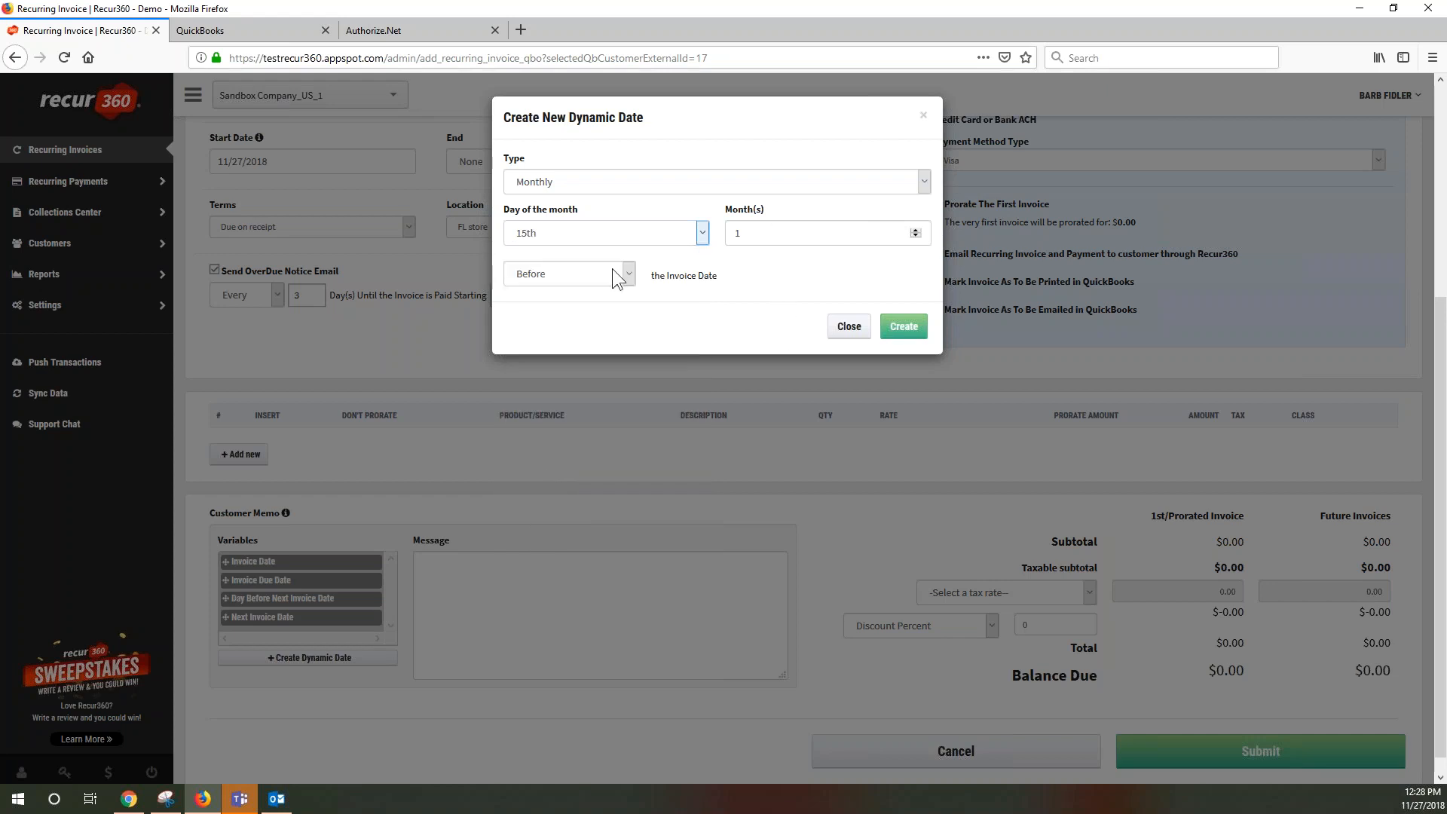
pyautogui.click(903, 329)
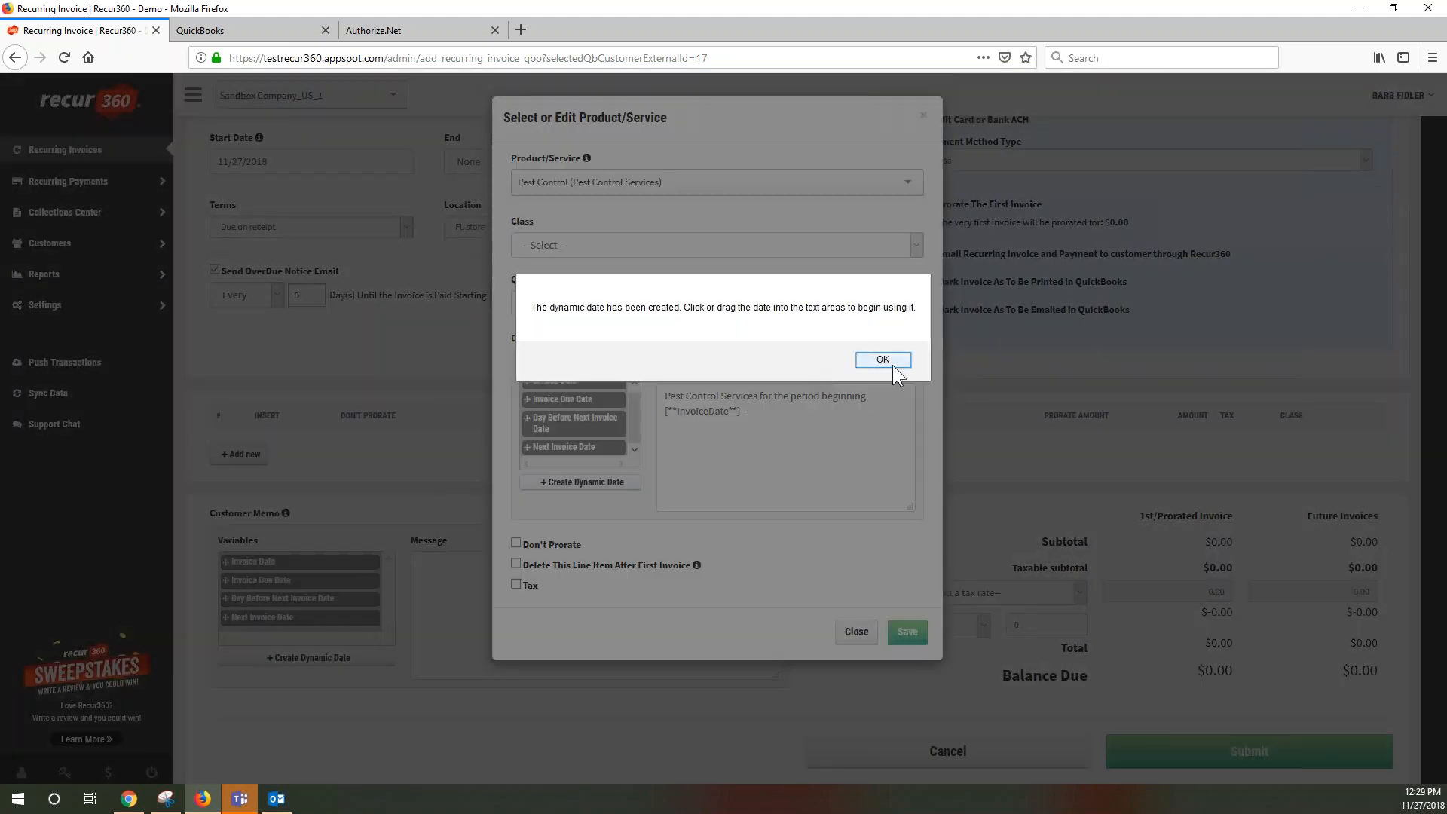
pyautogui.click(892, 365)
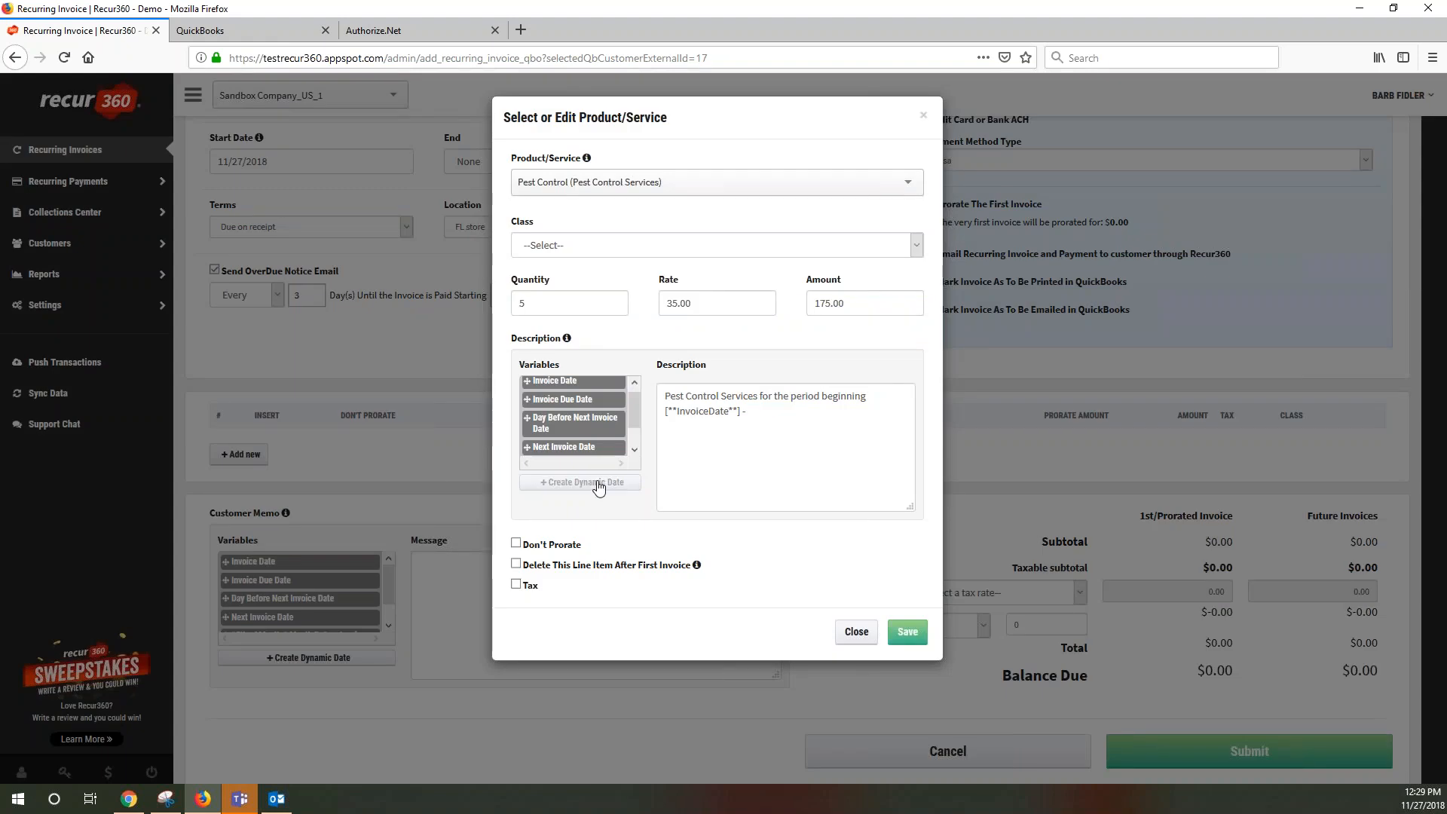
# Append the '15th of Month 1 Month Before Invoice Date' variable and save the Pest Control line at 175.00
pyautogui.scroll(-1, 634, 422)
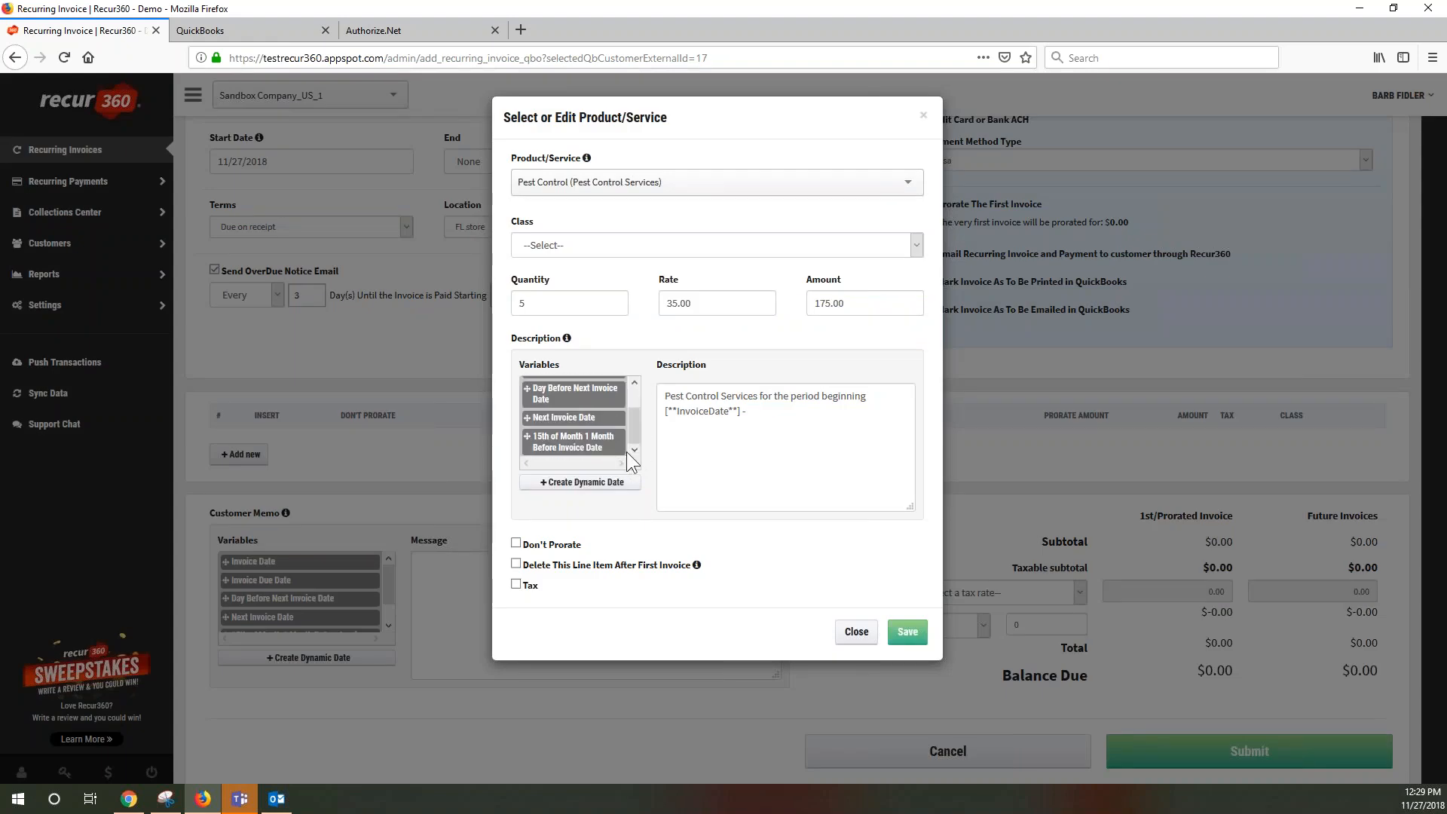
pyautogui.click(580, 448)
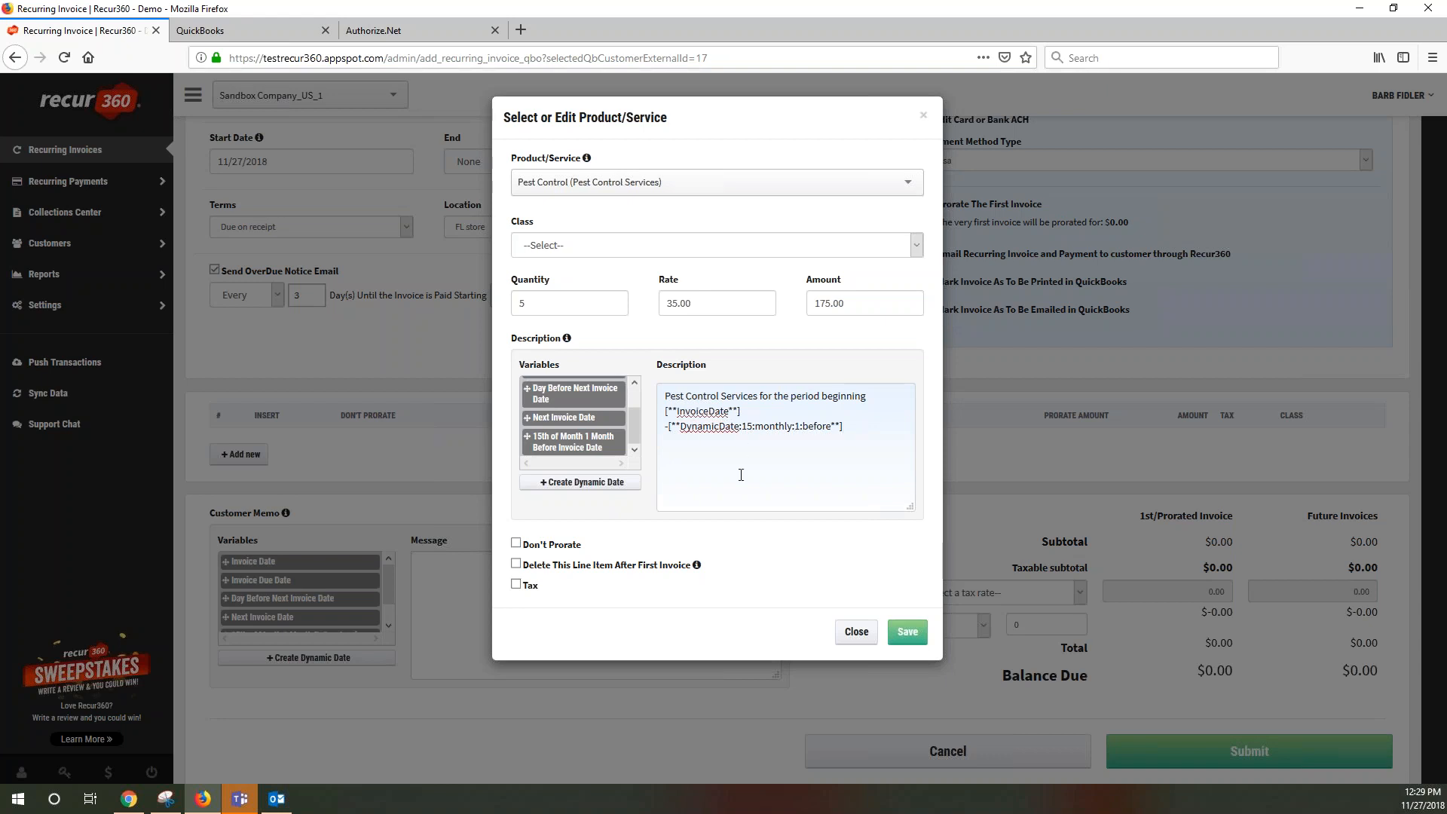
pyautogui.click(603, 486)
pyautogui.click(857, 306)
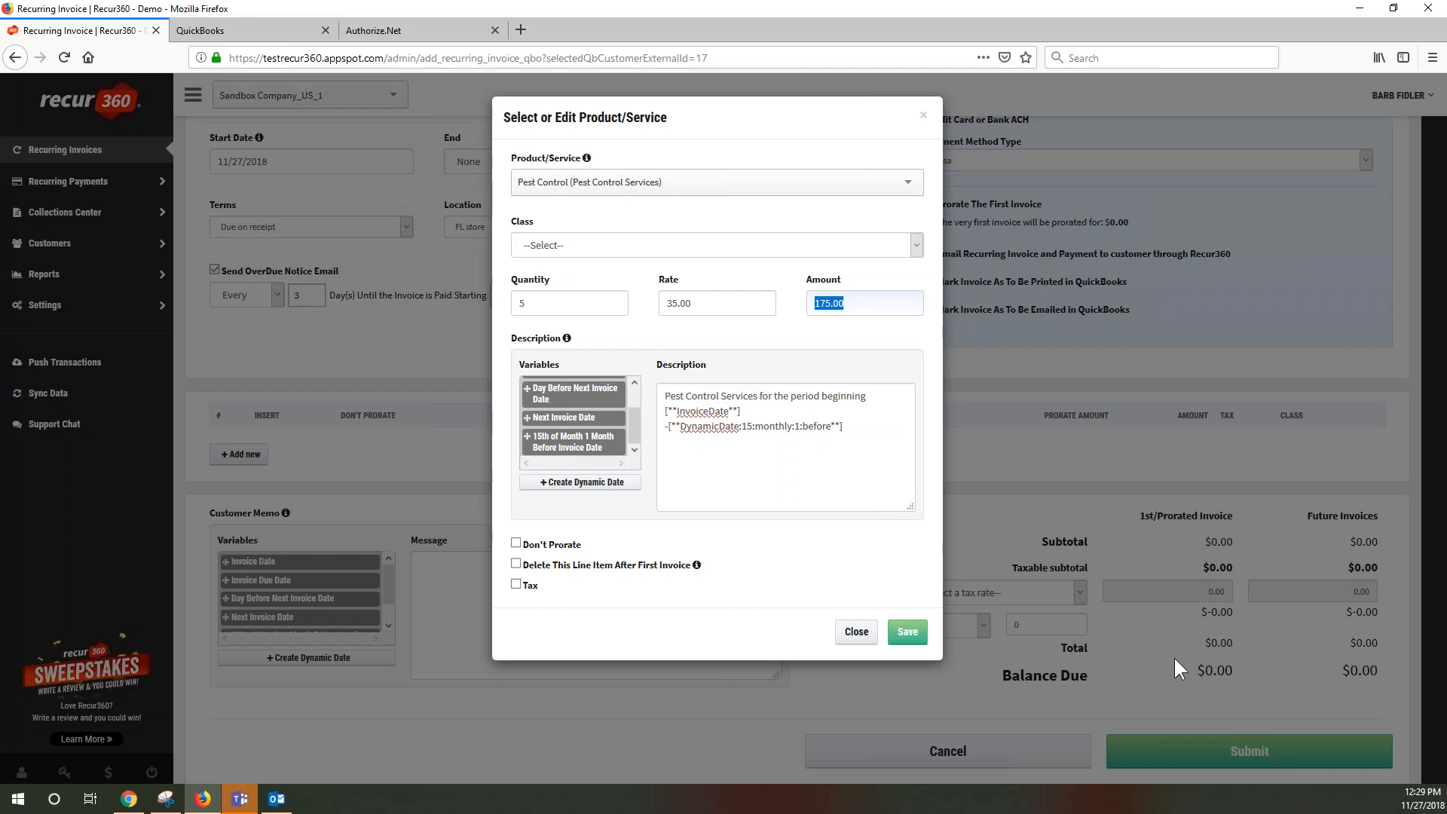
pyautogui.click(907, 633)
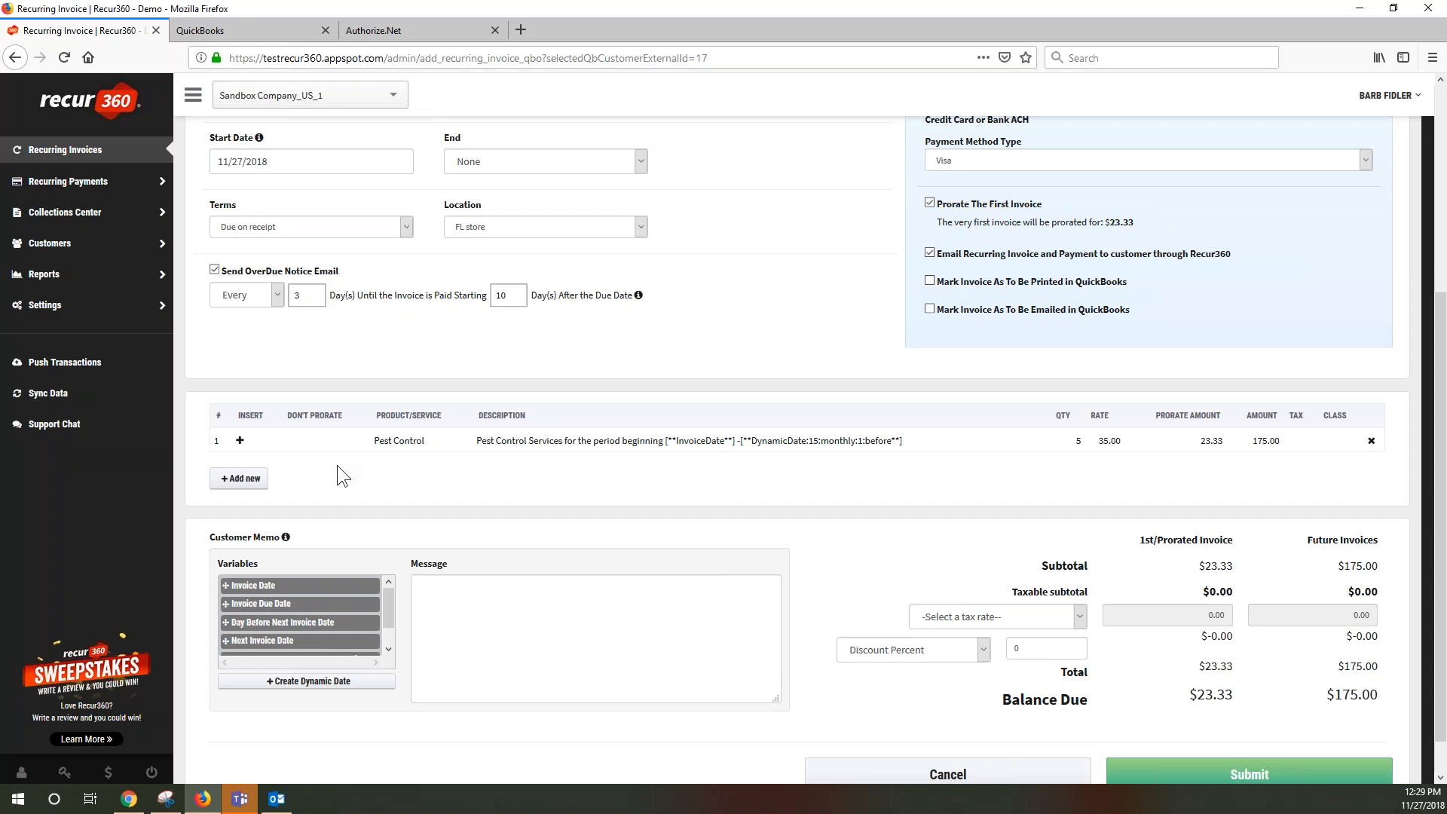
# Add a Services line at rate 49.99 described 'First time setup spray'
pyautogui.click(240, 478)
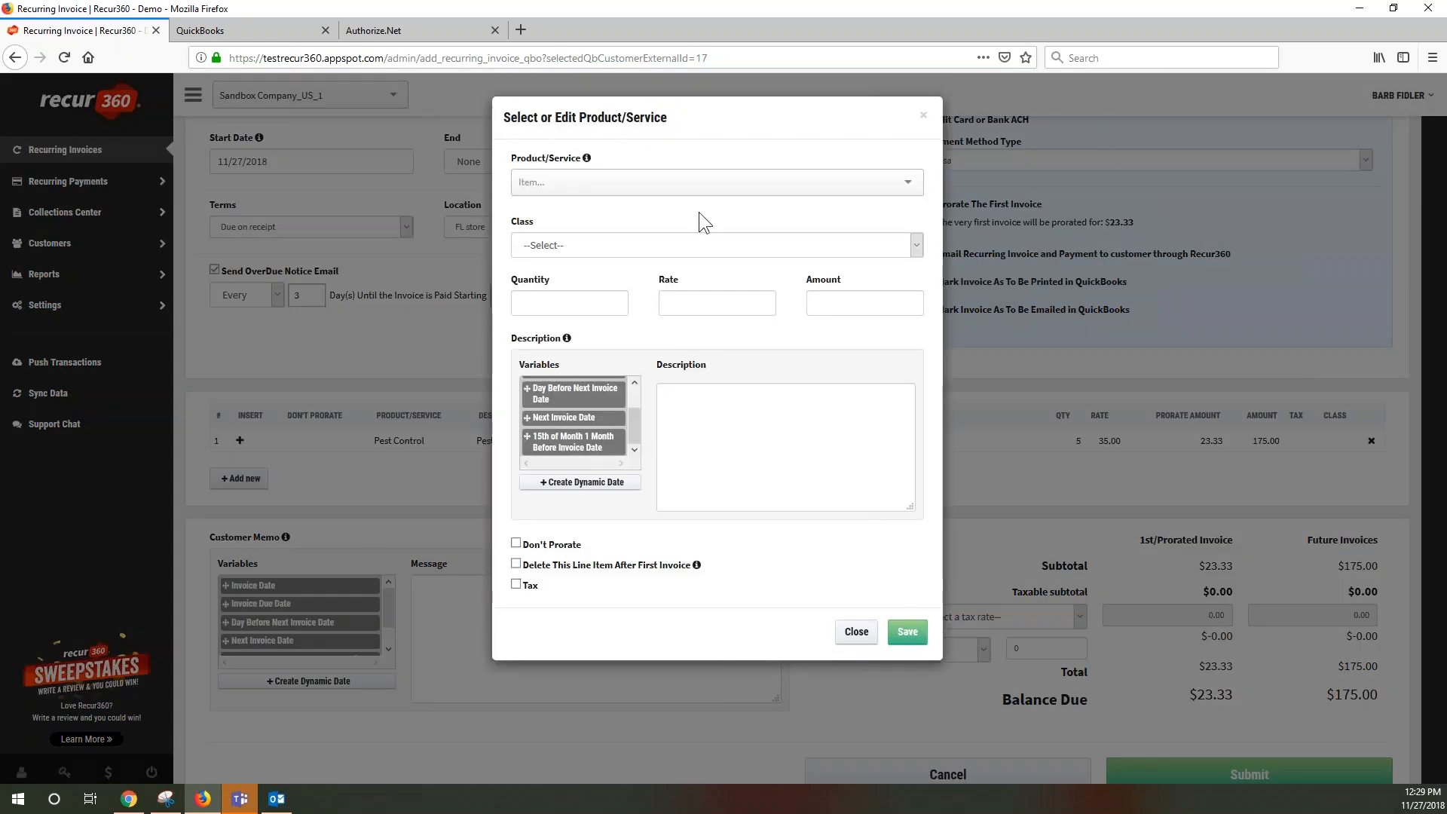
pyautogui.click(706, 184)
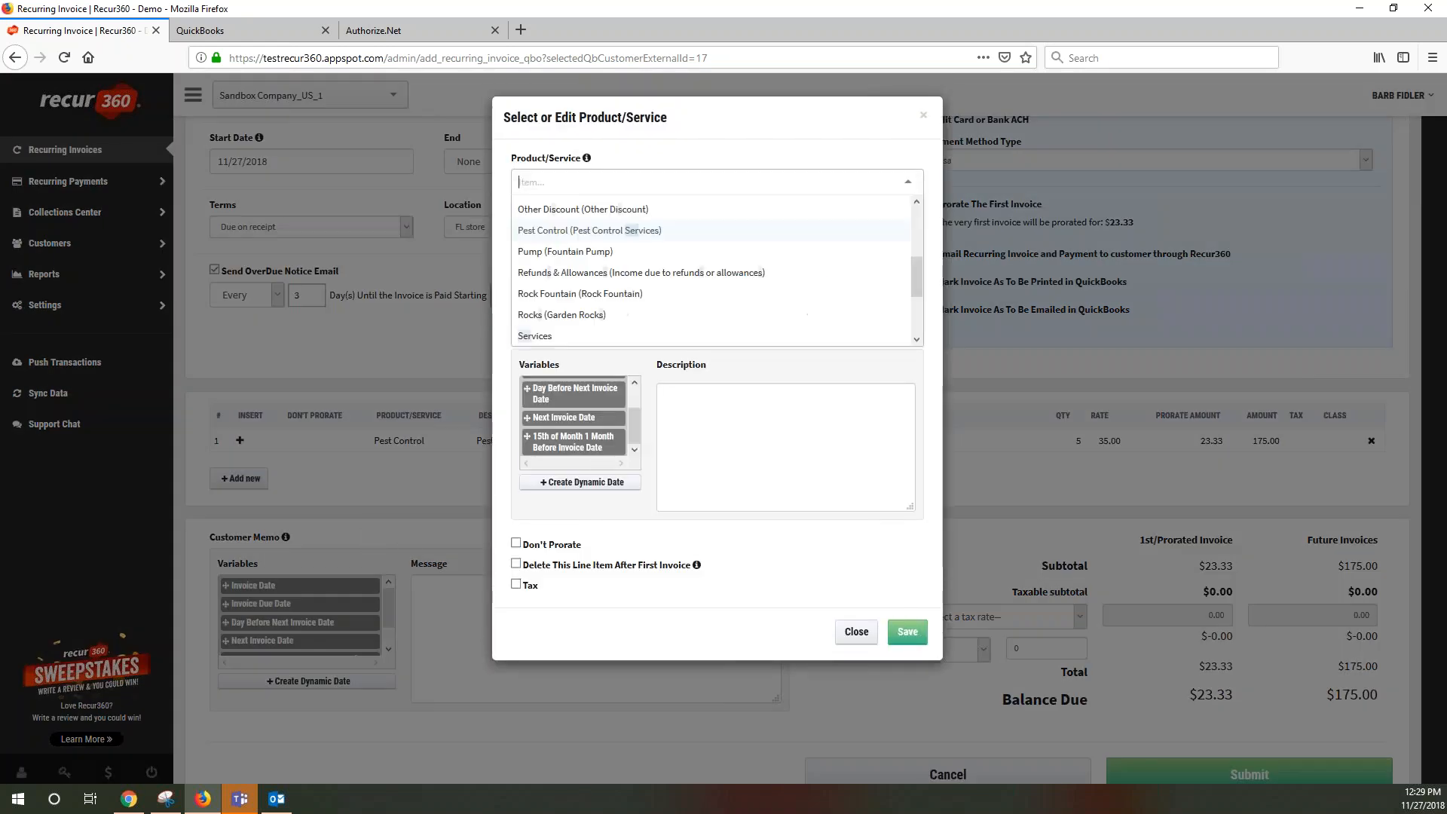
pyautogui.write('ser')
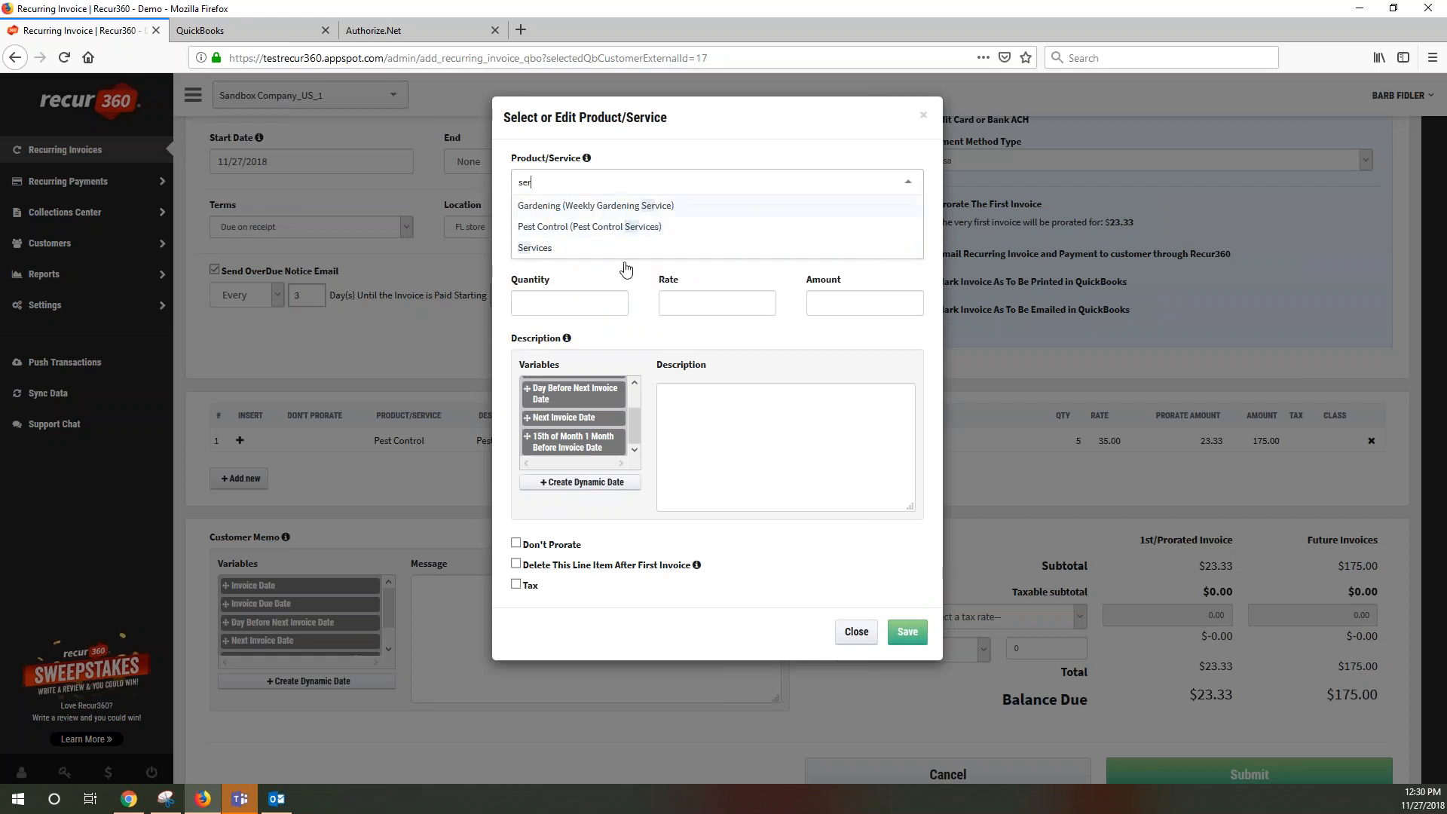
pyautogui.click(546, 251)
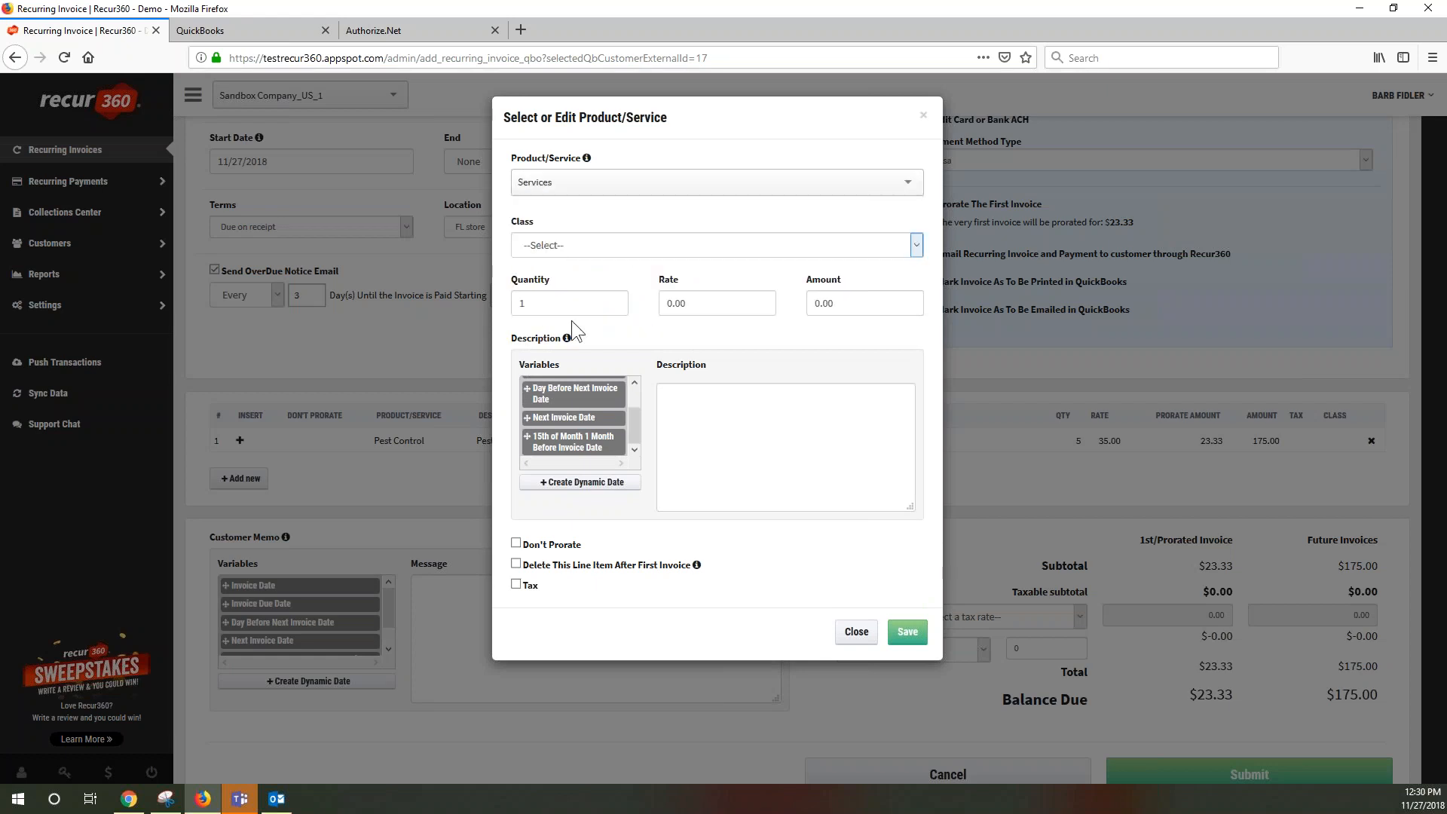
pyautogui.moveTo(701, 304); pyautogui.dragTo(627, 304)
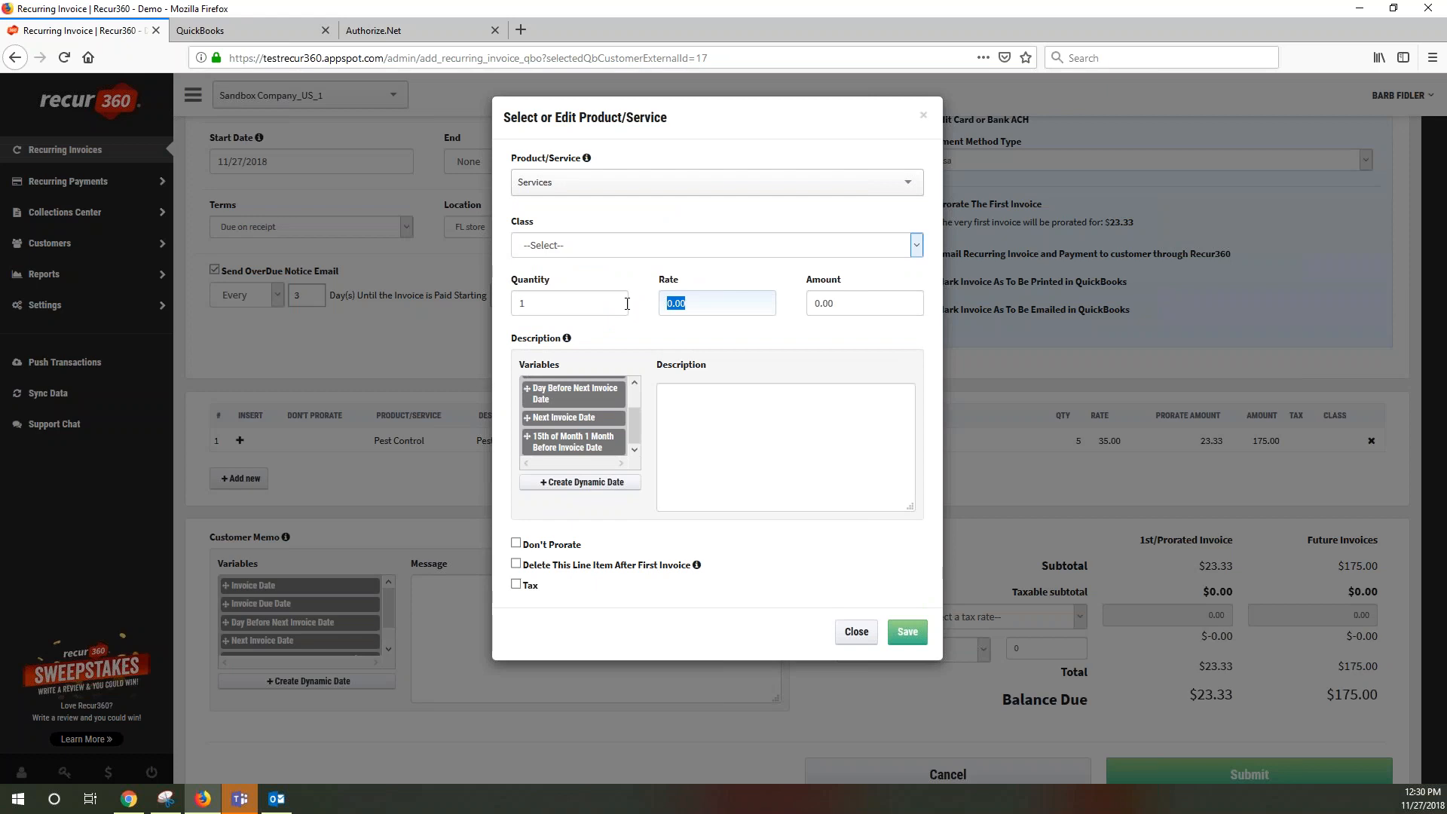
pyautogui.write('49.99')
pyautogui.click(767, 406)
pyautogui.write('First tiem')
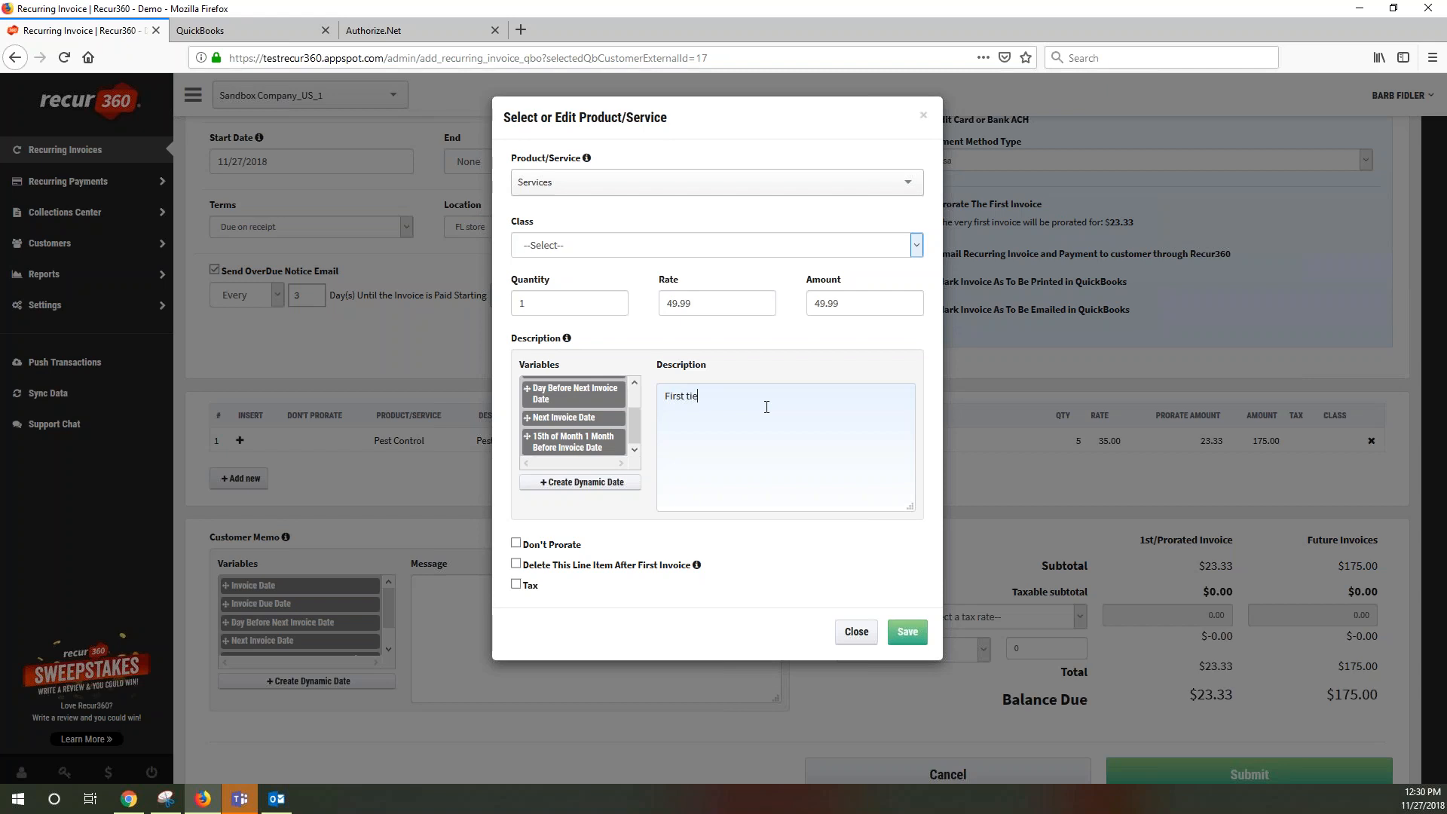
pyautogui.press('BackSpace')
pyautogui.press('BackSpace')
pyautogui.write('me setup spr')
# Make the setup line unprorated and first-invoice-only, save it, and submit the recurring invoice
pyautogui.click(517, 544)
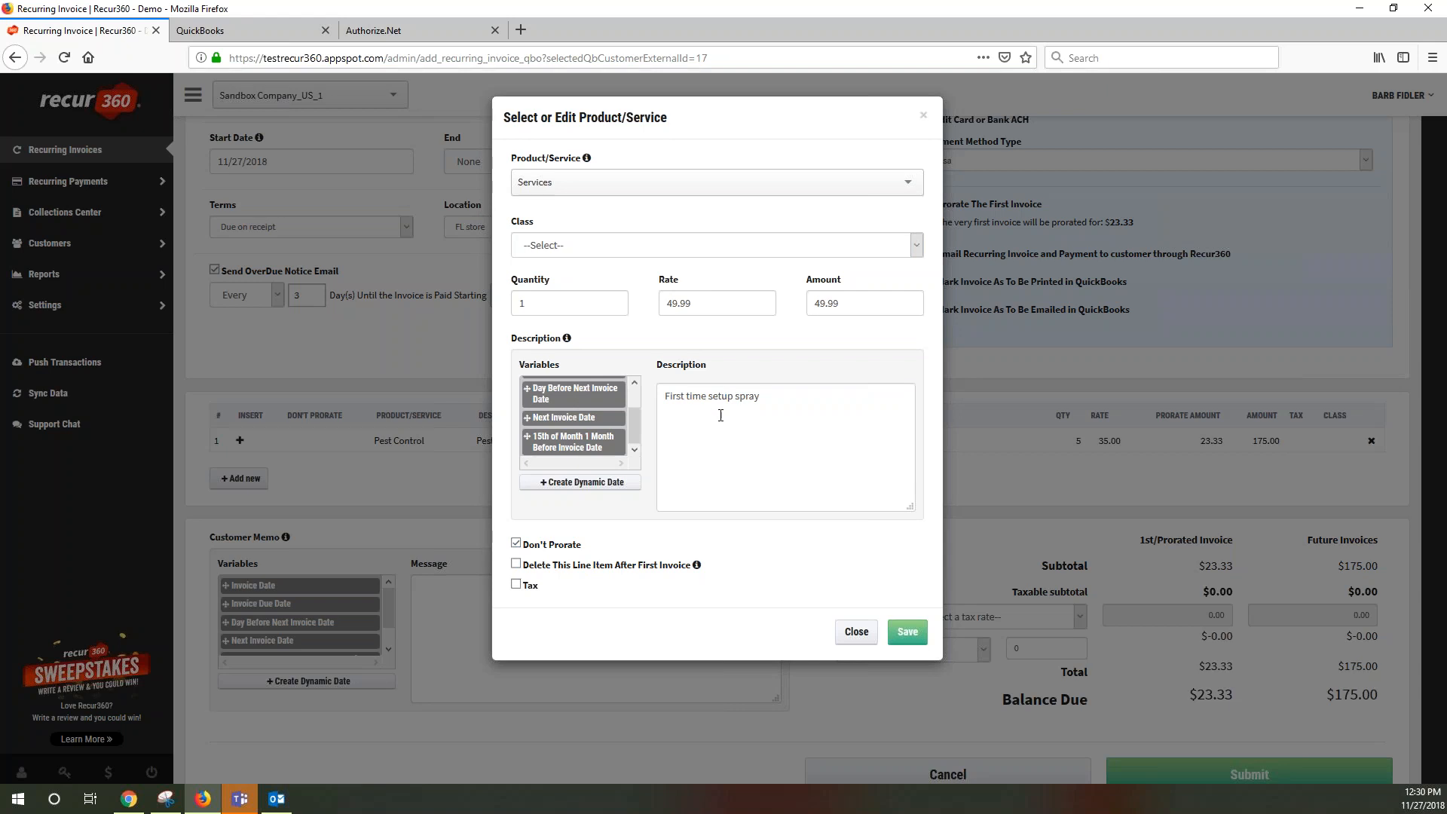
pyautogui.click(516, 565)
pyautogui.click(915, 631)
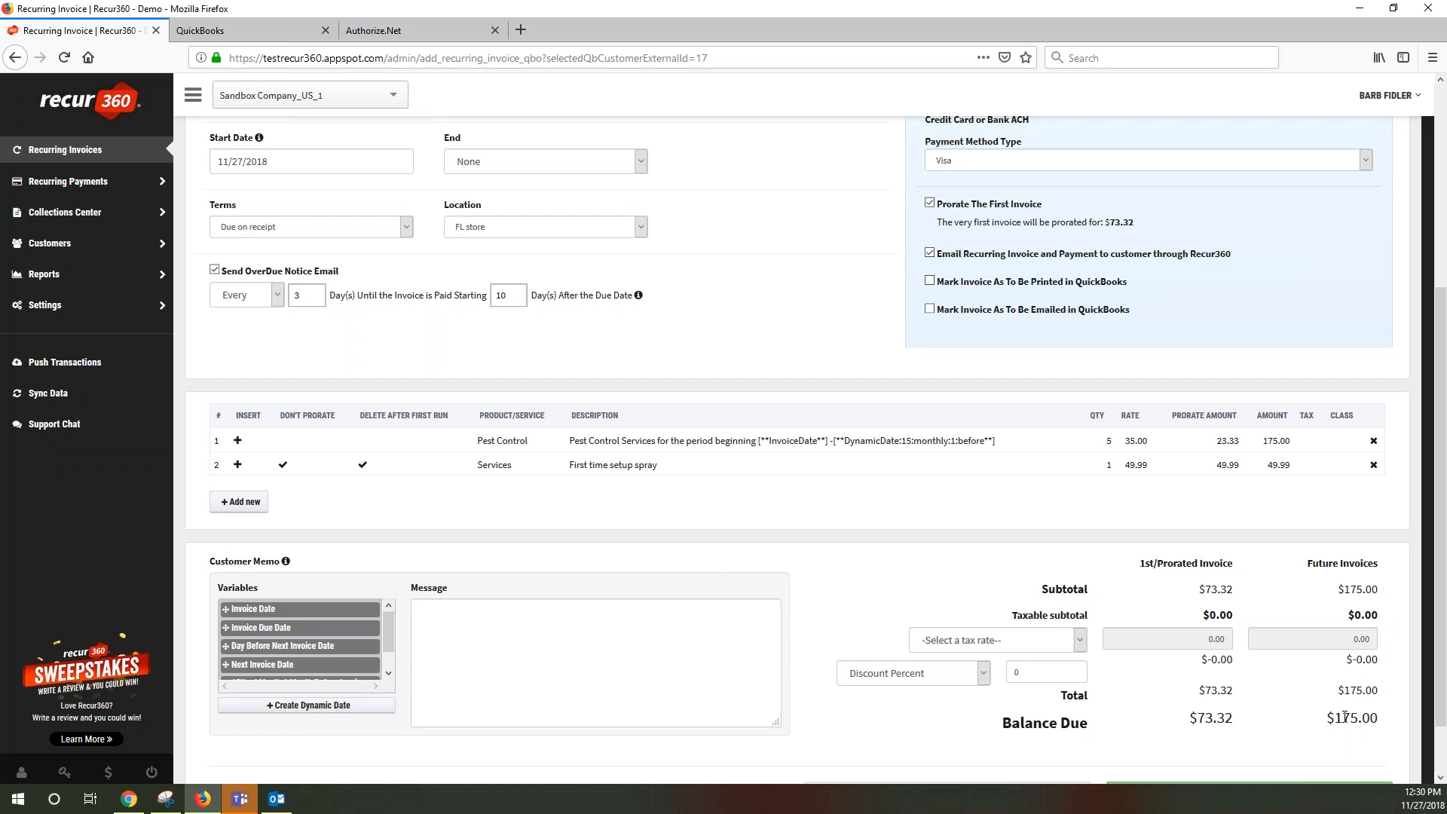
pyautogui.scroll(-1, 1286, 740)
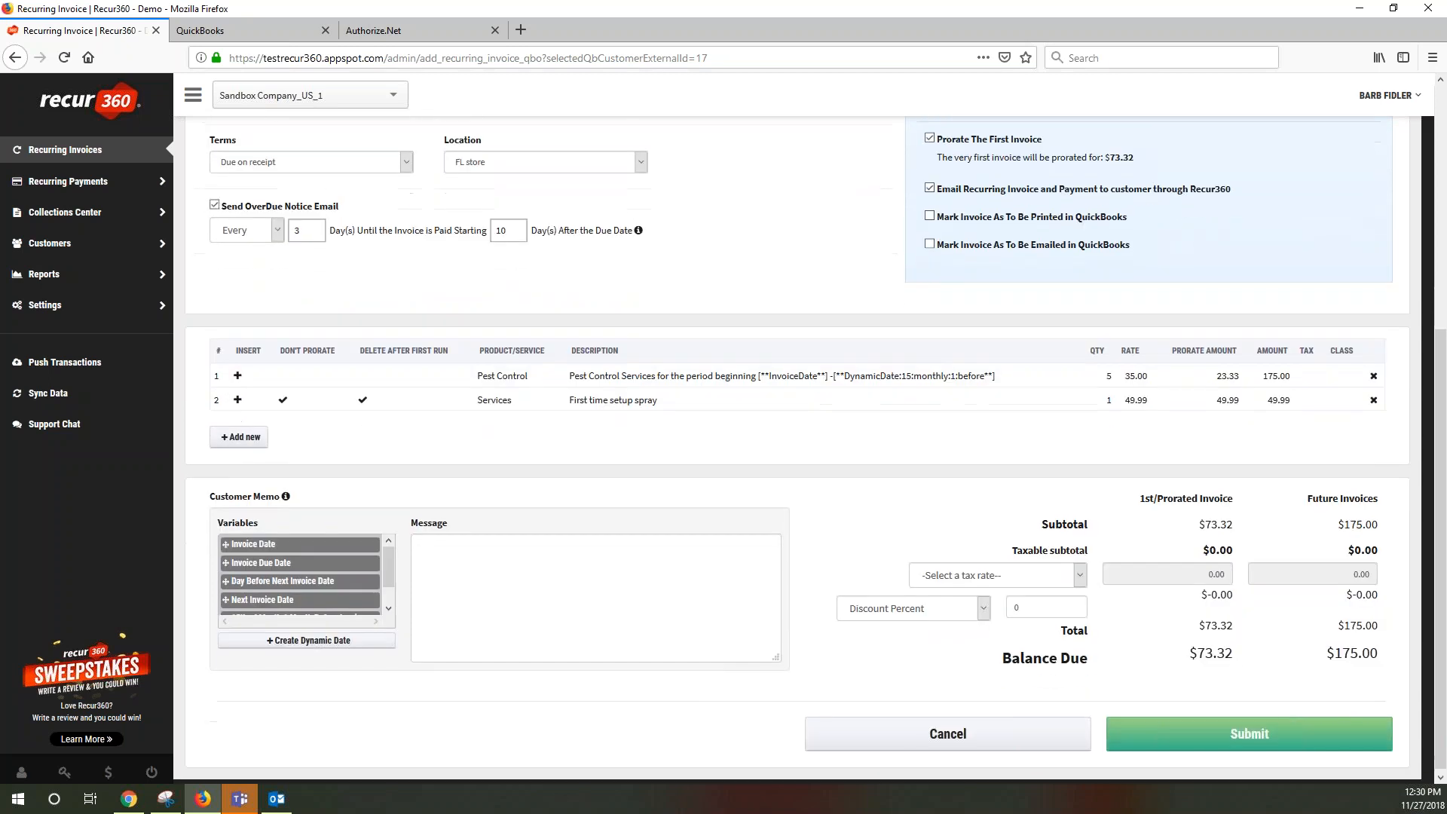
pyautogui.click(1250, 736)
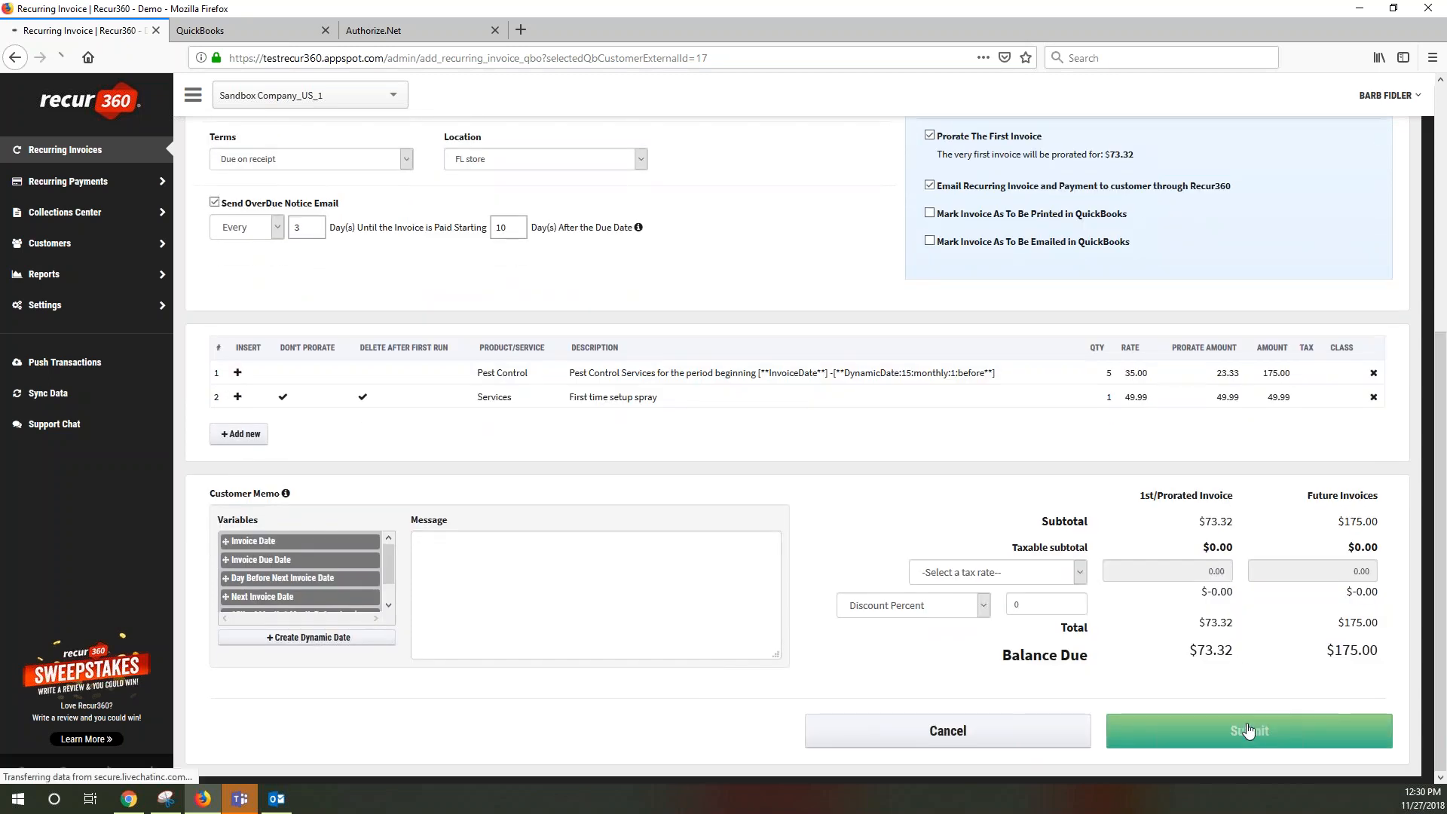
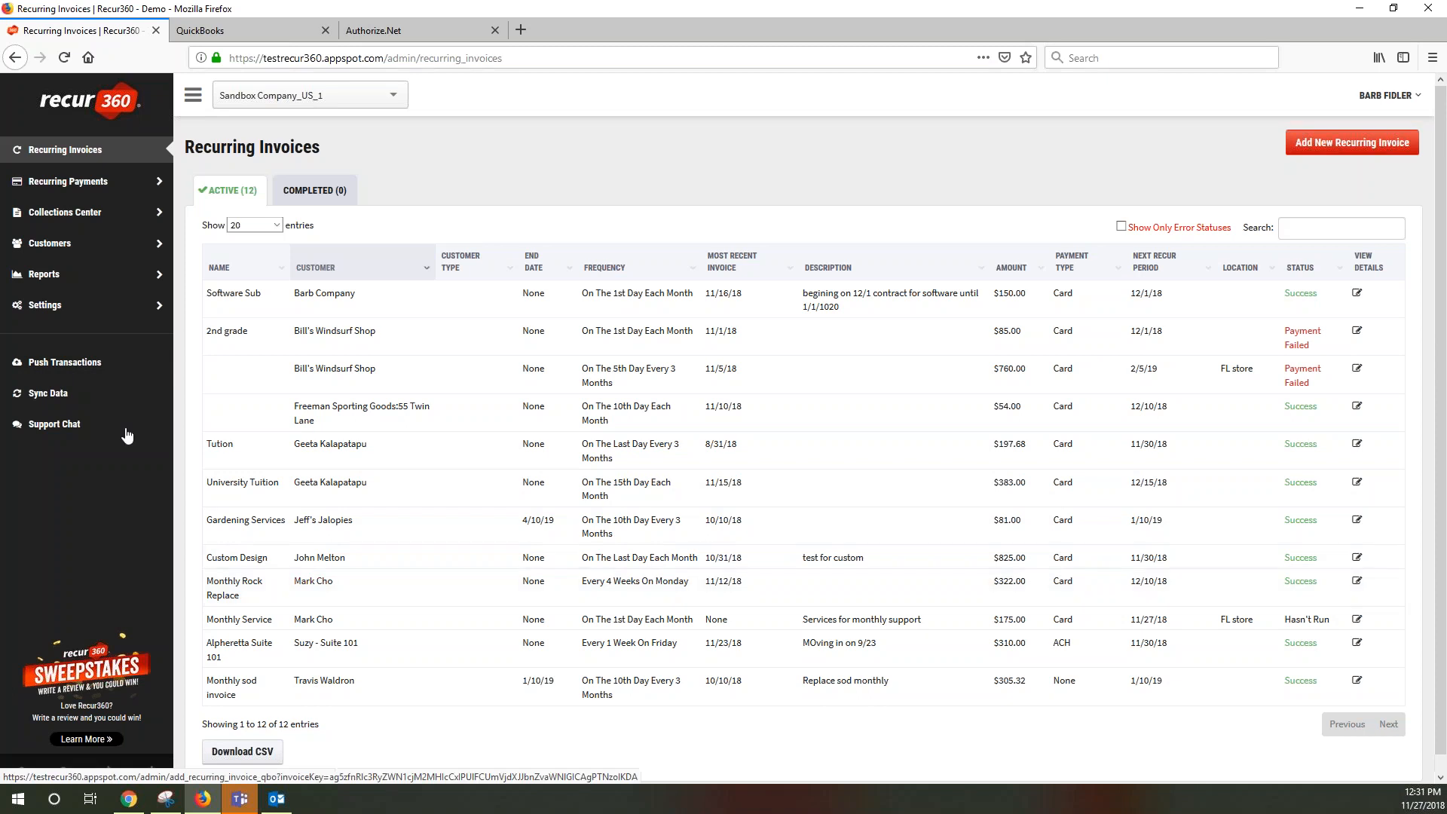
# Push pending transactions and open the Monthly Service customer's profile from Recurring Invoices
pyautogui.click(90, 368)
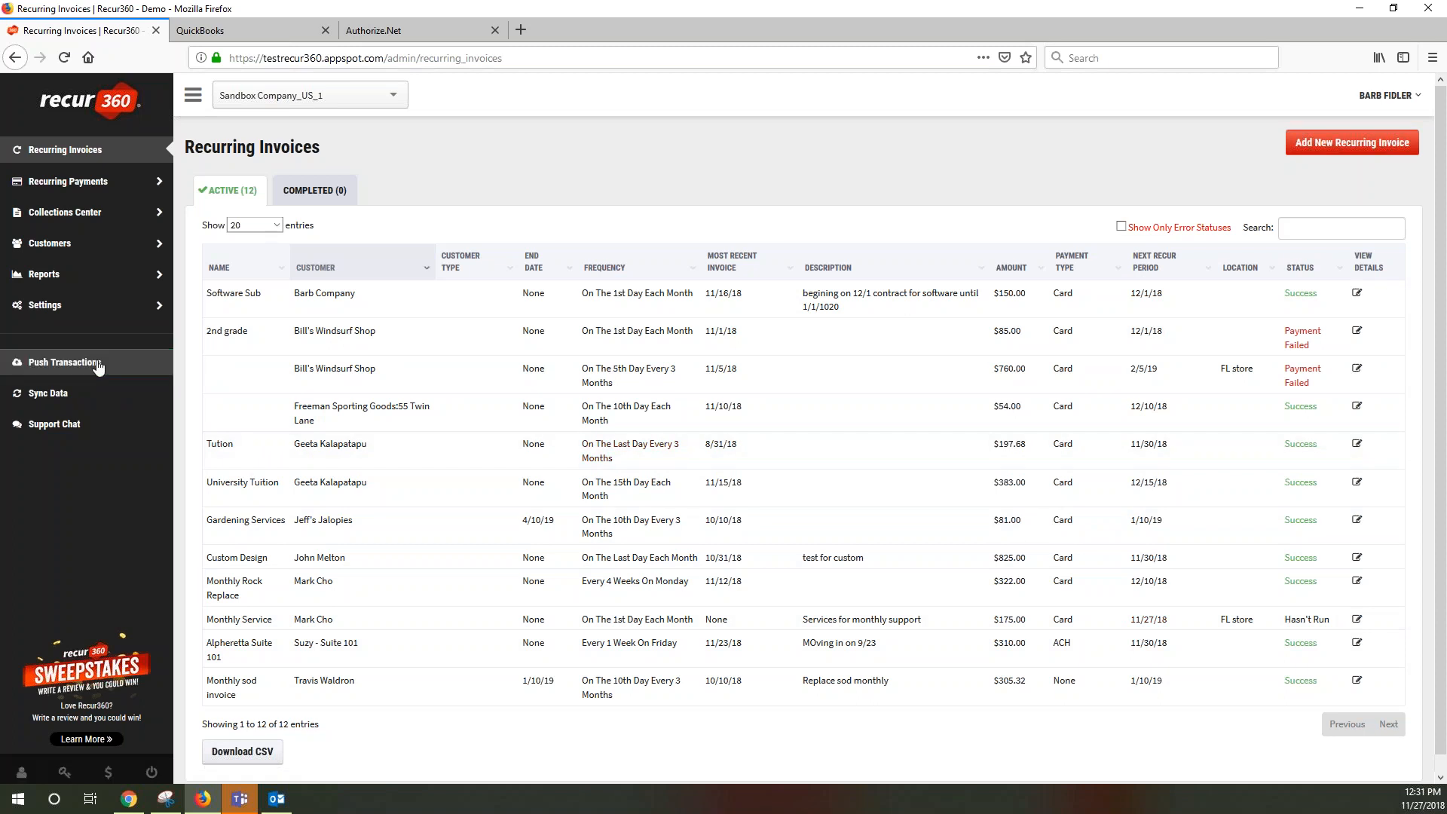
pyautogui.click(108, 151)
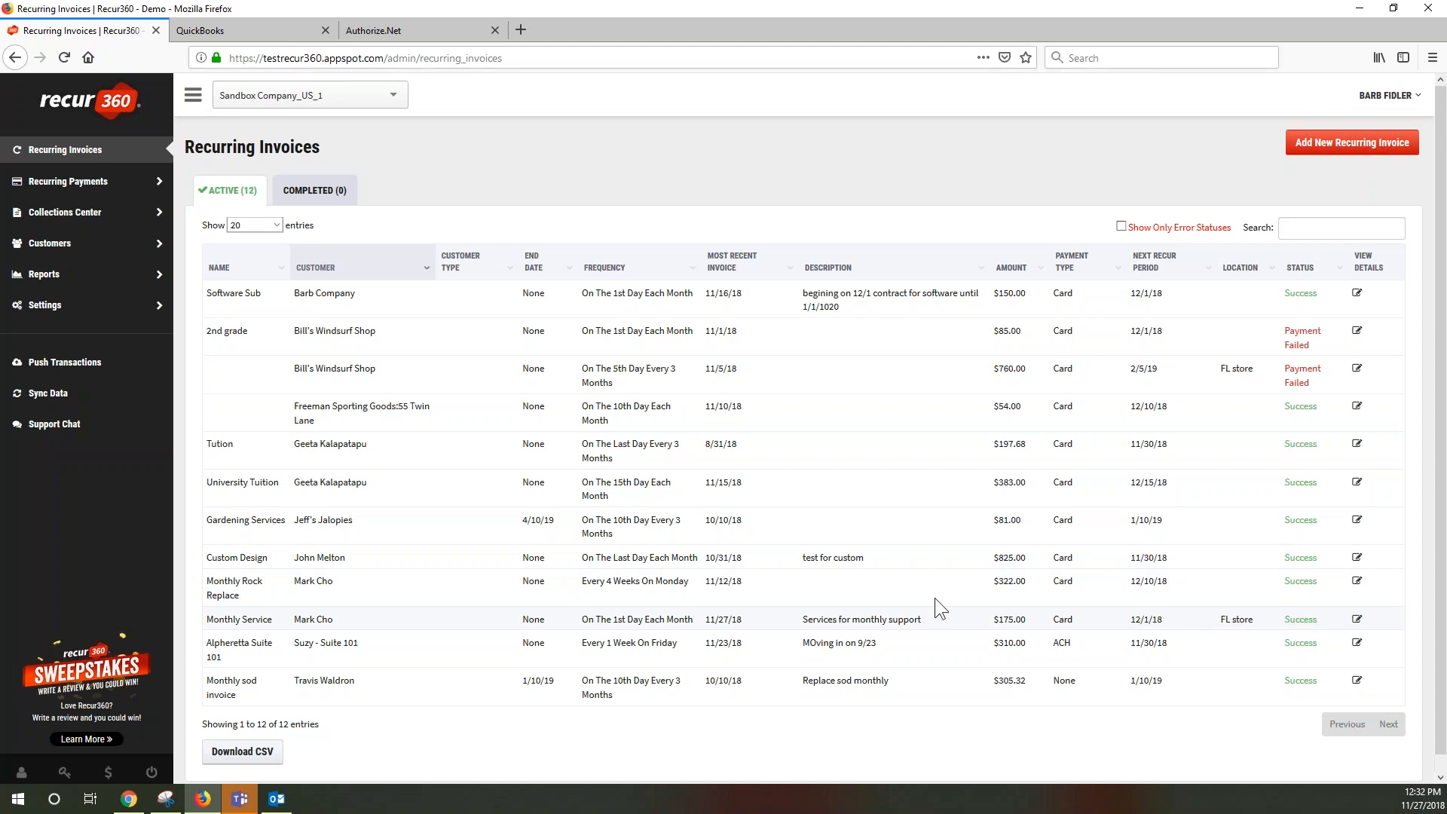
pyautogui.click(319, 627)
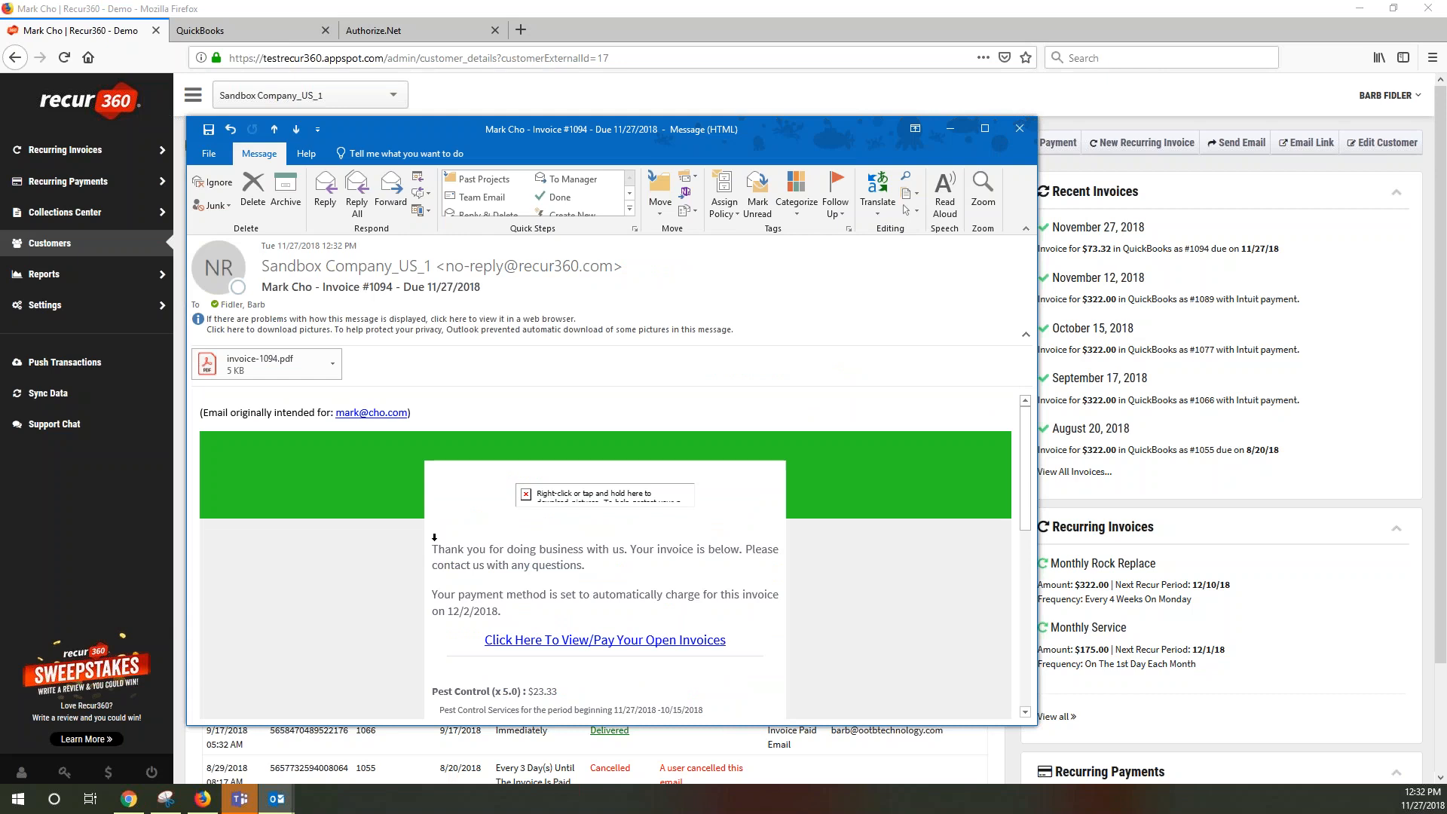
# Go over the invoice email's thank-you note, 12/2/2018 auto-charge date and 73.32 balance due
pyautogui.moveTo(433, 550); pyautogui.dragTo(601, 561)
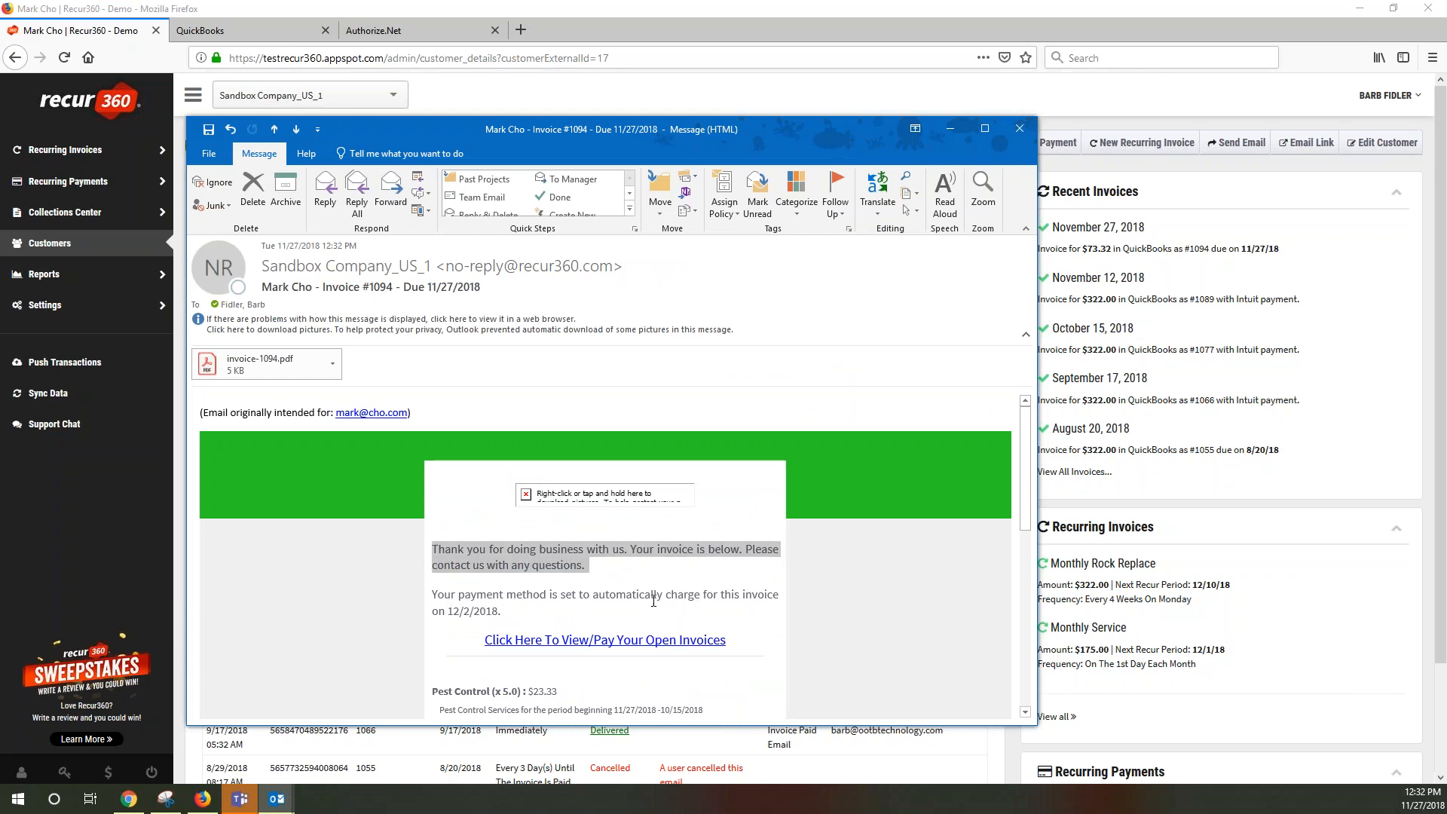
pyautogui.doubleClick(451, 618)
pyautogui.click(452, 618)
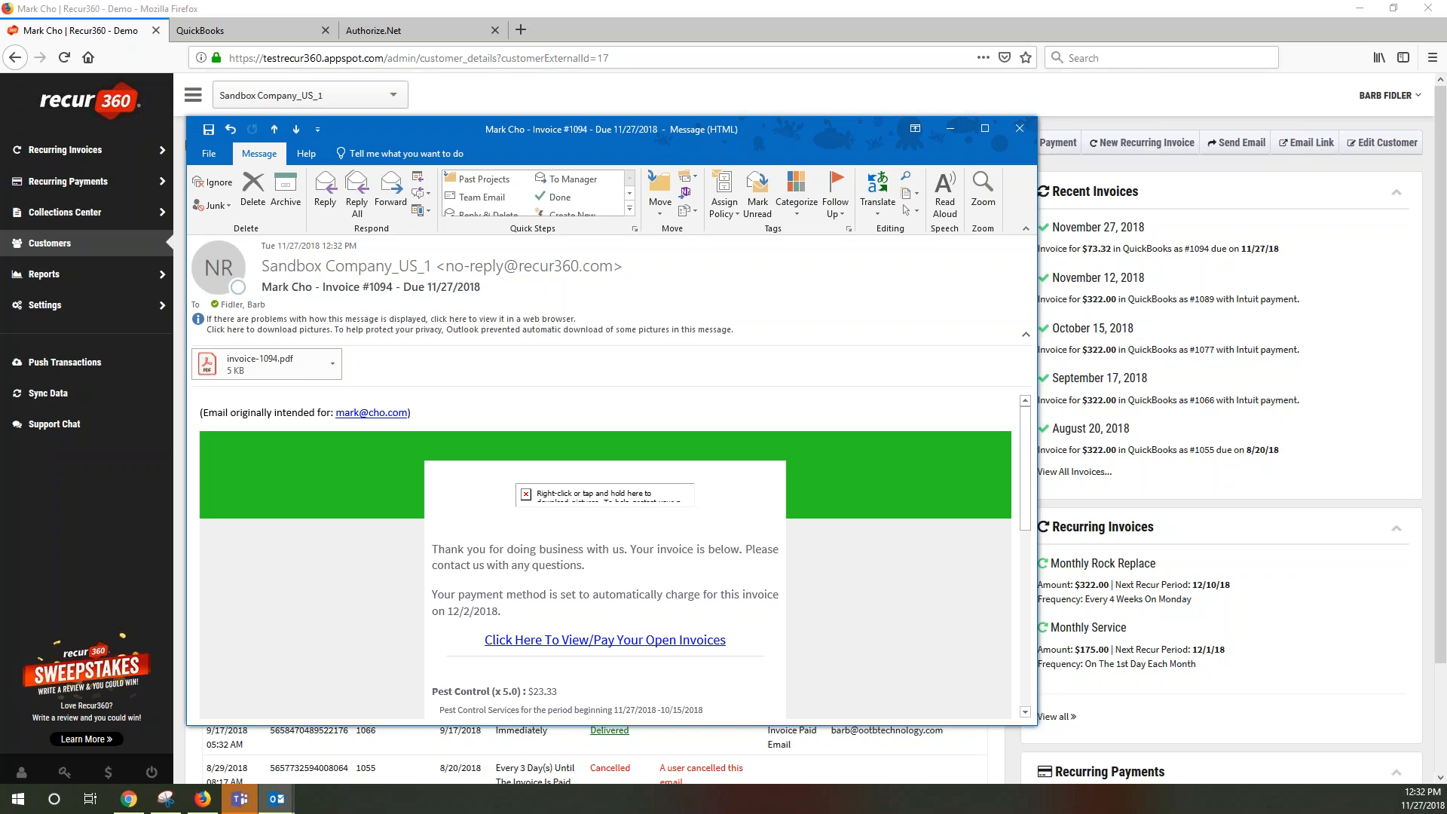
pyautogui.scroll(-5, 584, 615)
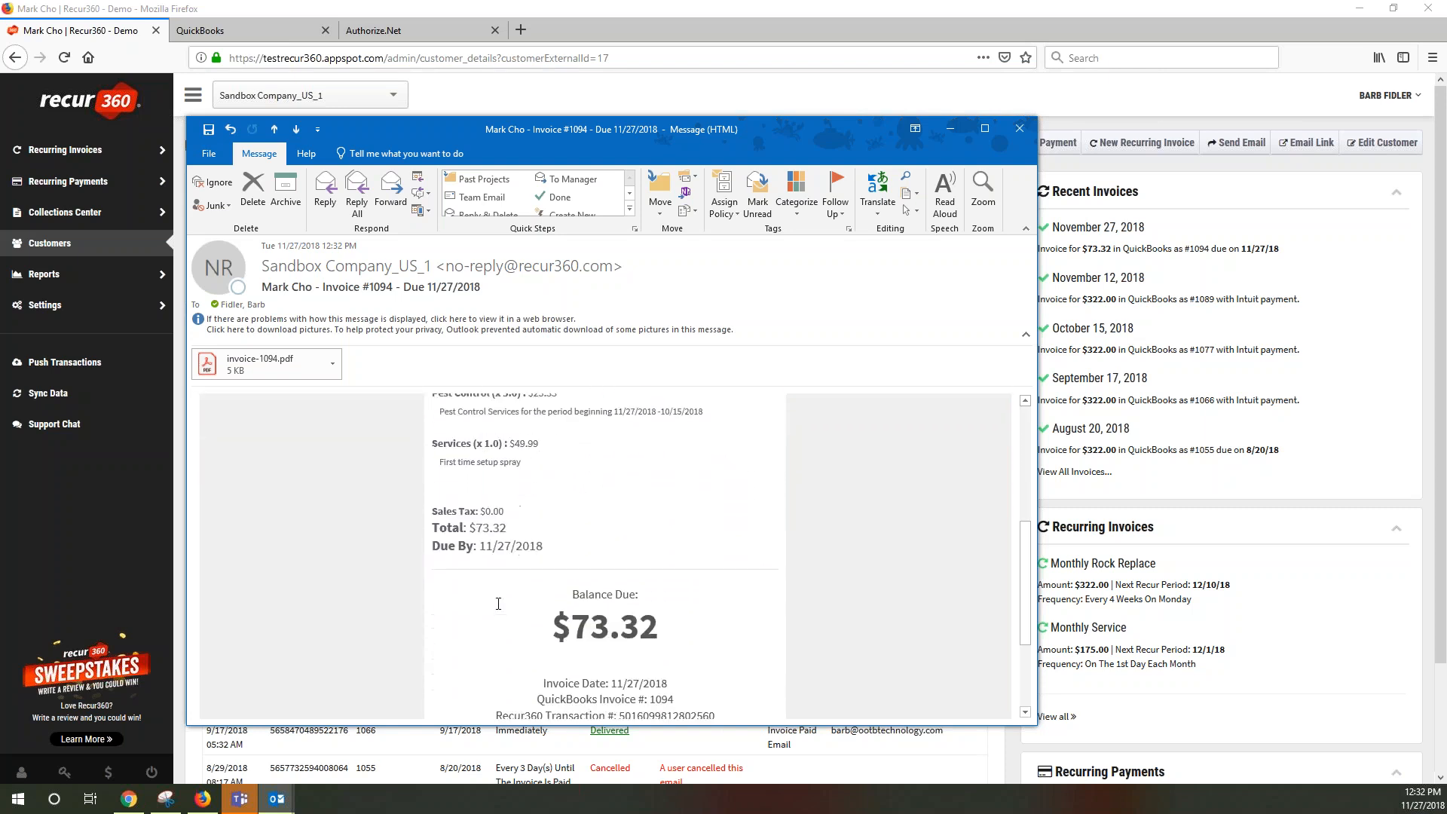
pyautogui.moveTo(586, 604); pyautogui.dragTo(683, 607)
pyautogui.scroll(5, 673, 605)
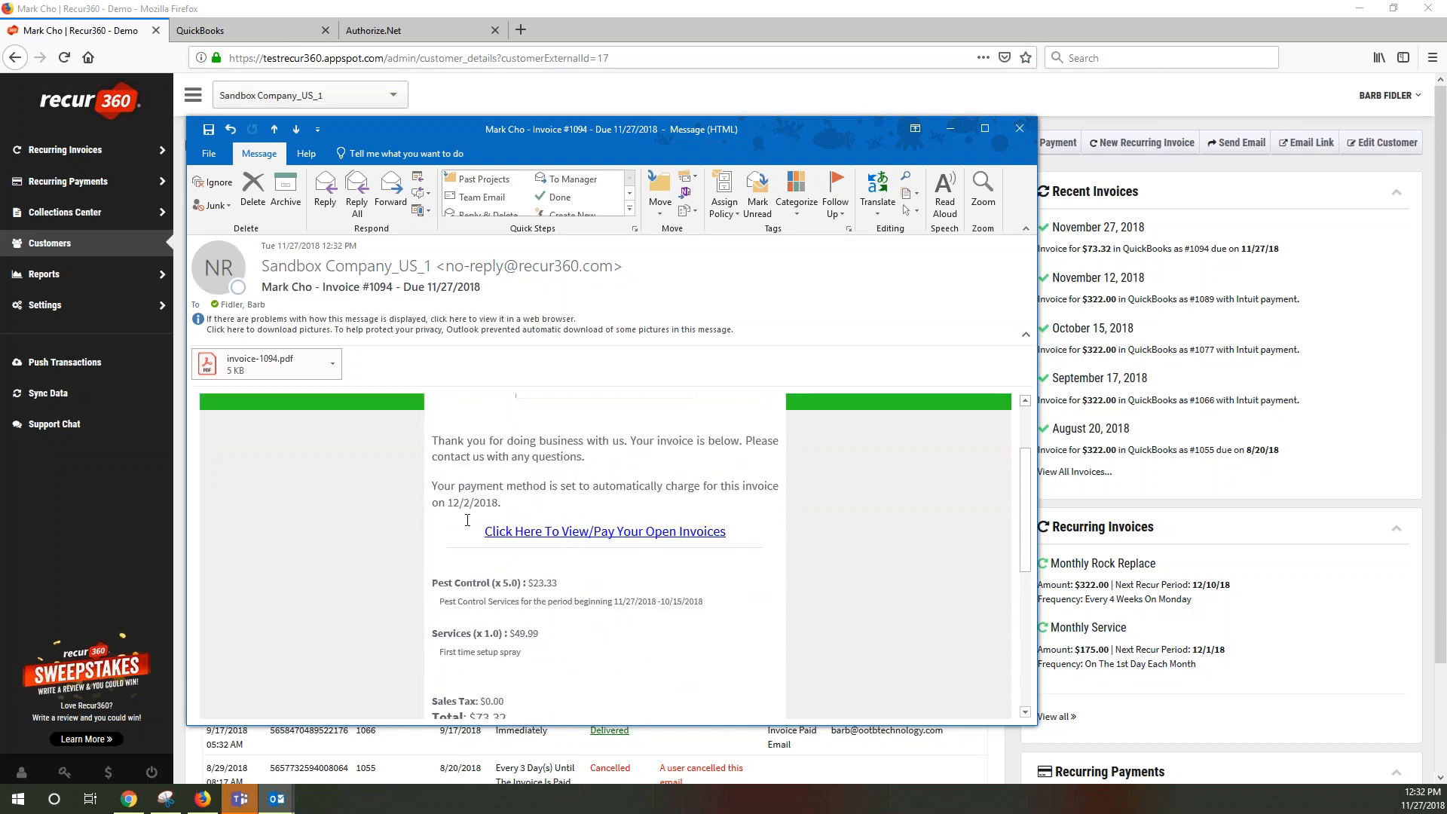
pyautogui.moveTo(455, 503); pyautogui.dragTo(725, 538)
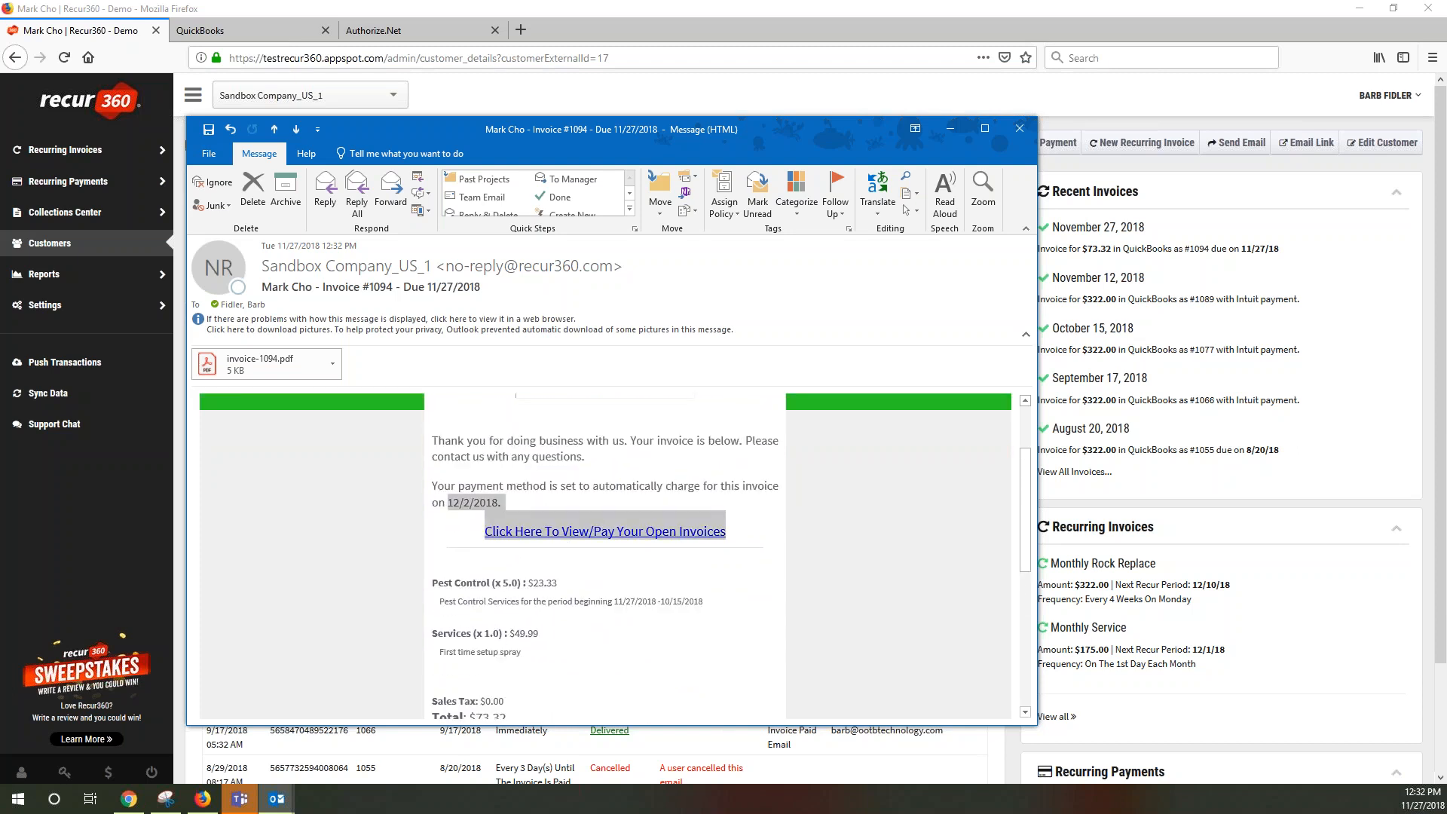
pyautogui.click(514, 676)
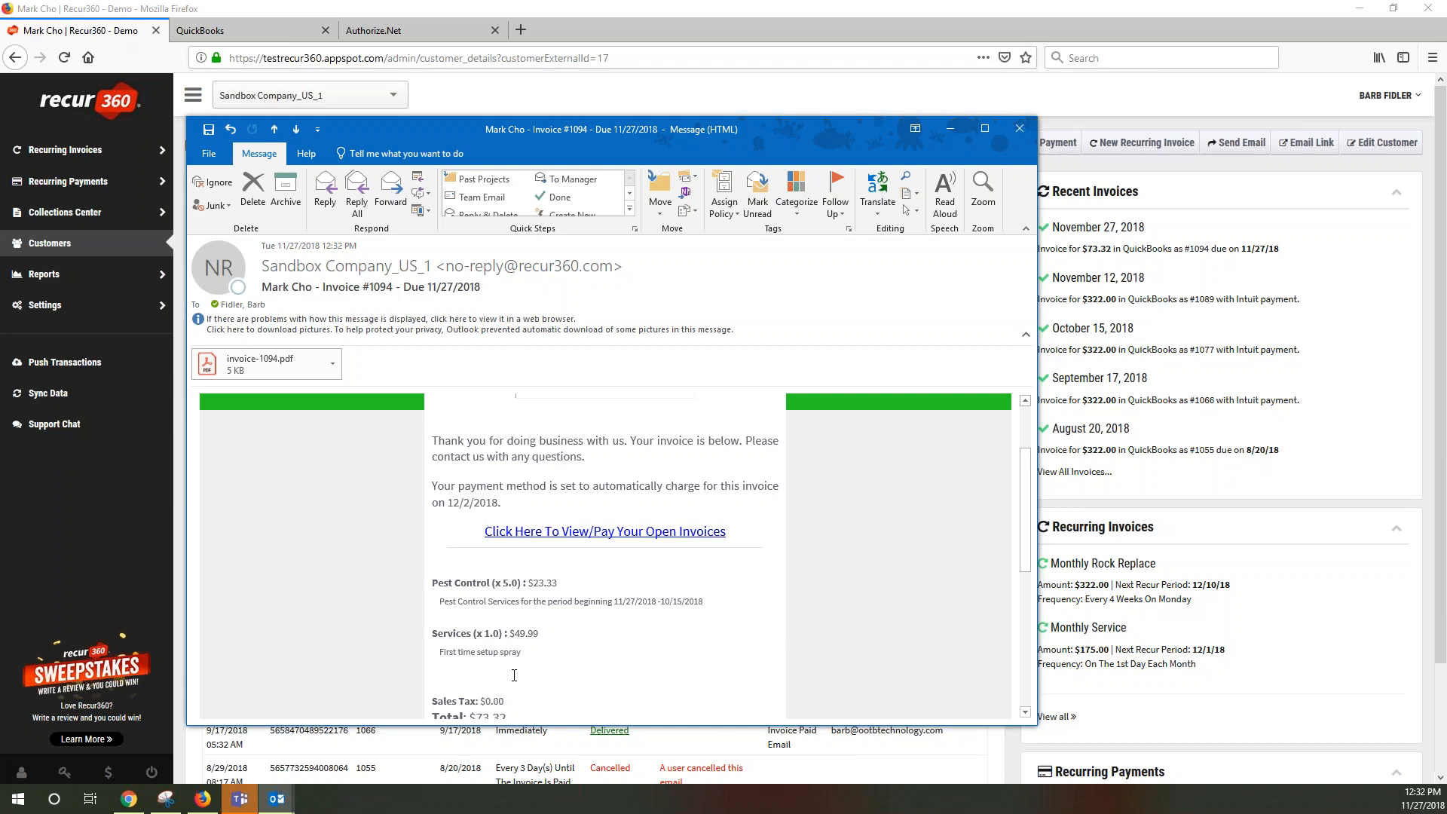
# Check the line items and the service period ending 10/15/2018, then close the email
pyautogui.click(541, 591)
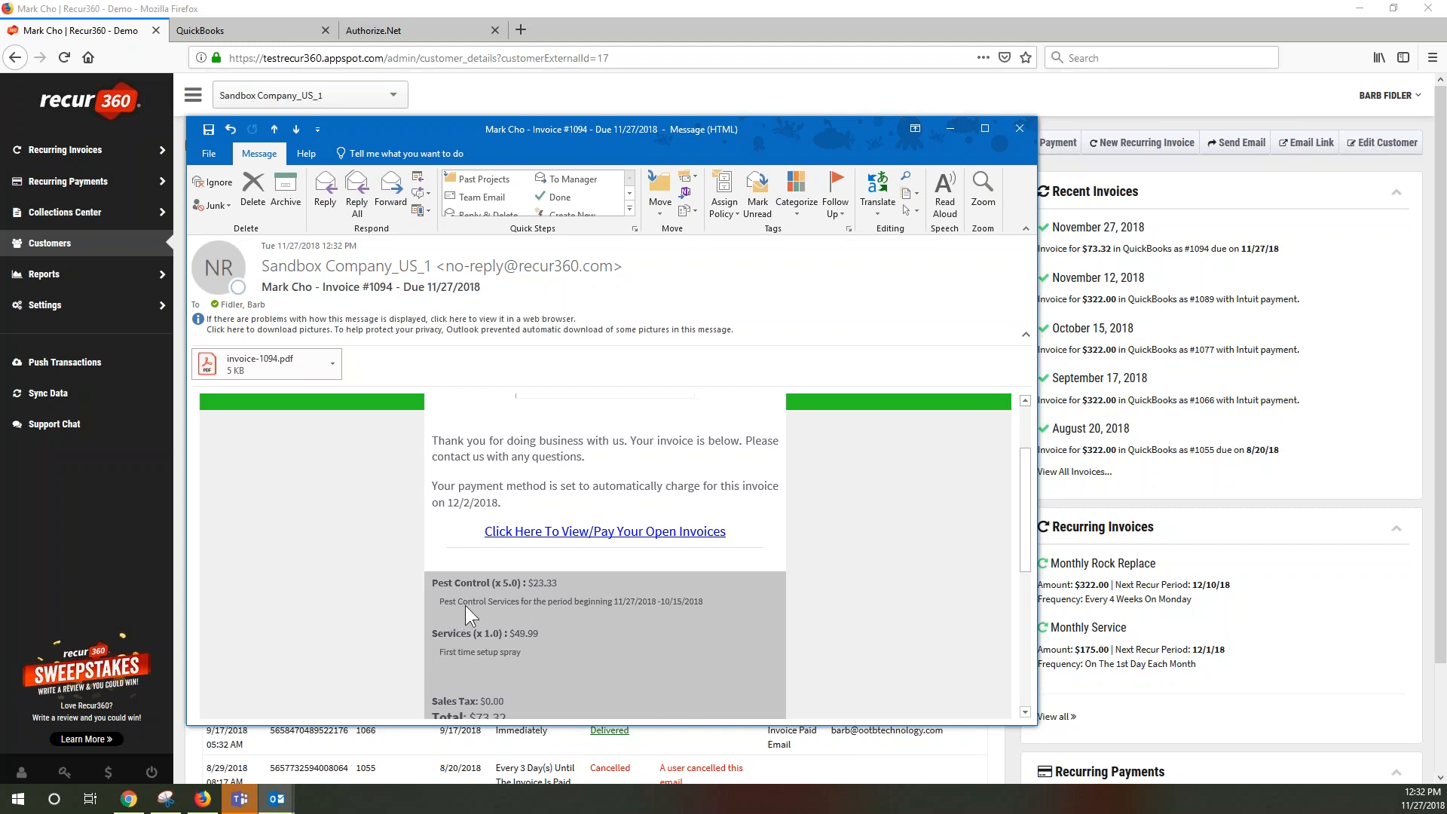
pyautogui.click(499, 600)
pyautogui.moveTo(564, 600); pyautogui.dragTo(658, 603)
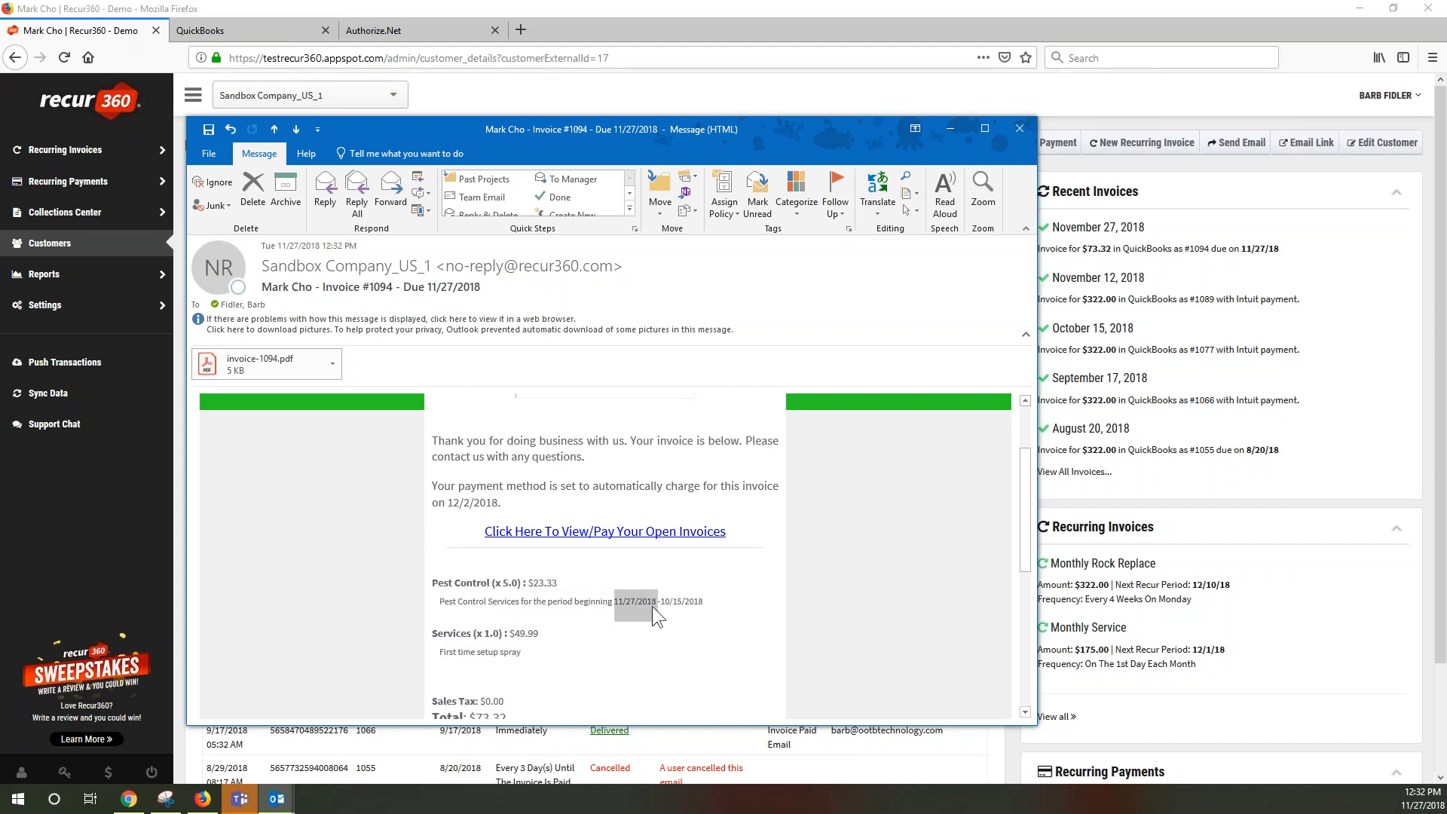
pyautogui.click(682, 601)
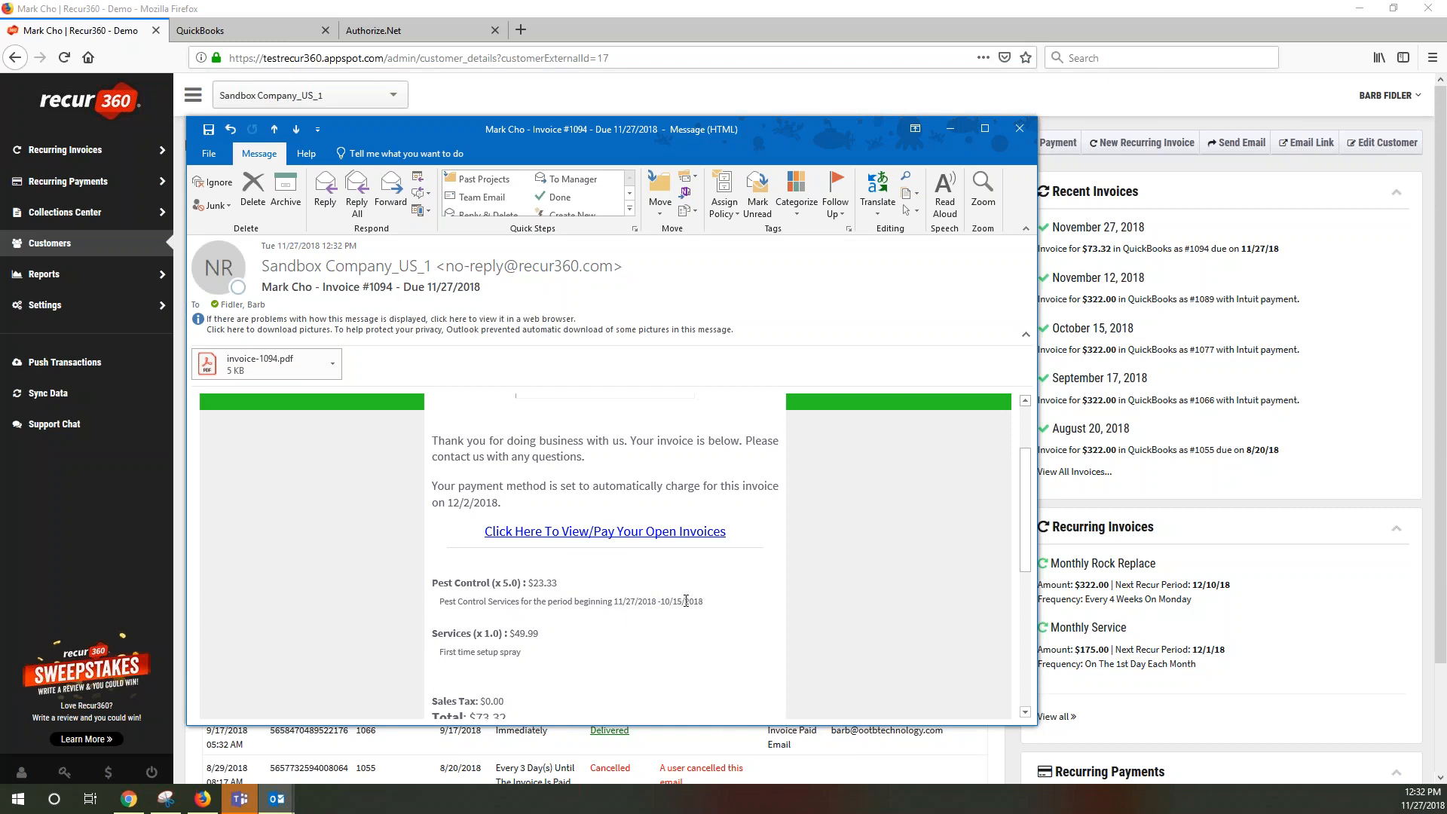
pyautogui.moveTo(662, 602); pyautogui.dragTo(703, 602)
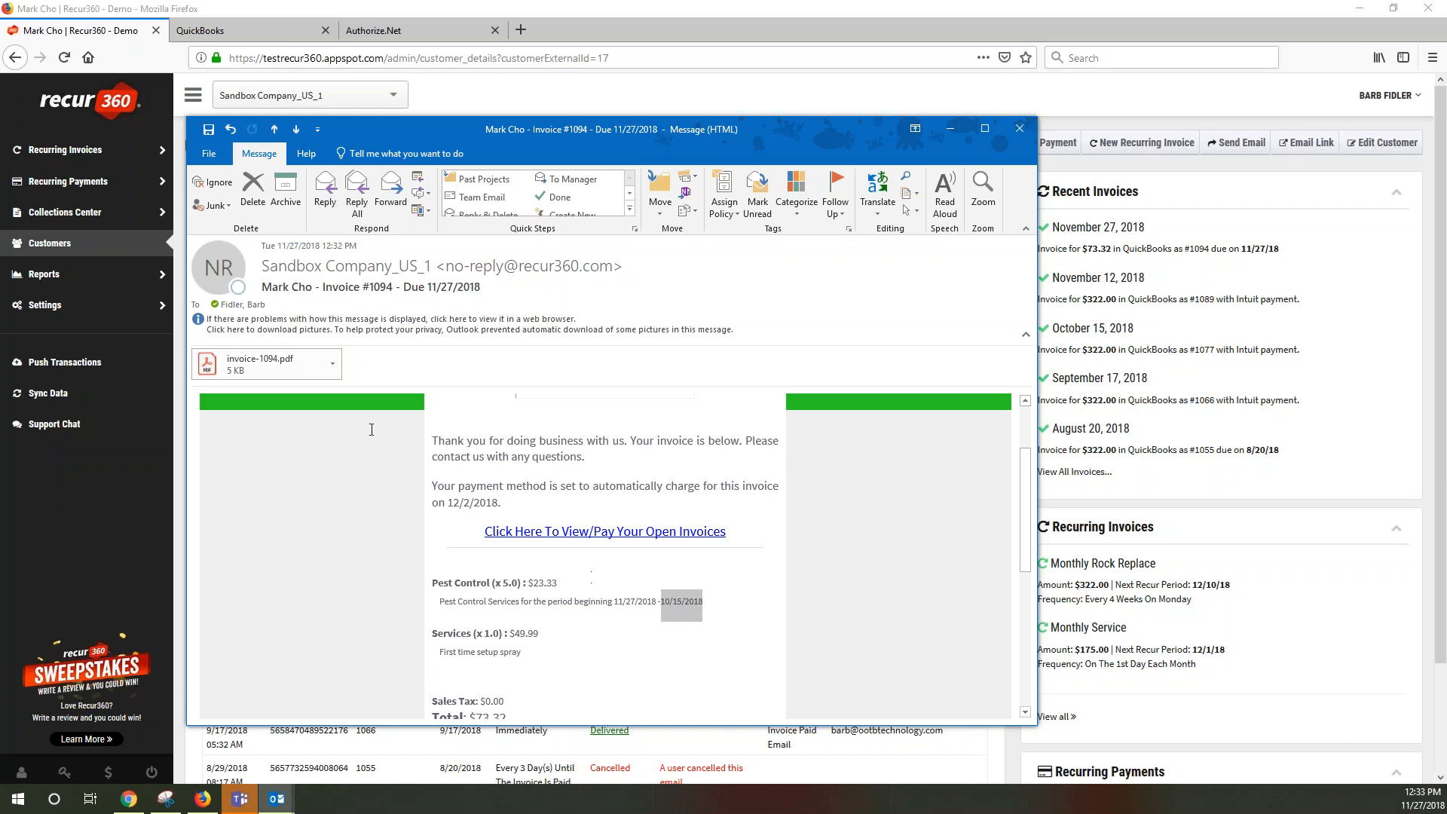
pyautogui.scroll(-2, 374, 430)
pyautogui.scroll(5, 605, 554)
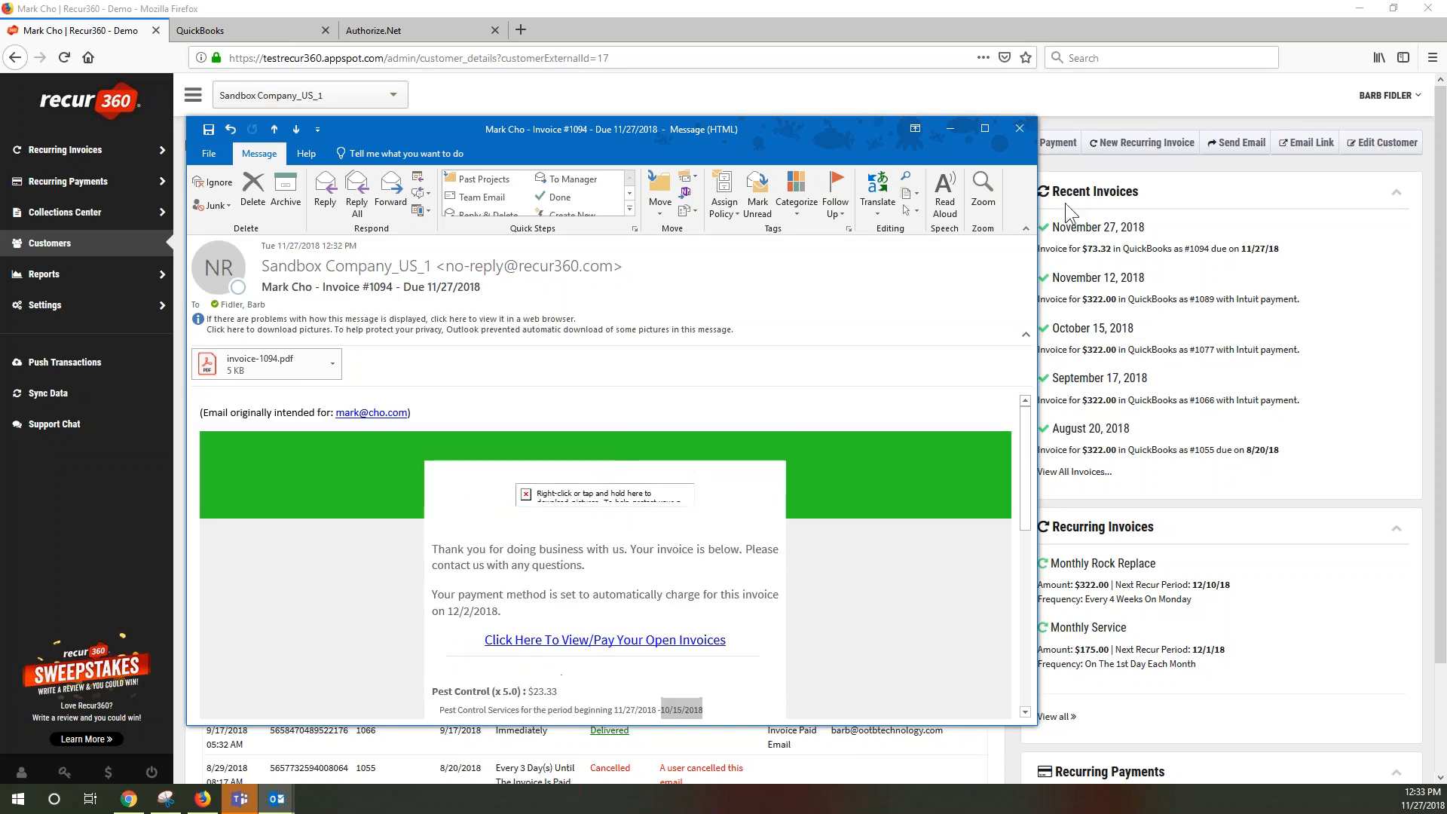
pyautogui.click(1019, 129)
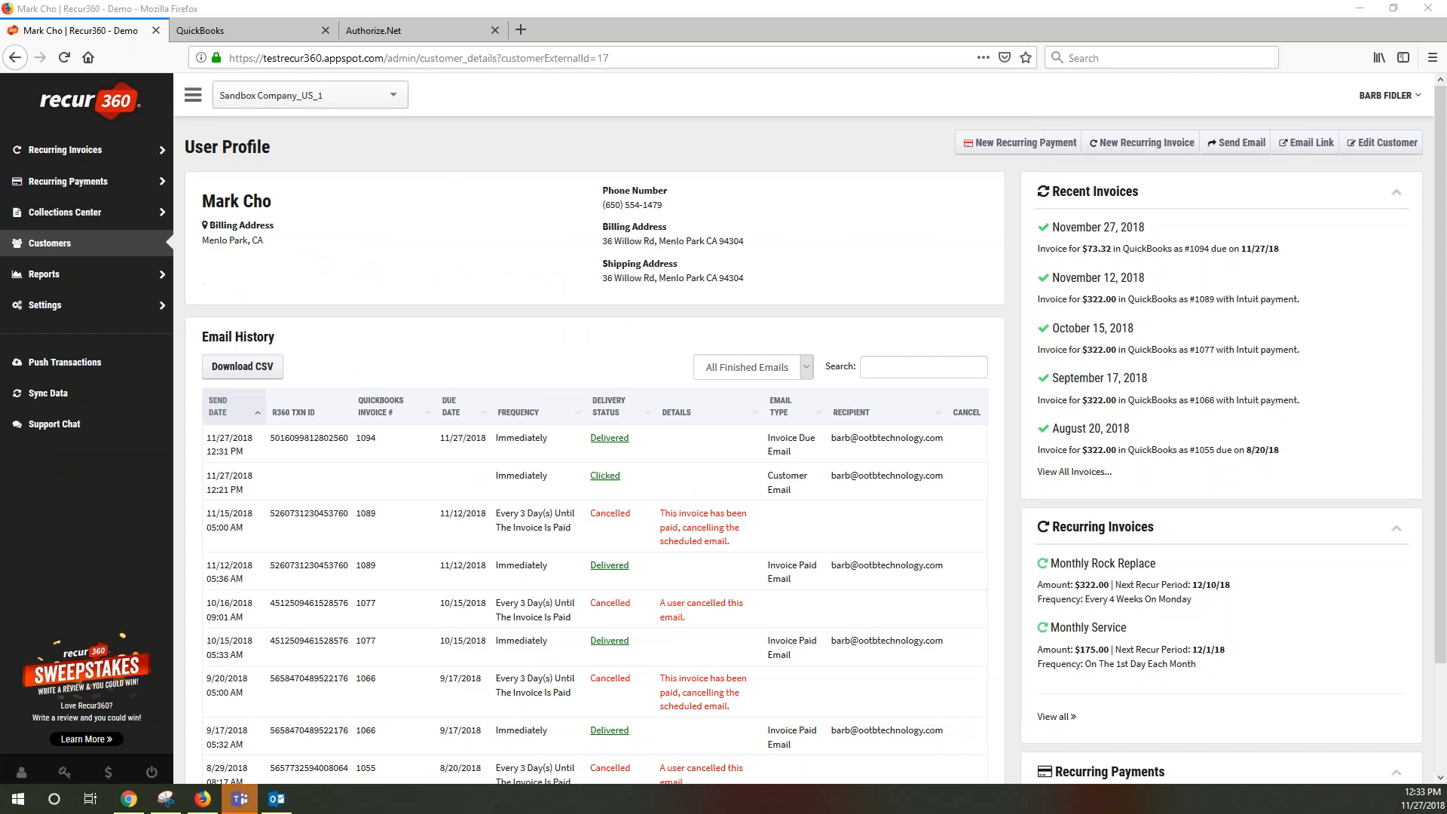
# Open the November 27 invoice #1094 and compare its Scheduled Payments and Recurring Payments tabs
pyautogui.click(1094, 251)
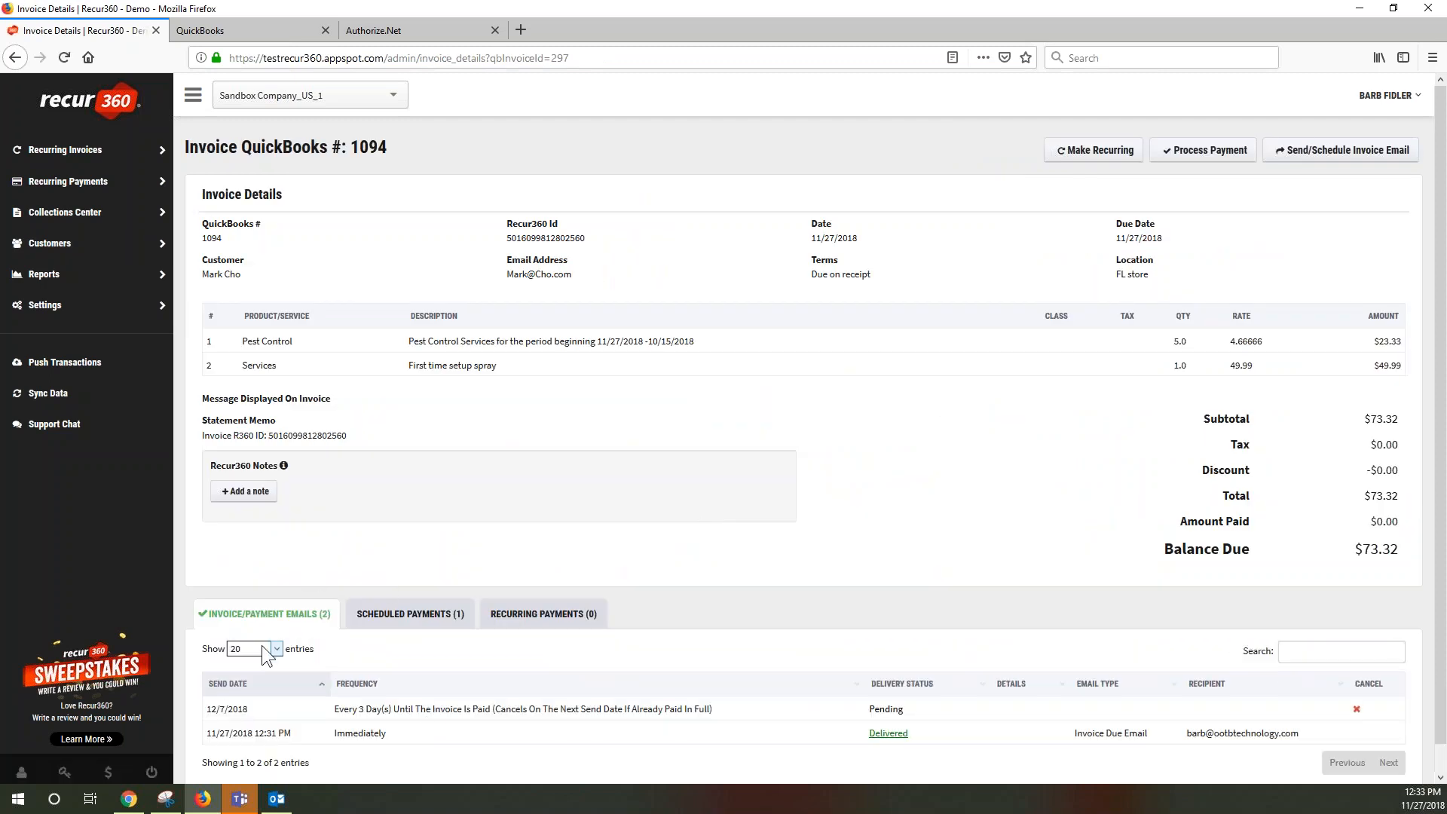
pyautogui.scroll(-1, 355, 716)
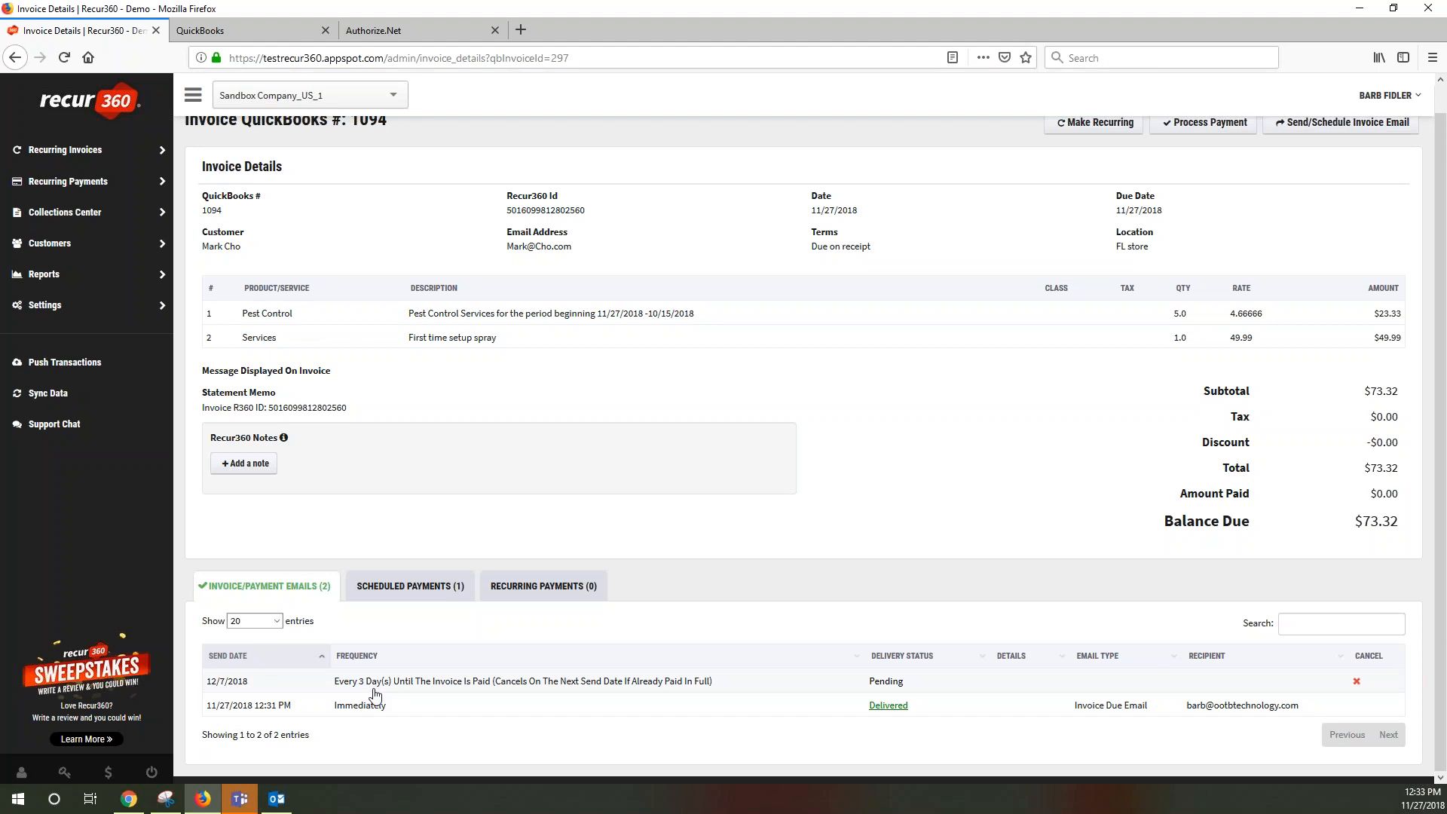
pyautogui.click(417, 588)
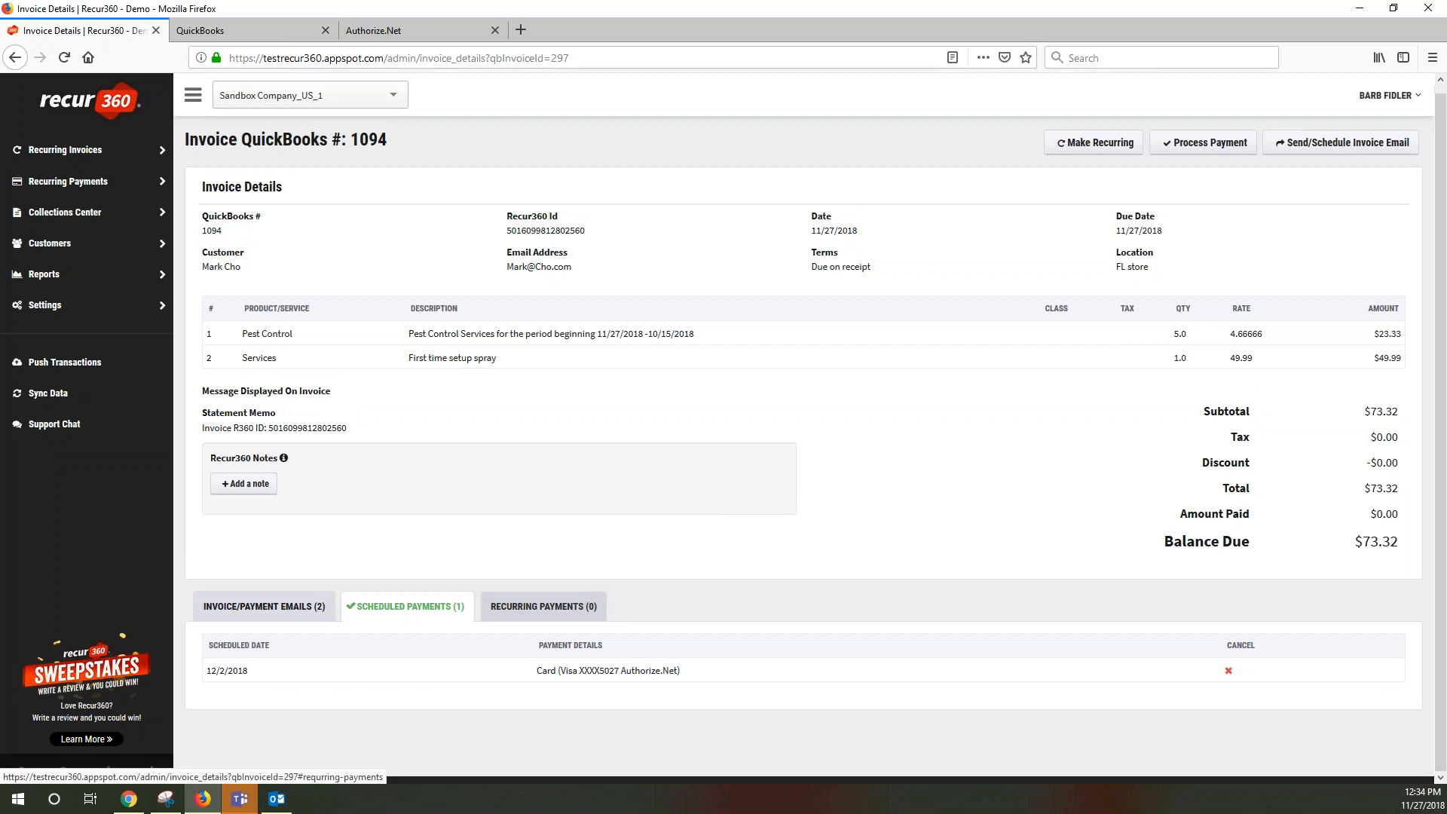
pyautogui.click(536, 611)
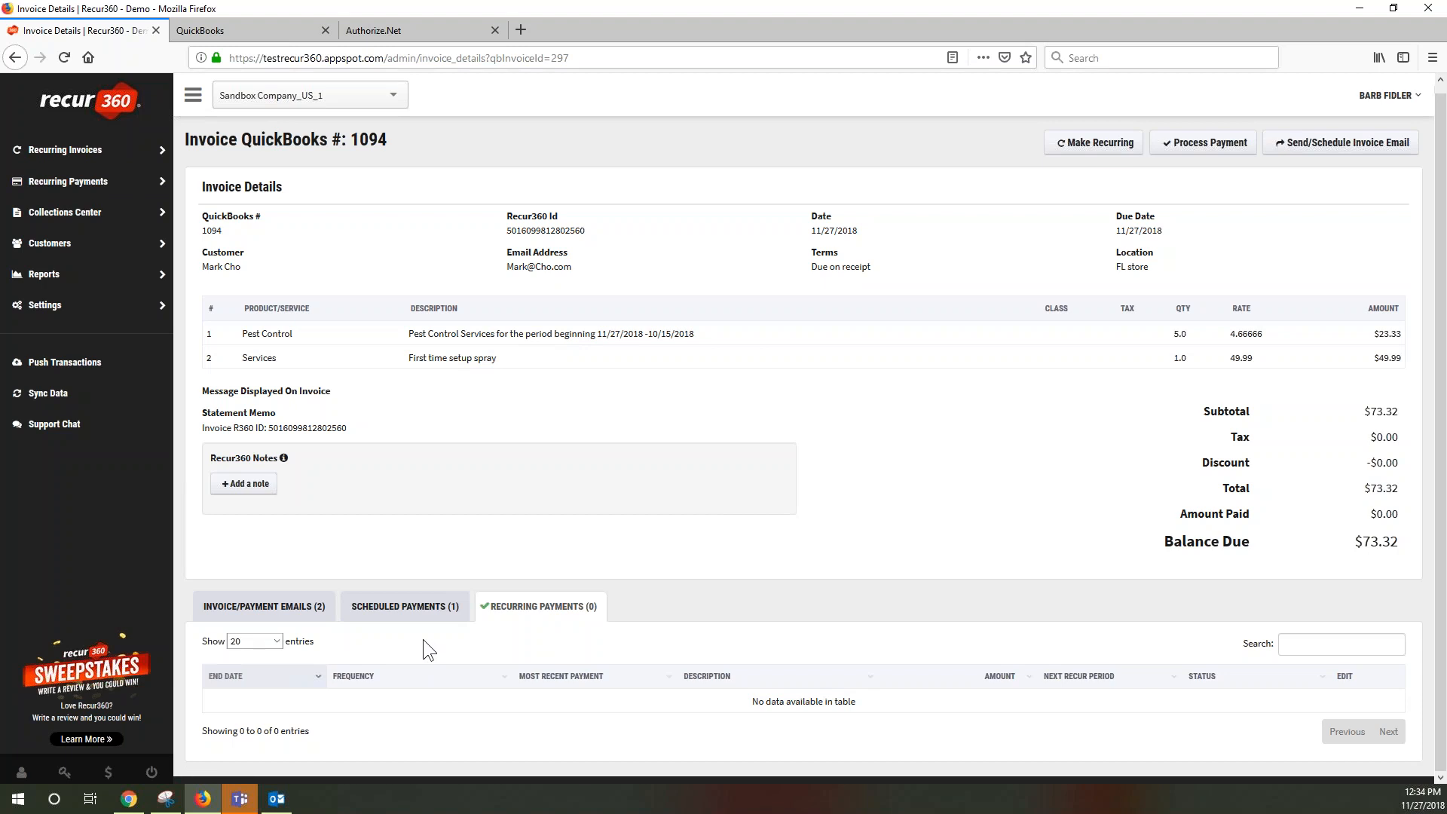
pyautogui.click(416, 609)
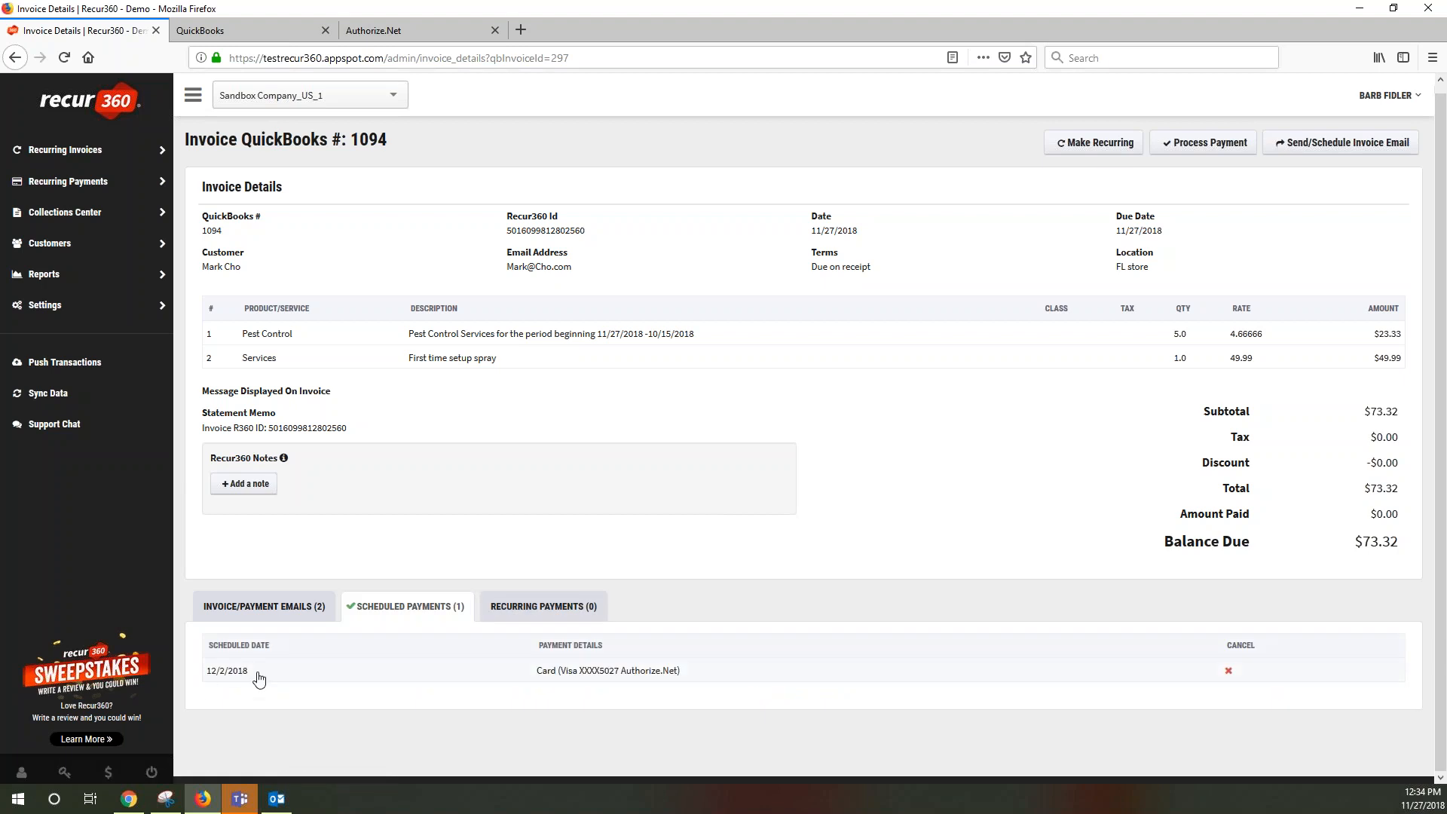
# Cancel invoice 1094's 12/2/2018 scheduled card payment and begin a manual payment
pyautogui.click(1228, 672)
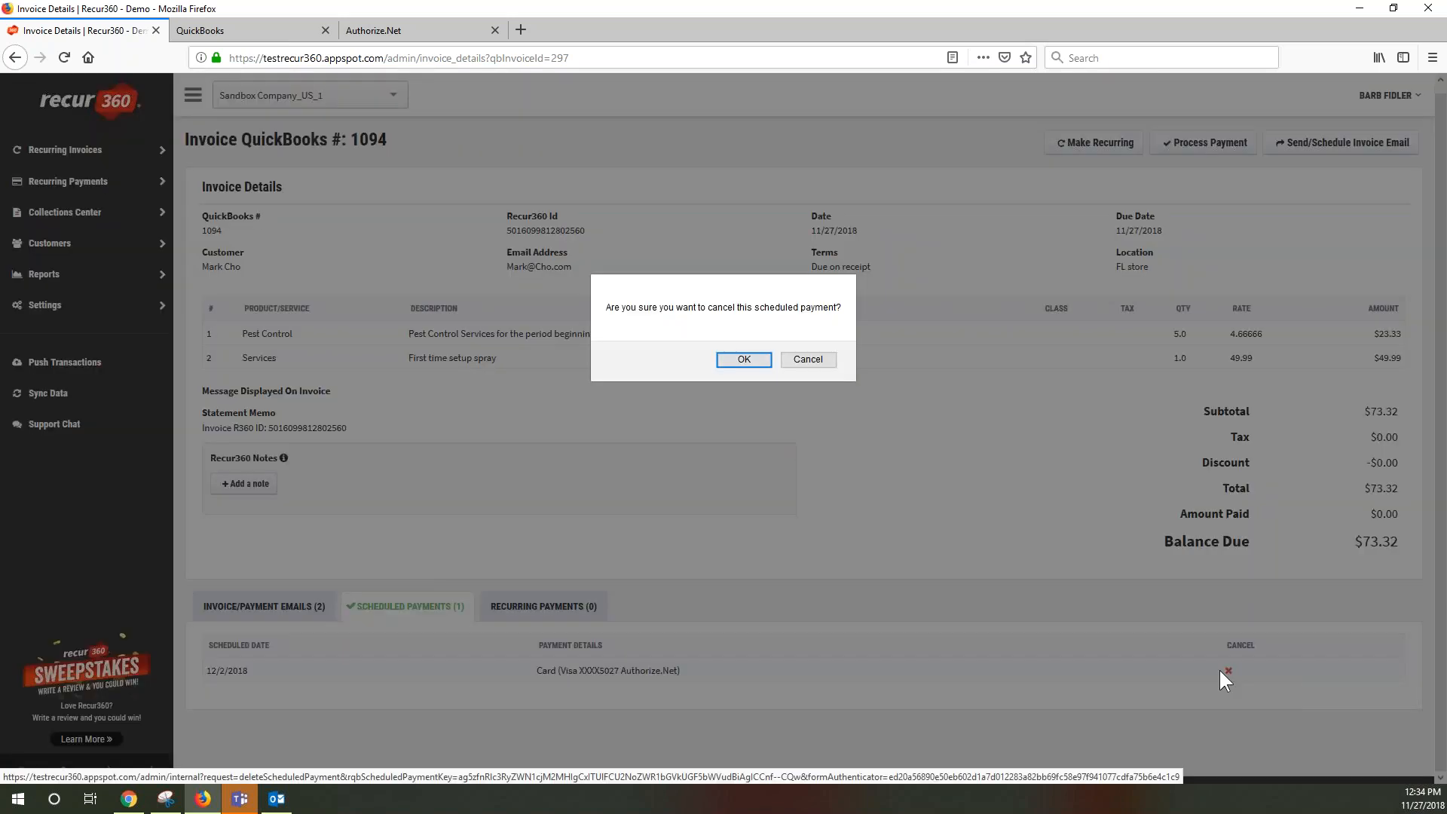
pyautogui.click(744, 359)
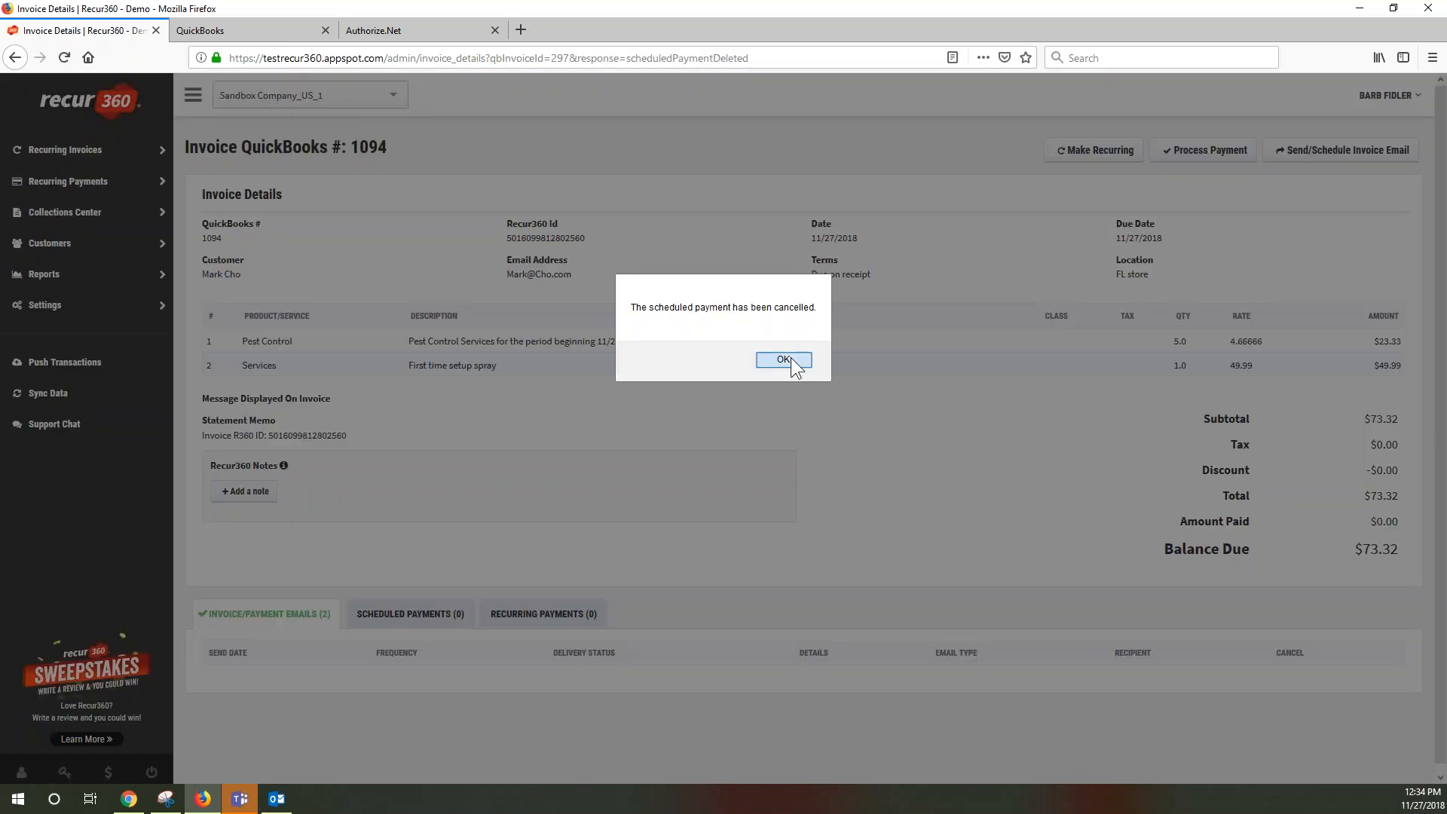
pyautogui.click(784, 362)
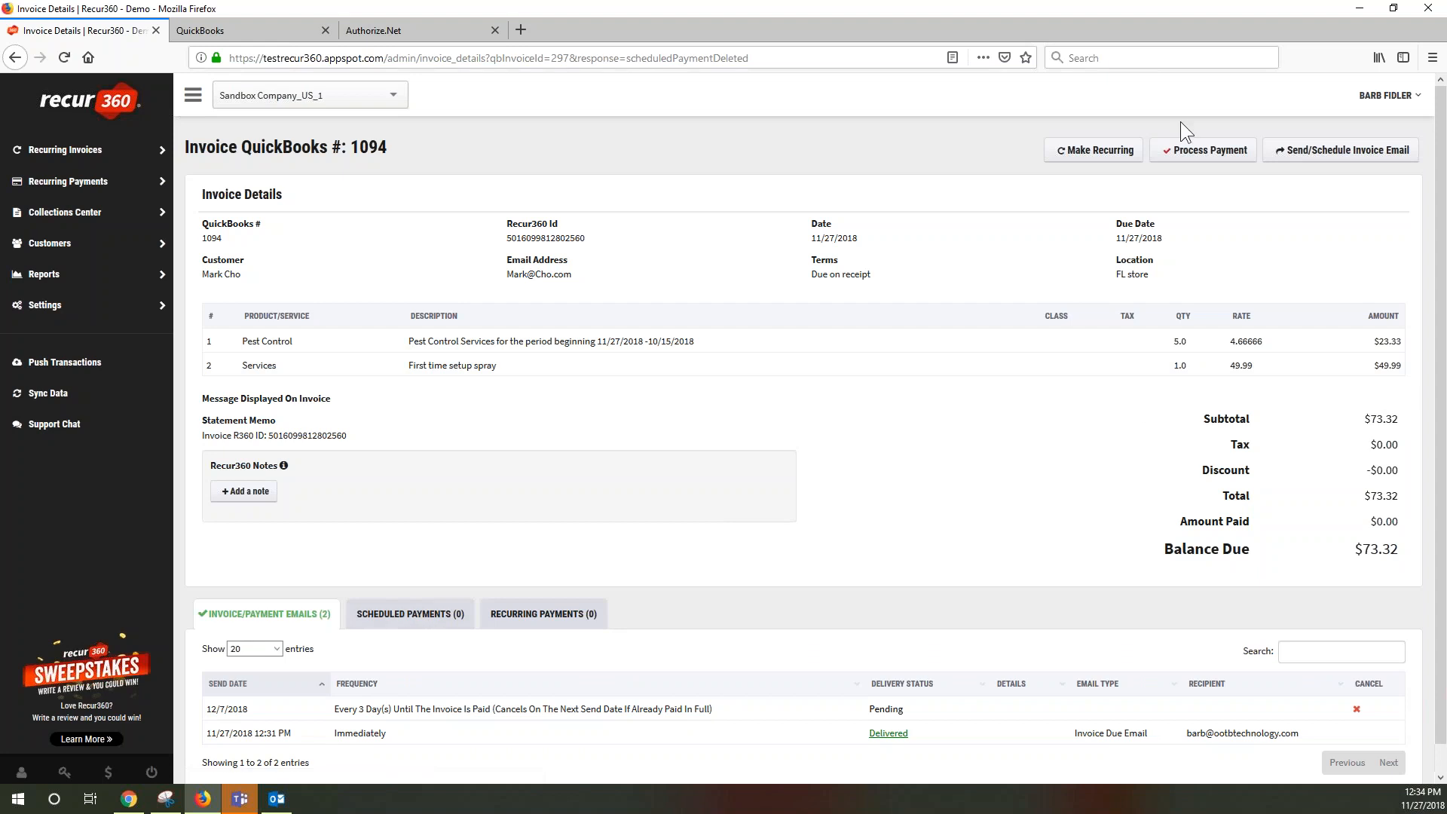
pyautogui.click(1189, 158)
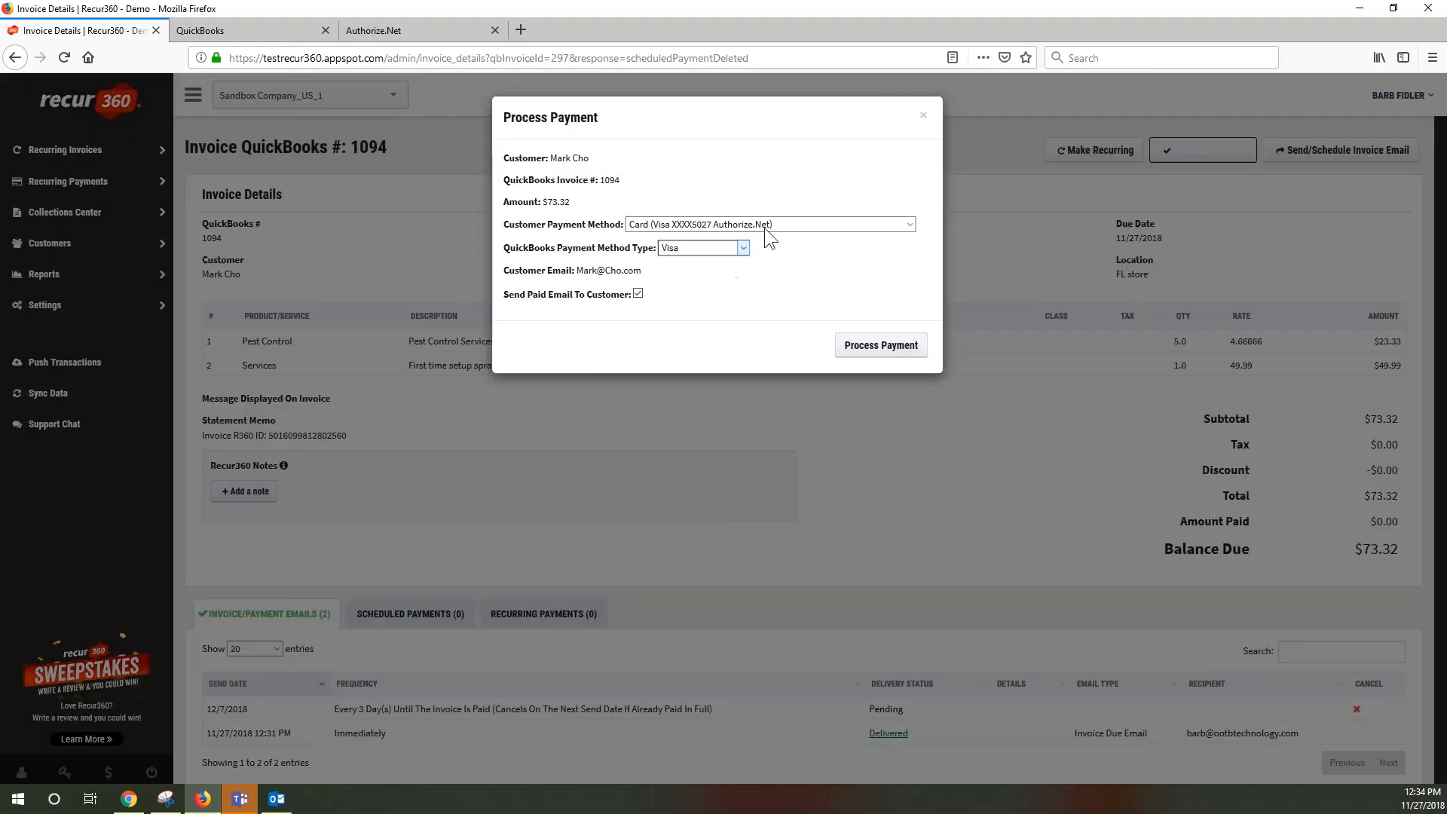
# Process invoice 1094's $73.32 payment with Cash/Check as the customer payment method
pyautogui.click(780, 225)
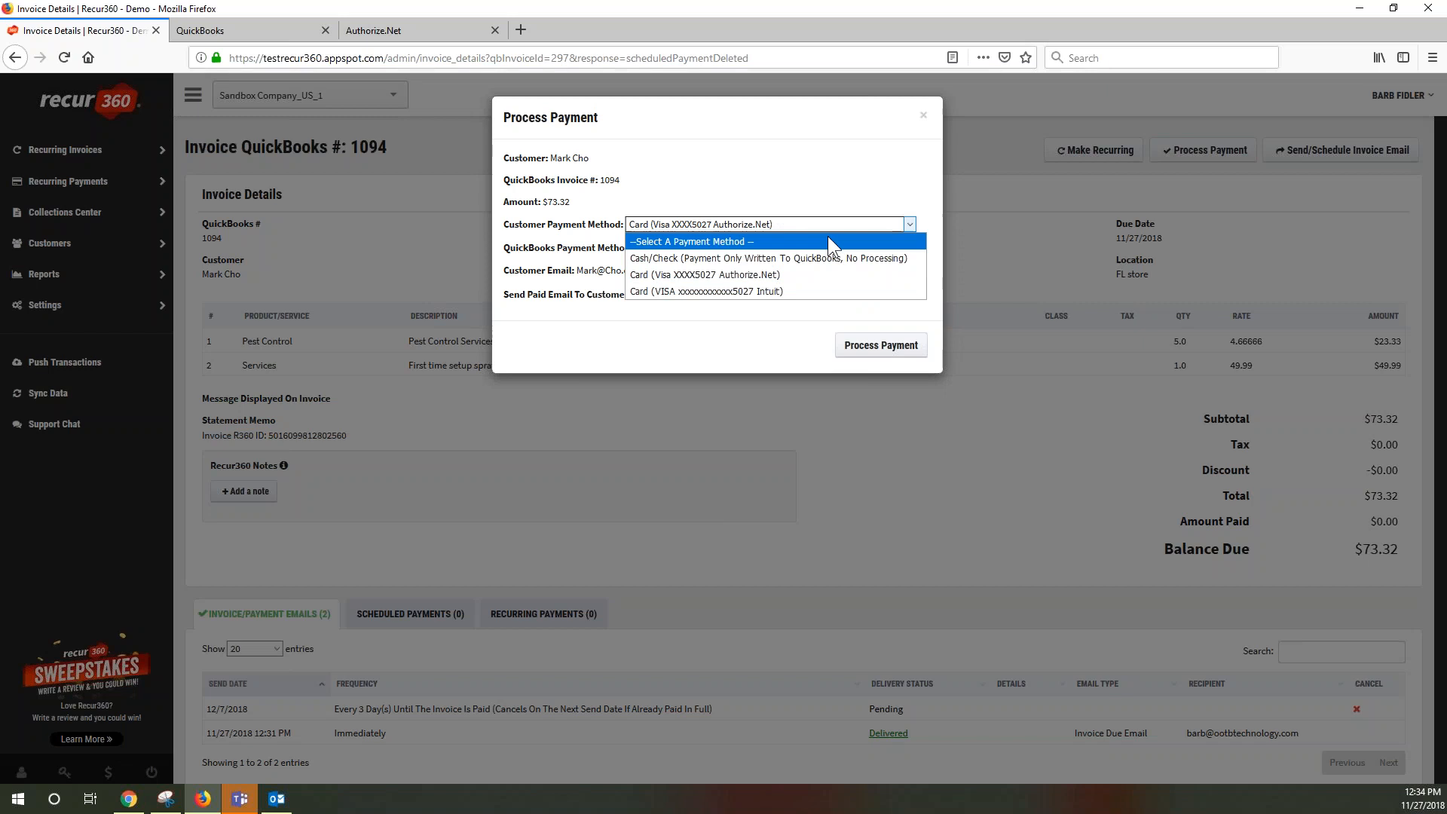
pyautogui.click(770, 260)
pyautogui.click(639, 275)
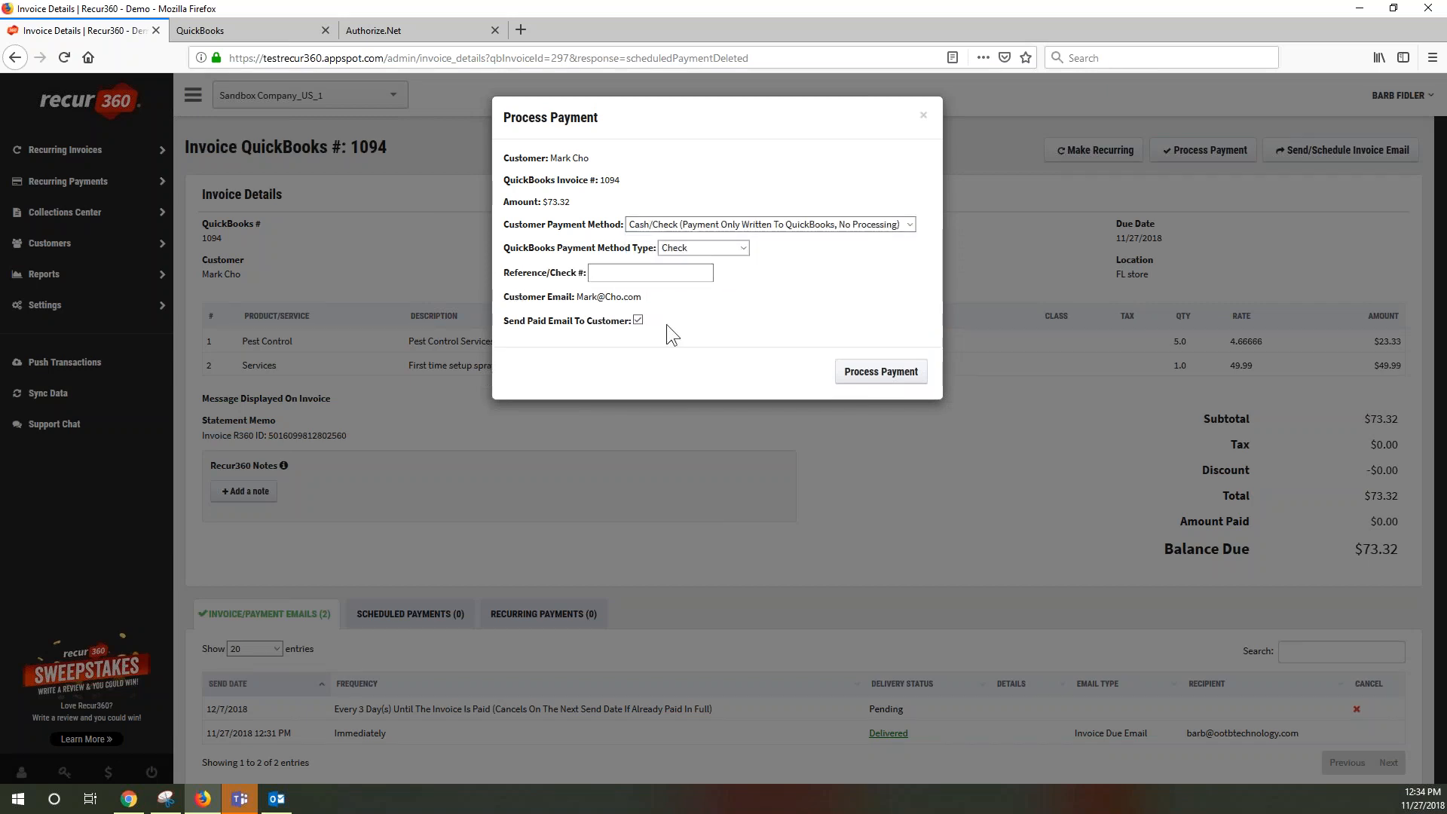
pyautogui.click(886, 376)
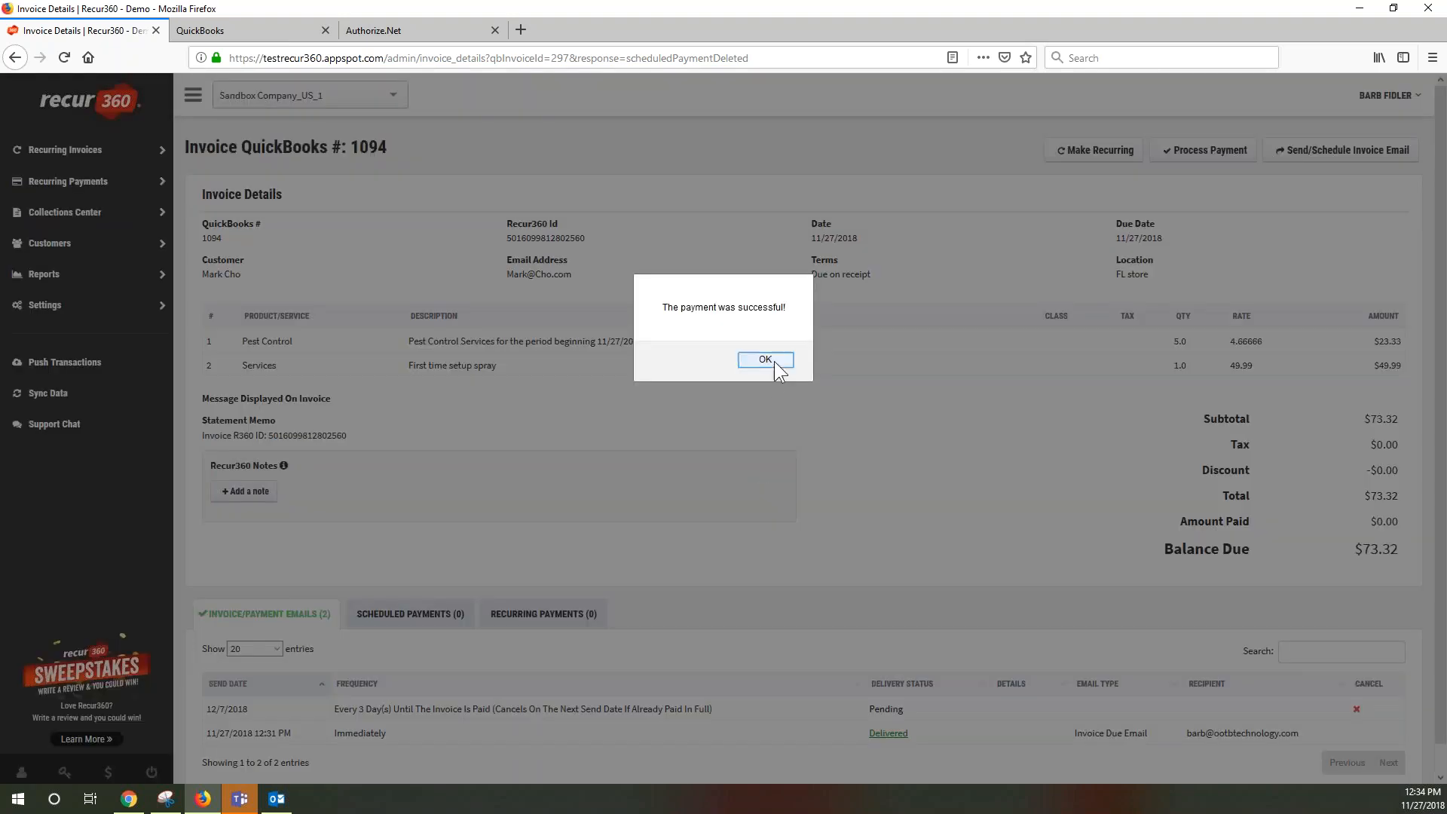
pyautogui.click(766, 360)
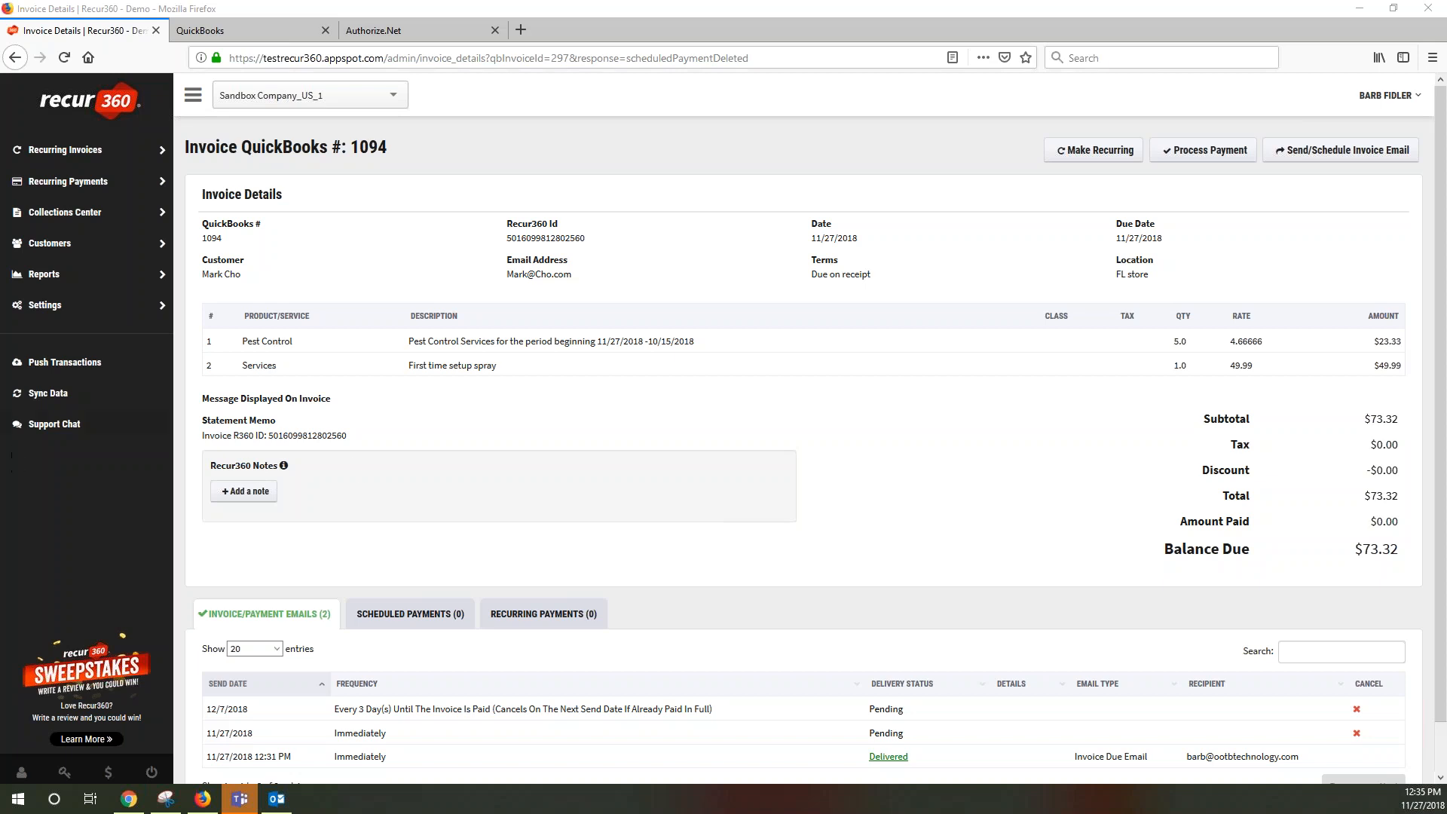
pyautogui.click(53, 305)
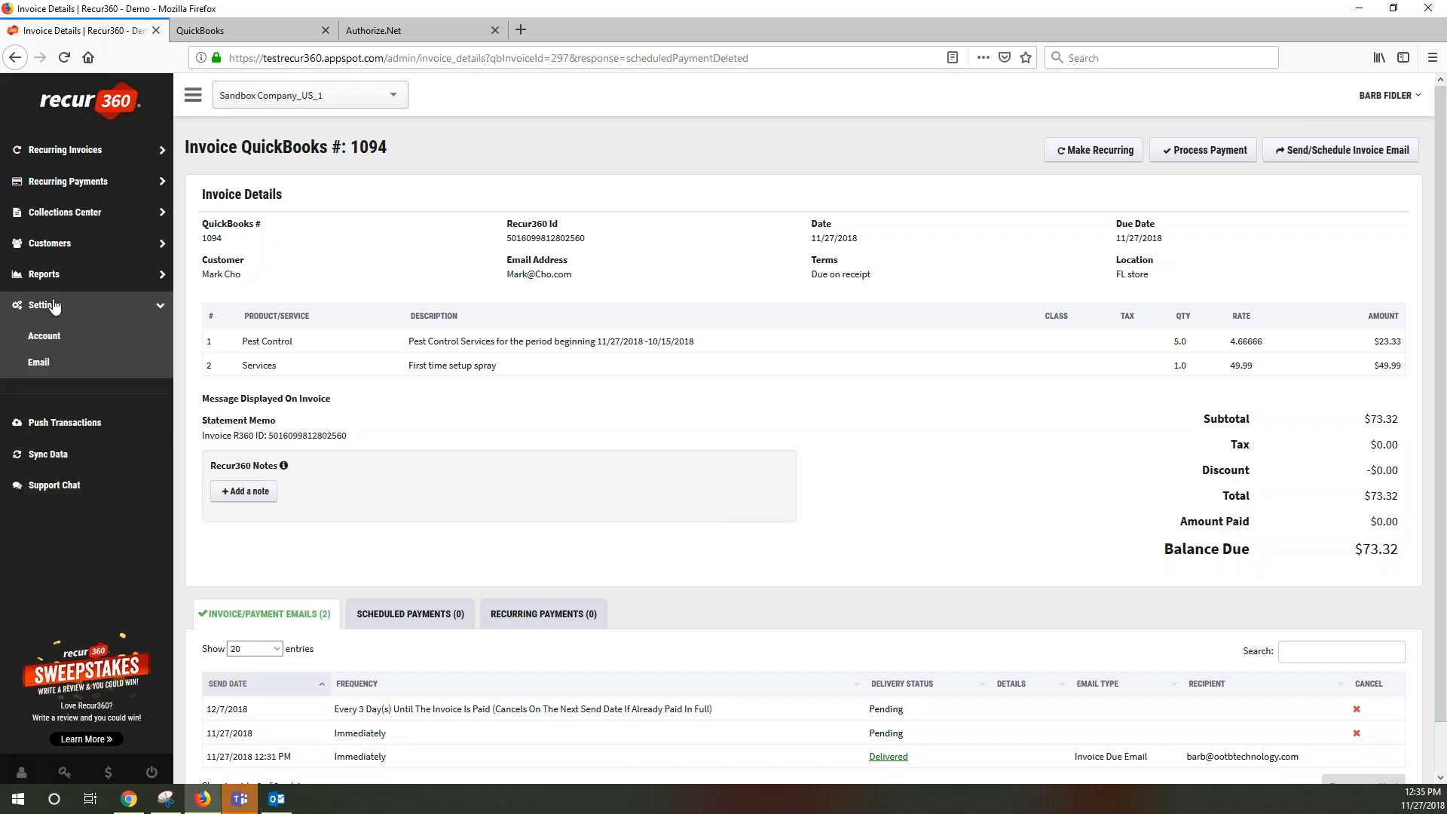
# Open Email settings and inspect the Invoice Link Settings and the past-invoices cutoff date field
pyautogui.click(47, 366)
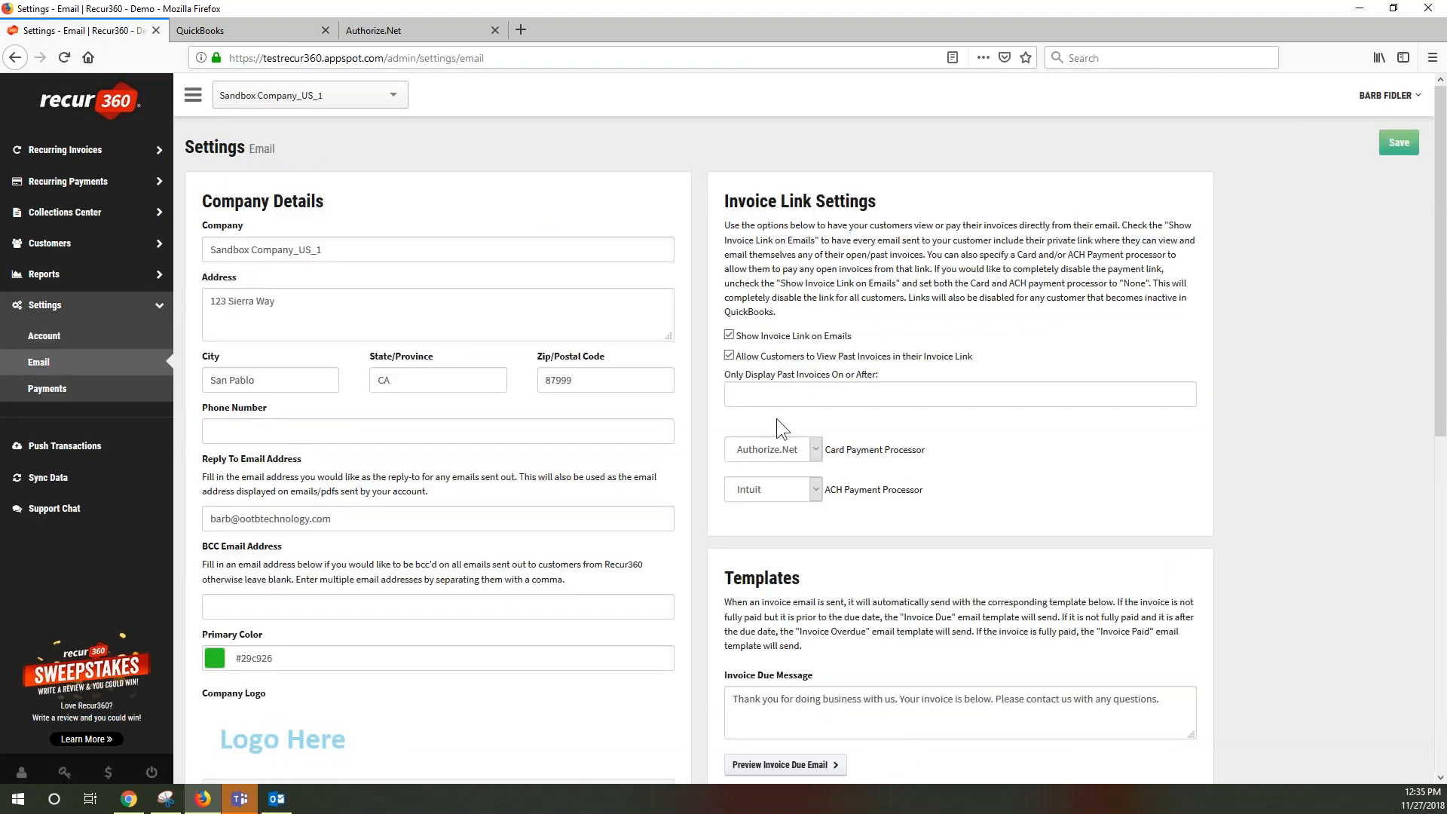
pyautogui.moveTo(729, 194); pyautogui.dragTo(876, 201)
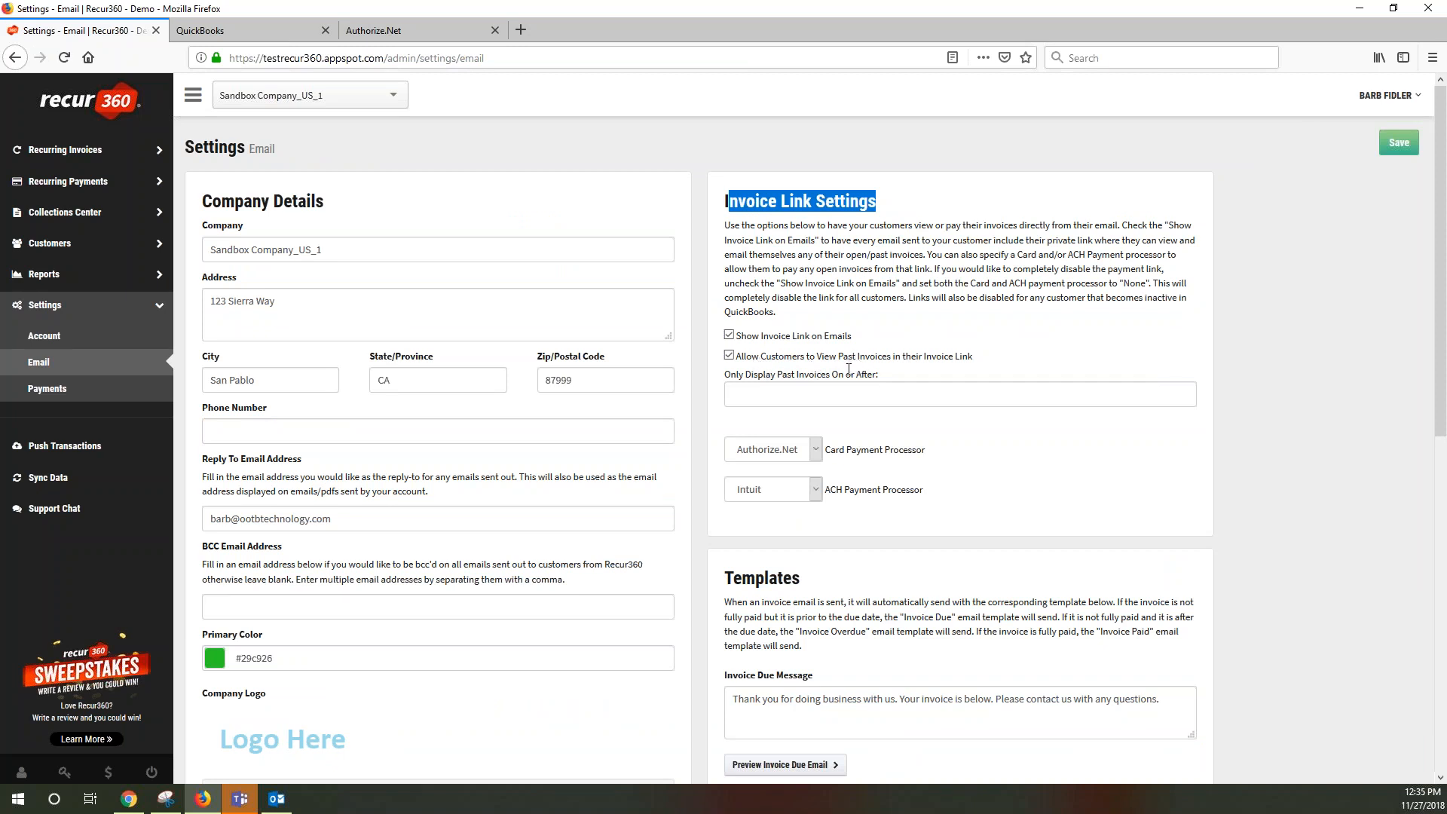
pyautogui.click(825, 395)
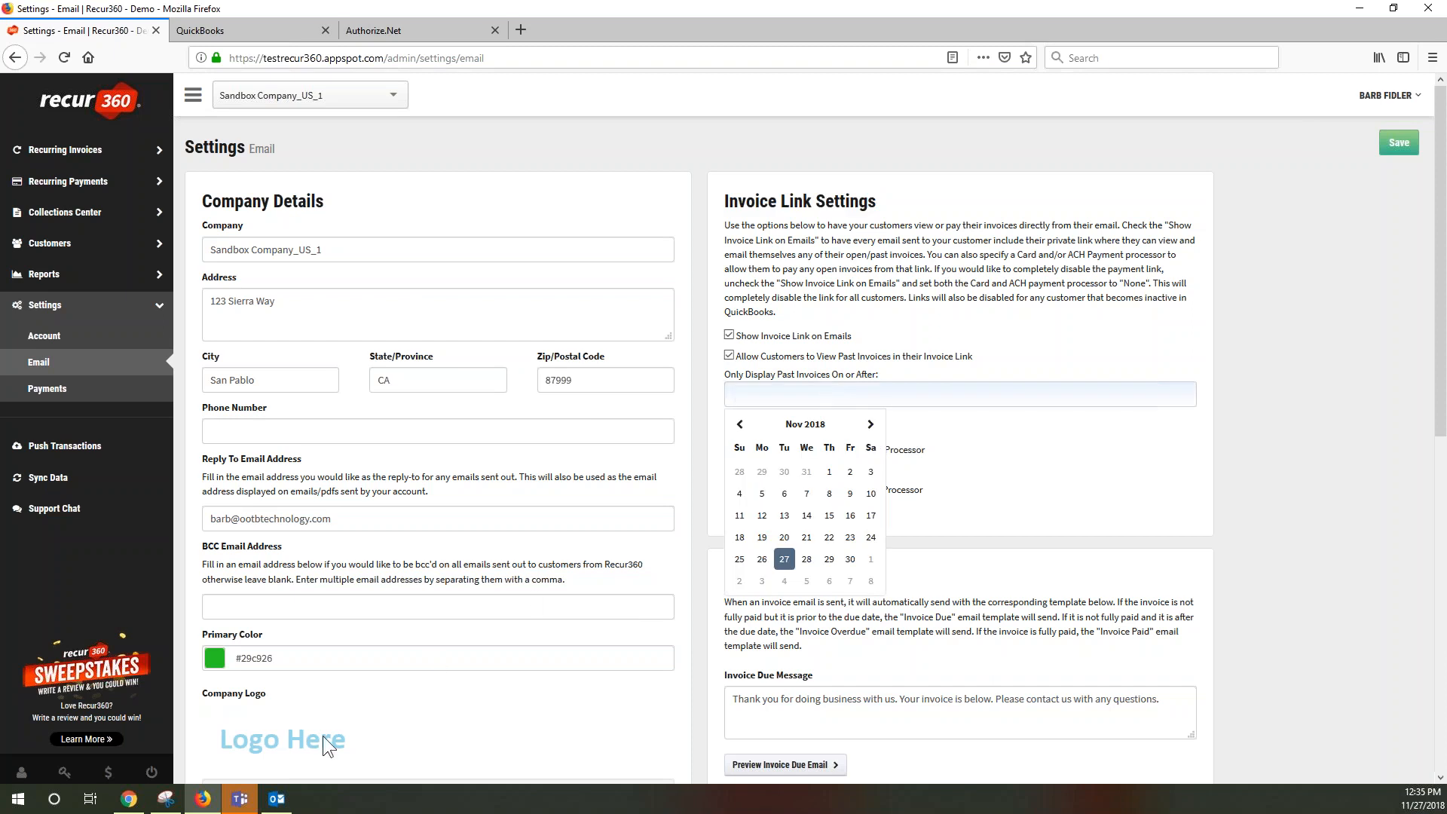
# View the customer's five past invoices in the payment portal, then return to Email settings
pyautogui.click(140, 801)
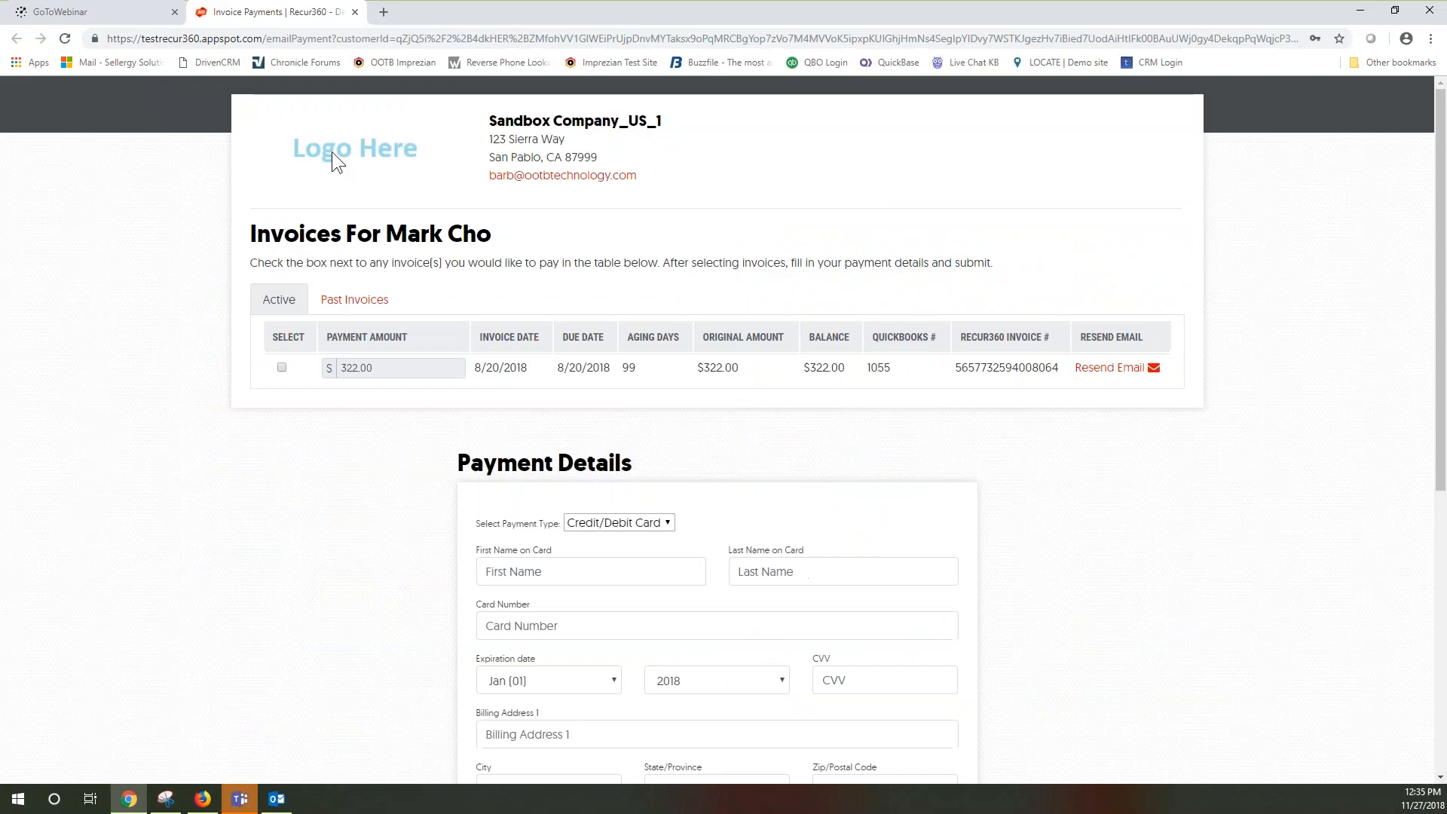
pyautogui.moveTo(264, 234); pyautogui.dragTo(460, 244)
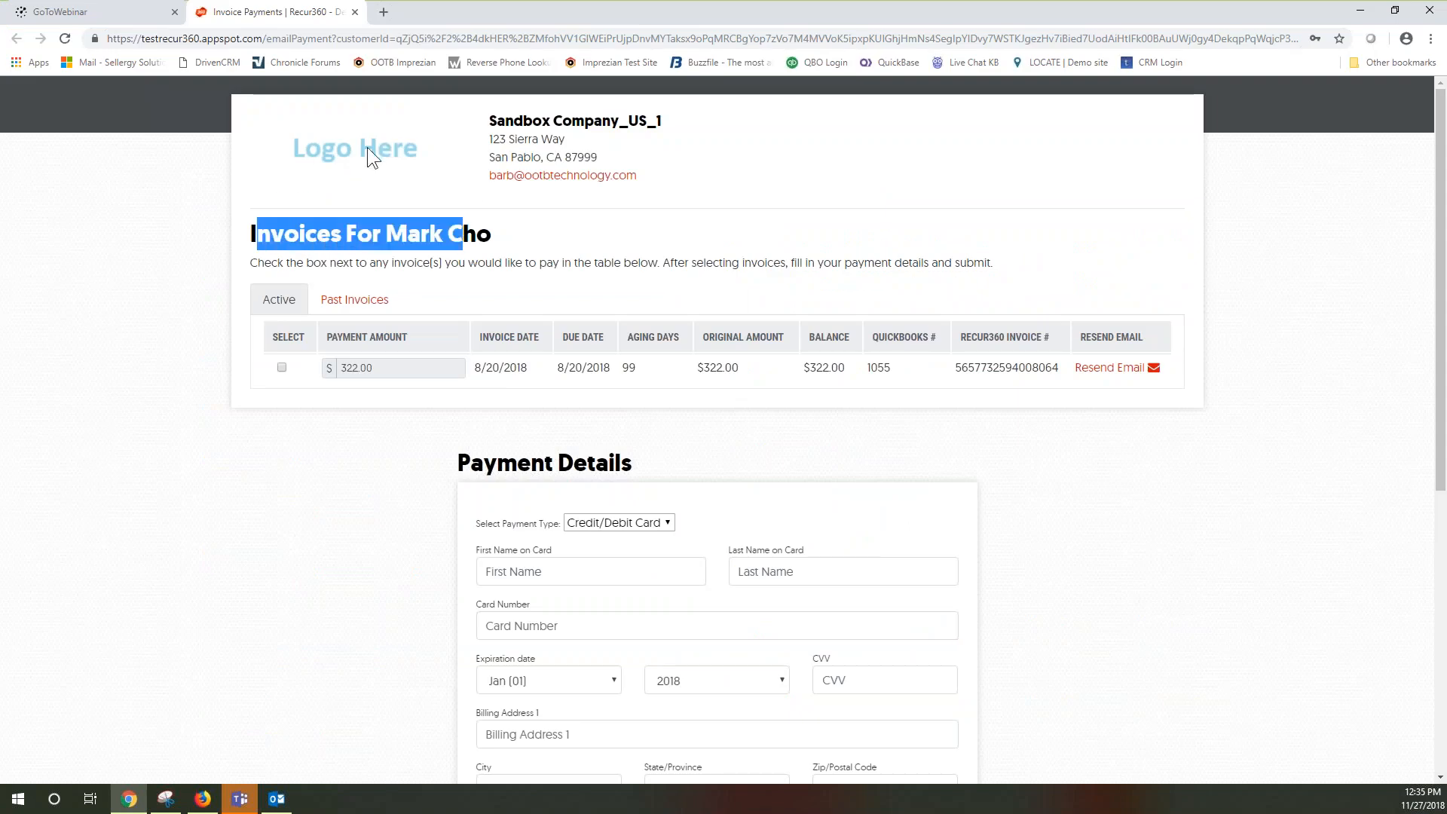
pyautogui.click(358, 306)
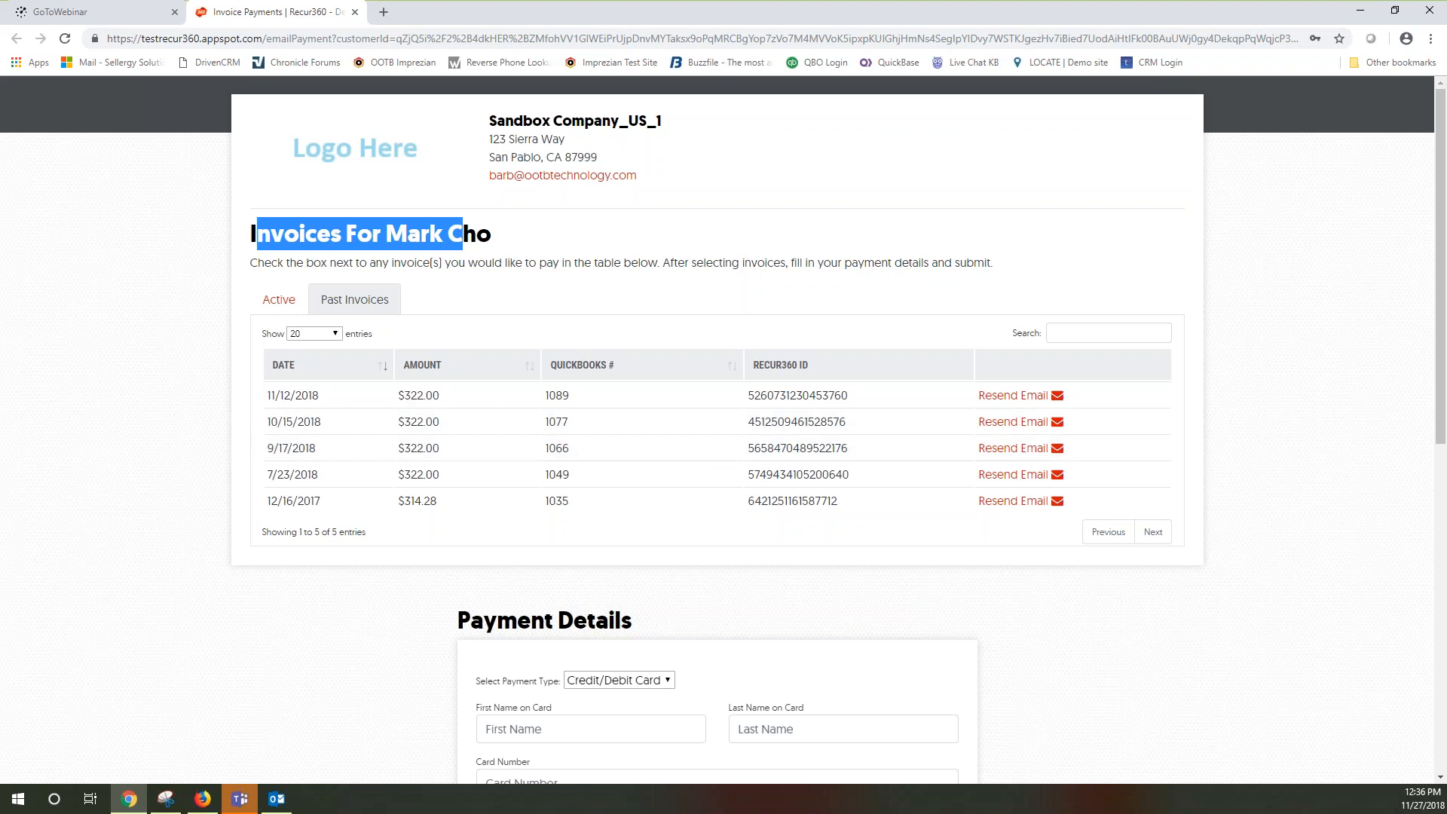
pyautogui.click(203, 799)
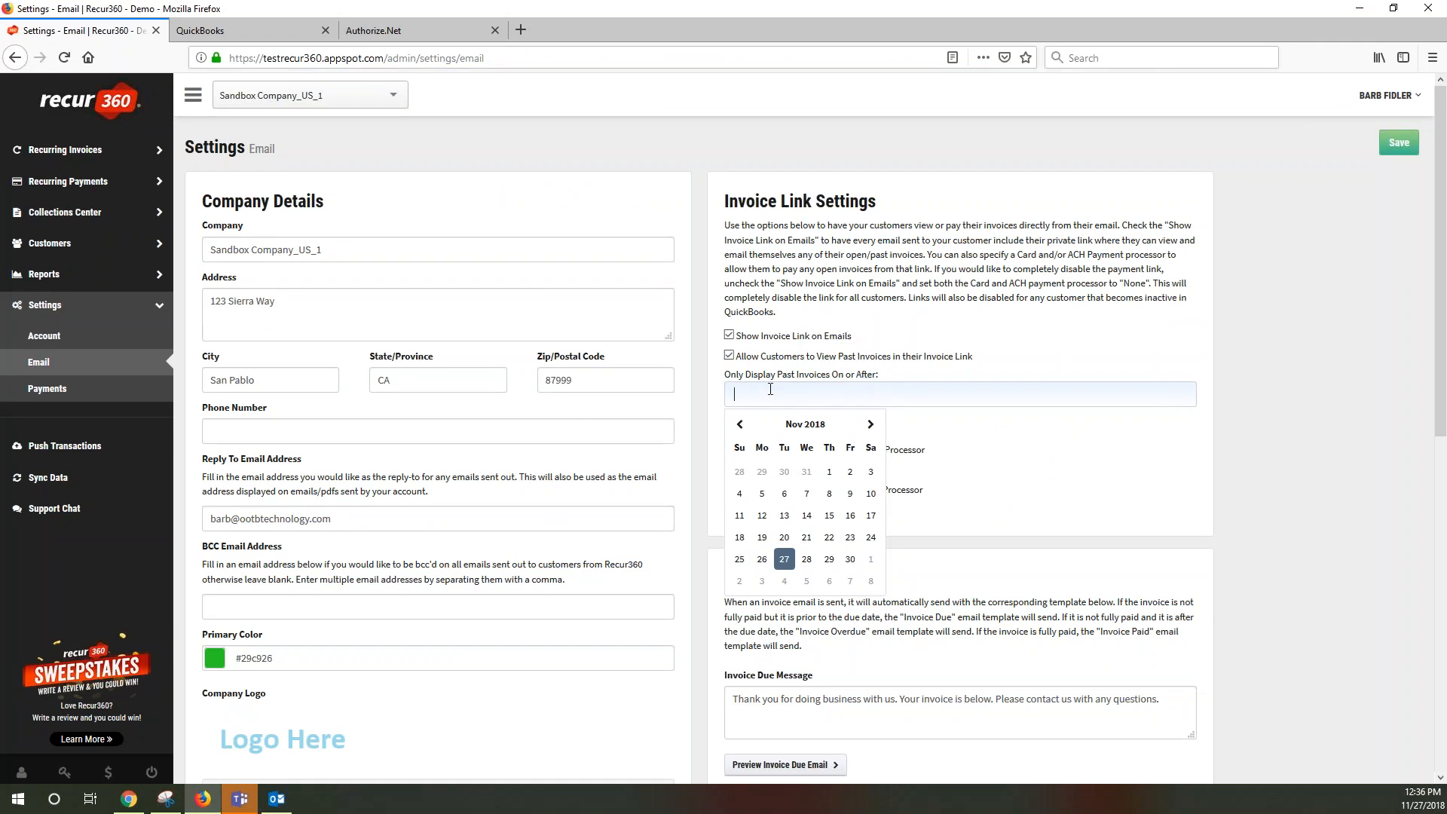
# Enter 1/1/2018 as the earliest date for past invoices shown via the invoice link
pyautogui.write('1')
pyautogui.press('BackSpace')
pyautogui.press('BackSpace')
pyautogui.press('BackSpace')
pyautogui.write('1/1/2018/')
pyautogui.click(1023, 467)
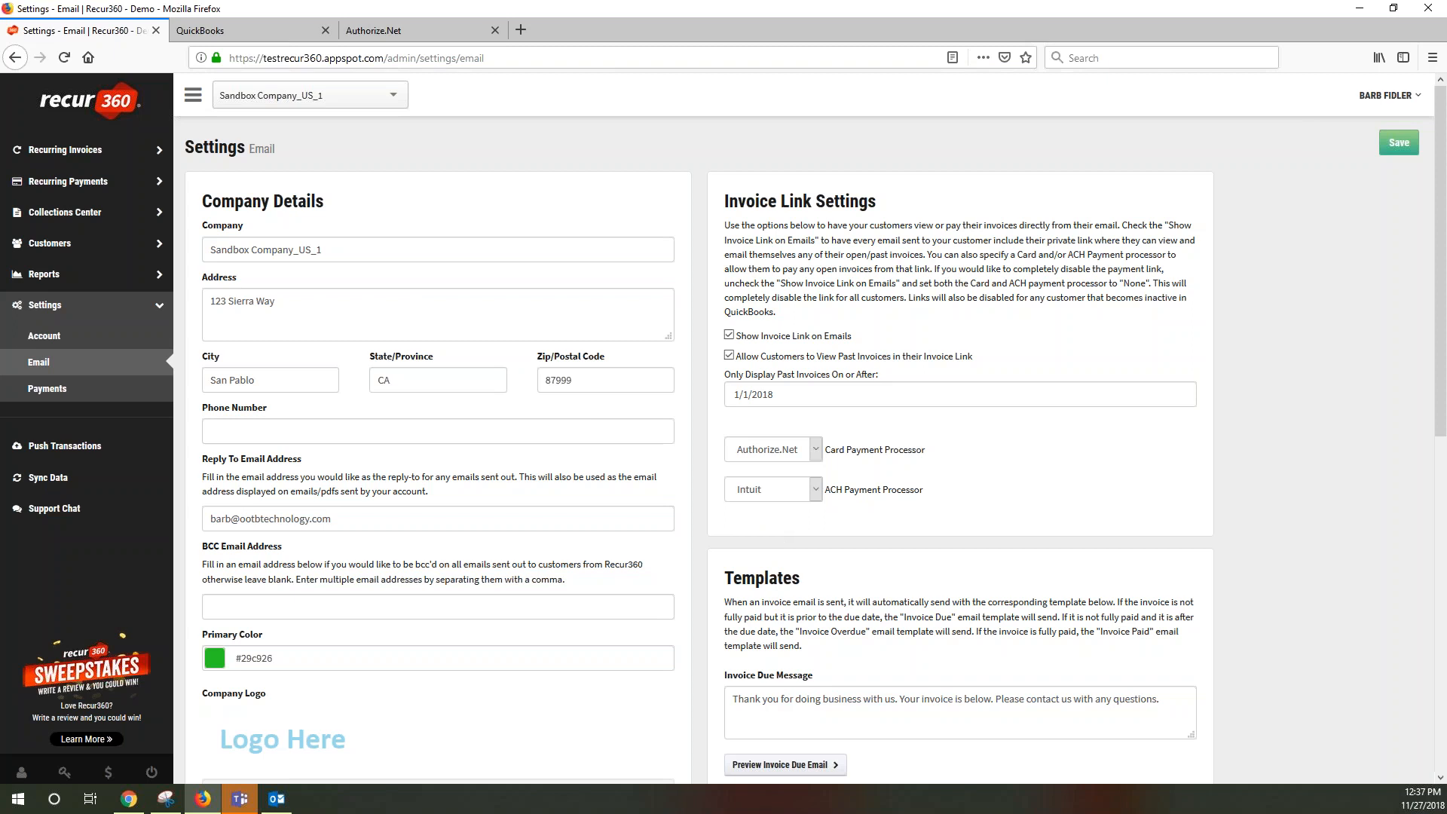
pyautogui.moveTo(825, 494); pyautogui.dragTo(949, 497)
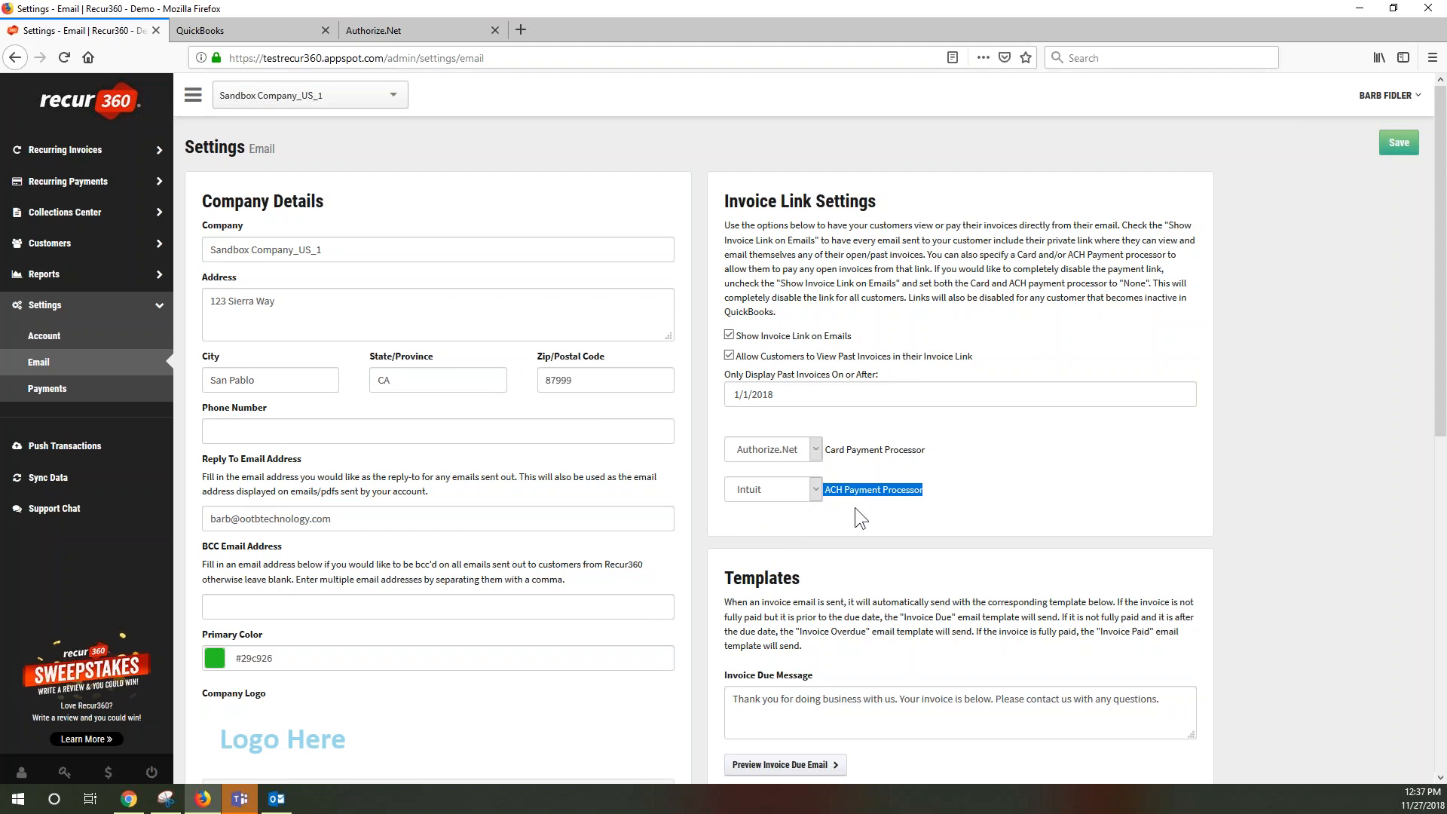
pyautogui.click(765, 494)
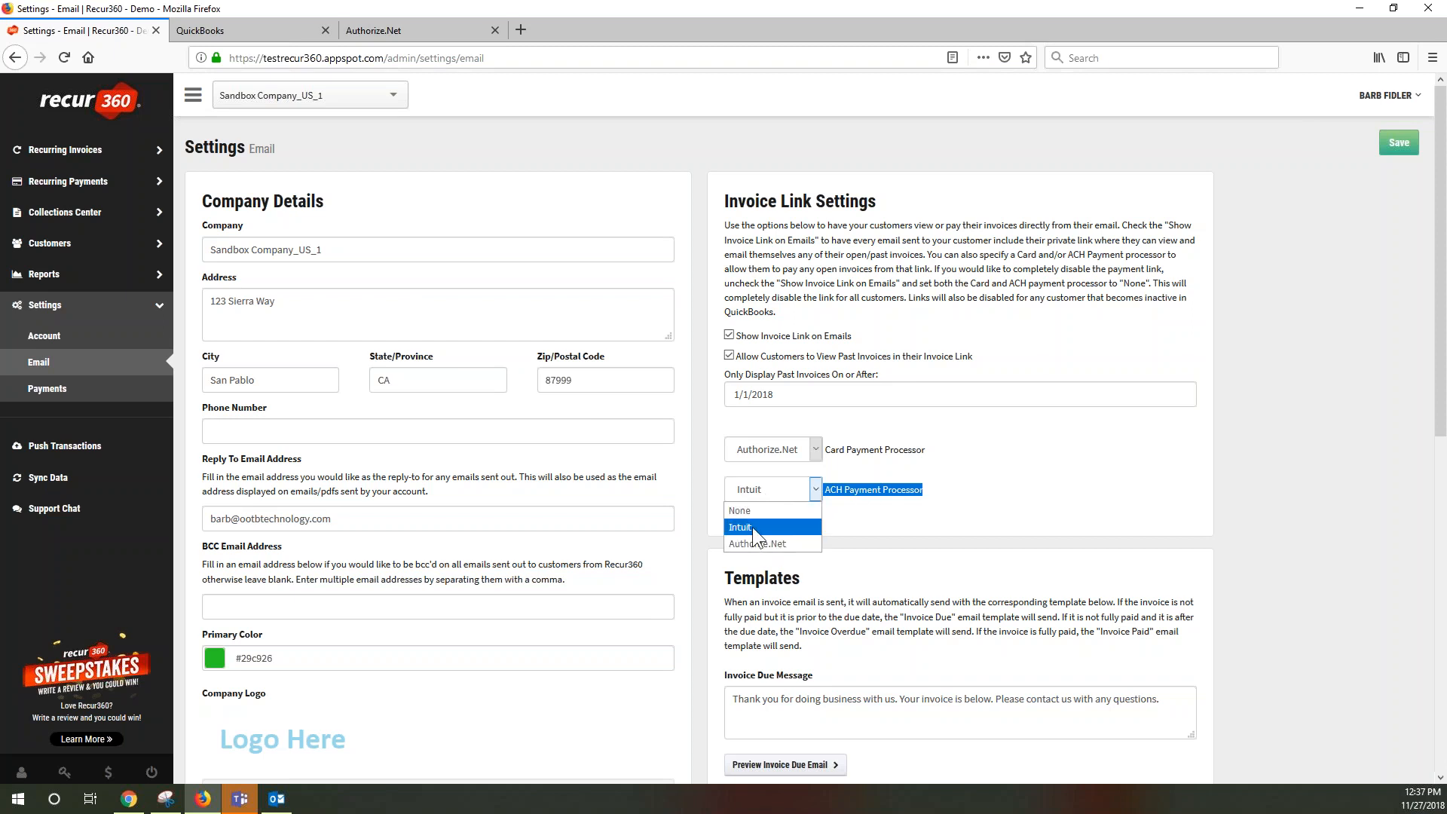
pyautogui.click(752, 527)
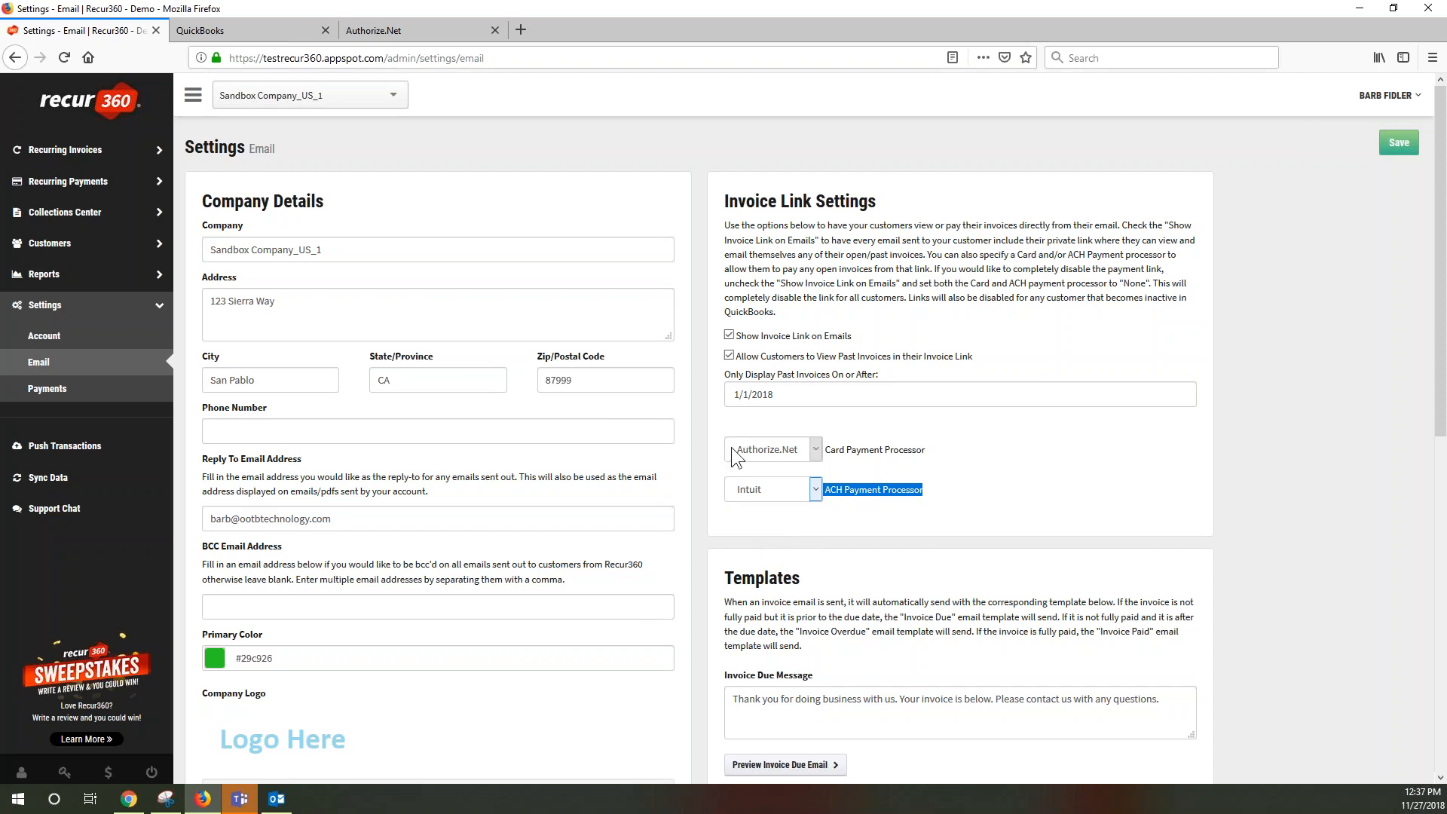
pyautogui.click(817, 450)
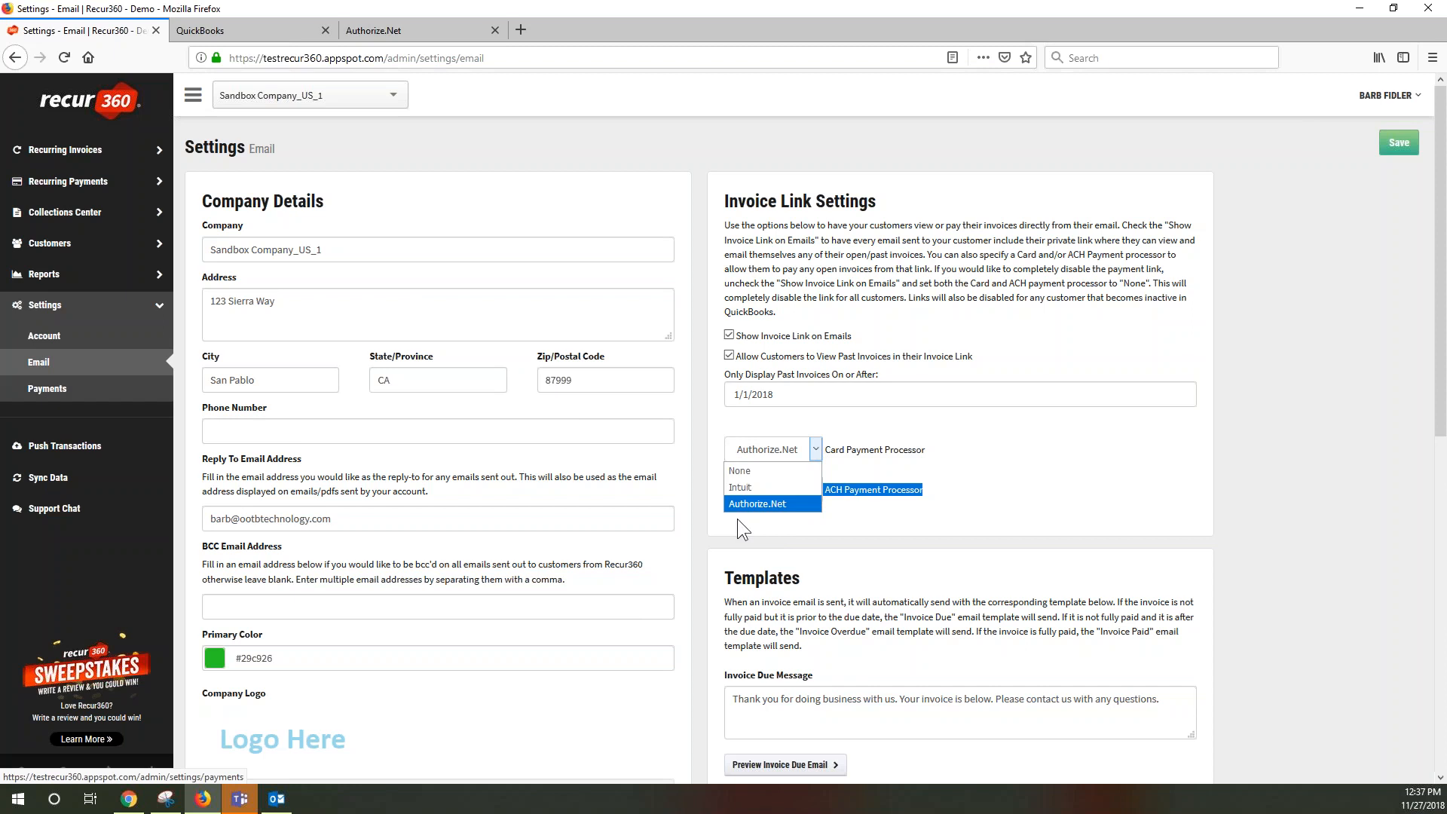
pyautogui.click(801, 504)
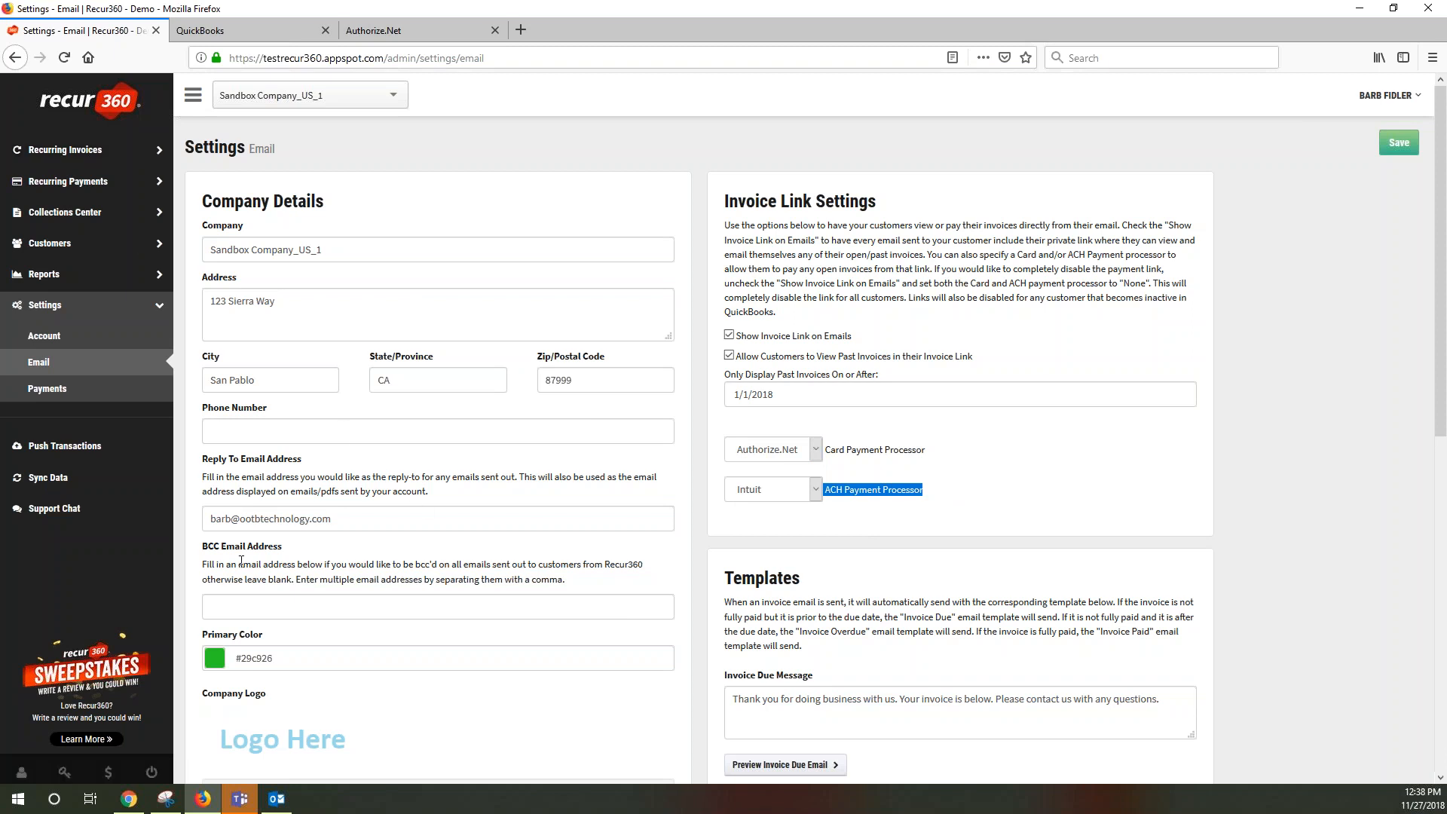
# Review the Invoice Settings and PDF Settings sections, including hide item names, then switch to Outlook
pyautogui.scroll(-3, 241, 558)
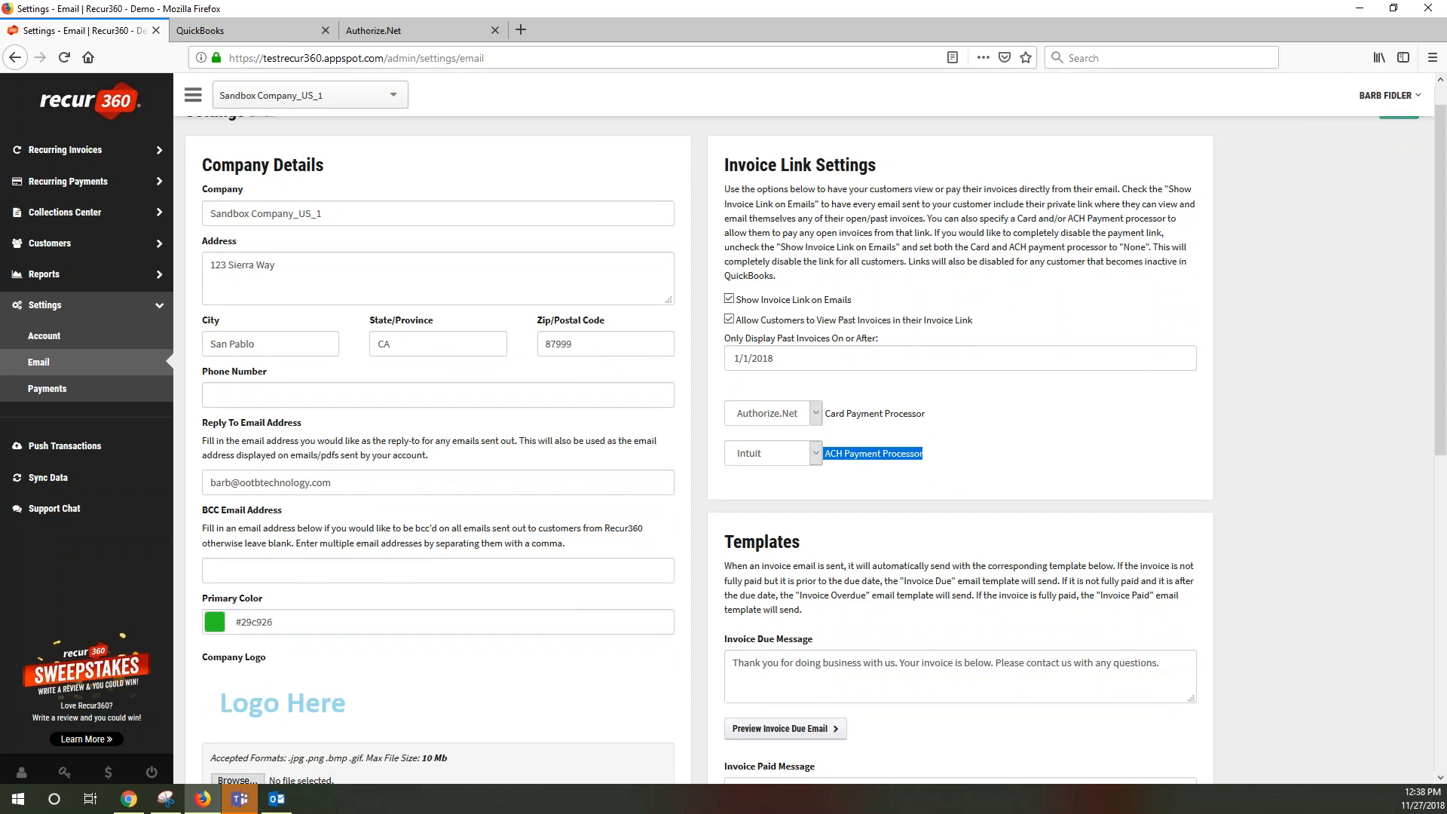
pyautogui.scroll(-5, 396, 553)
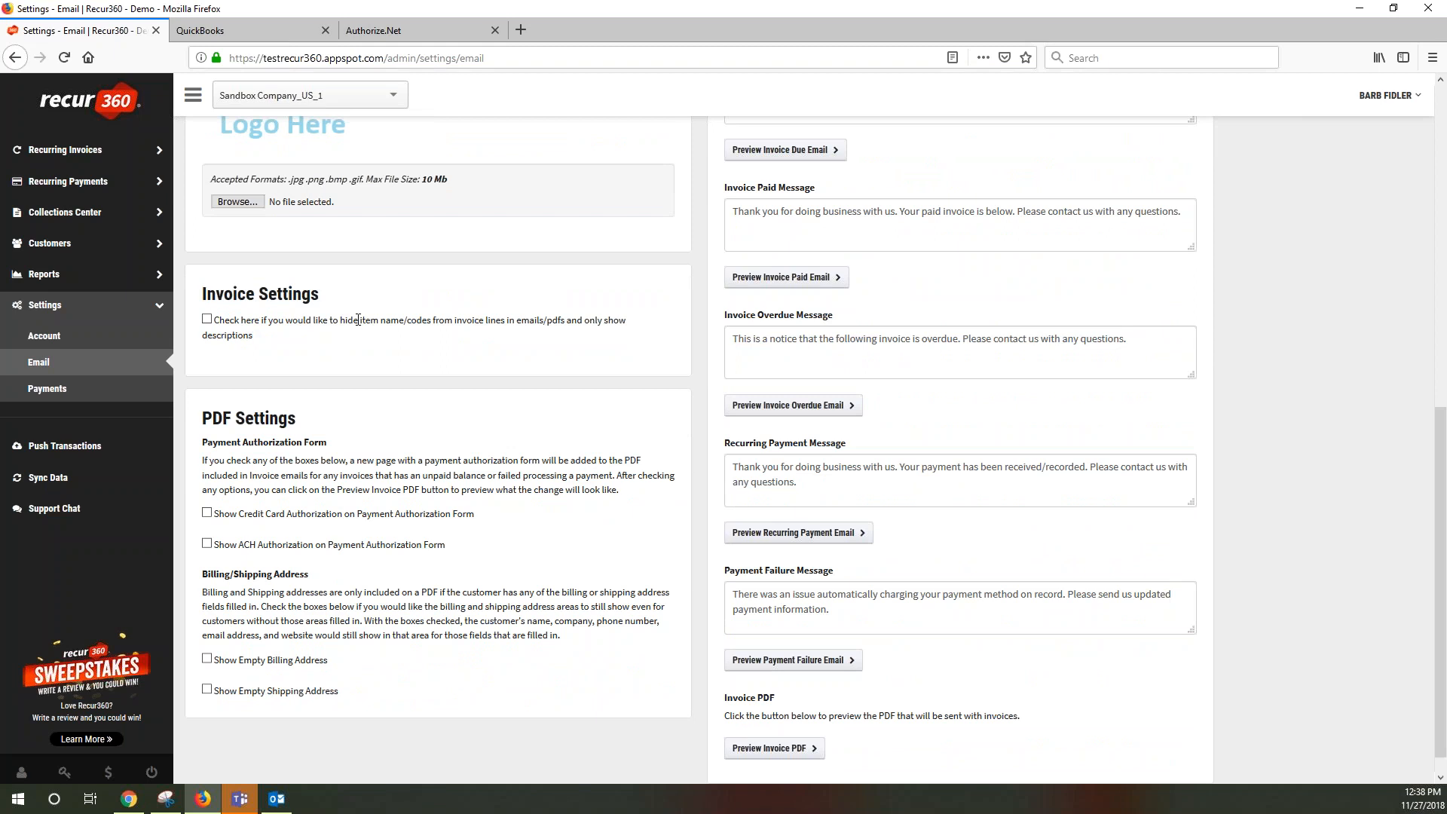
pyautogui.moveTo(360, 318); pyautogui.dragTo(416, 319)
pyautogui.click(277, 799)
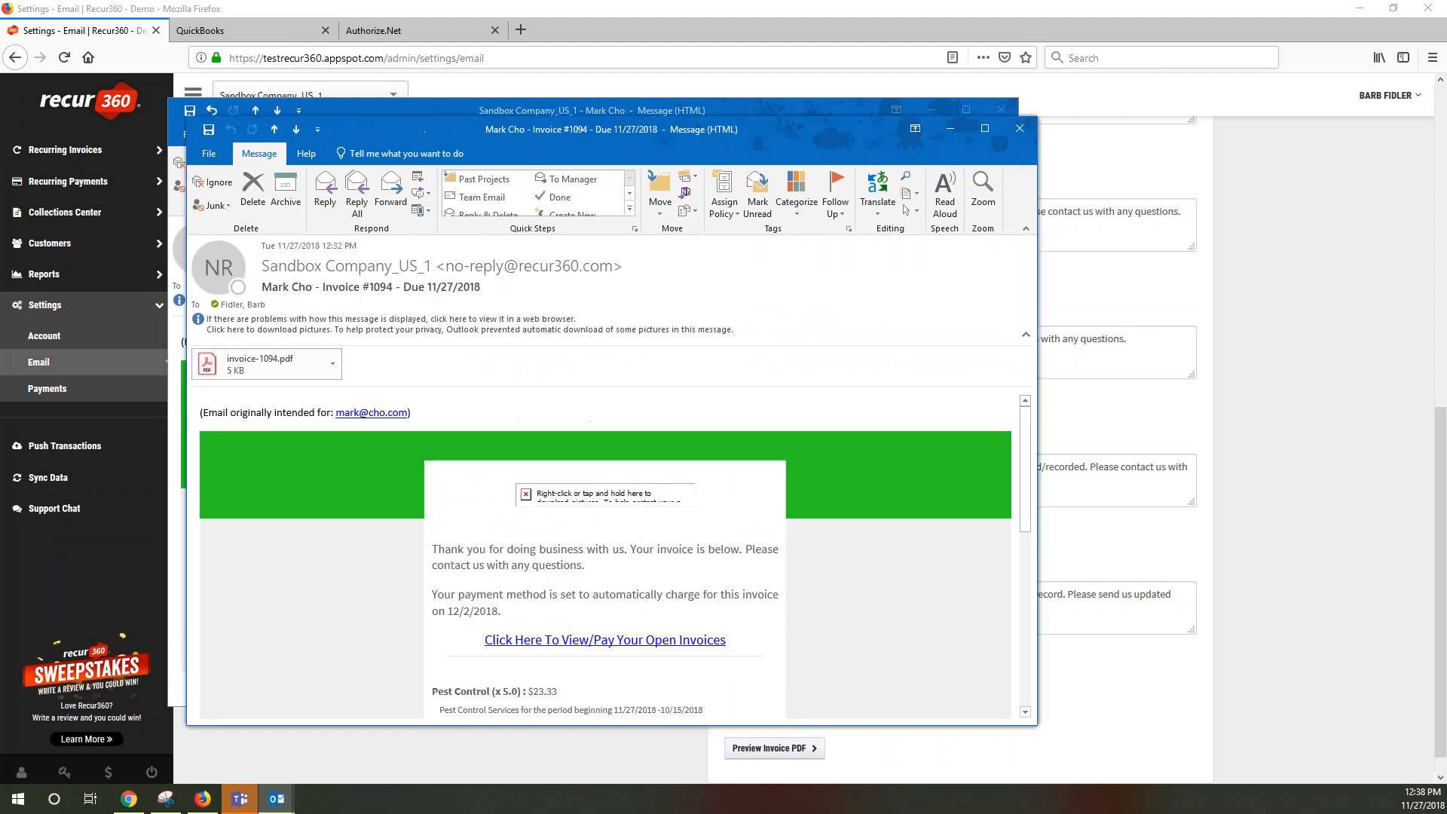
# Check the email's Pest Control line item, then open the invoice-1094.pdf attachment
pyautogui.scroll(-4, 778, 601)
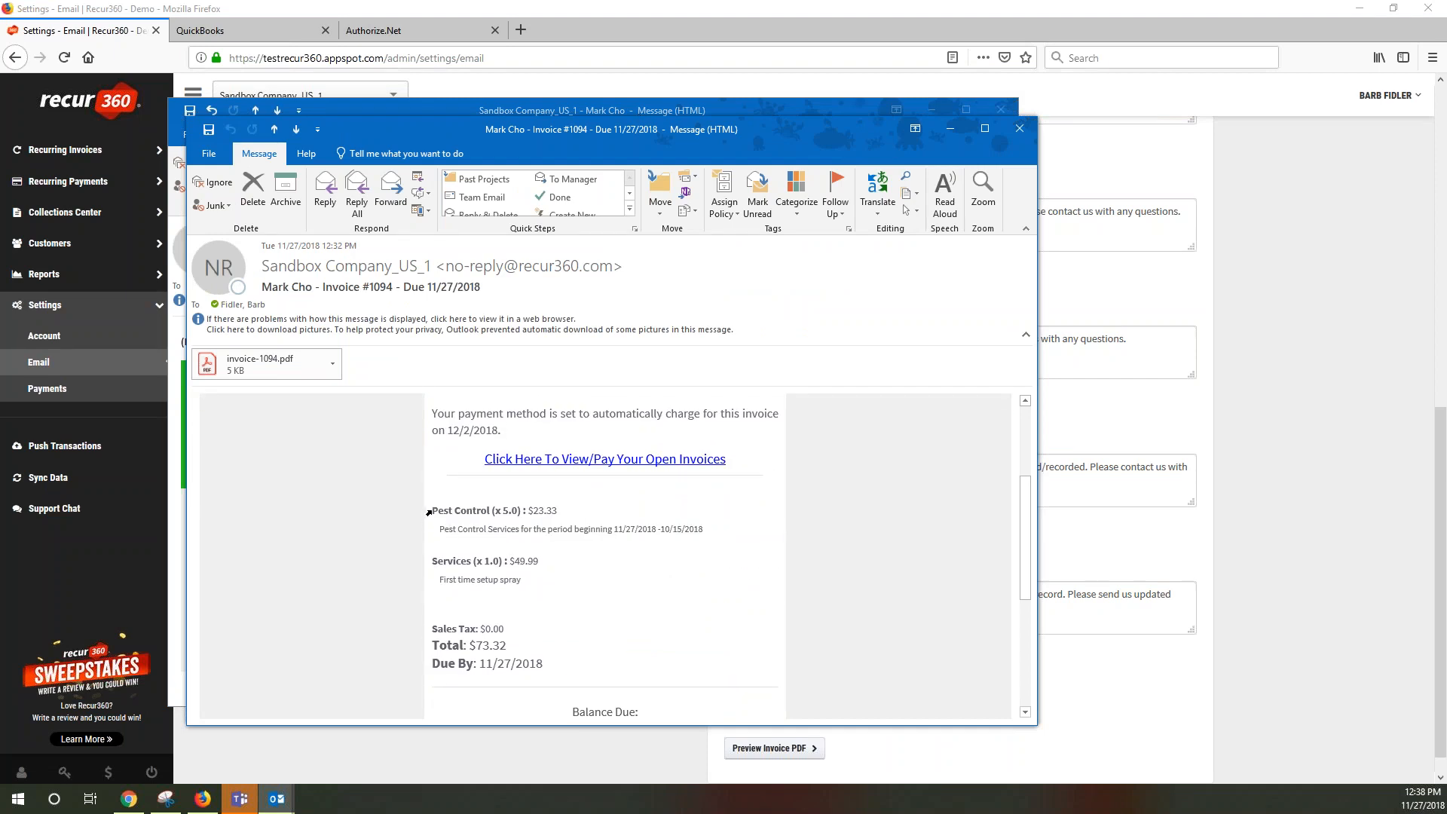
pyautogui.moveTo(432, 511); pyautogui.dragTo(501, 512)
pyautogui.moveTo(441, 528); pyautogui.dragTo(612, 530)
pyautogui.click(613, 530)
pyautogui.moveTo(435, 506); pyautogui.dragTo(485, 511)
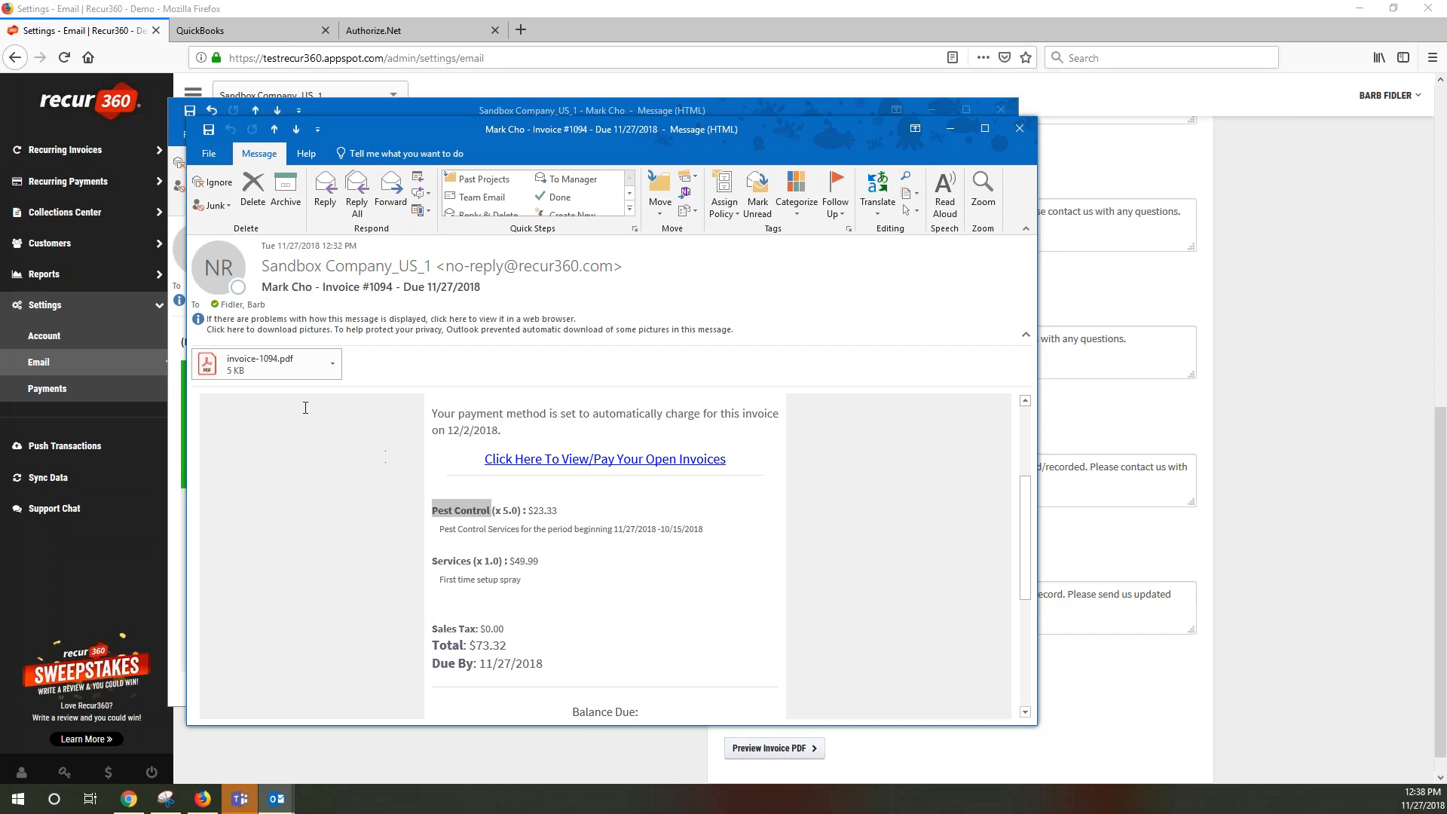
pyautogui.click(266, 365)
pyautogui.doubleClick(266, 365)
# Highlight the Pest Control row of invoice-1094.pdf, then bring Recur360's Email settings back
pyautogui.scroll(-3, 343, 599)
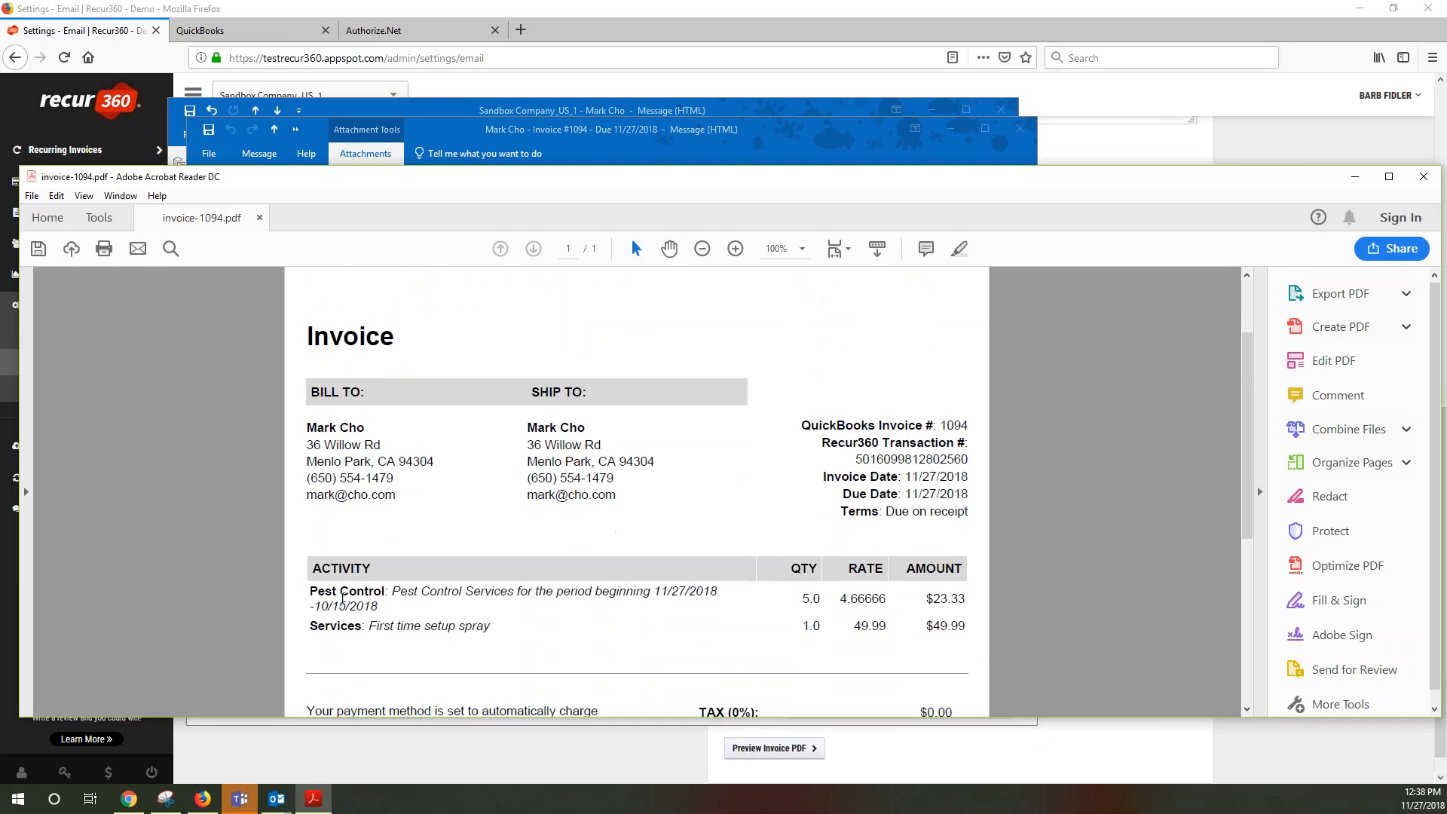
pyautogui.moveTo(311, 595); pyautogui.dragTo(417, 596)
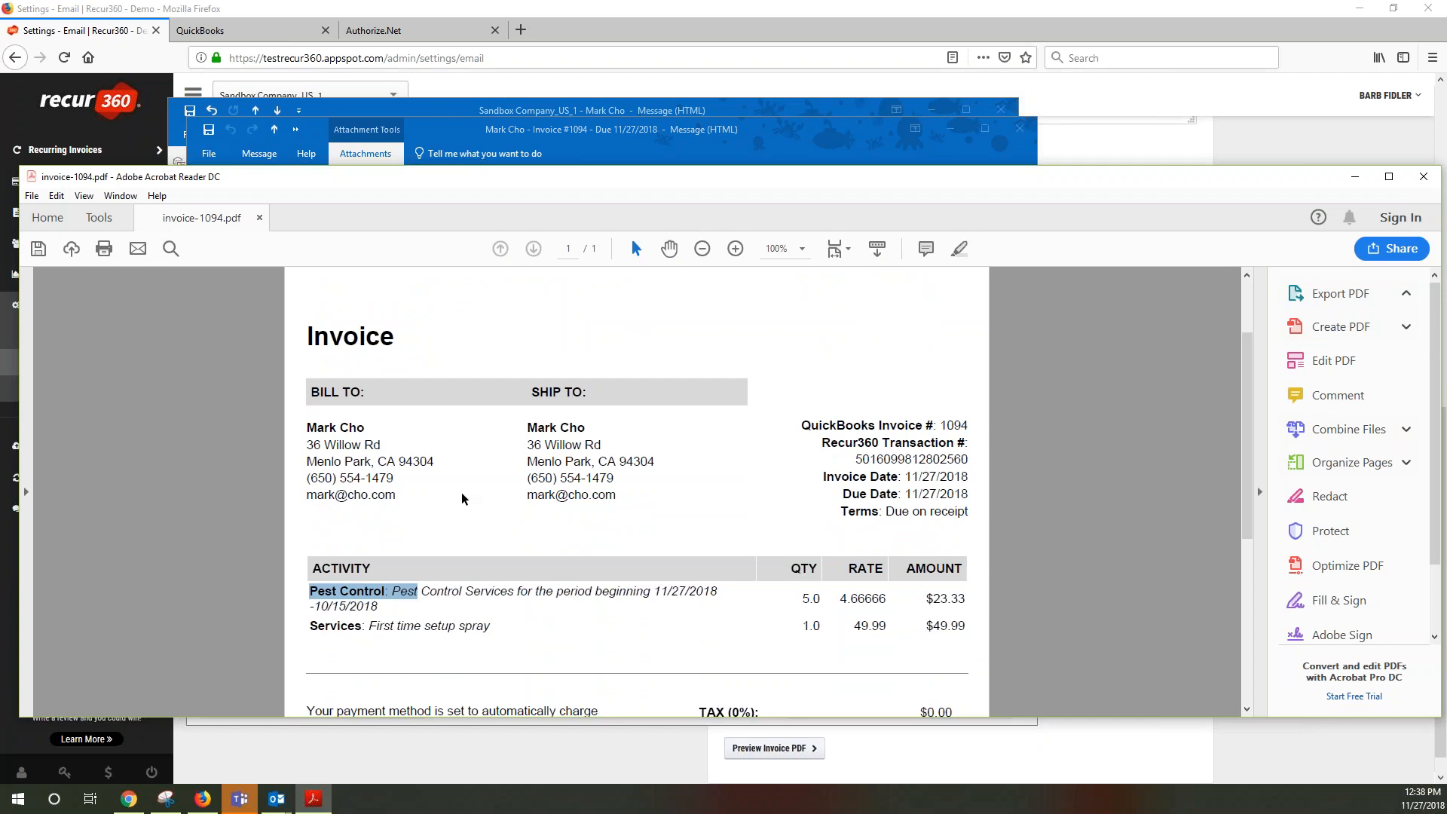
pyautogui.click(1265, 162)
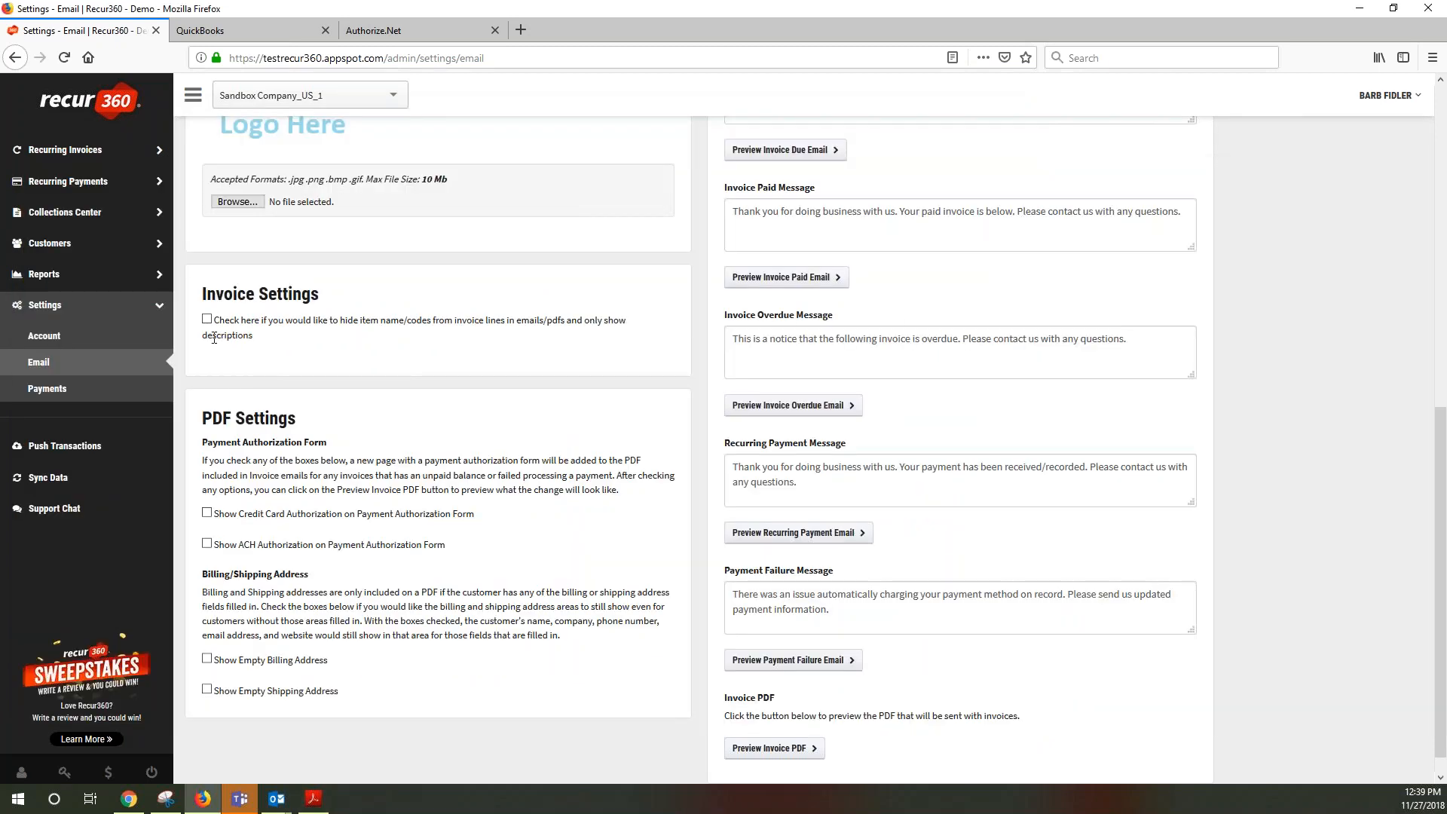
# Enable the Invoice Settings option to hide item names and codes on invoice lines
pyautogui.moveTo(214, 322); pyautogui.dragTo(290, 326)
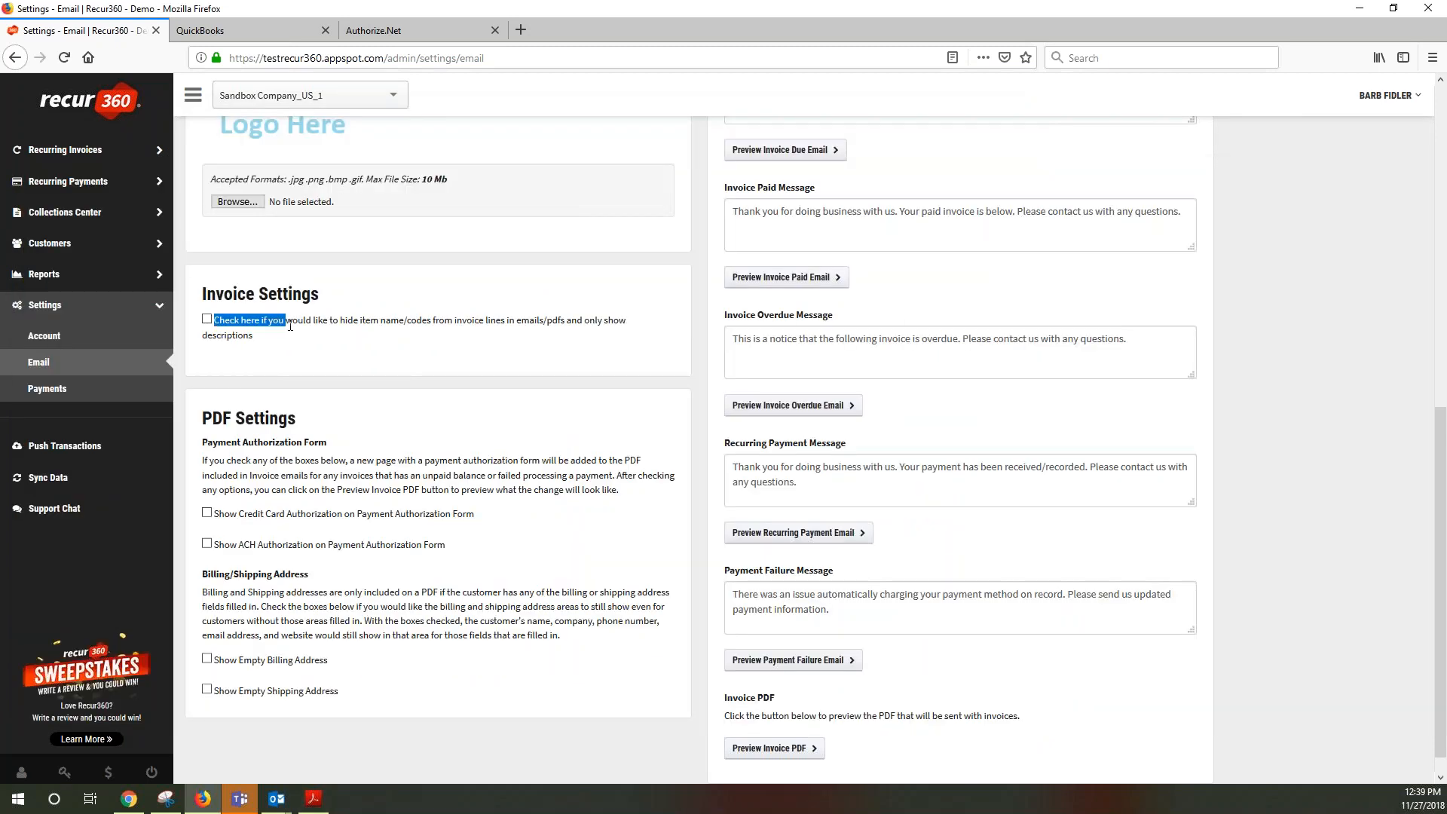
pyautogui.click(206, 319)
pyautogui.moveTo(207, 575); pyautogui.dragTo(281, 577)
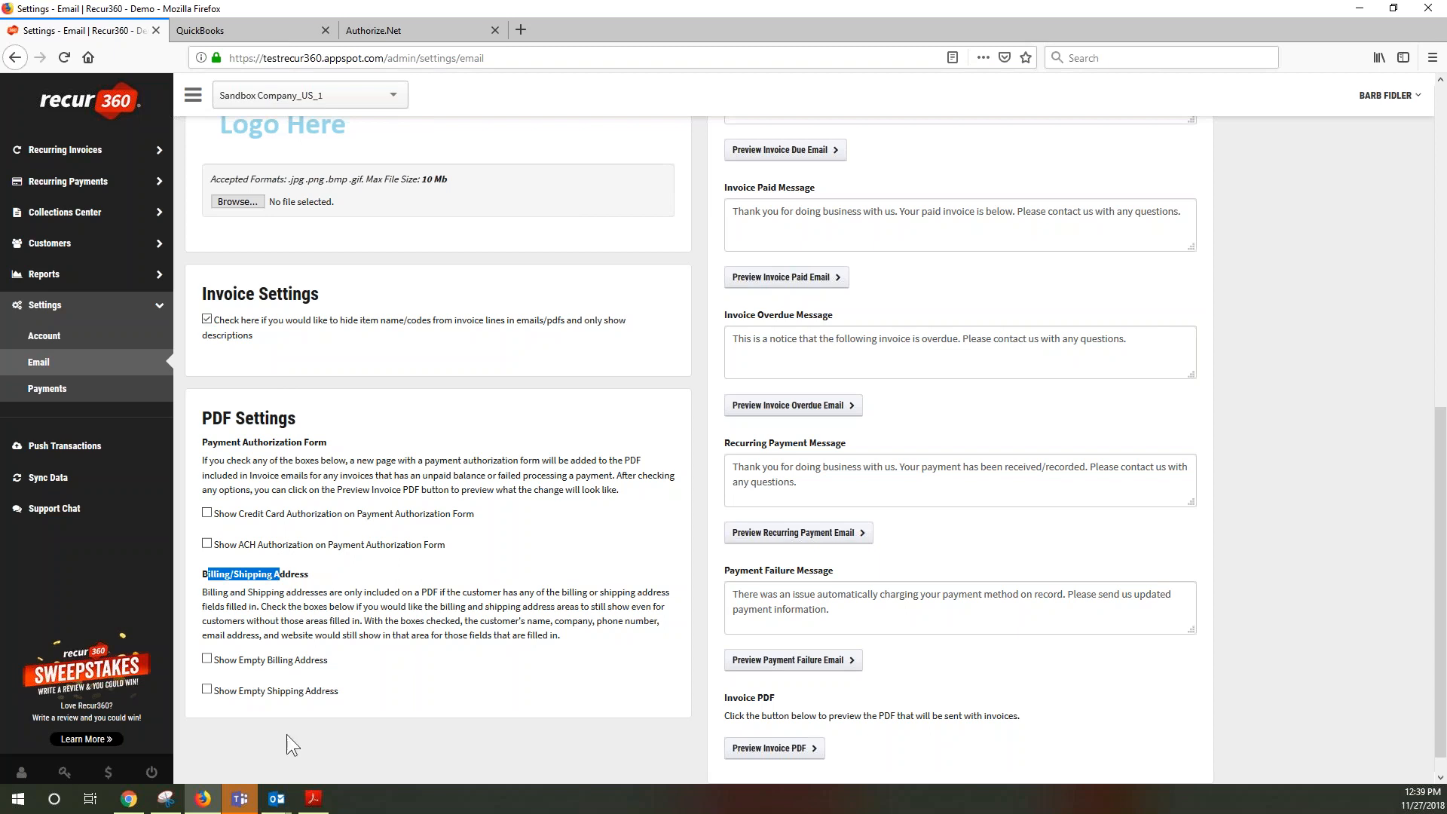
pyautogui.click(315, 800)
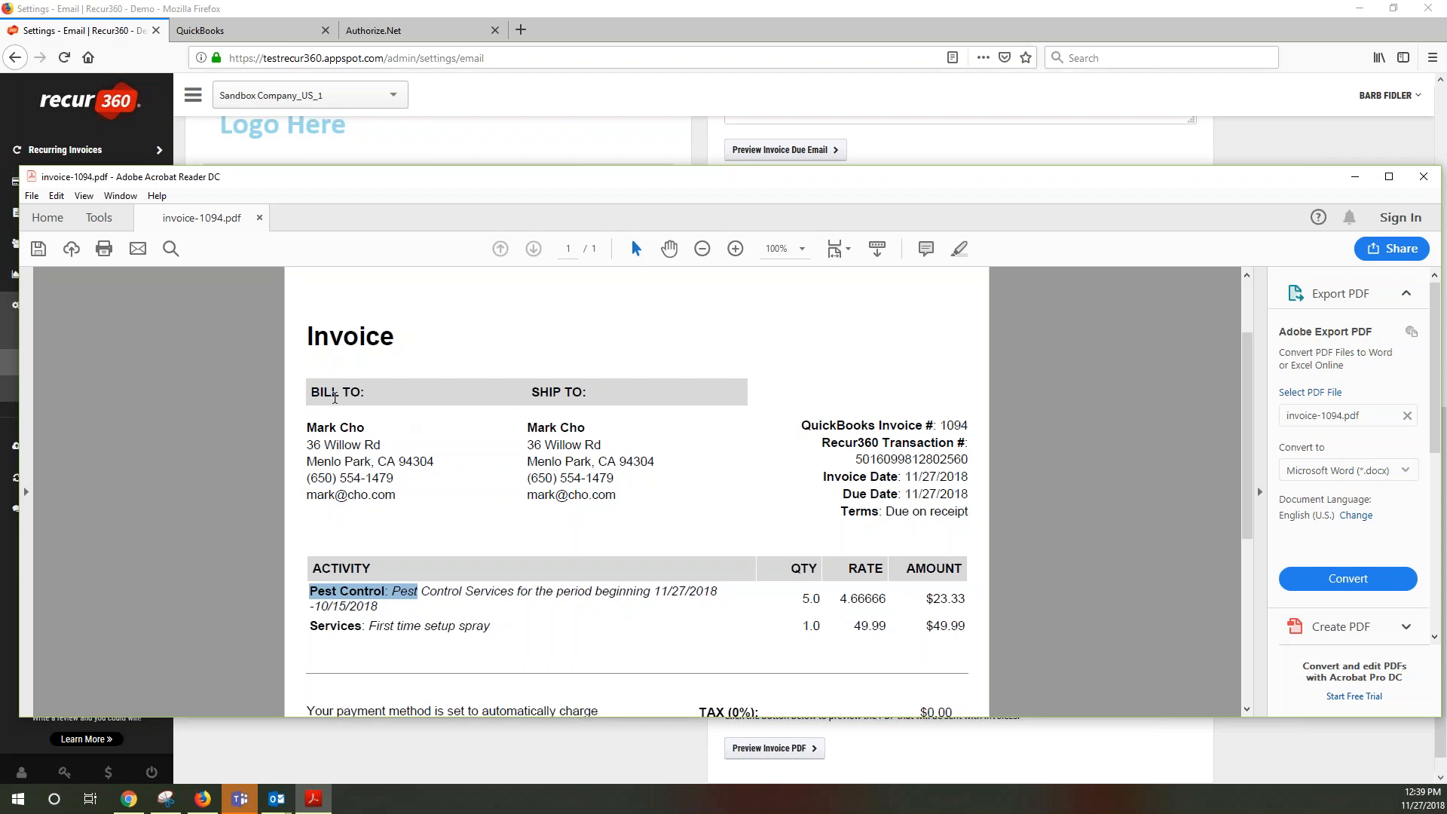
# Compare the Bill To and Ship To address lines on invoice-1094, then return to Recur360
pyautogui.moveTo(292, 452); pyautogui.dragTo(422, 516)
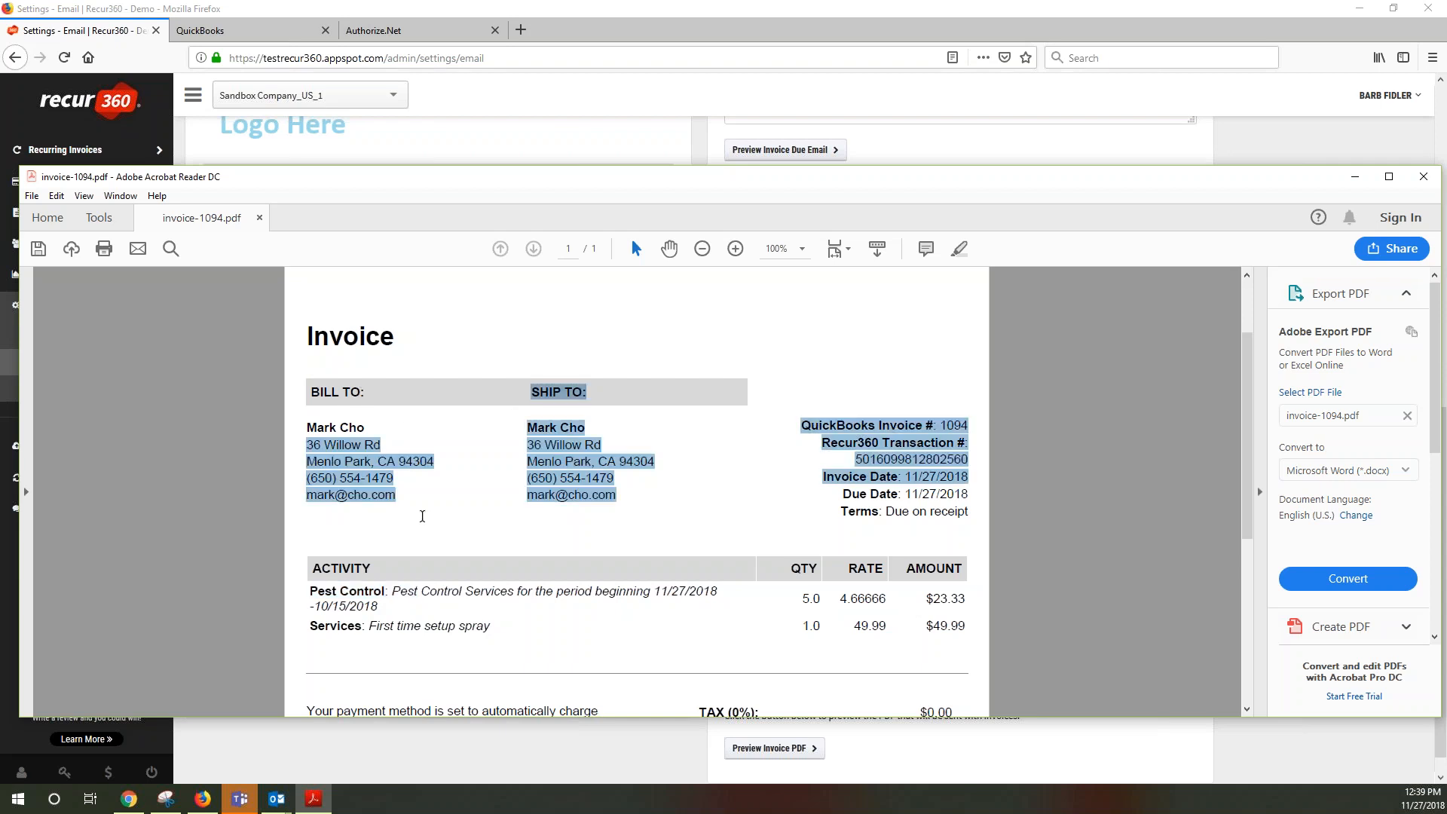
pyautogui.click(541, 482)
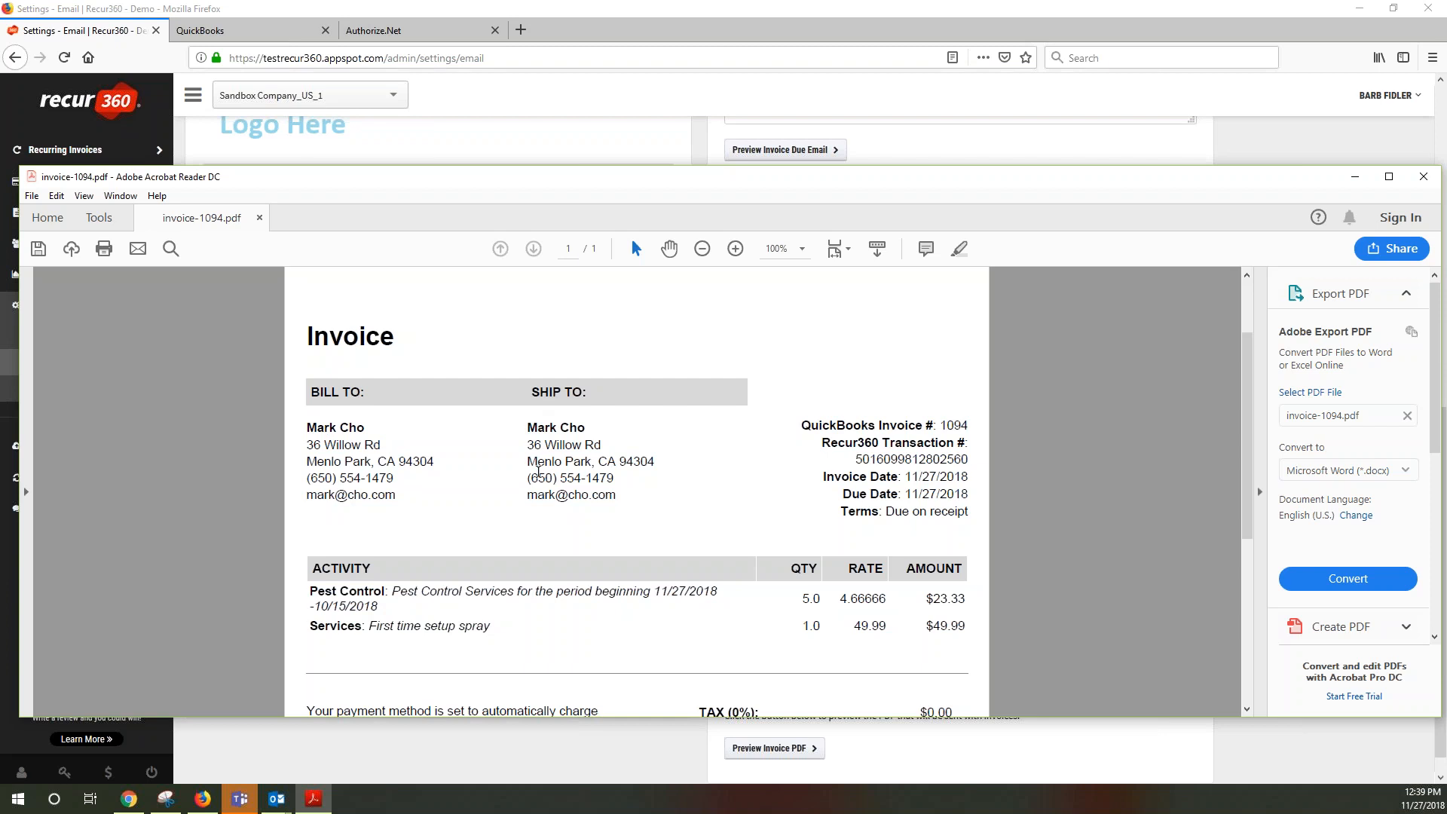
pyautogui.moveTo(527, 440); pyautogui.dragTo(615, 497)
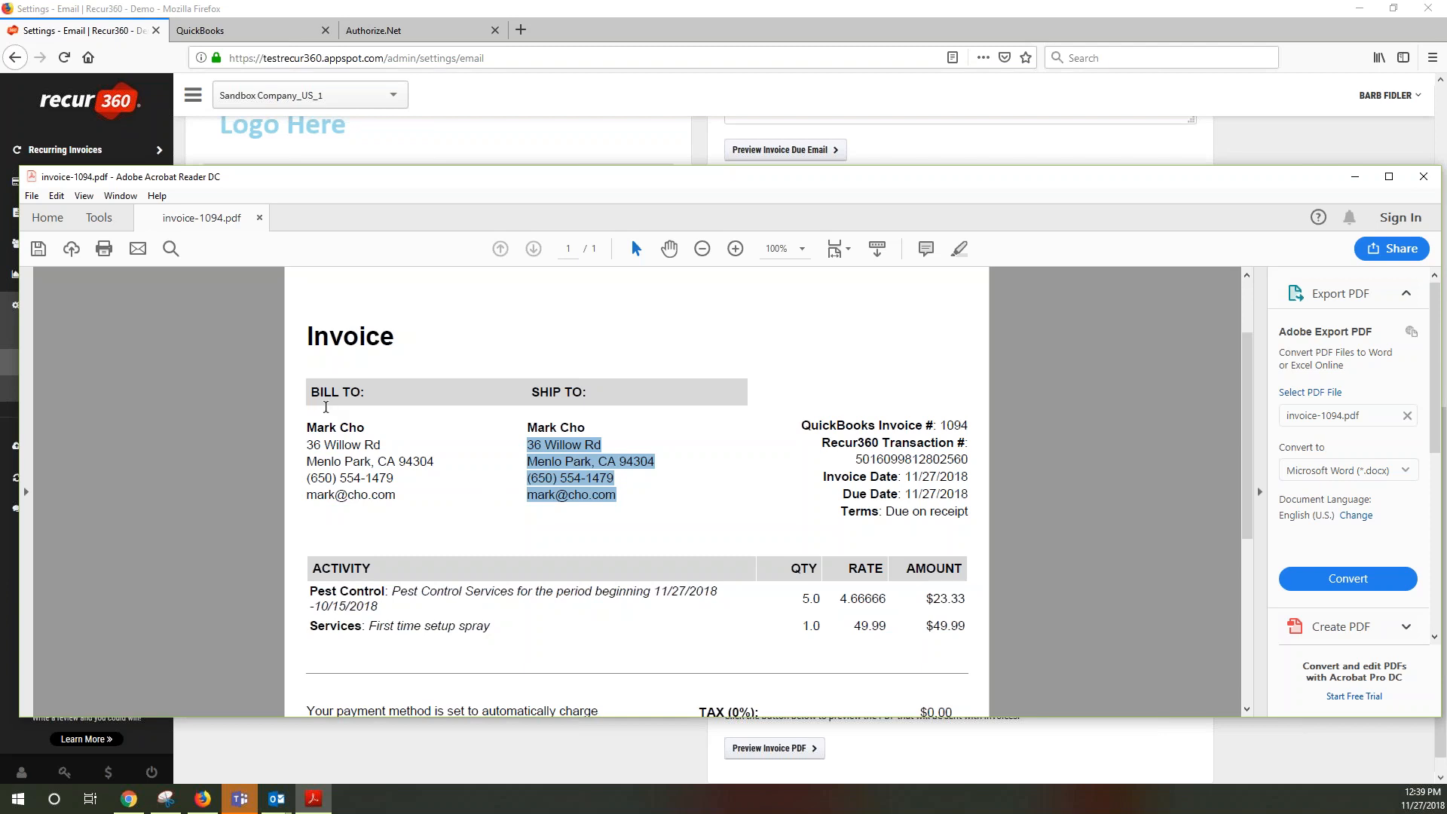
pyautogui.moveTo(308, 444); pyautogui.dragTo(374, 463)
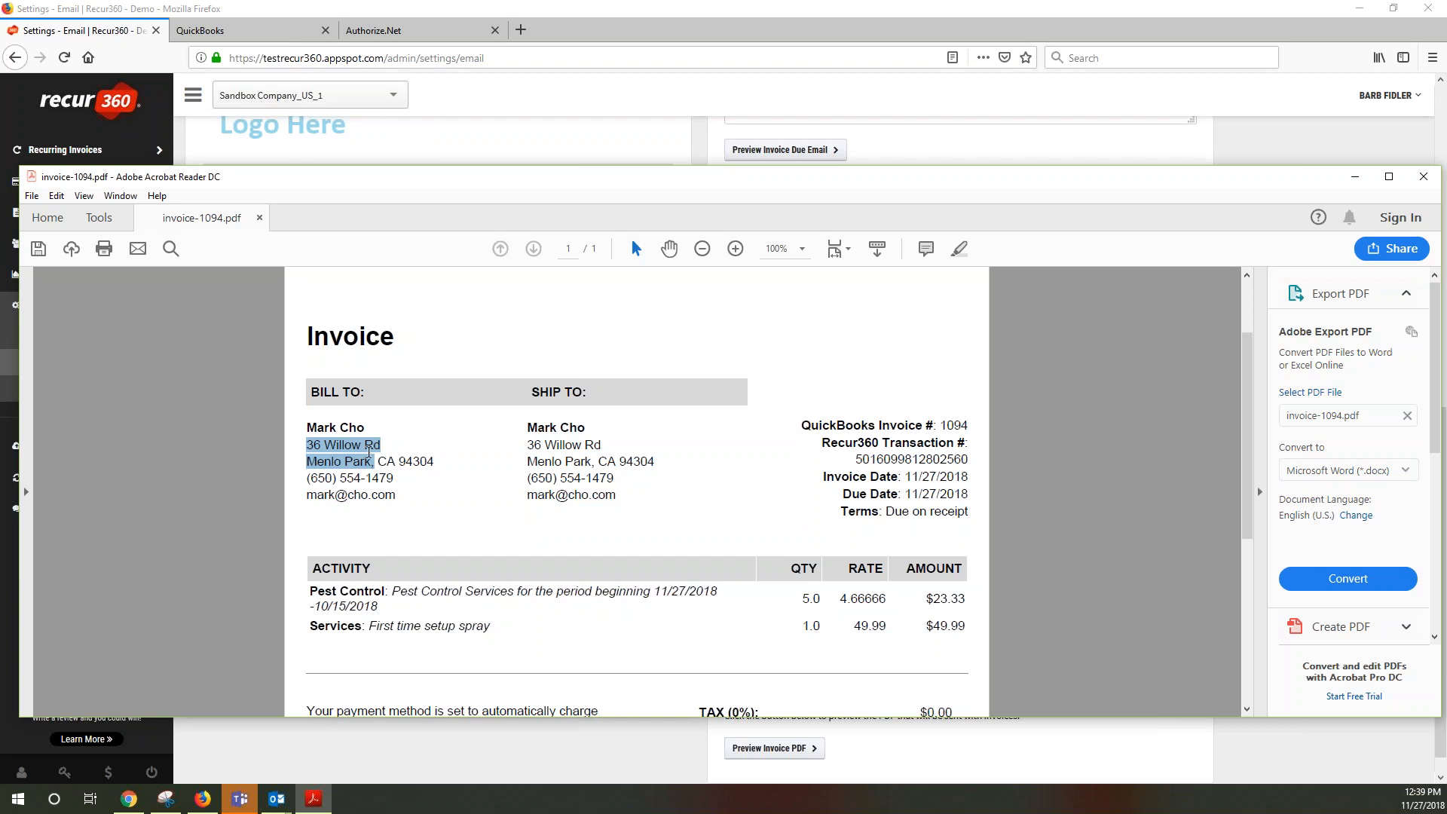
pyautogui.click(362, 758)
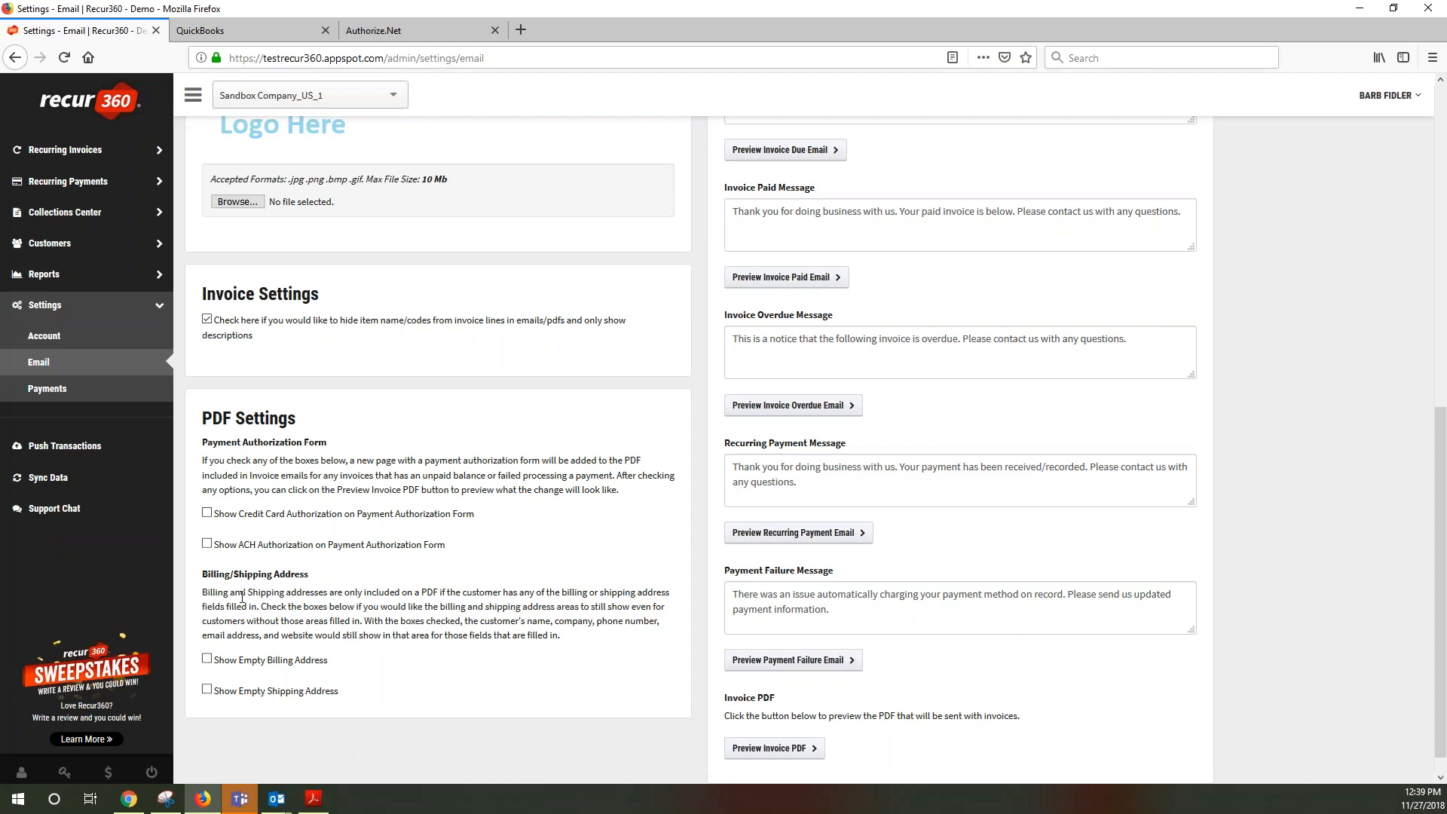
# Check the invoice's Bill To block, then enable Show Empty Billing Address under PDF Settings
pyautogui.scroll(-1, 304, 641)
pyautogui.moveTo(273, 633); pyautogui.dragTo(332, 635)
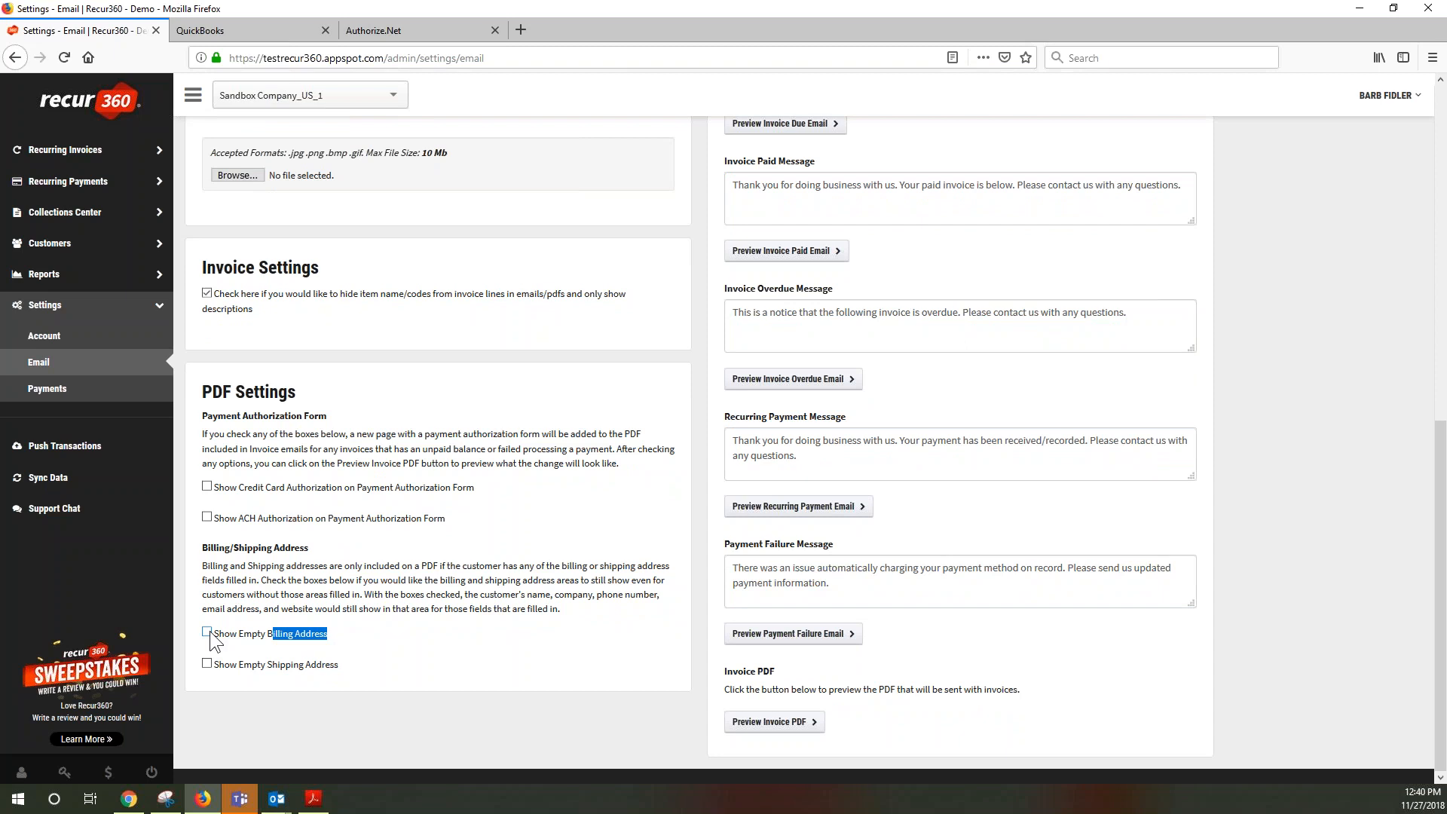
pyautogui.click(313, 798)
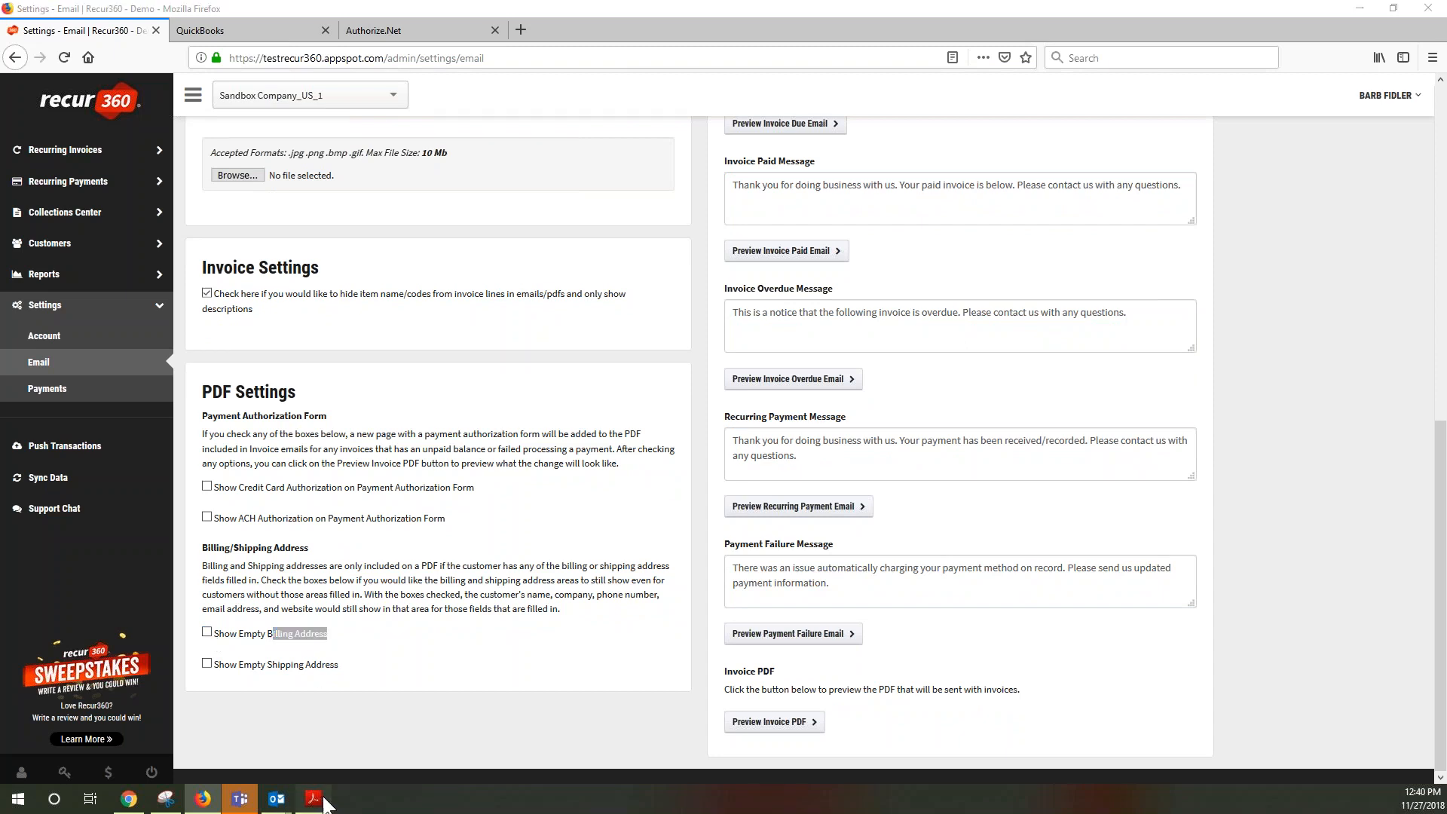
pyautogui.moveTo(311, 407); pyautogui.dragTo(346, 504)
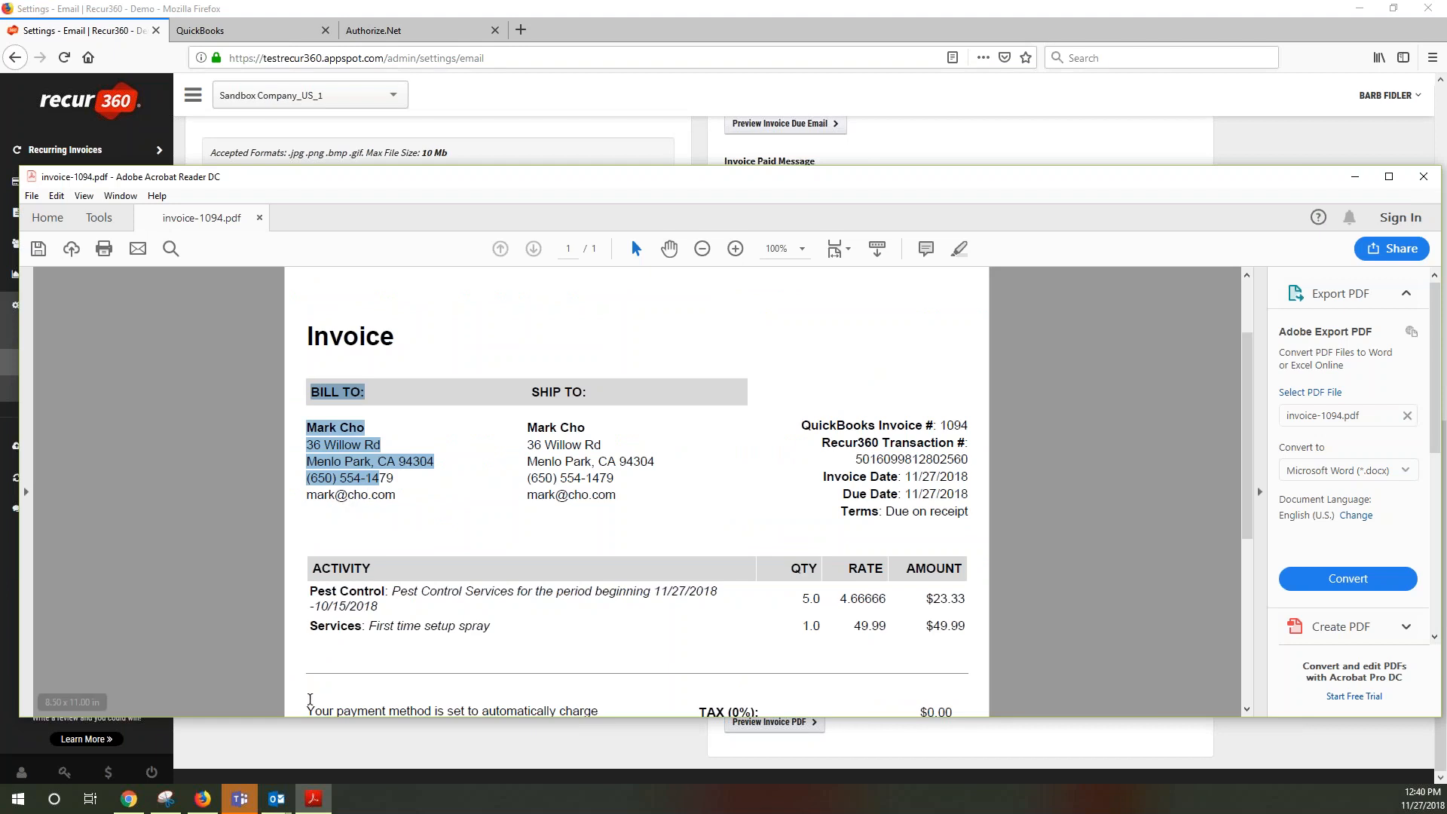
pyautogui.click(264, 757)
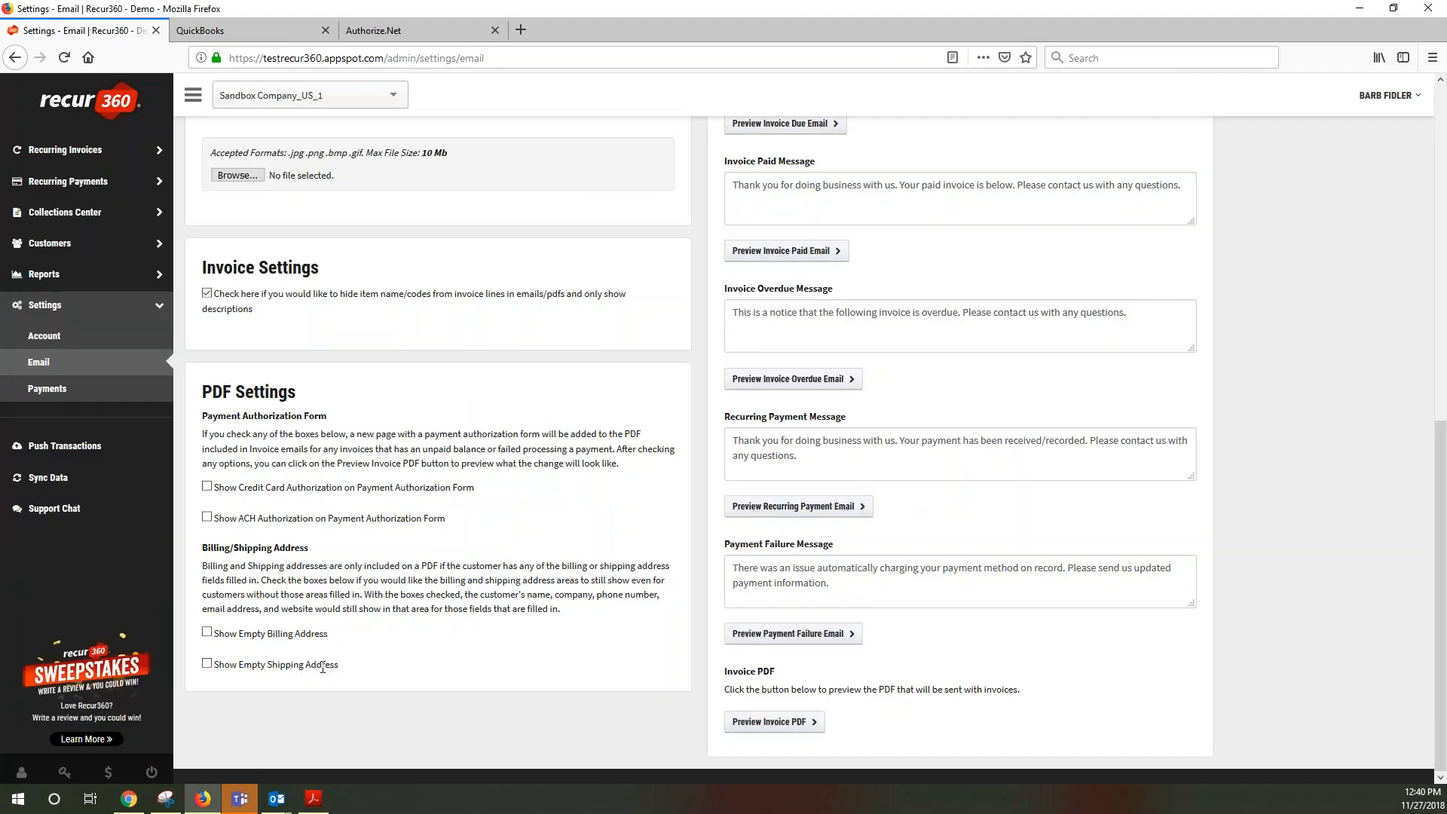
pyautogui.click(207, 631)
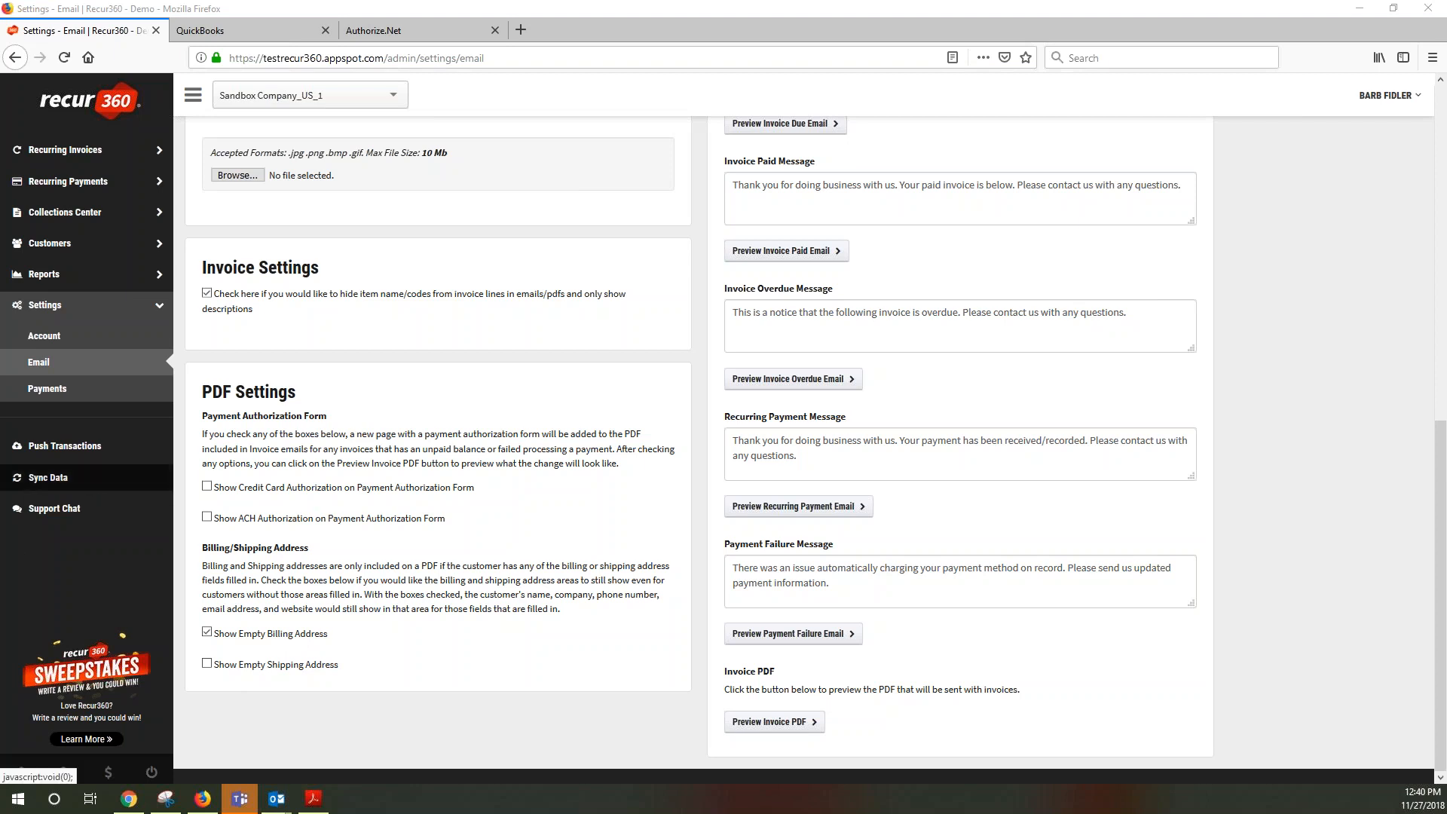
pyautogui.click(81, 397)
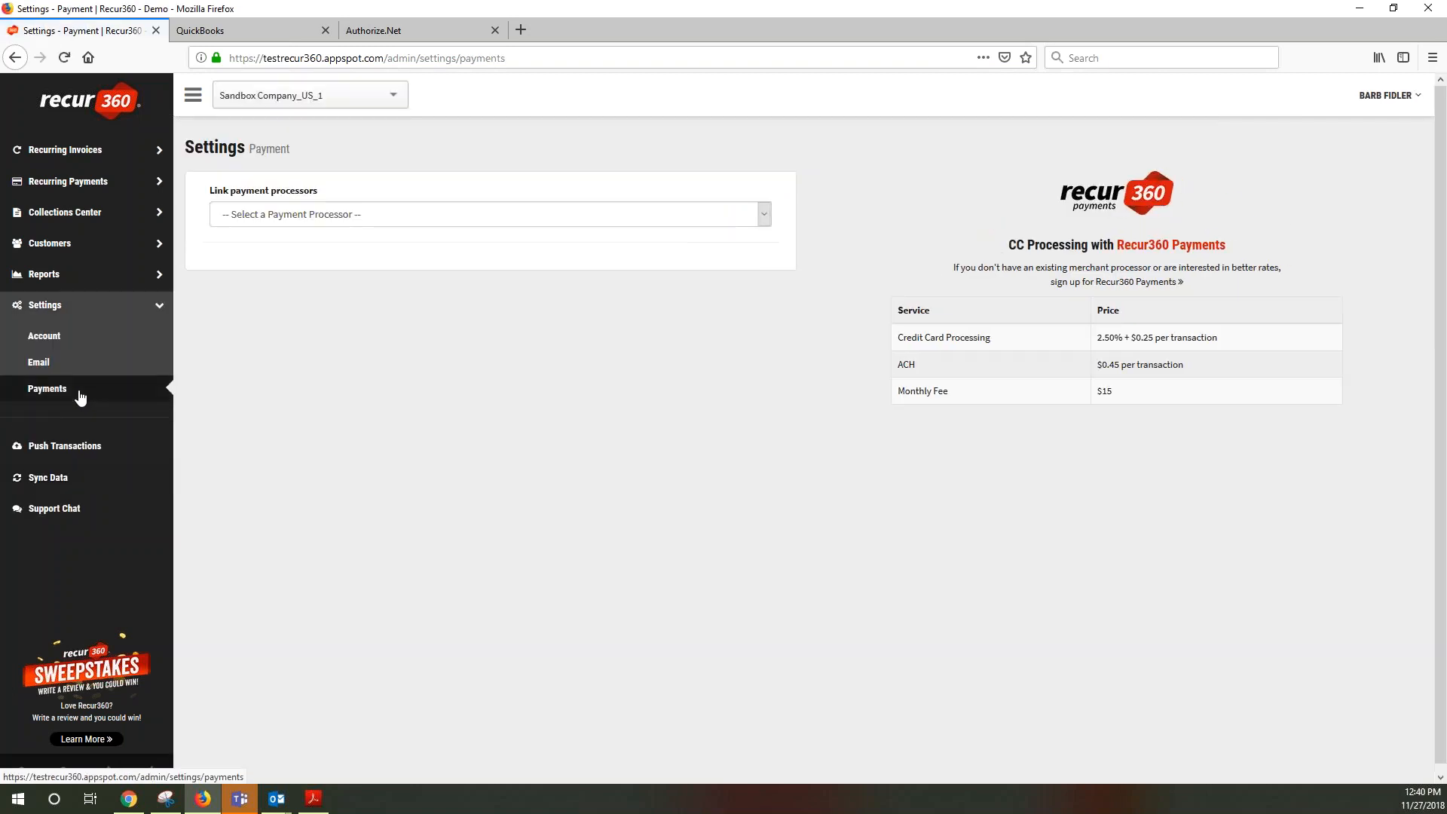
# Choose Authorize.Net (Connected) from the Link payment processors dropdown
pyautogui.click(506, 213)
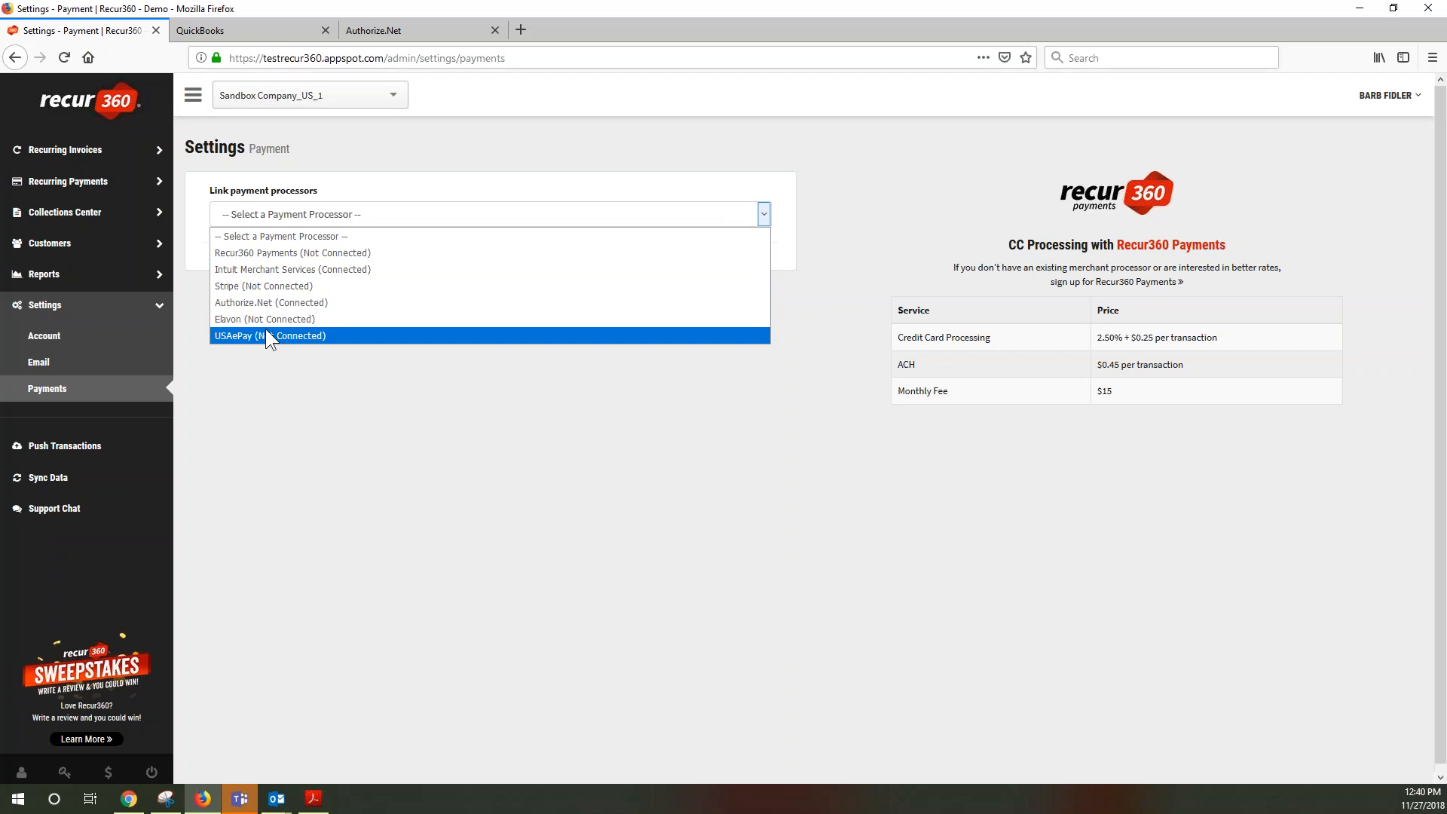
pyautogui.click(286, 491)
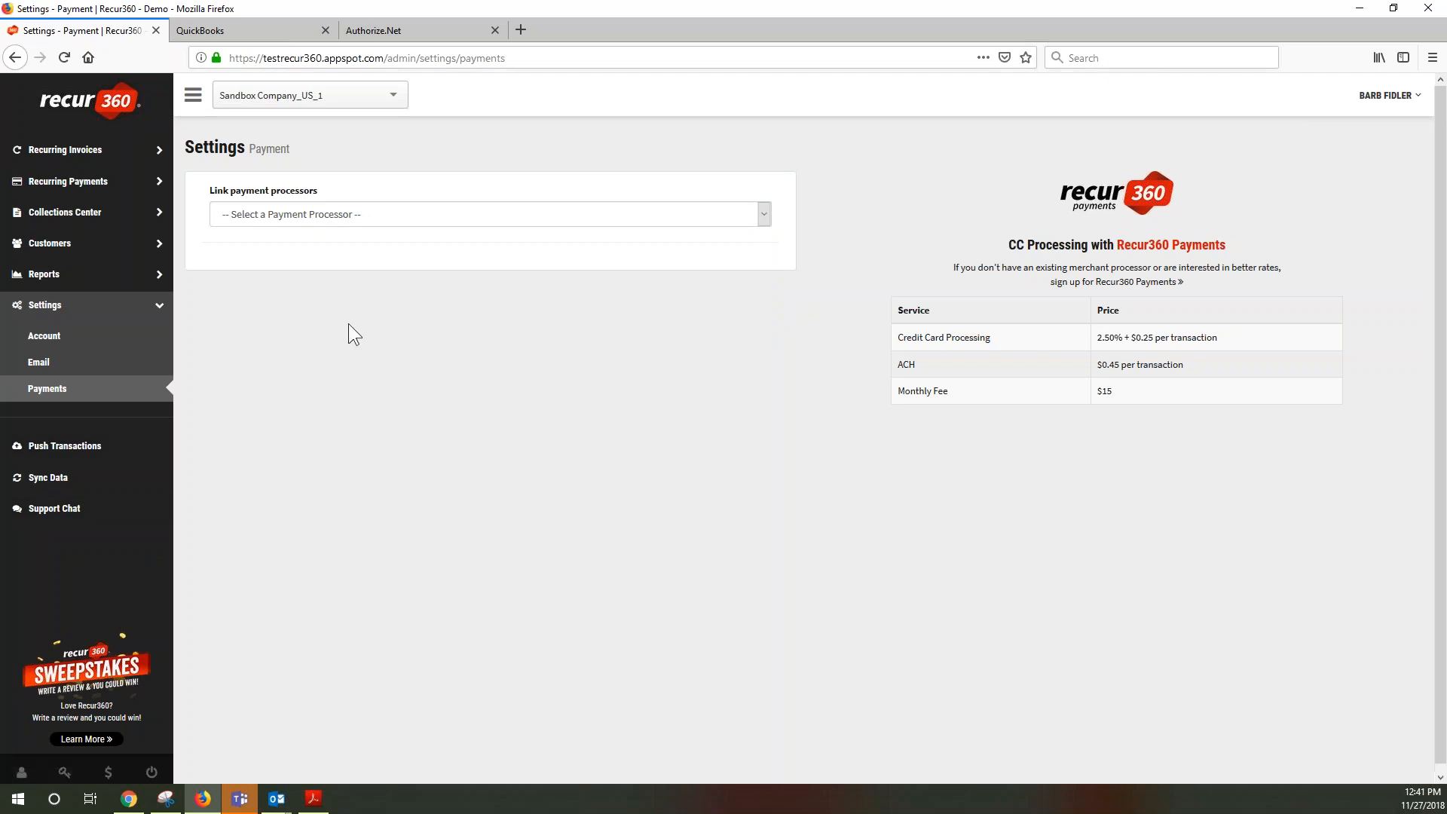
pyautogui.click(358, 215)
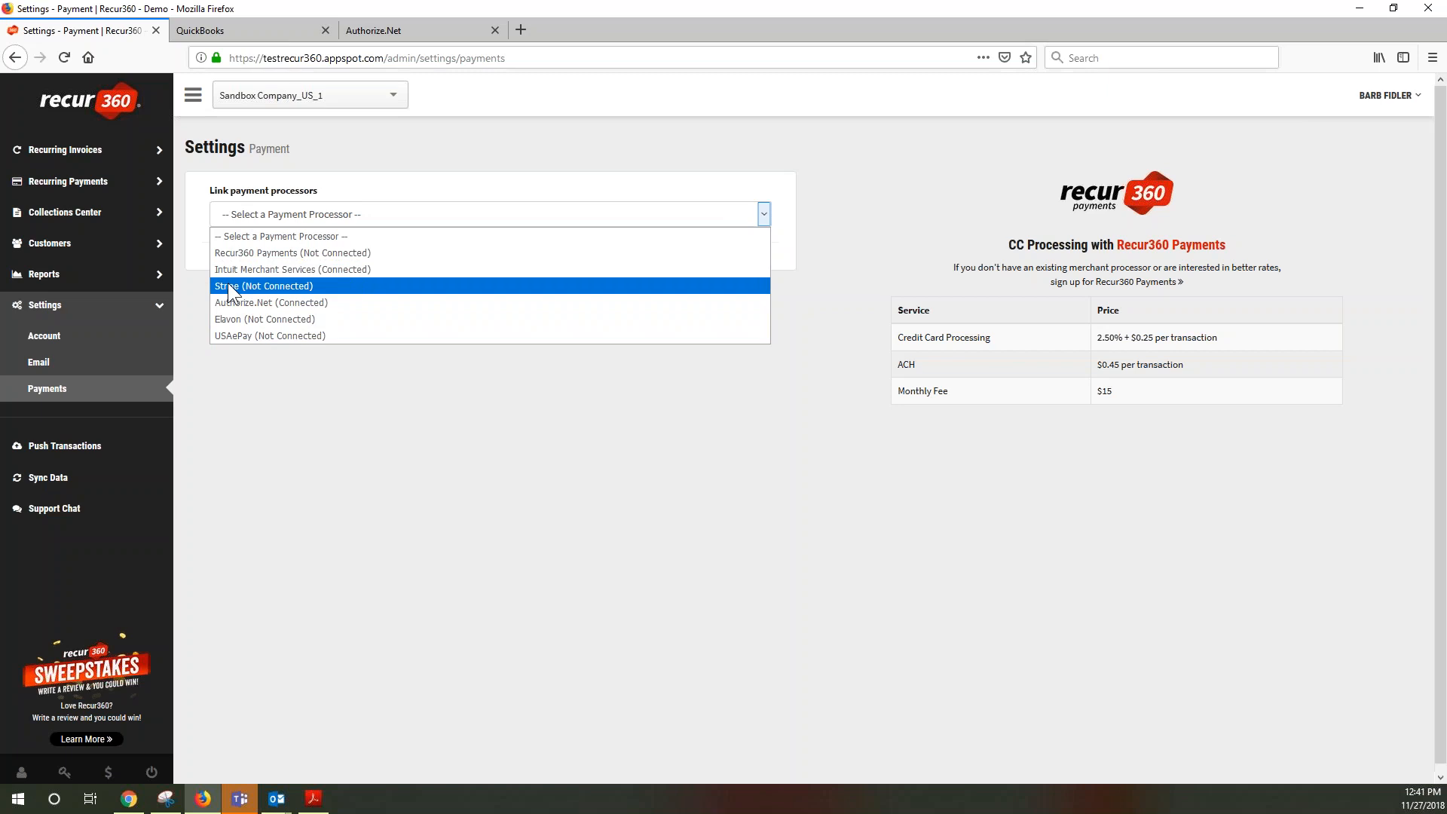
pyautogui.click(235, 302)
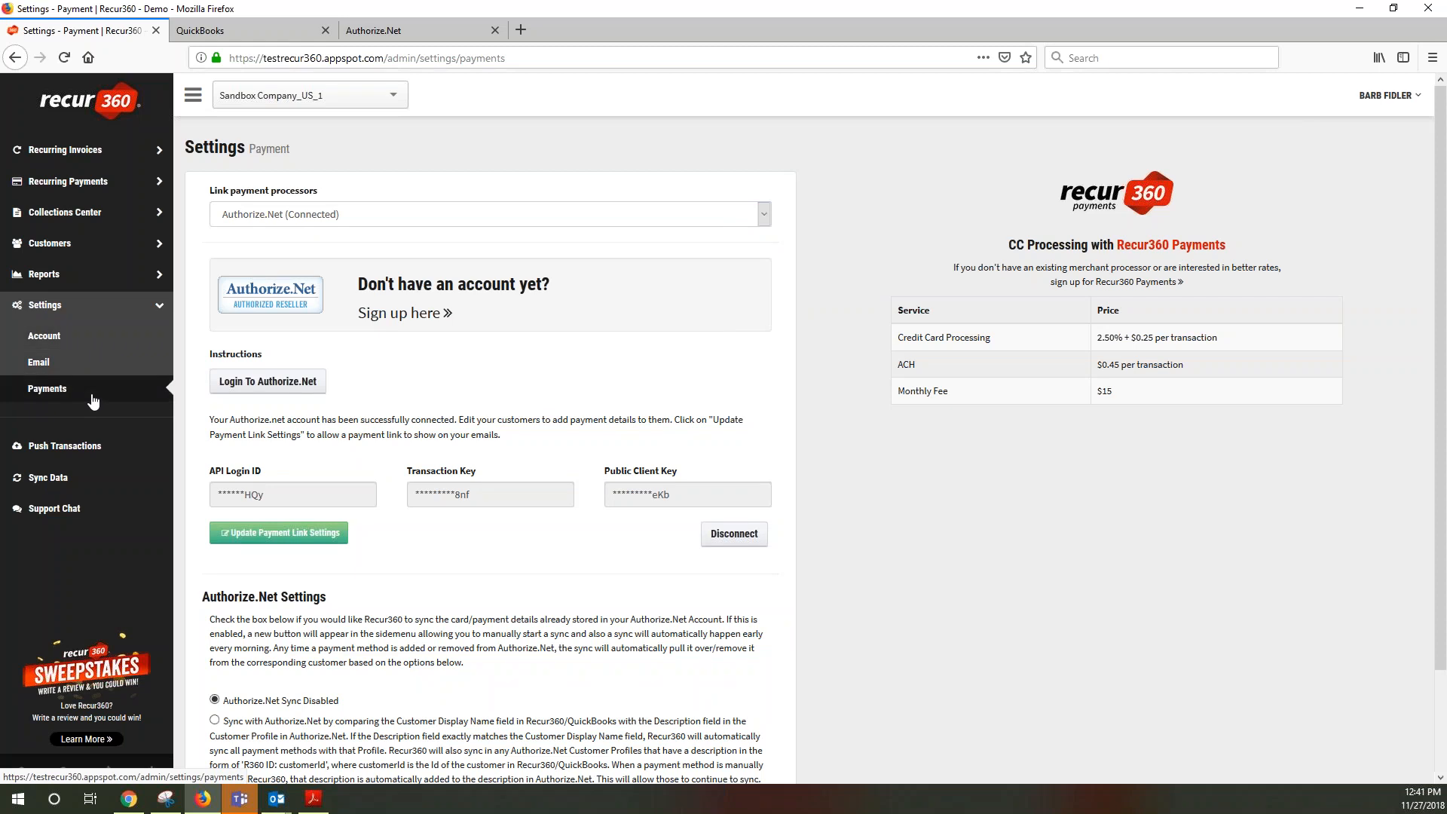
pyautogui.click(445, 215)
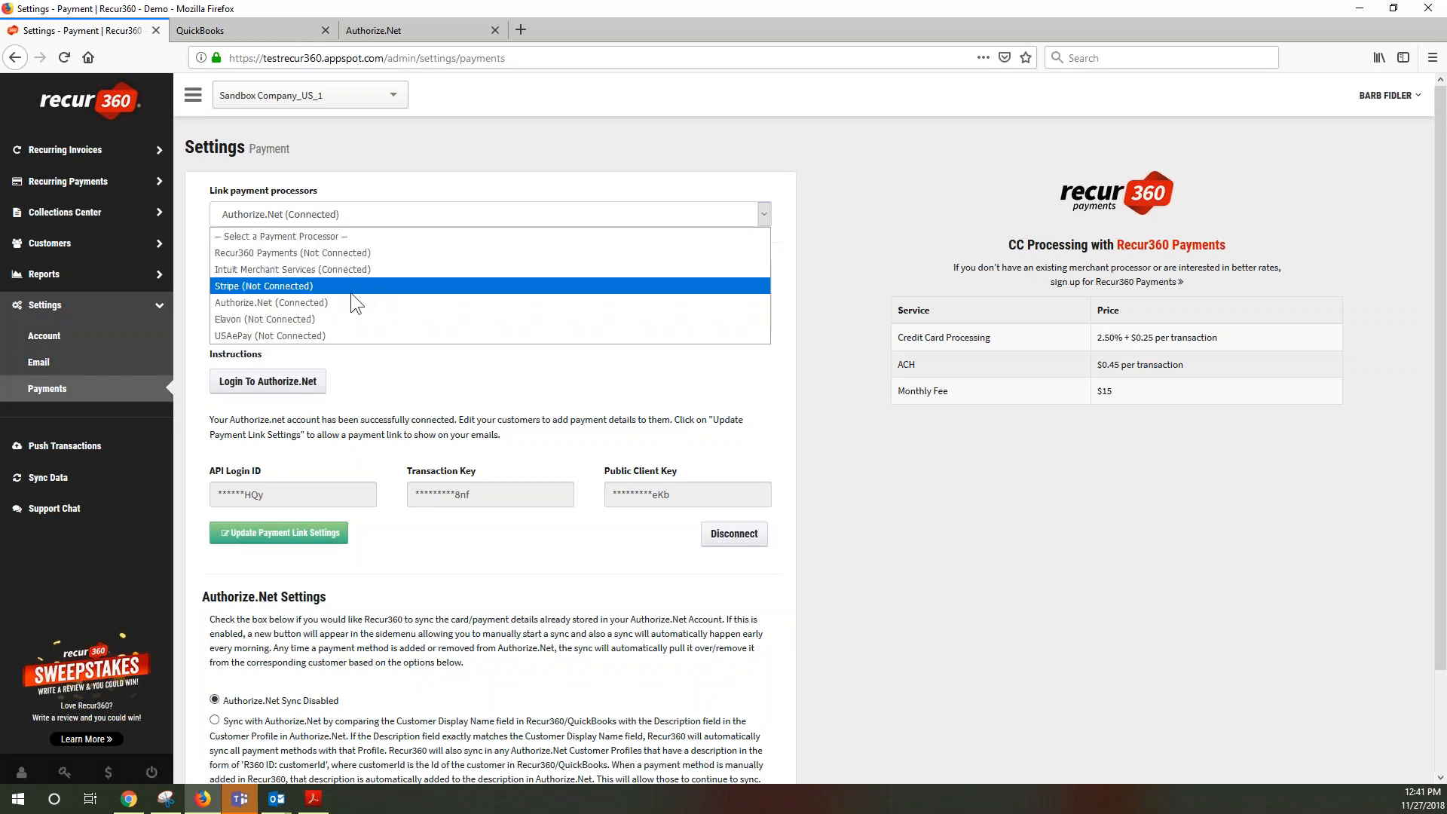
pyautogui.click(235, 302)
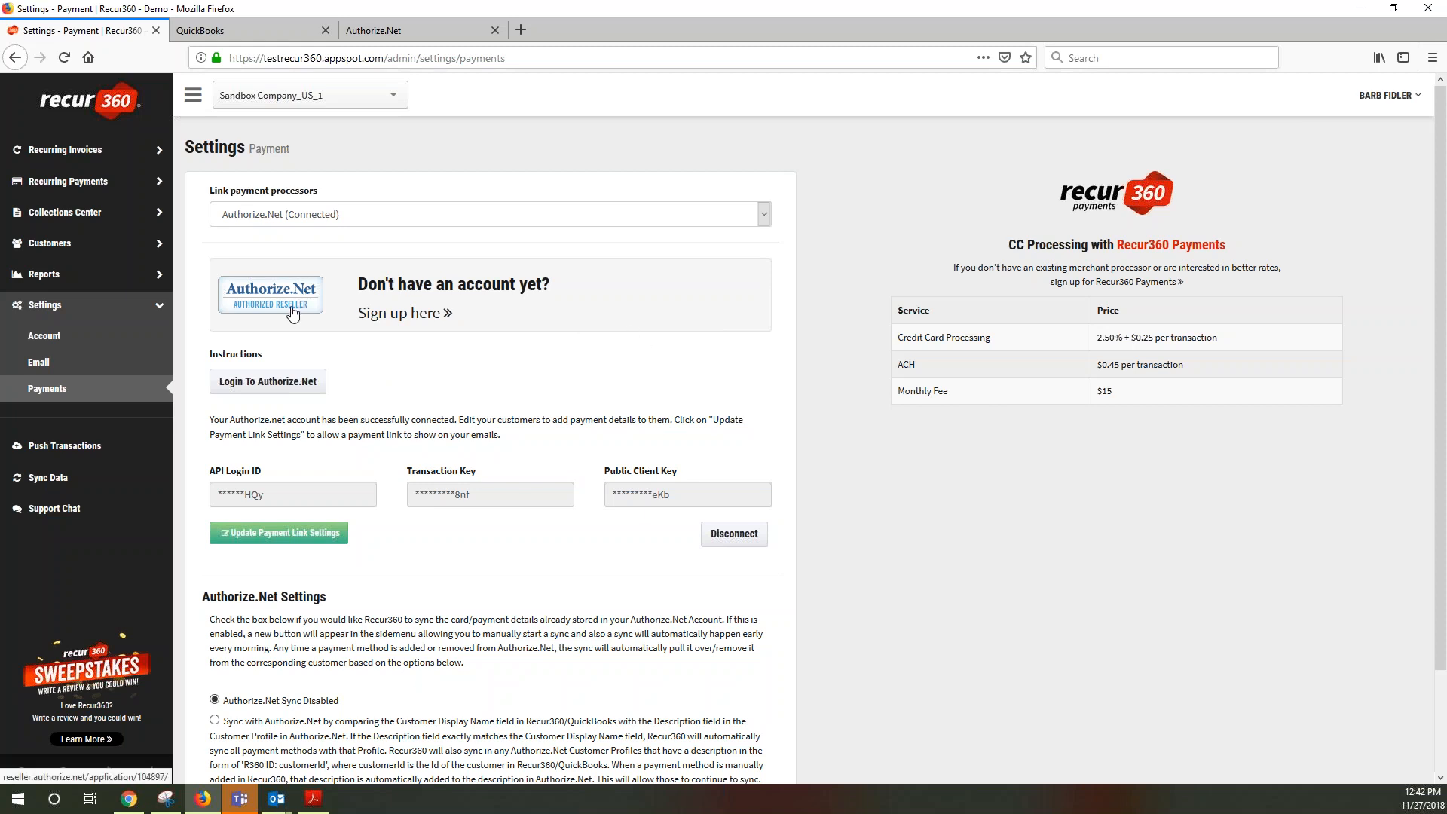
pyautogui.click(404, 31)
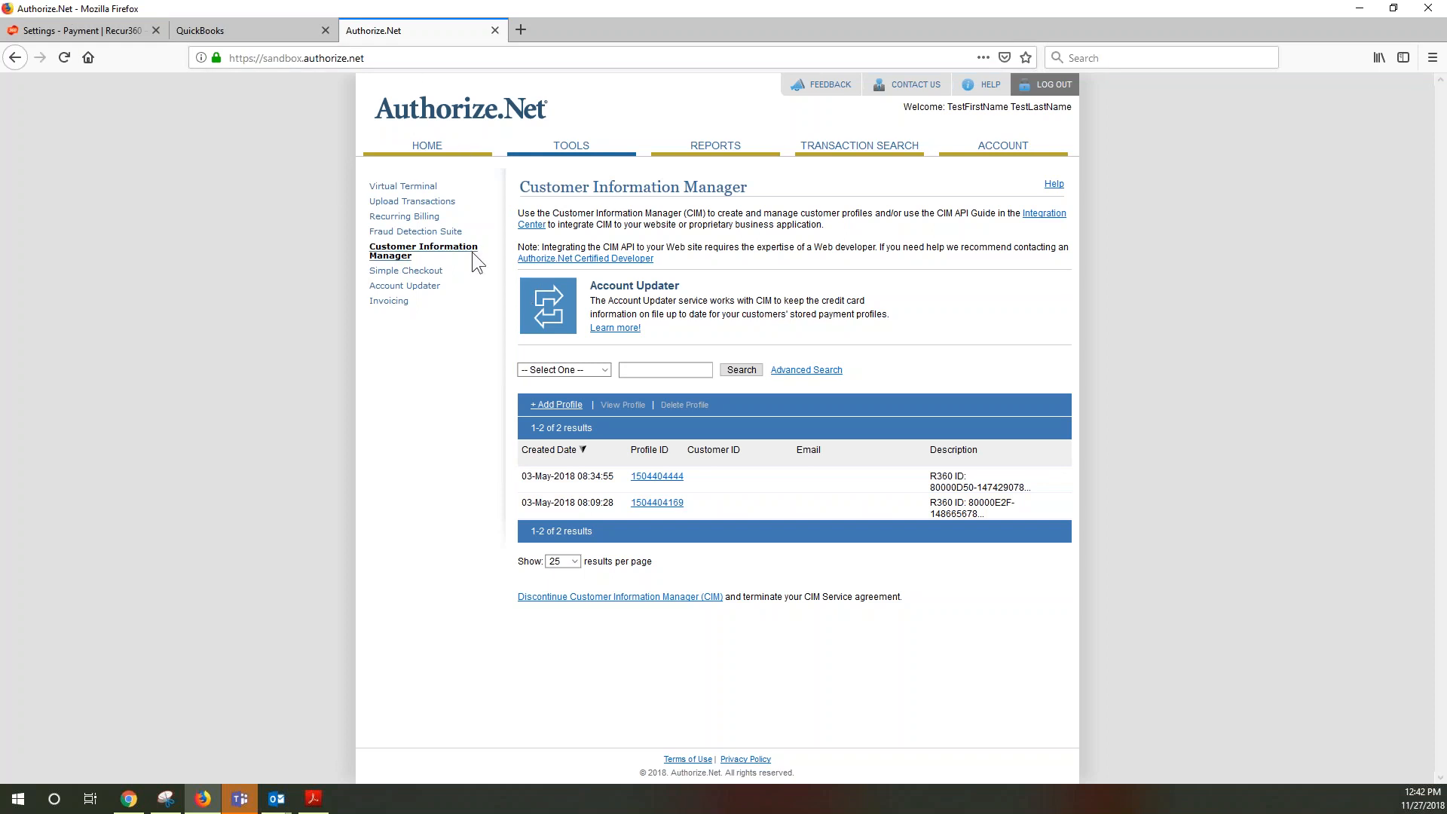
pyautogui.click(75, 29)
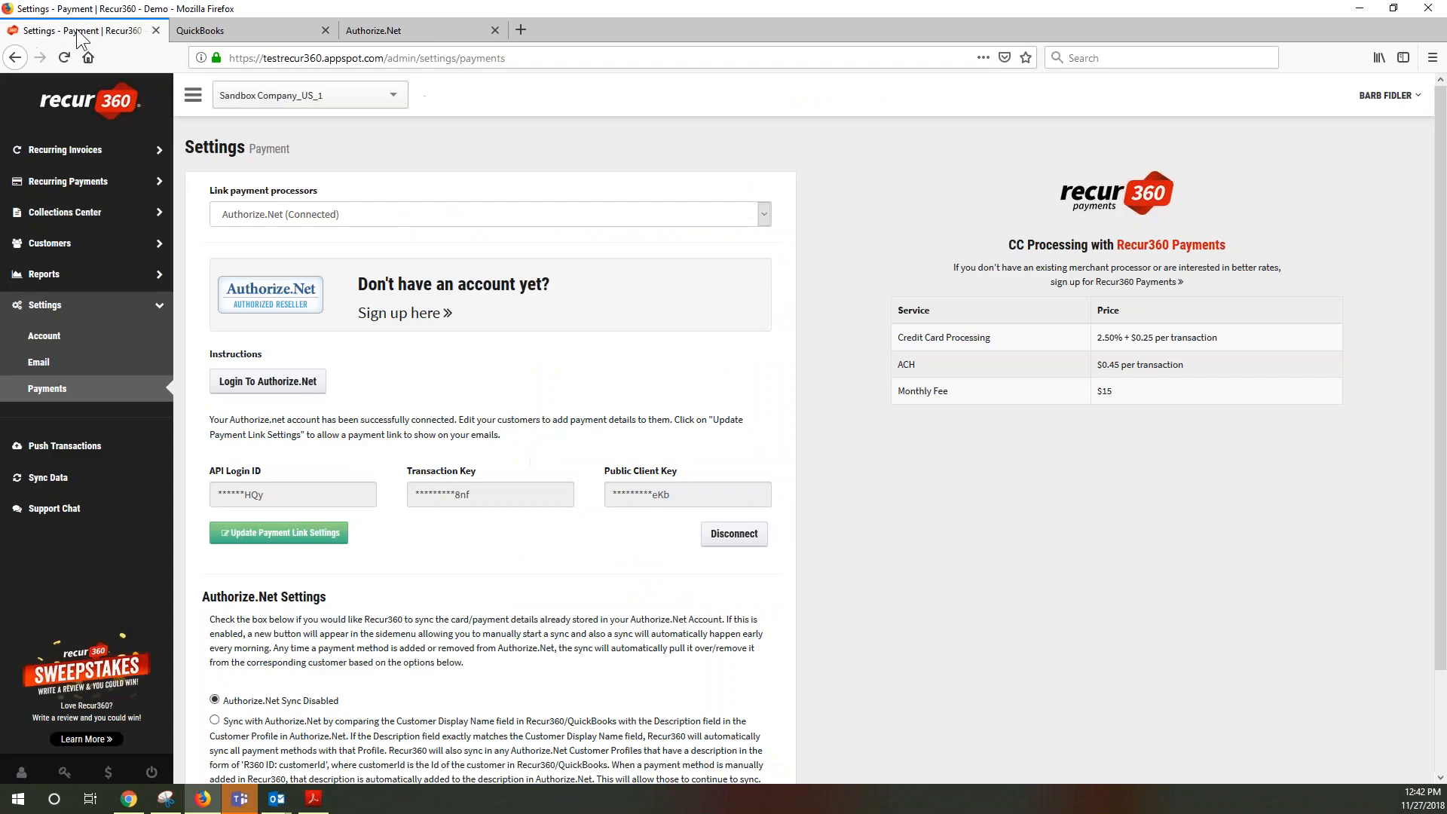
pyautogui.scroll(-3, 390, 605)
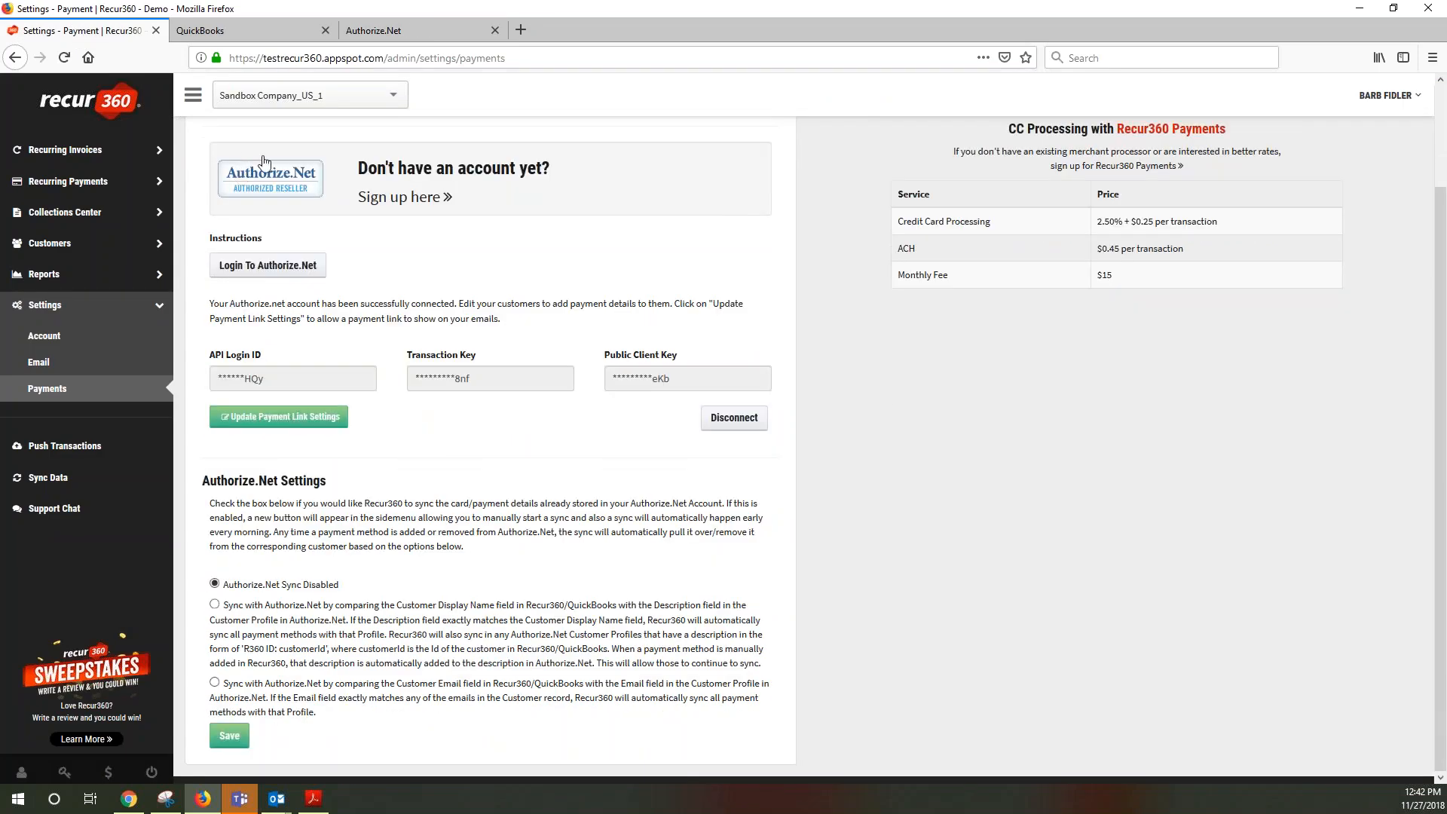
pyautogui.moveTo(210, 502); pyautogui.dragTo(450, 562)
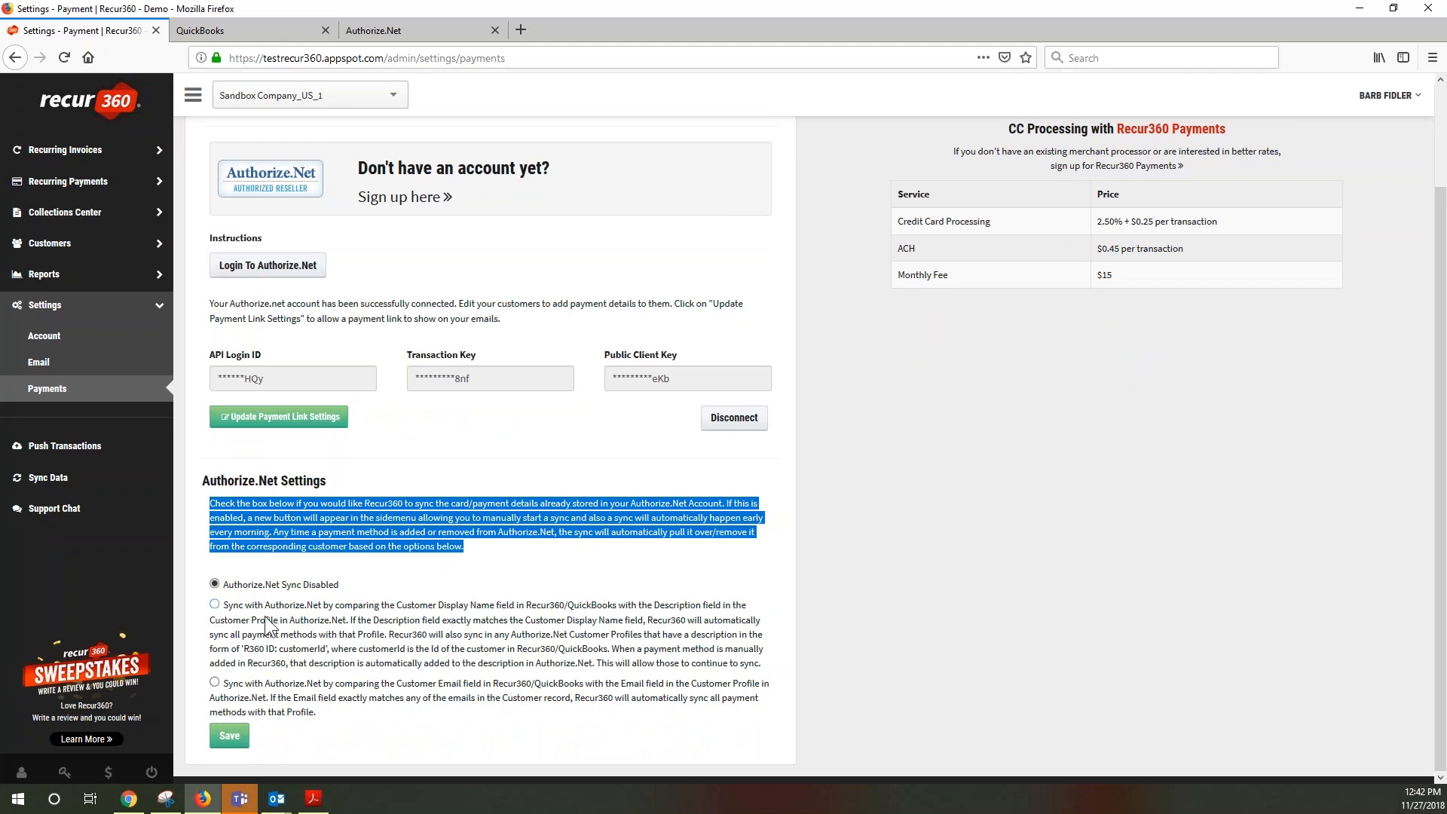
pyautogui.click(501, 729)
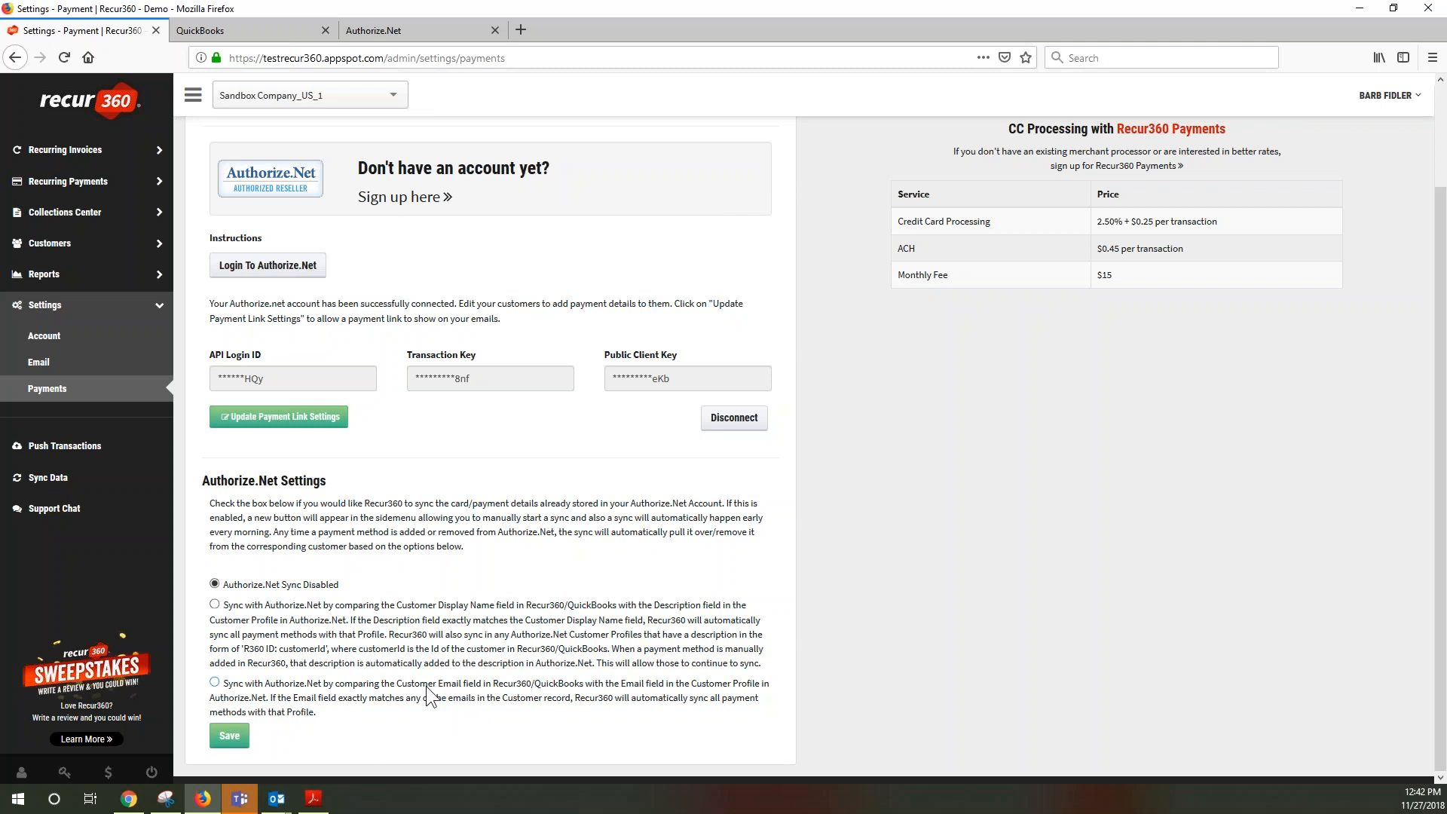
pyautogui.moveTo(402, 607); pyautogui.dragTo(495, 604)
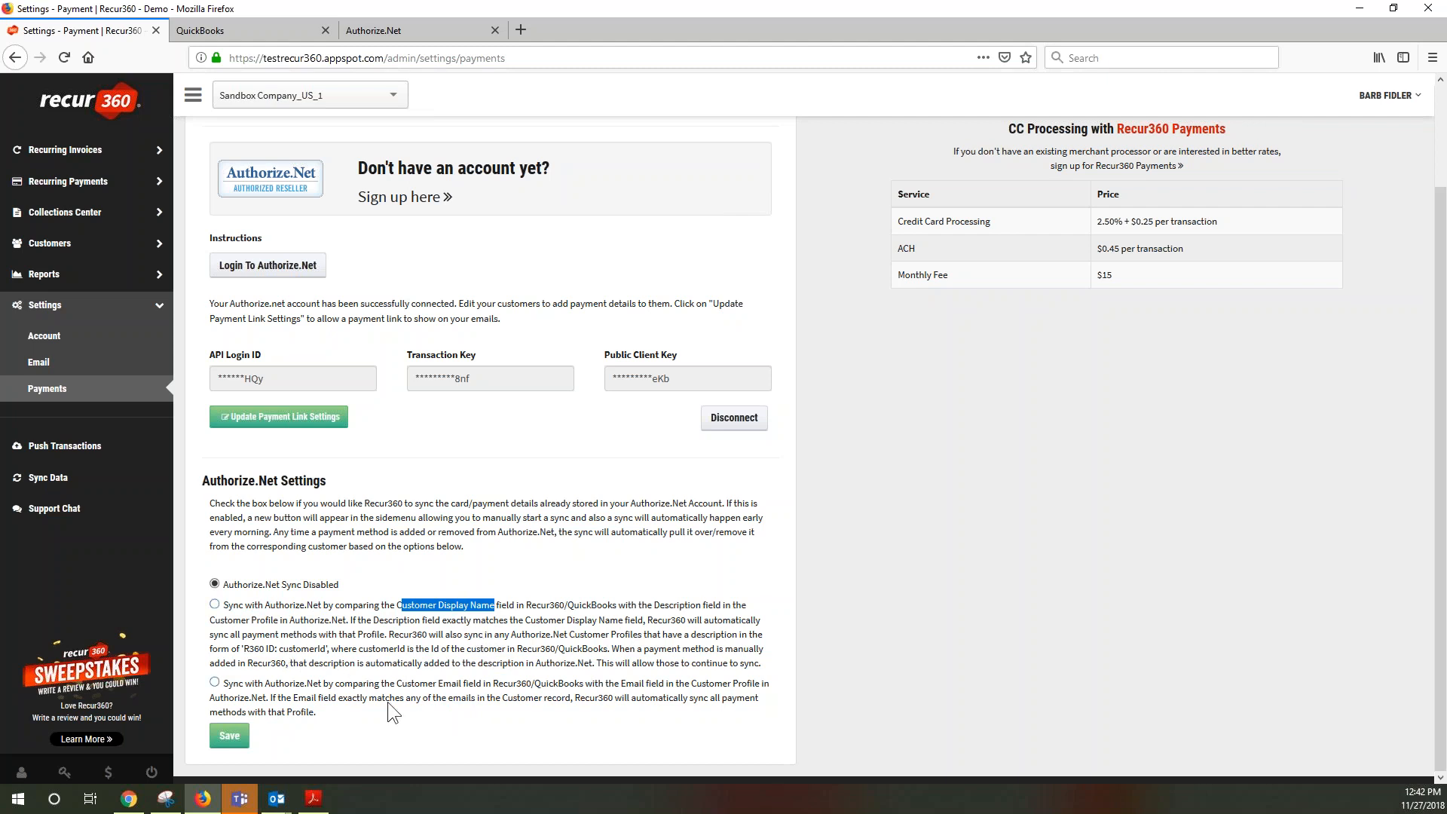
pyautogui.moveTo(397, 685); pyautogui.dragTo(473, 687)
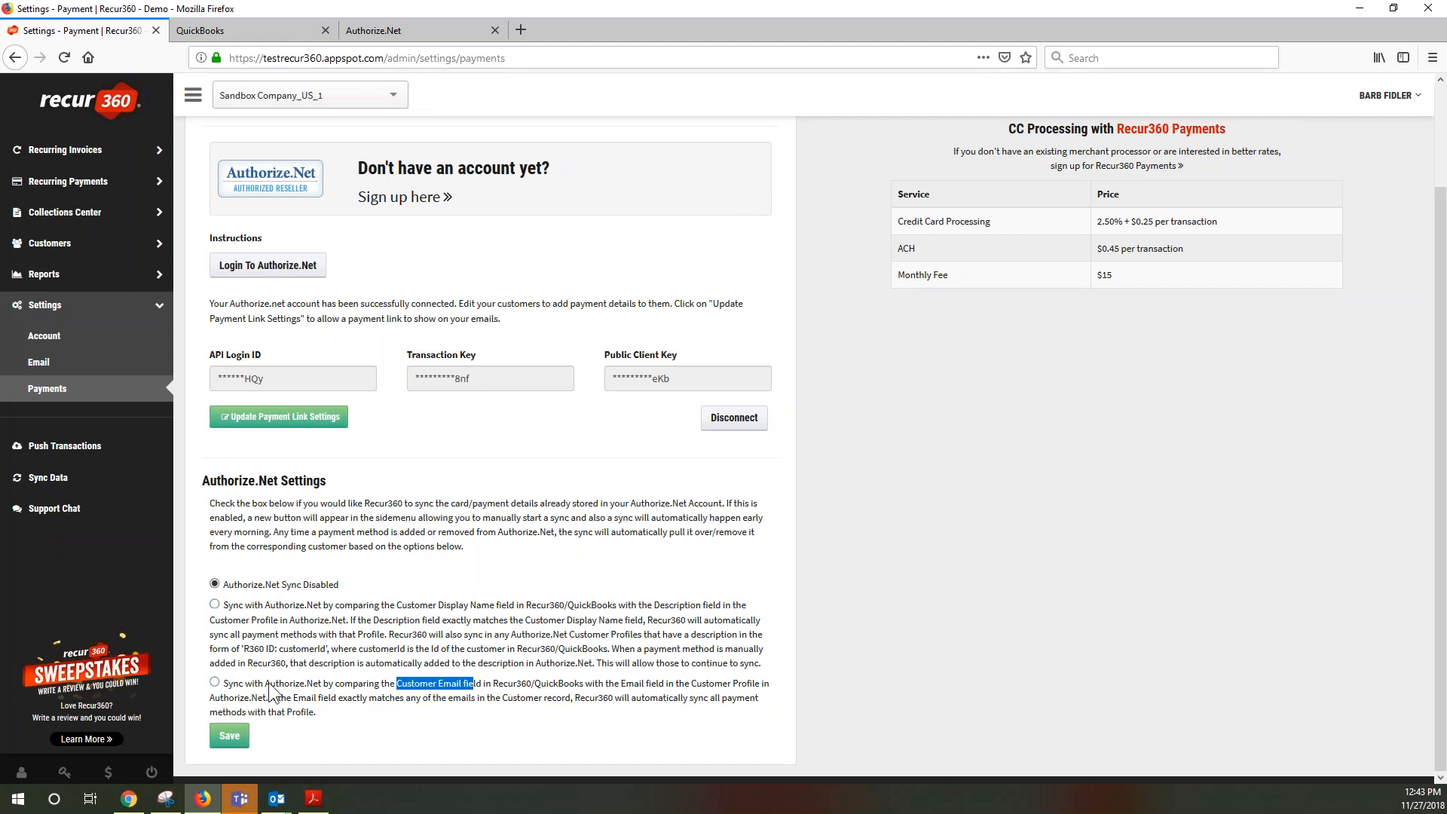
# Select syncing with Authorize.Net by comparing the Customer Email field, save, and confirm the alert
pyautogui.click(215, 683)
pyautogui.click(240, 743)
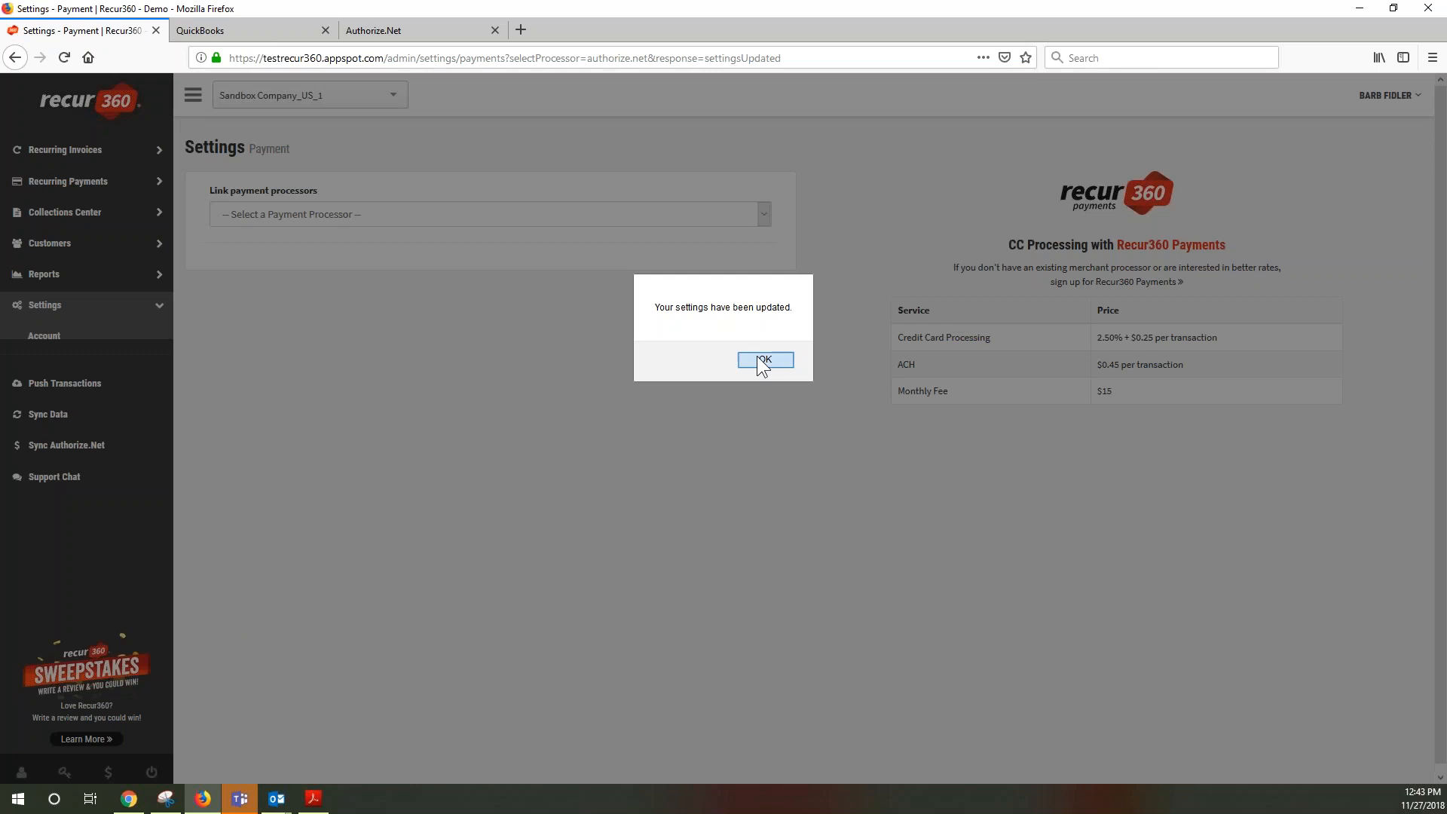
pyautogui.click(757, 357)
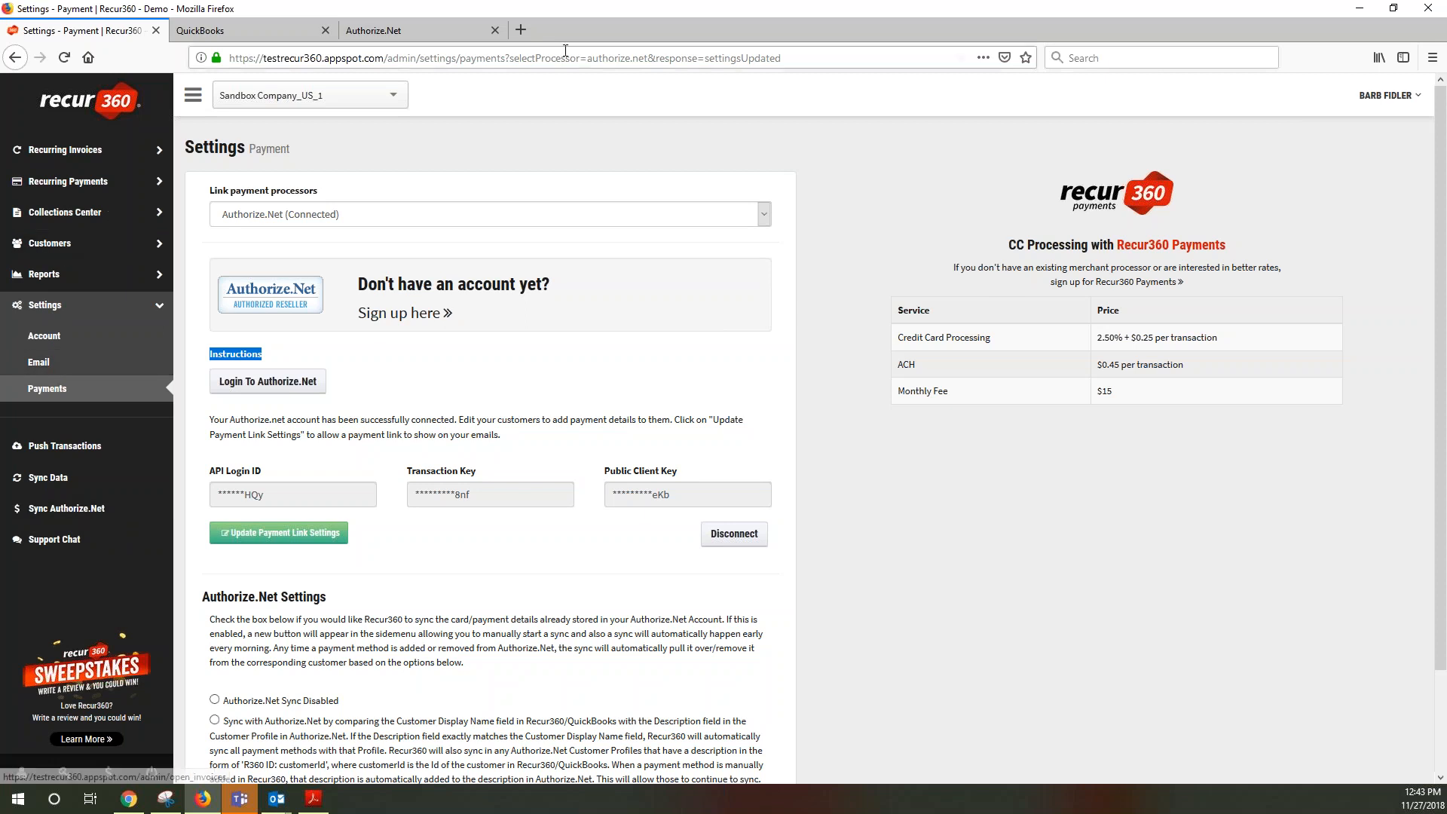
# Switch to the Authorize.Net tab and highlight the Customer Information Manager heading
pyautogui.click(424, 34)
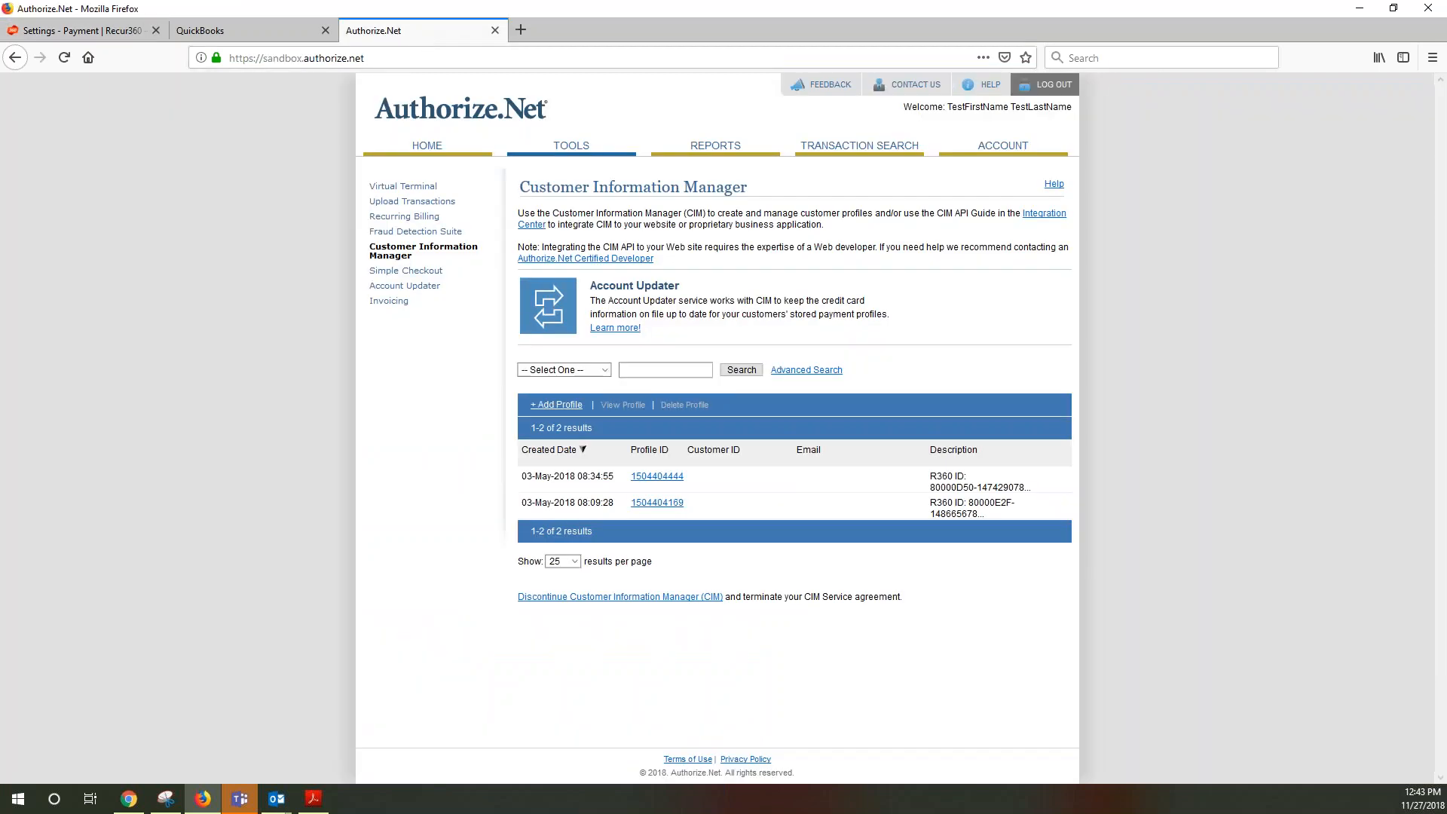
pyautogui.moveTo(574, 187); pyautogui.dragTo(794, 188)
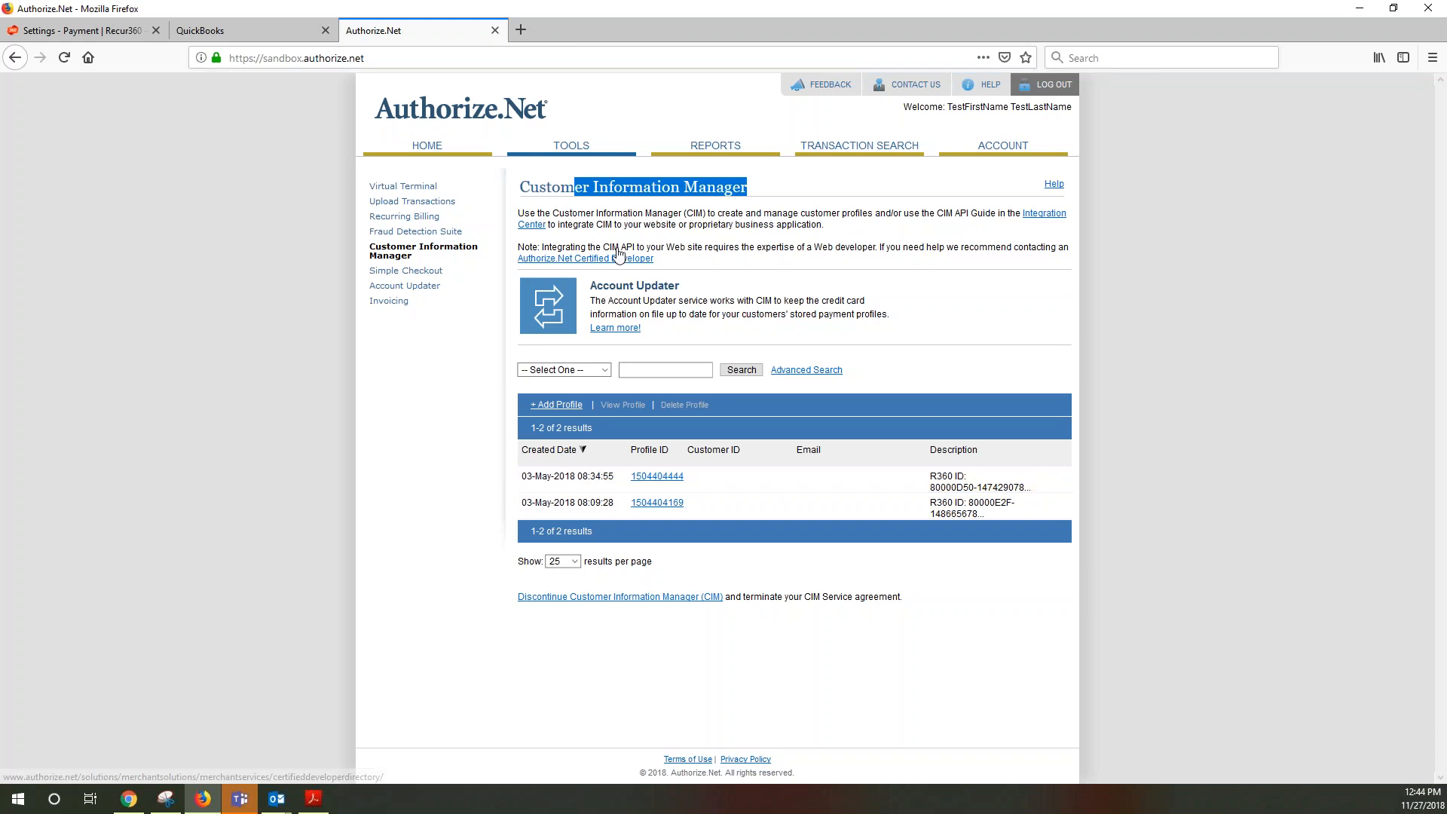
# Return to the Recur360 Settings tab and run Sync Authorize.Net from the sidebar
pyautogui.click(119, 34)
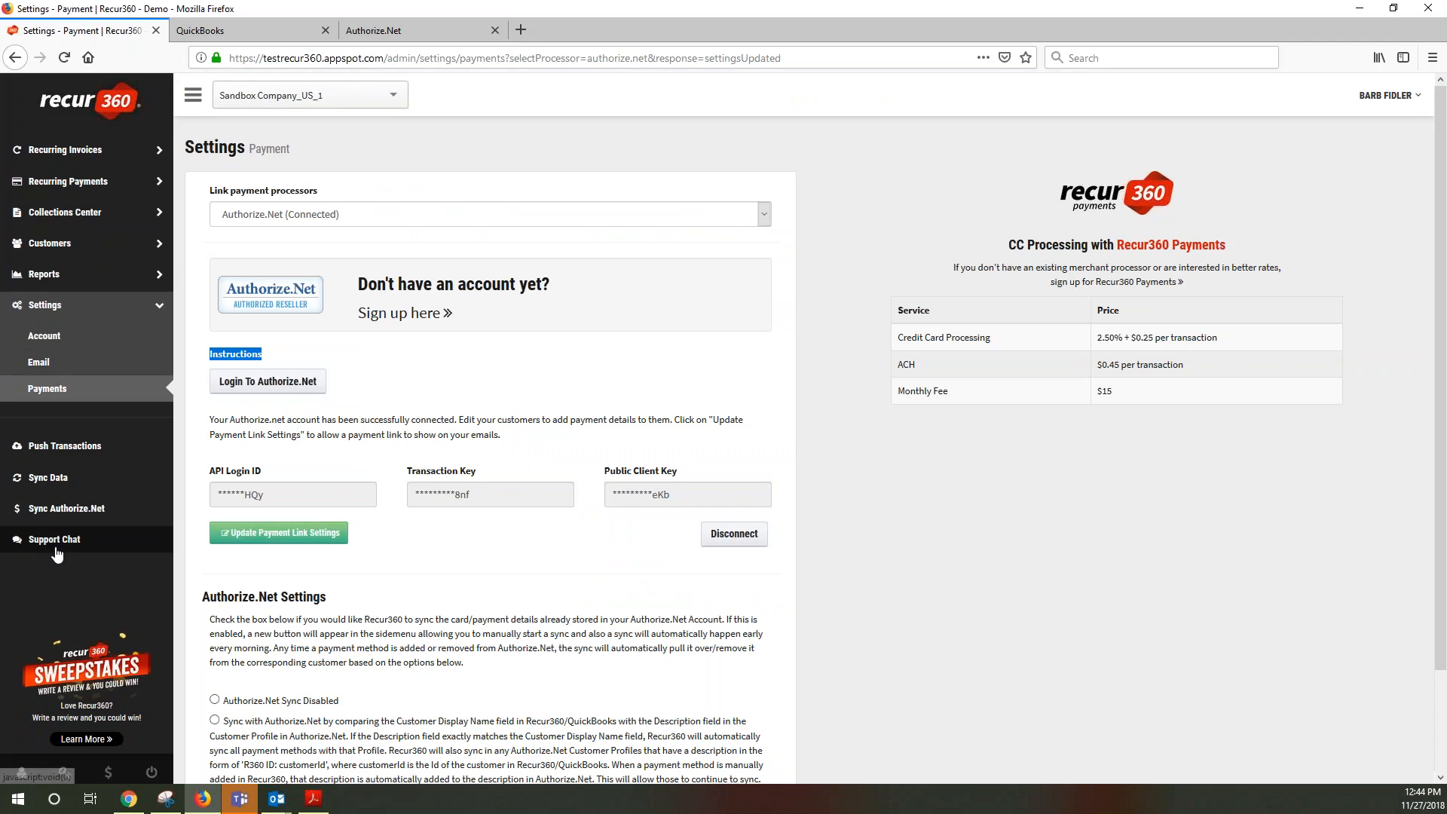
pyautogui.click(71, 507)
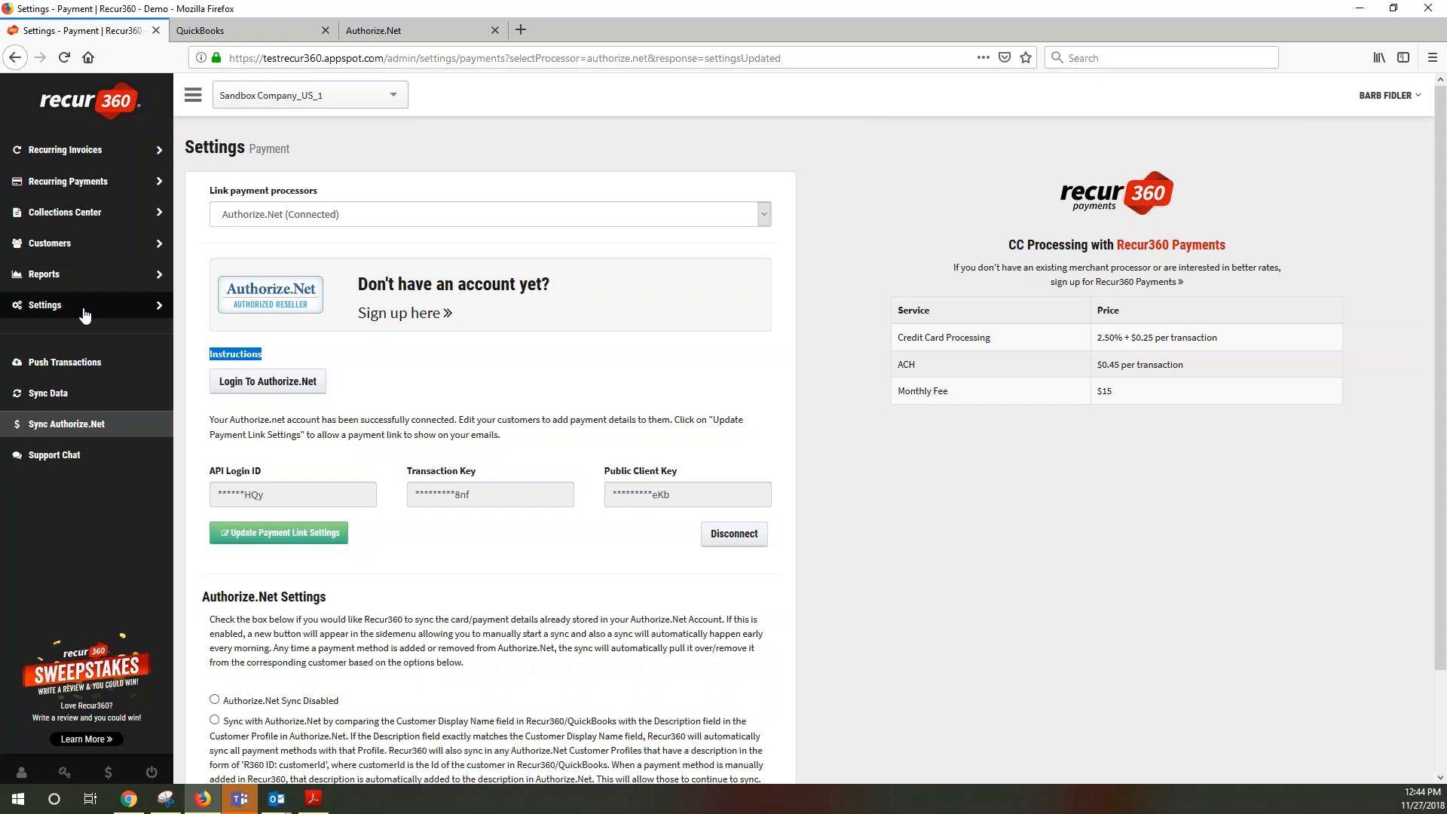
# Verify Authorize.Net is still the linked processor and review the sync options, then switch to Authorize.Net
pyautogui.click(392, 215)
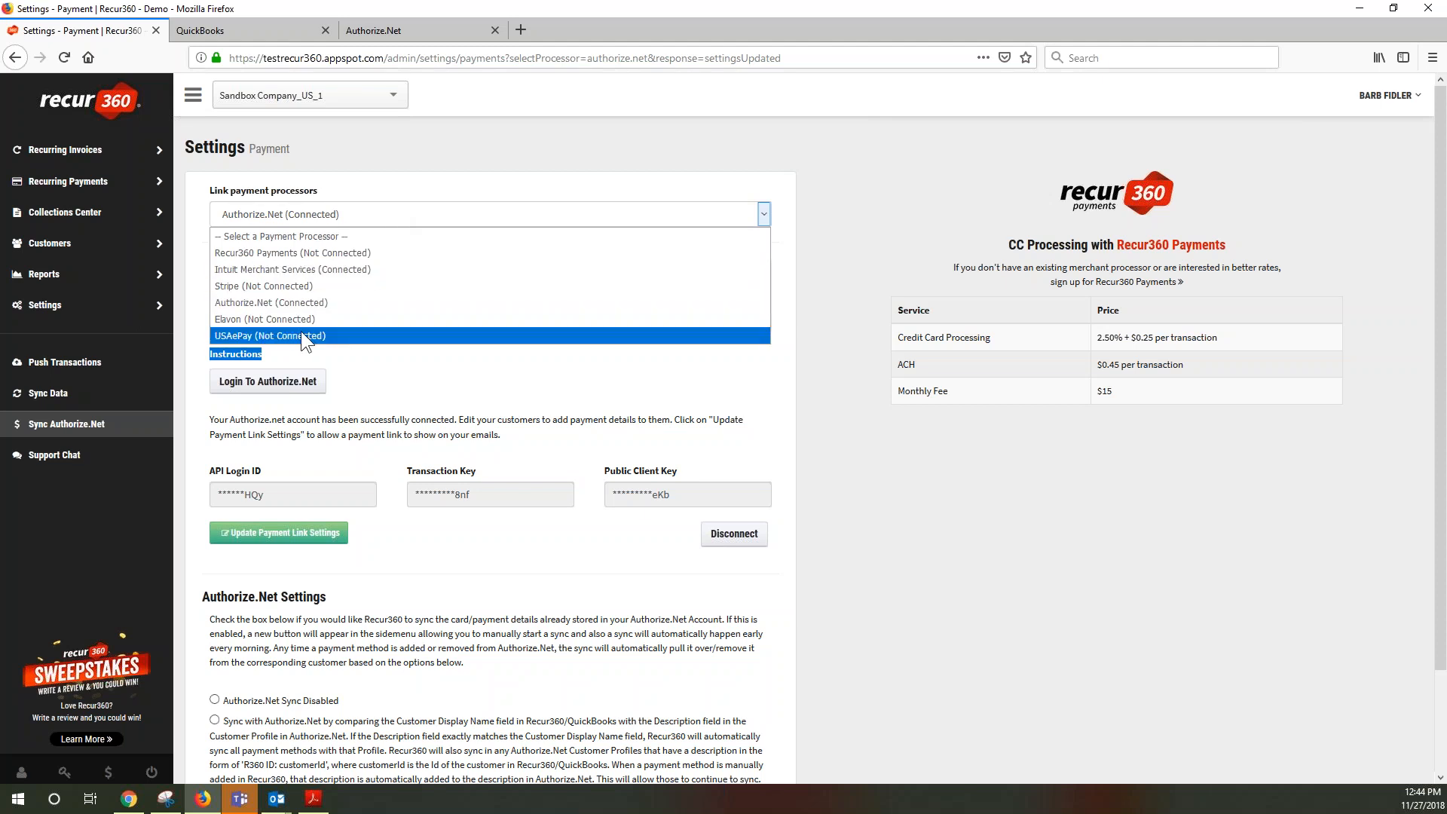
pyautogui.click(463, 176)
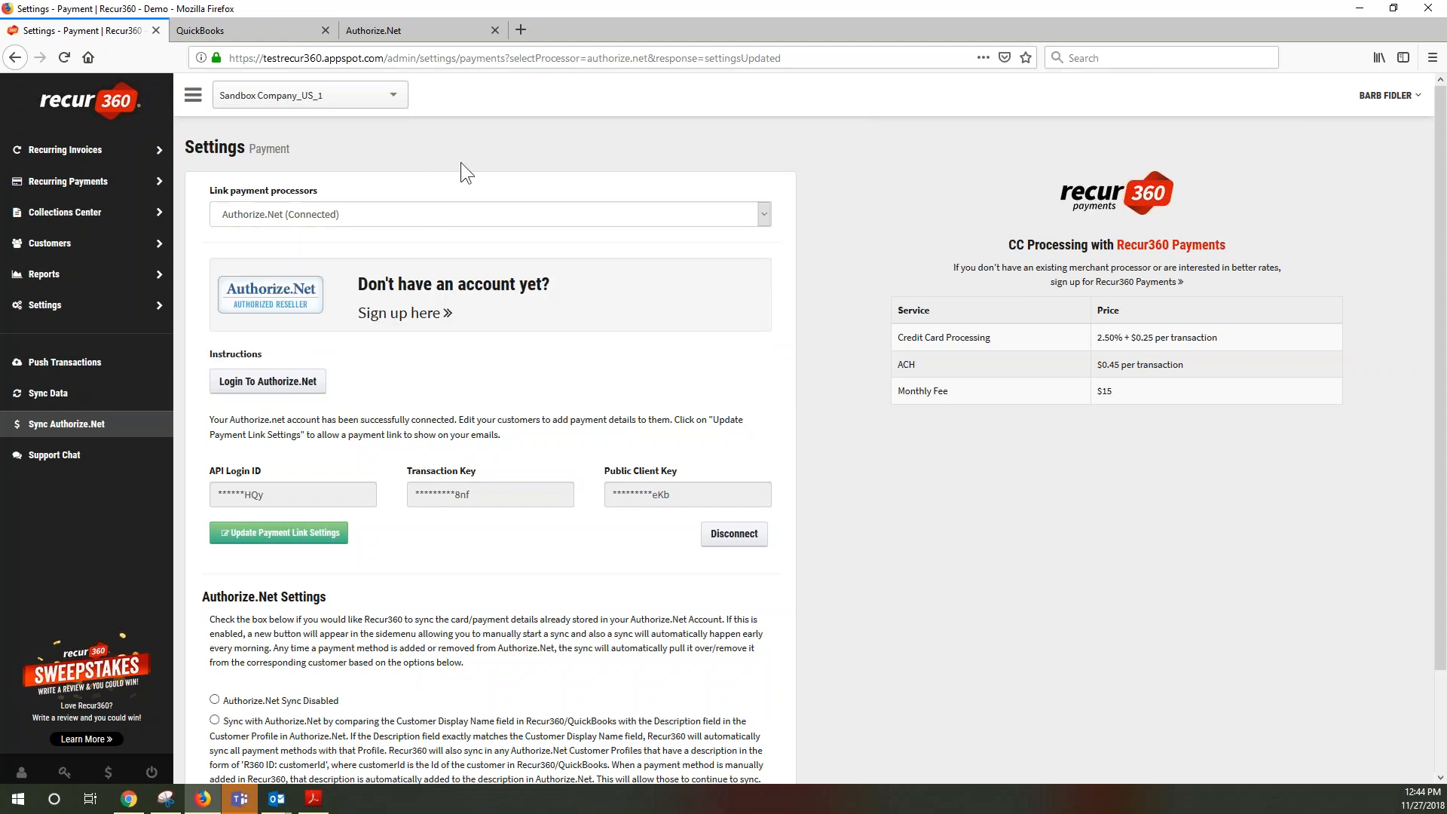
pyautogui.scroll(-3, 469, 419)
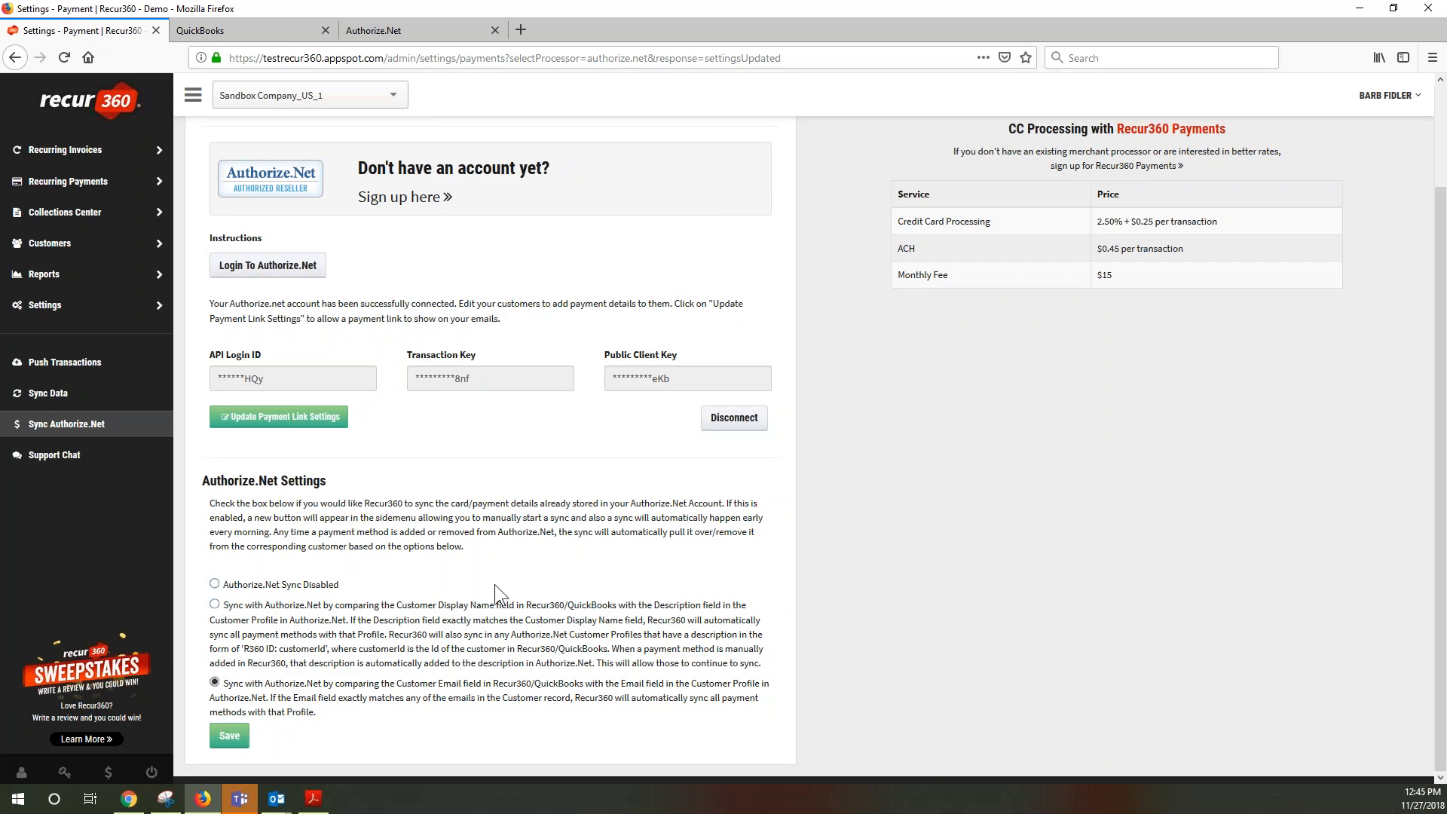
pyautogui.click(431, 32)
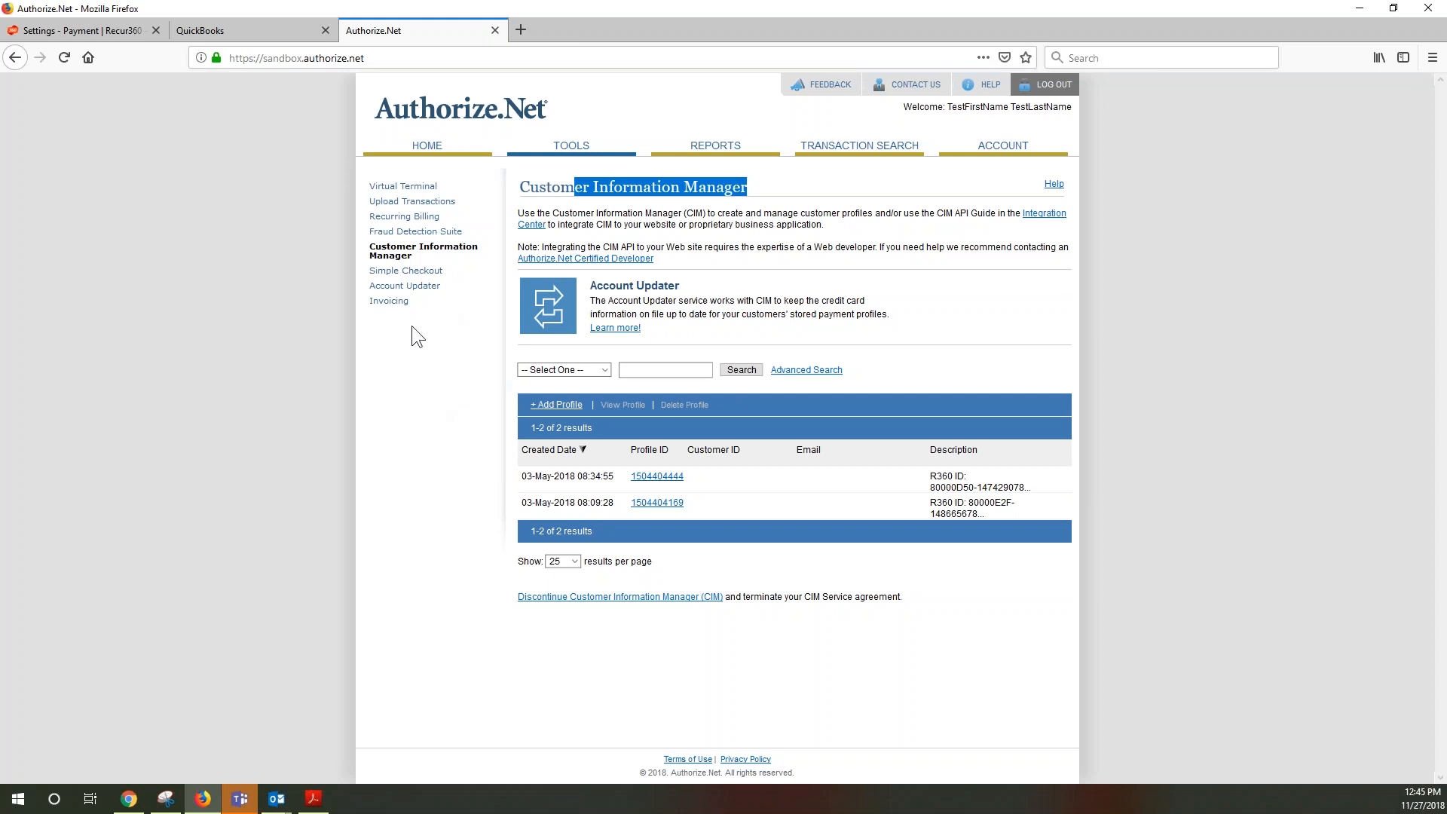
# Switch back to the 'Settings - Payment | Recur360' browser tab
pyautogui.click(68, 32)
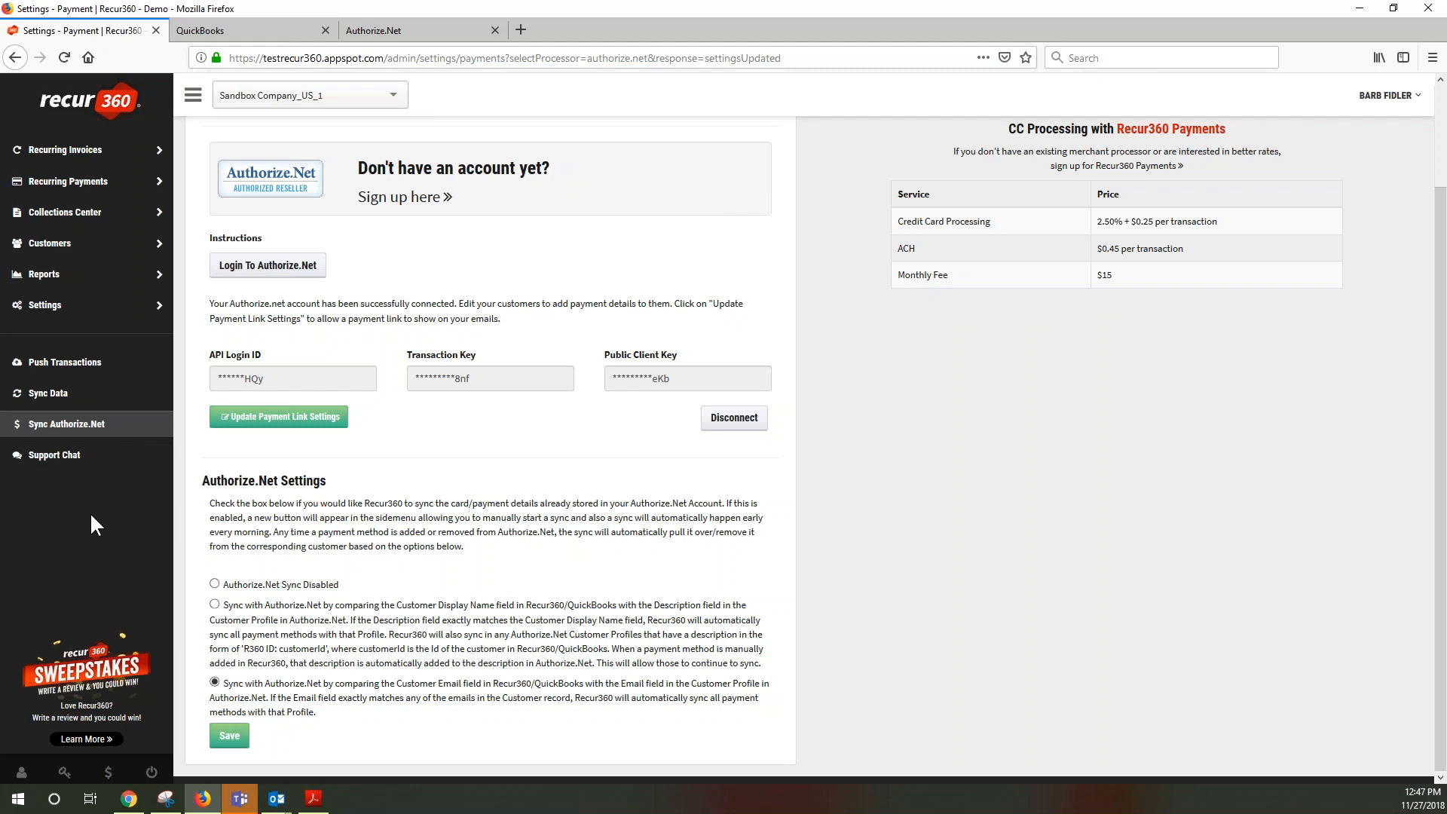
# Open Support Chat and follow the ootb-recur360.kb.help link to the Recur360 Help Center
pyautogui.click(70, 457)
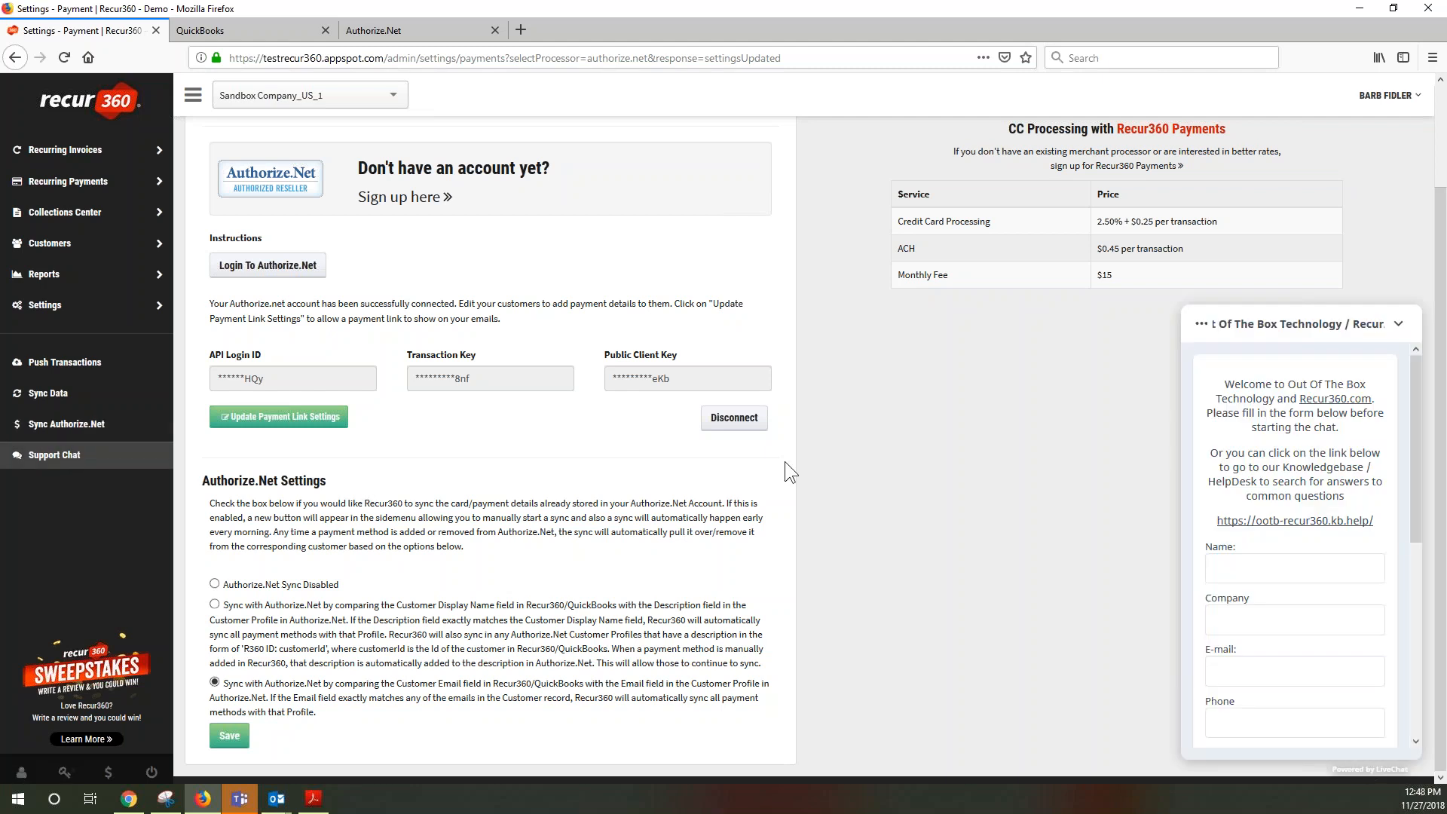
pyautogui.click(1257, 523)
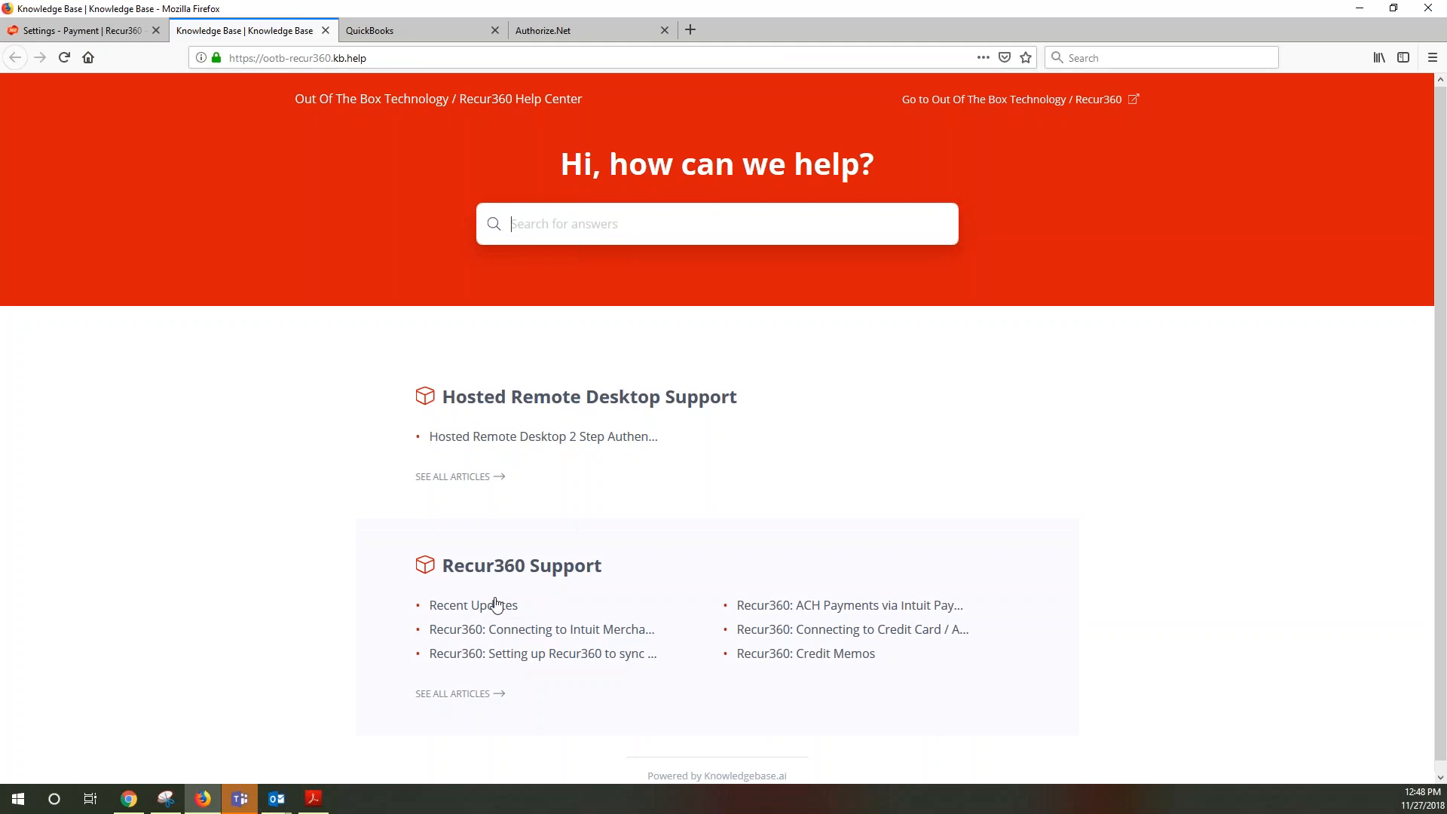
# Browse the Recur360 Support articles, then return to the Settings - Payment tab
pyautogui.click(490, 563)
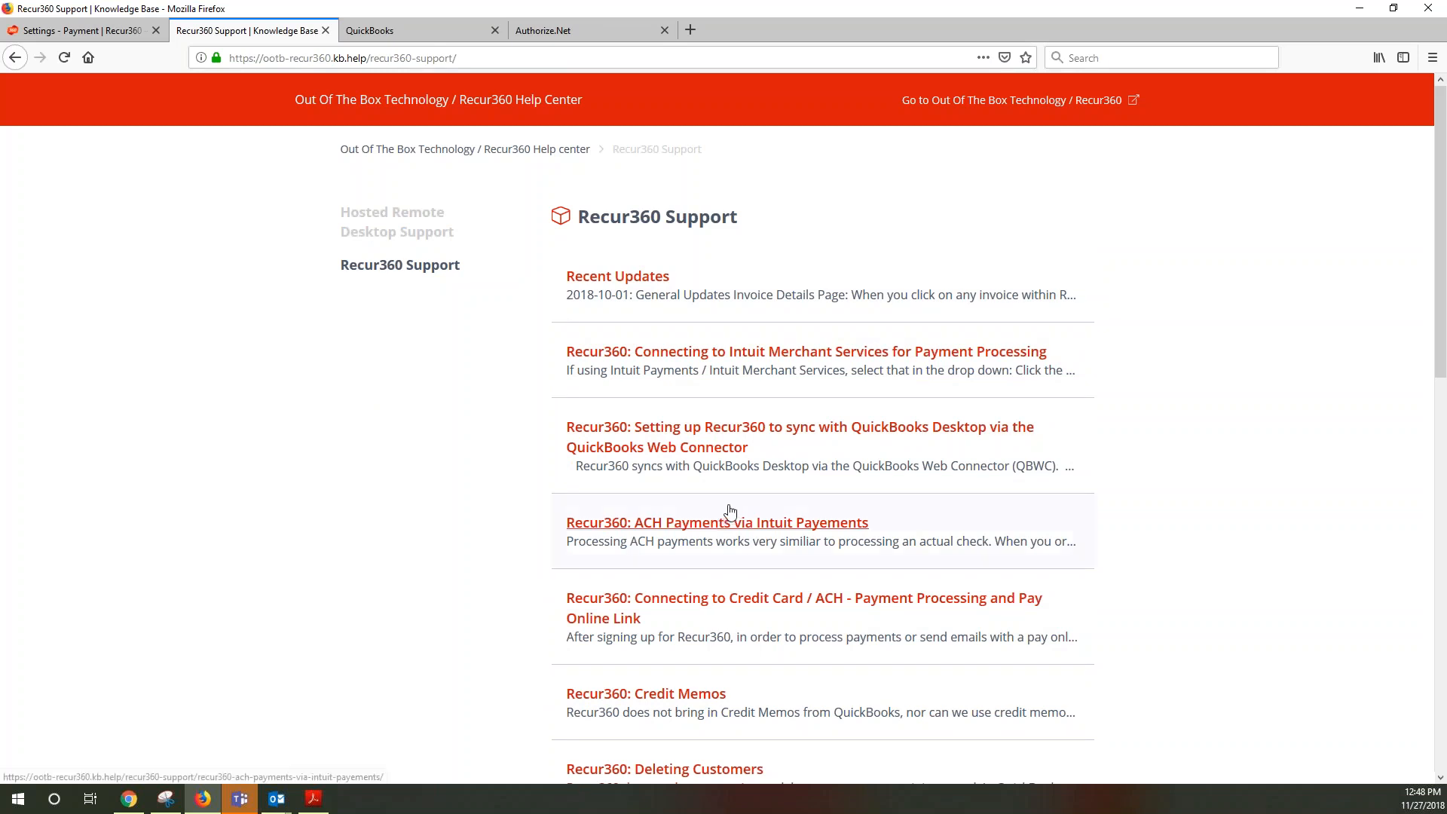
pyautogui.scroll(-1, 728, 514)
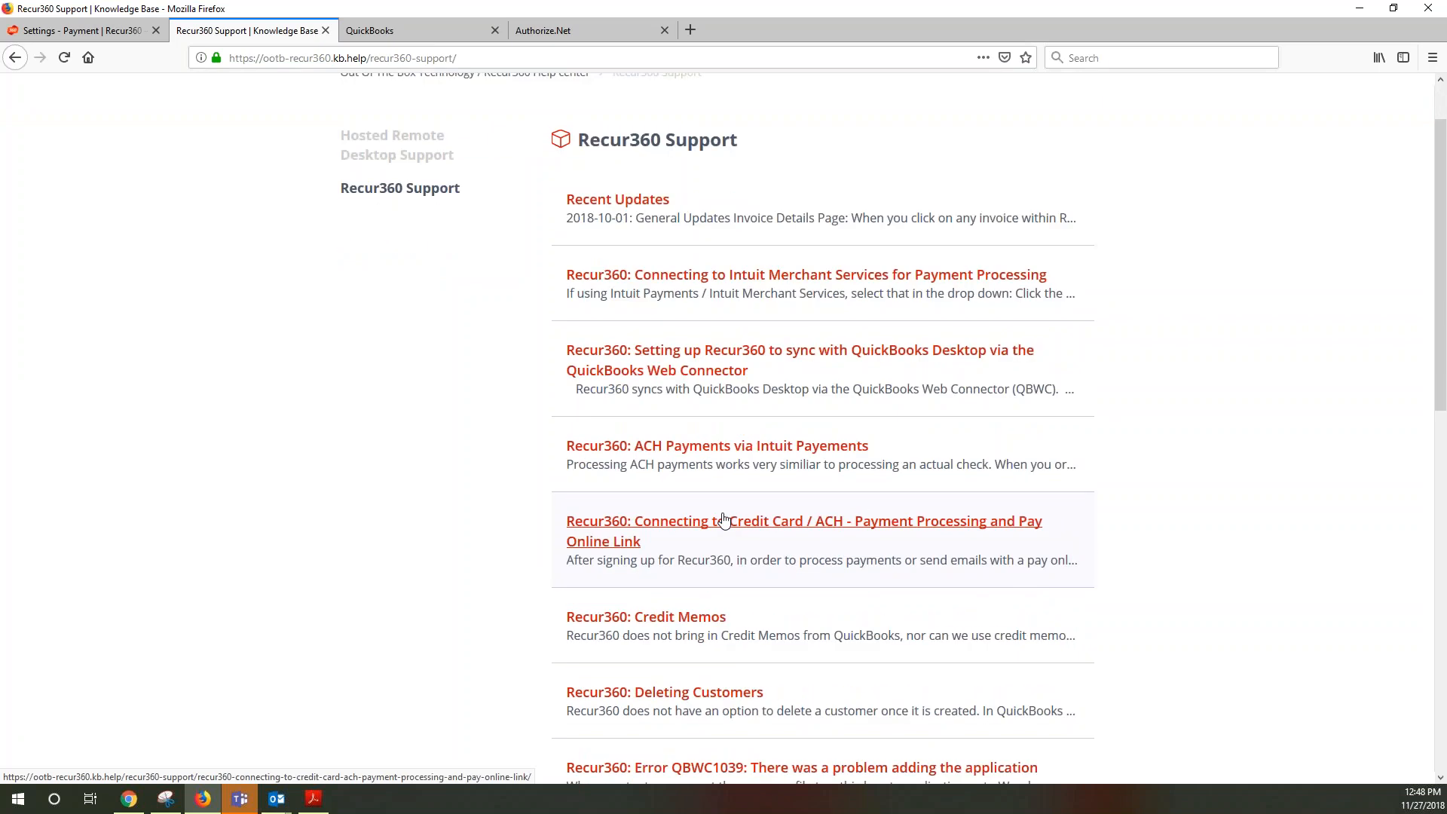
pyautogui.scroll(-1, 798, 532)
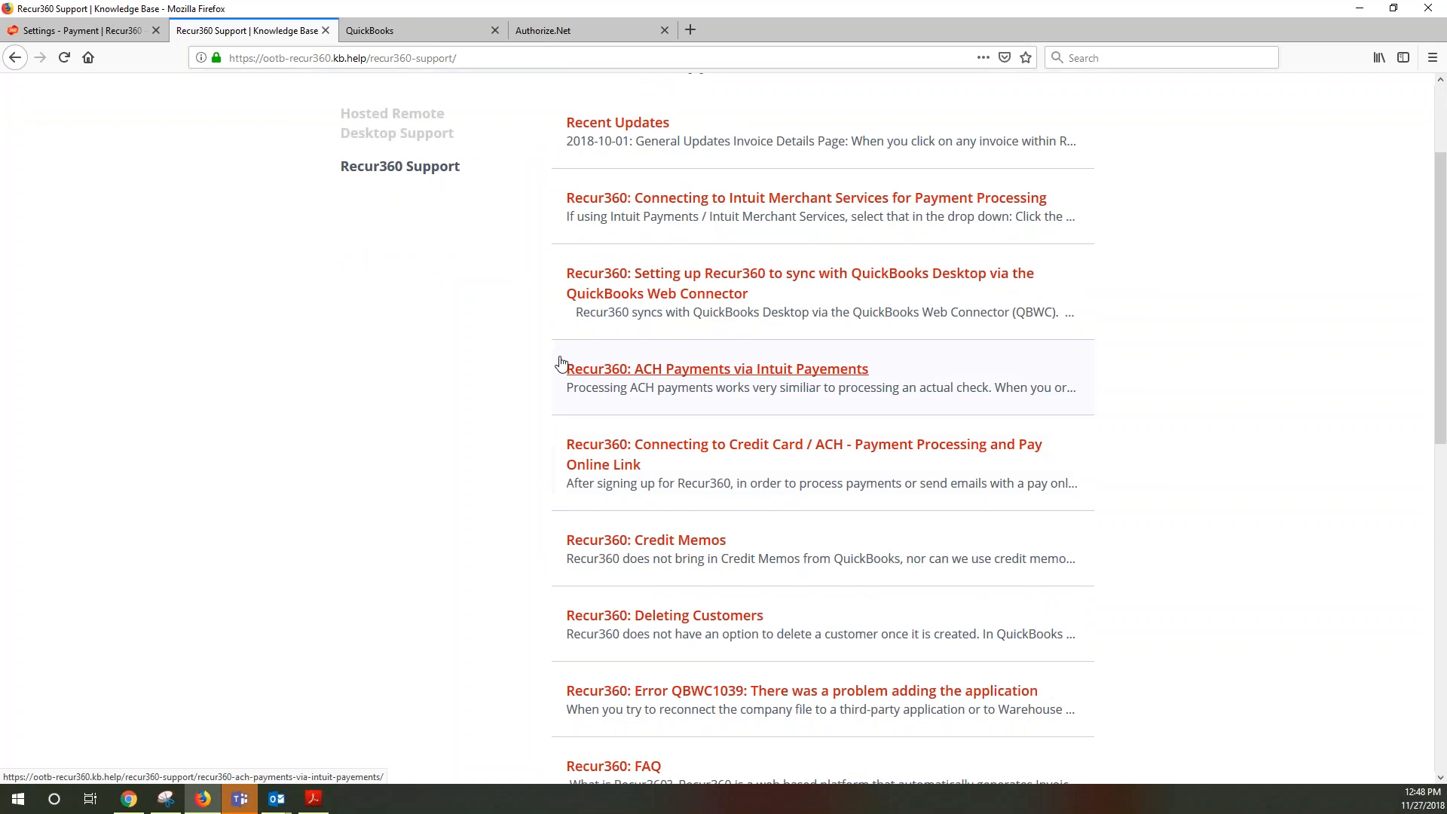
pyautogui.click(77, 30)
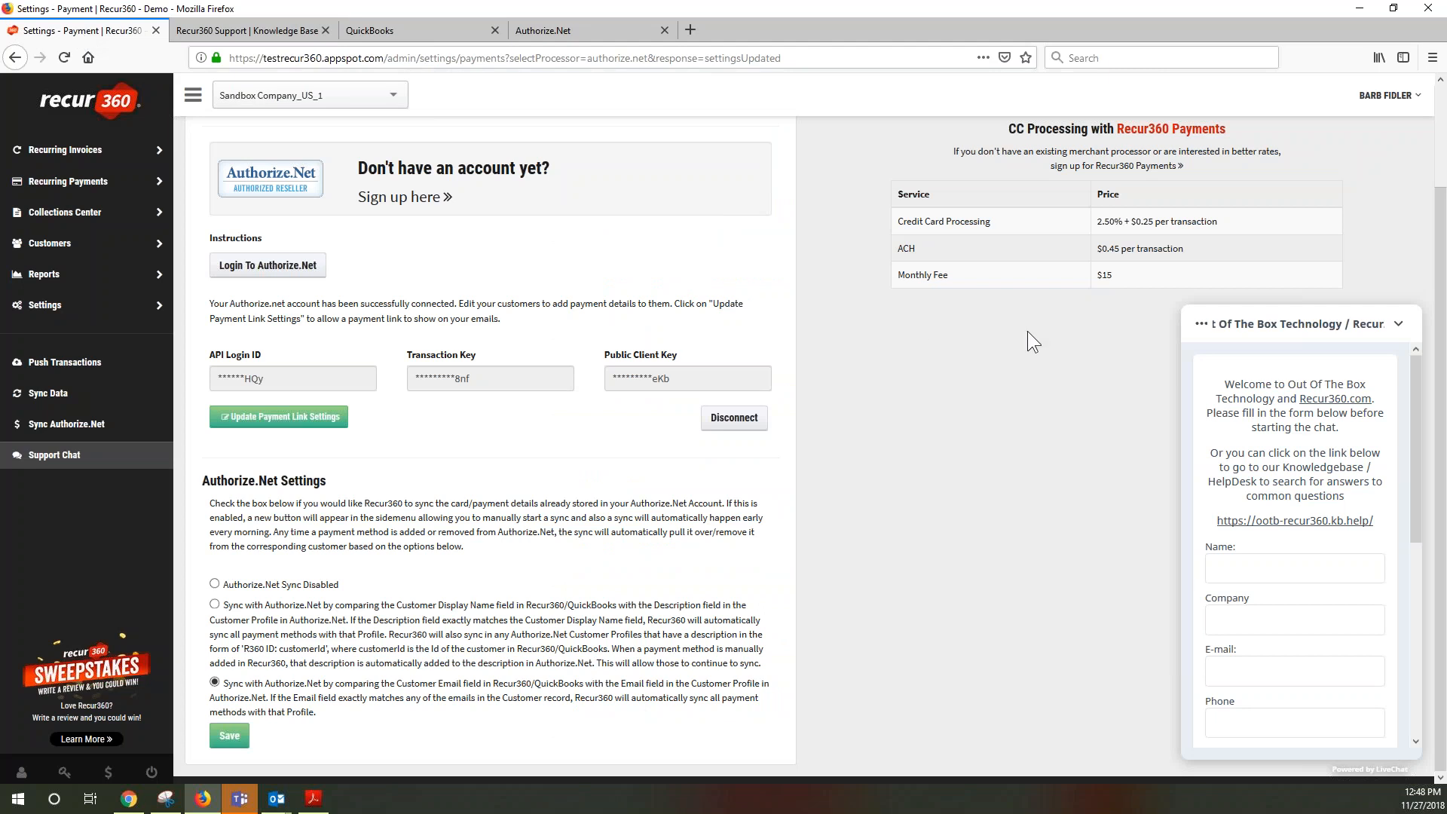
# Close the support chat and open the Email page under Settings
pyautogui.click(1397, 324)
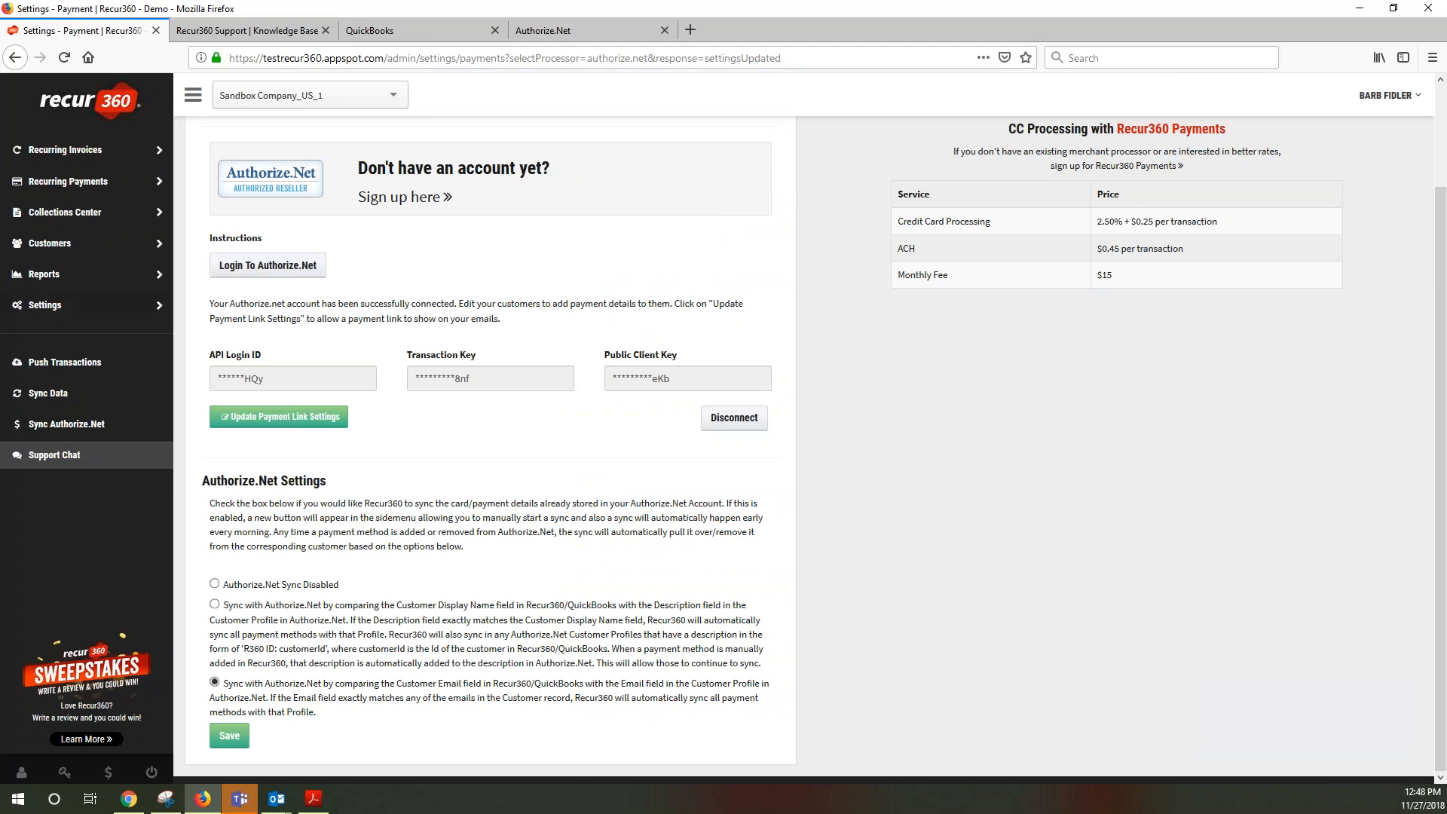
pyautogui.doubleClick(47, 305)
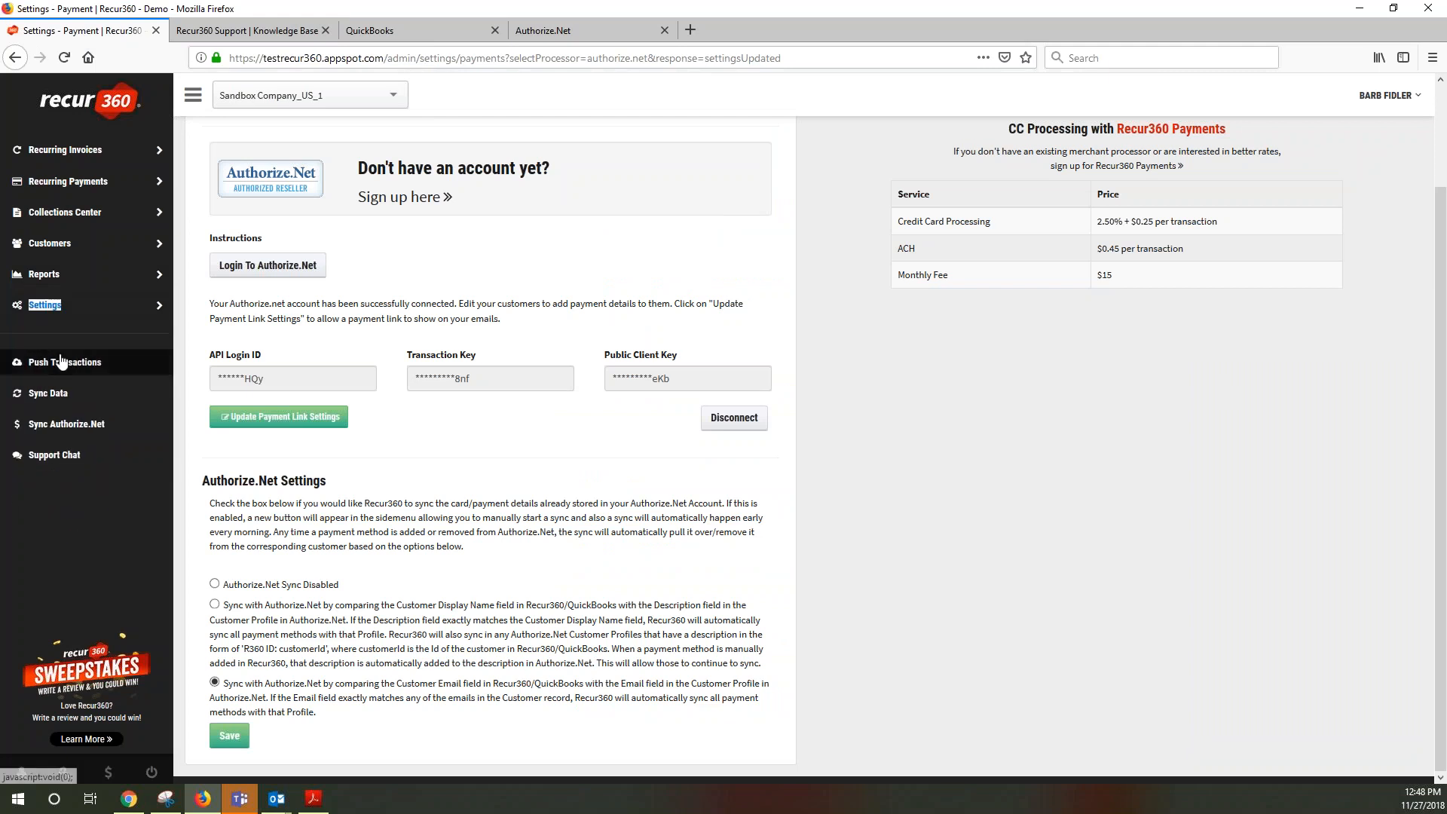
pyautogui.click(46, 305)
pyautogui.click(39, 364)
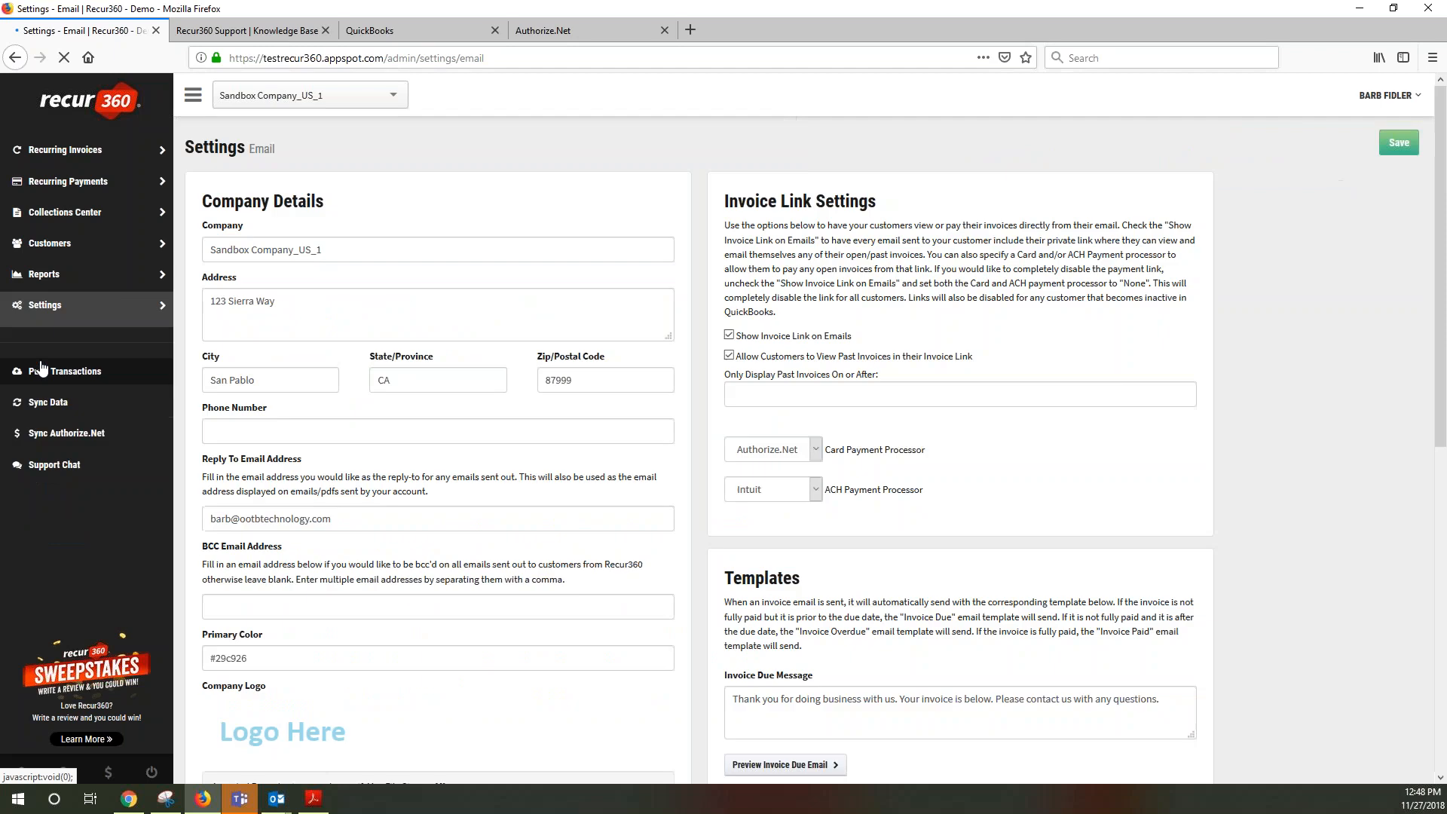
# Review the company details, invoice settings and invoice due, paid, overdue and recurring email templates
pyautogui.scroll(-5, 395, 657)
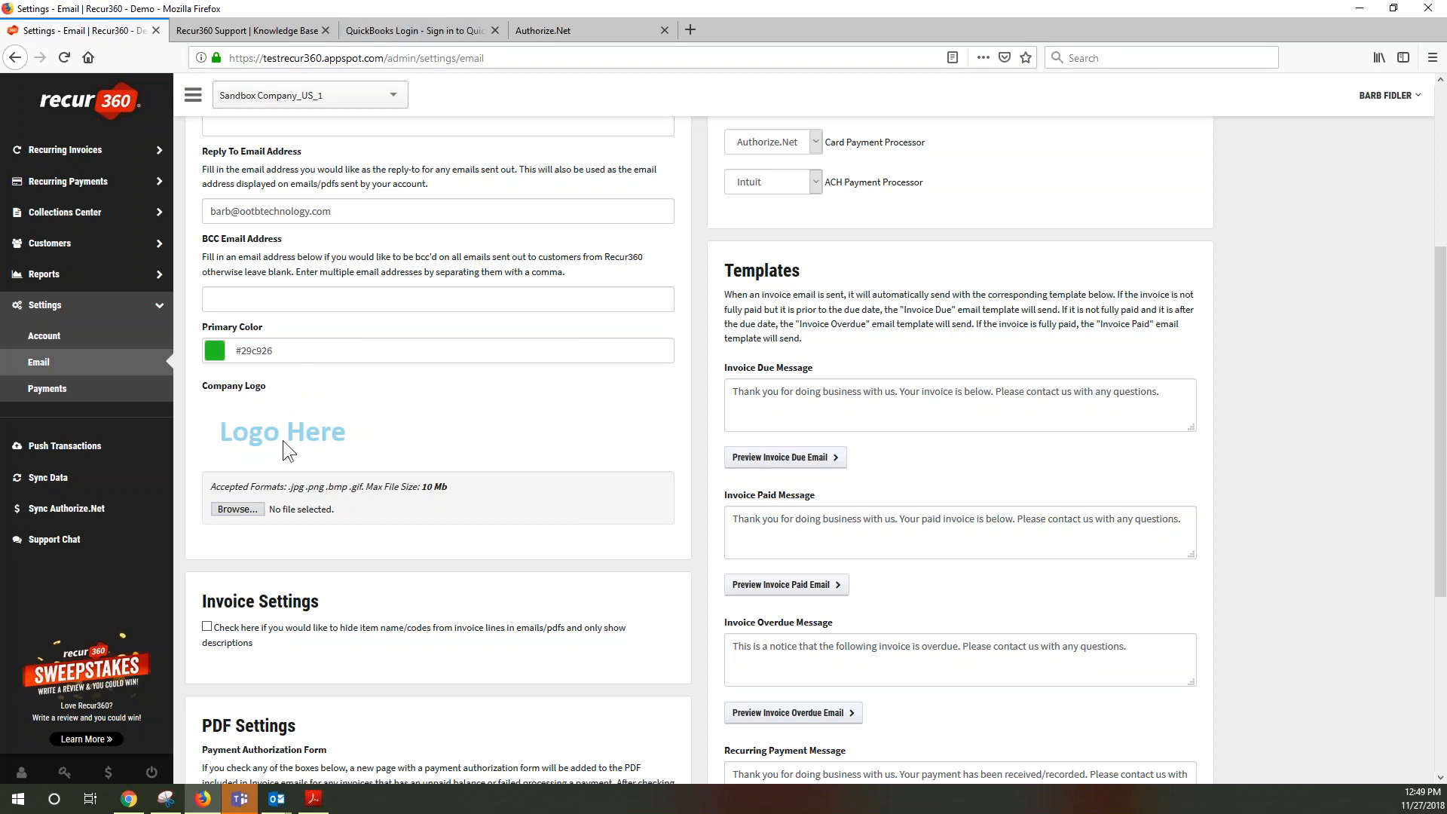
pyautogui.scroll(-2, 283, 440)
pyautogui.scroll(1, 333, 555)
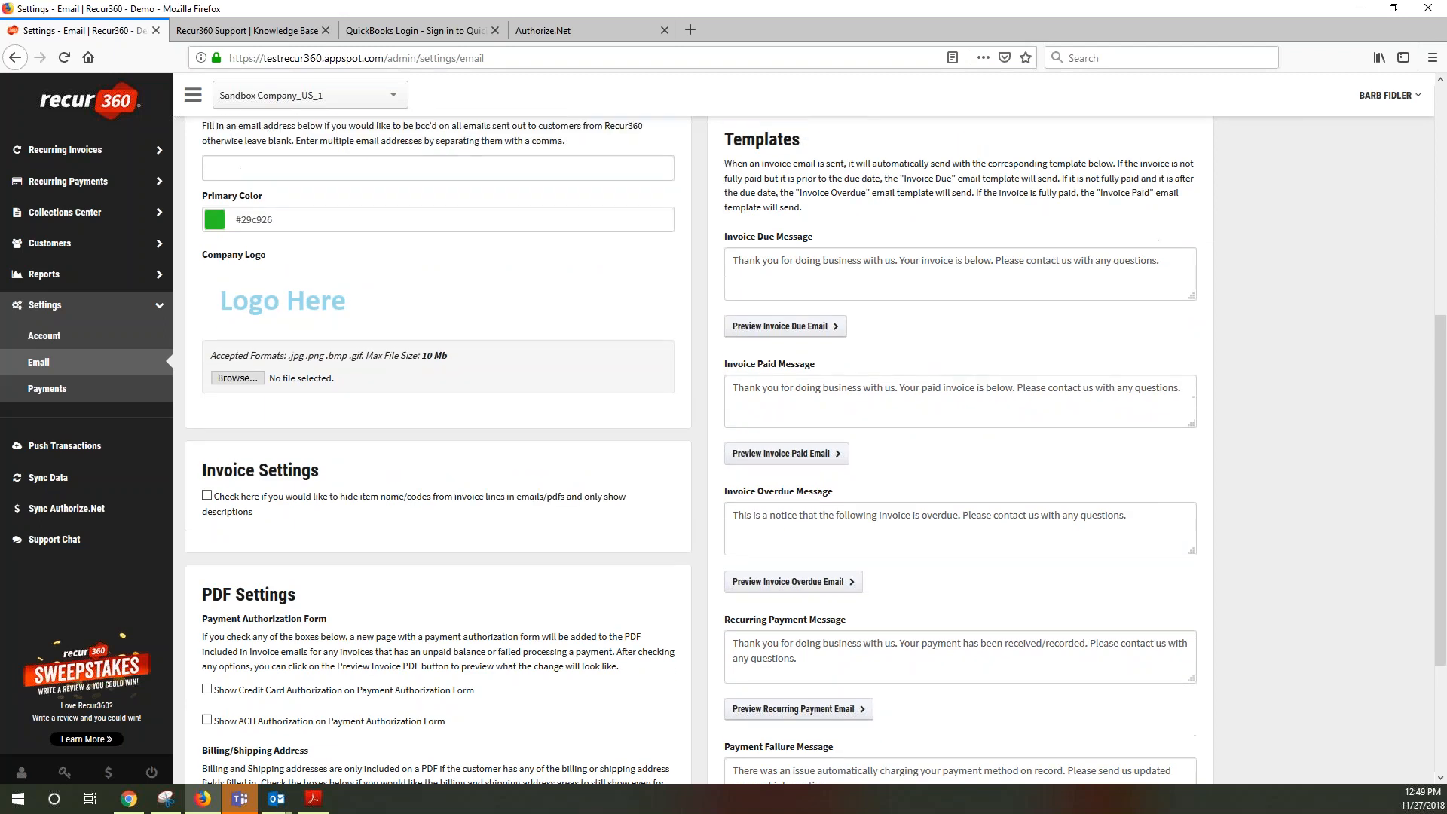